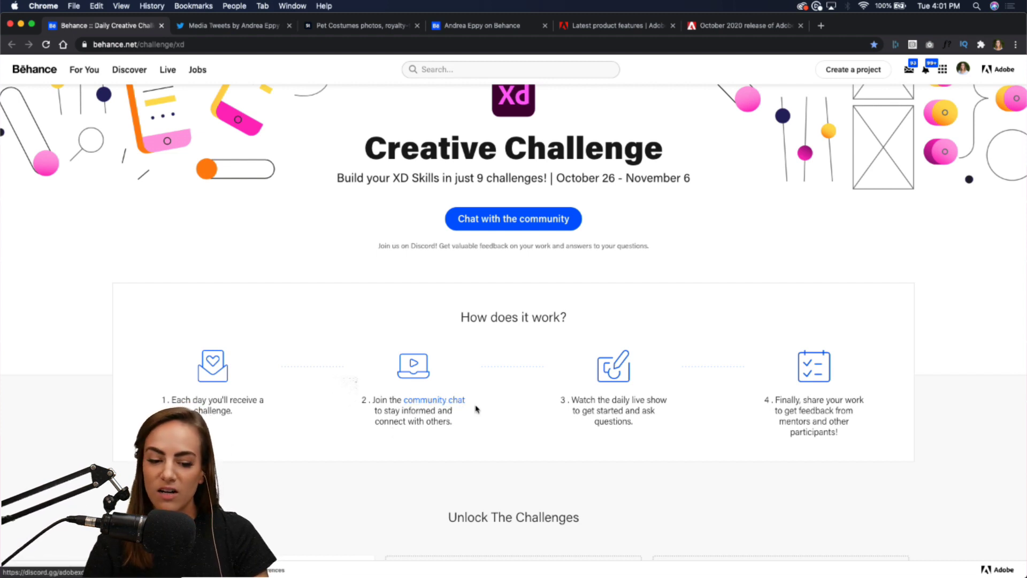
Step: Skim the XD Creative Challenge page on Behance and return to its heading
mouse_move(668, 573)
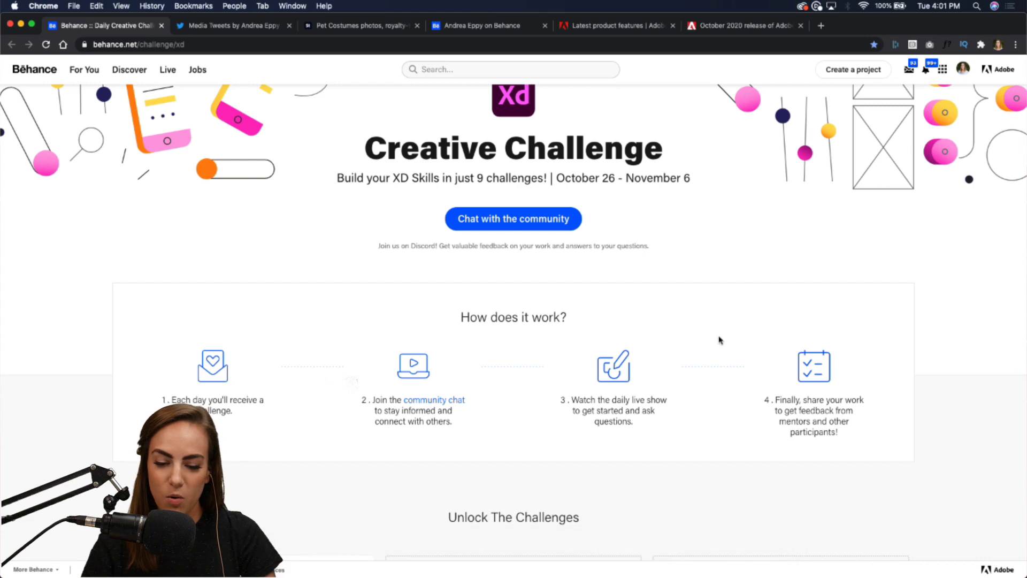
scroll(718, 339, "down", 20)
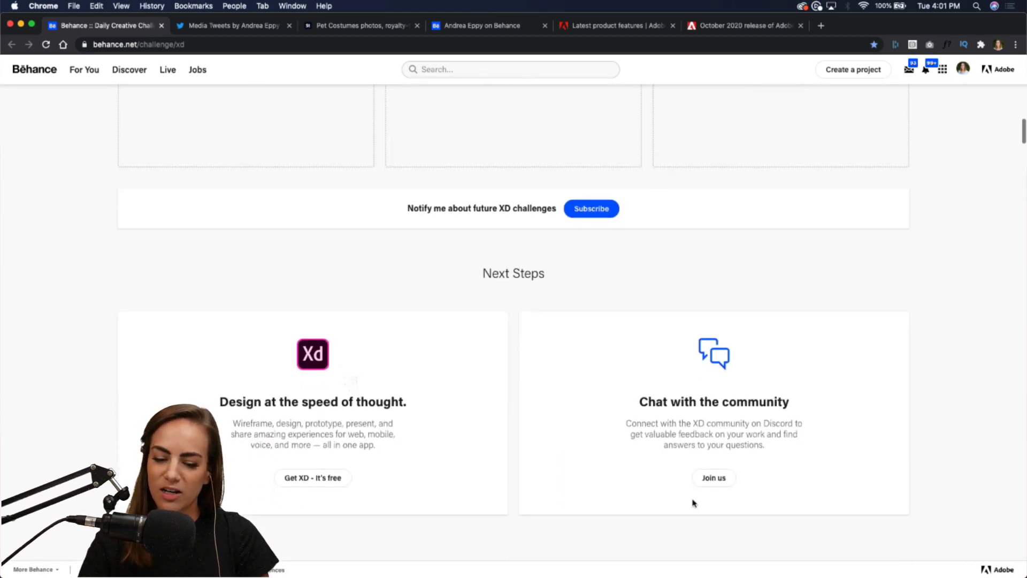
scroll(717, 483, "up", 20)
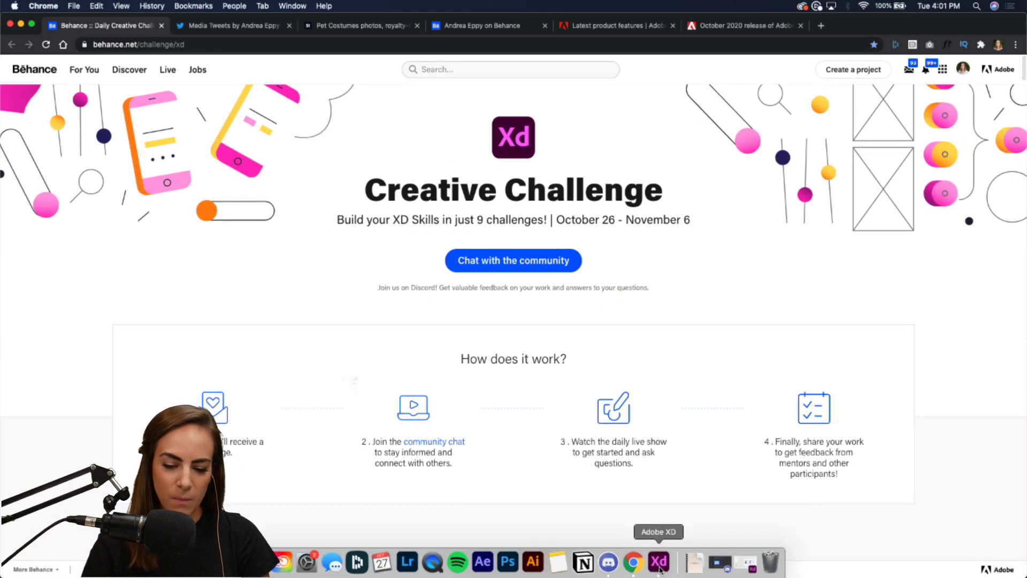
Step: Switch to Discord, review recent posts in the Adobe XD server's current-challenge channel, and close the window
left_click(608, 562)
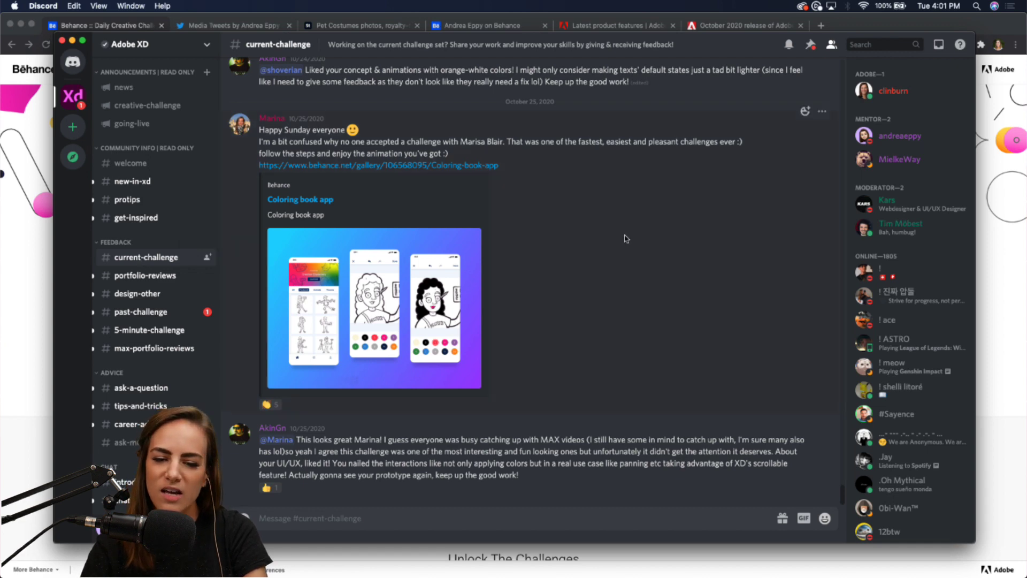
scroll(626, 238, "up", 10)
scroll(626, 238, "up", 1)
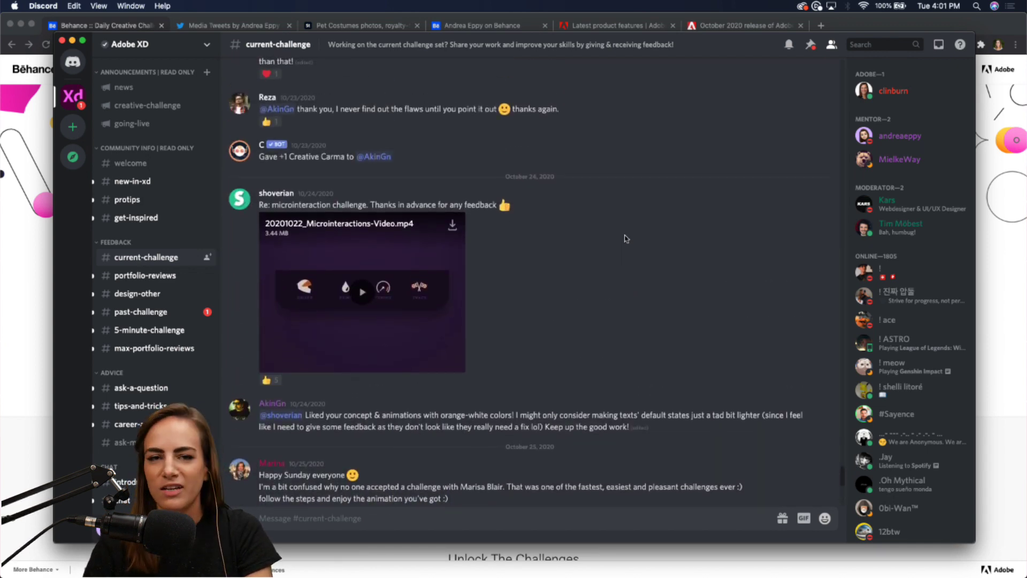
scroll(625, 238, "up", 2)
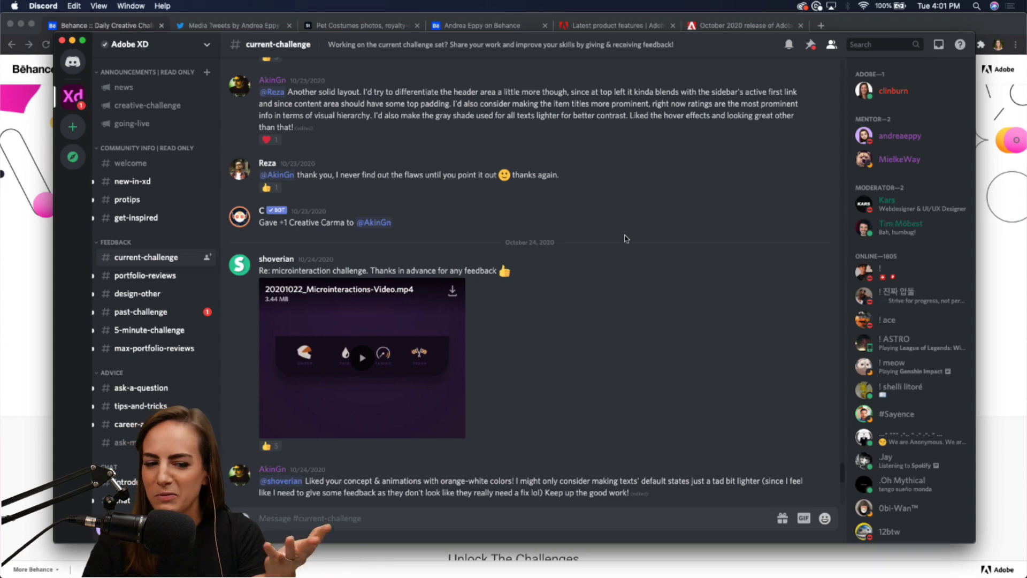
scroll(626, 238, "up", 3)
scroll(625, 238, "up", 20)
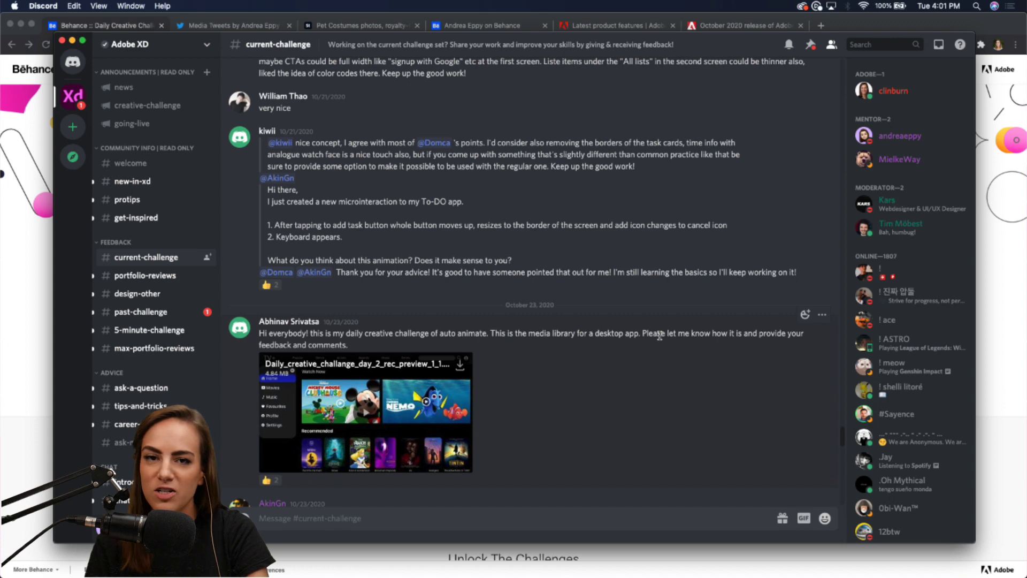
left_click(72, 42)
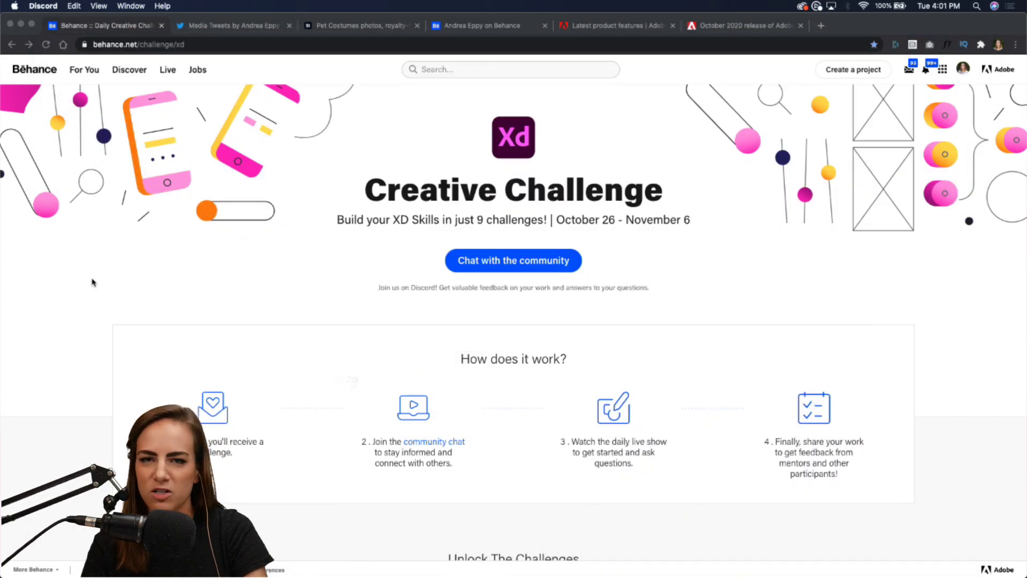
Step: Bring up the Pet Dress-Up brief under Unlock The Challenges on the Behance page
left_click(174, 273)
scroll(174, 273, "down", 2)
scroll(175, 273, "down", 6)
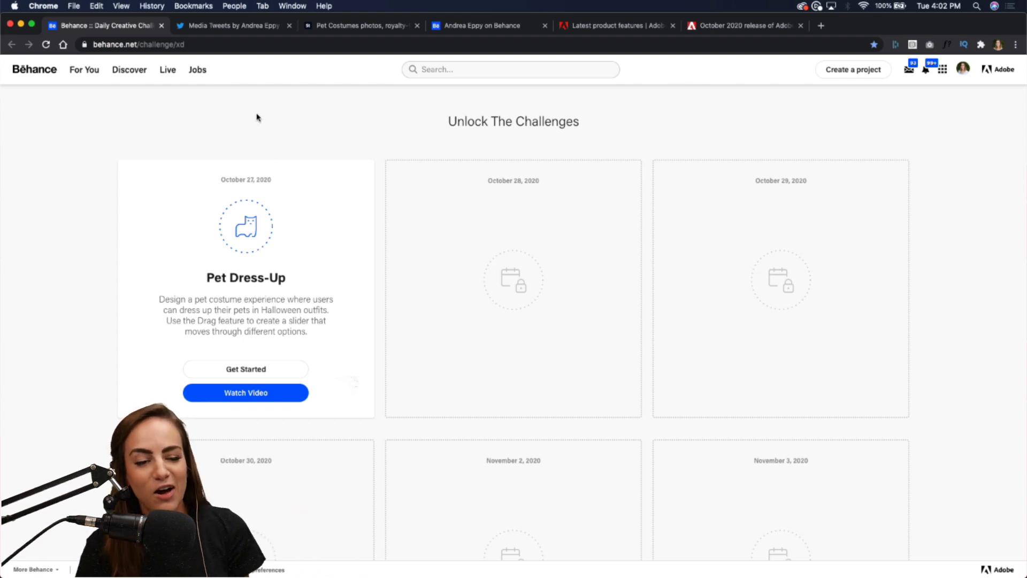
Step: View the chameleon and cow cat-costume photos in the open Twitter media feed, closing each photo viewer
left_click(218, 27)
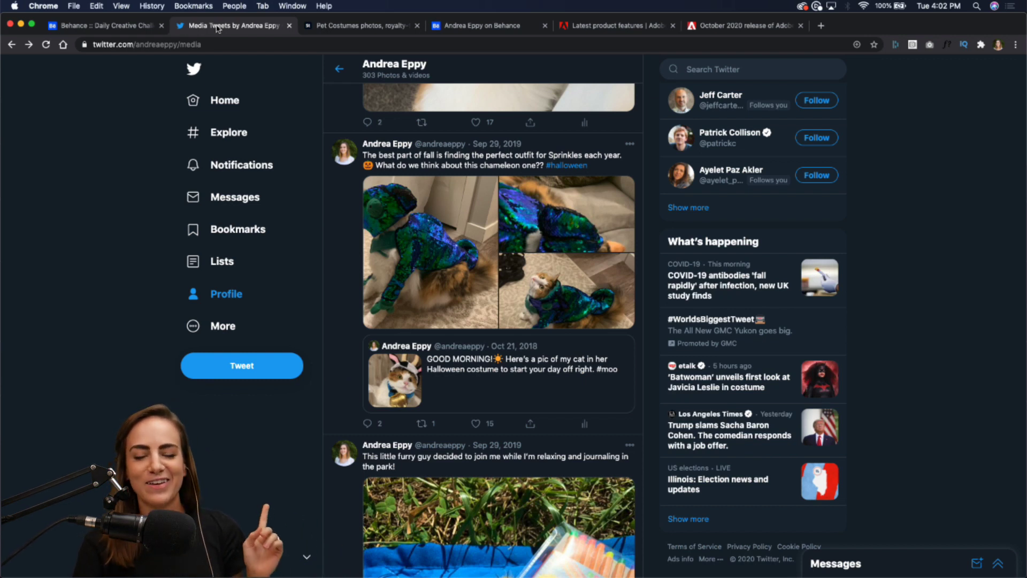
left_click(405, 283)
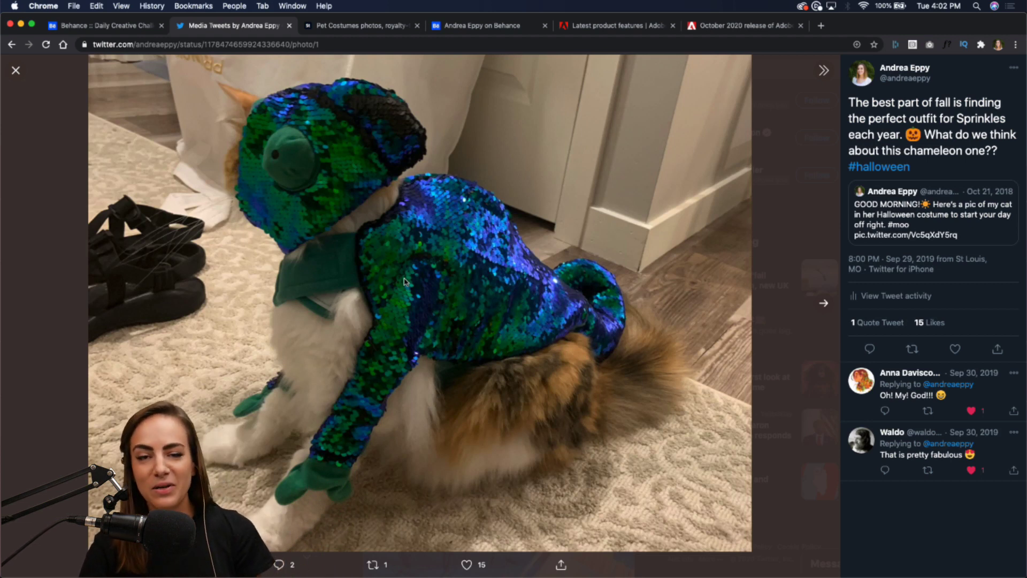
left_click(824, 304)
left_click(824, 304)
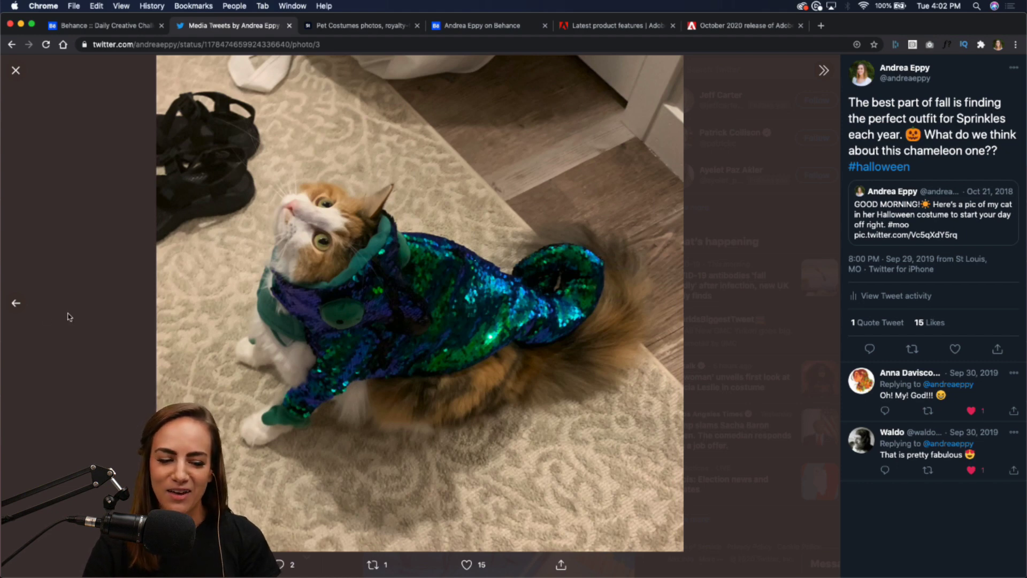
left_click(16, 303)
left_click(16, 303)
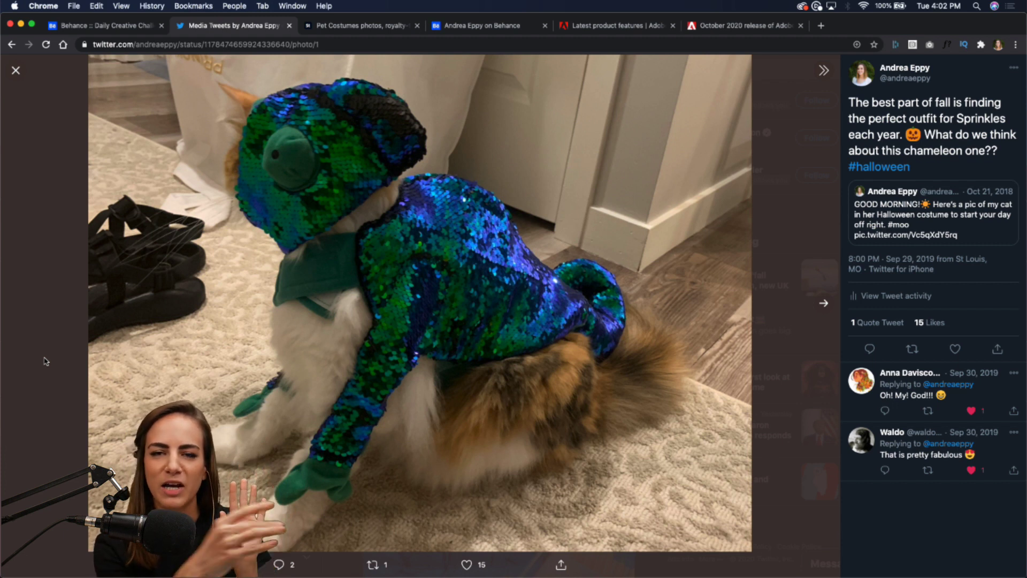
left_click(46, 361)
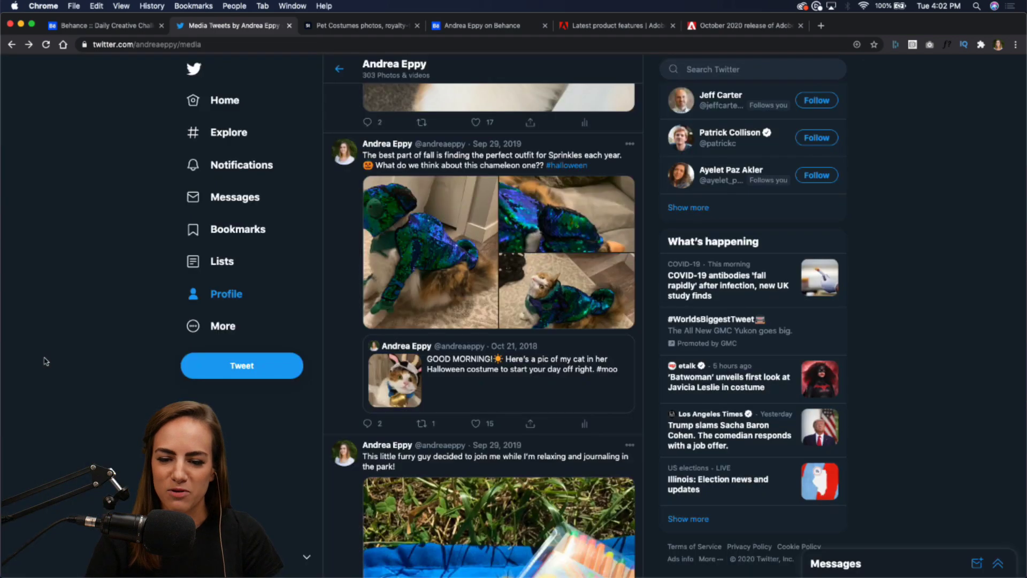
left_click(412, 396)
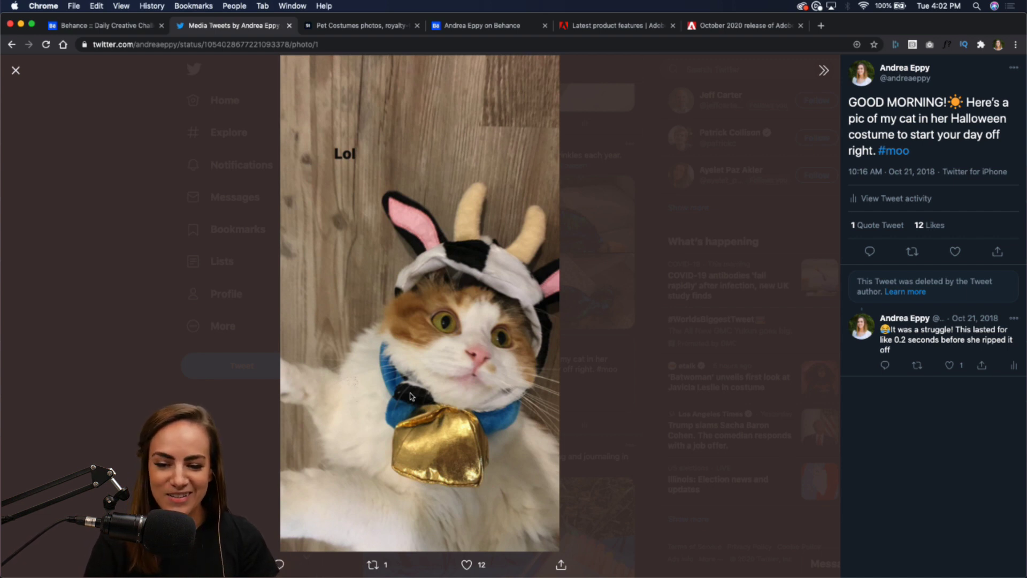
left_click(101, 221)
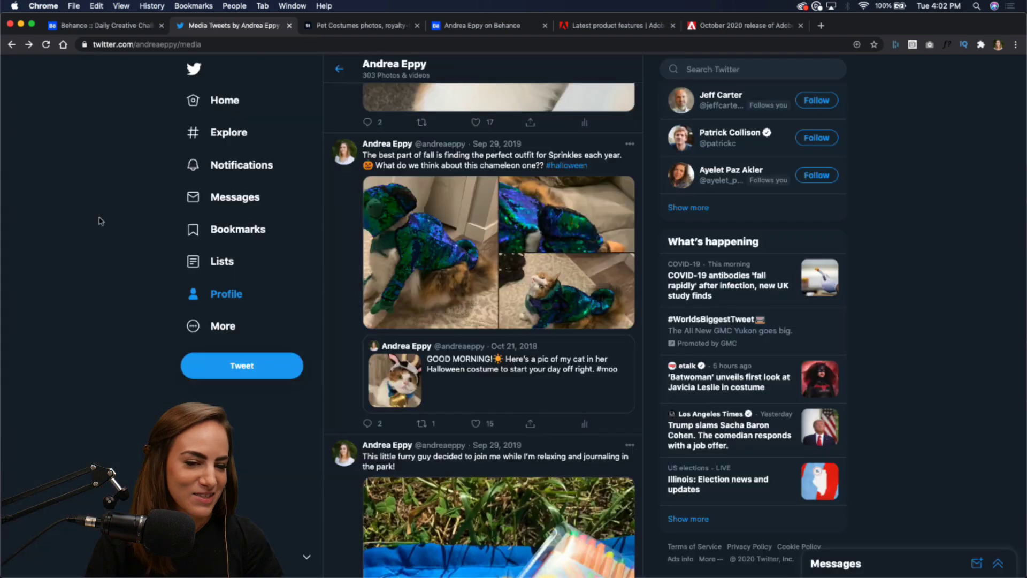
Step: Return to the Behance challenge page, open the Pet Dress-Up starter files page, and close it
left_click(107, 26)
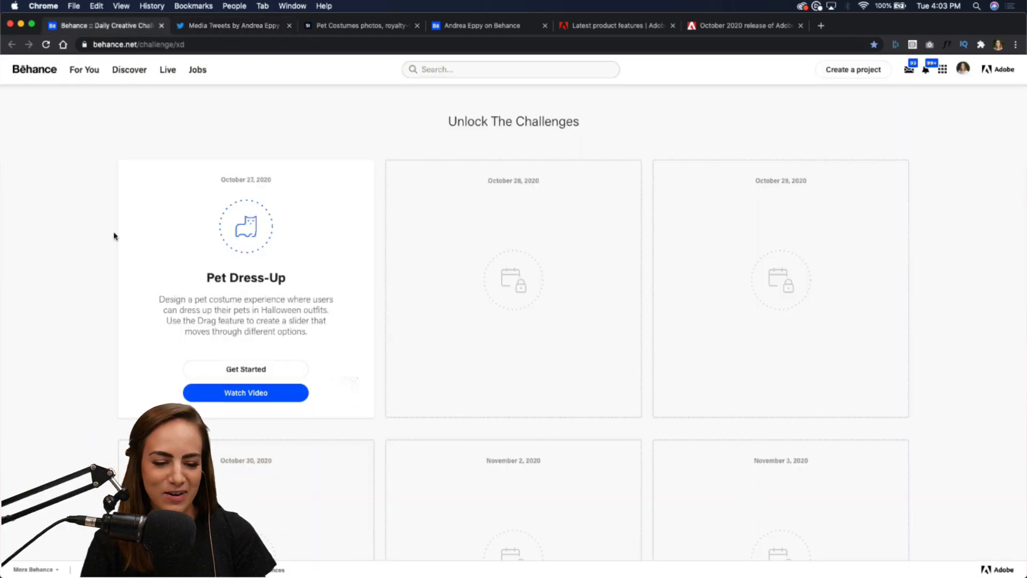
left_click(275, 370)
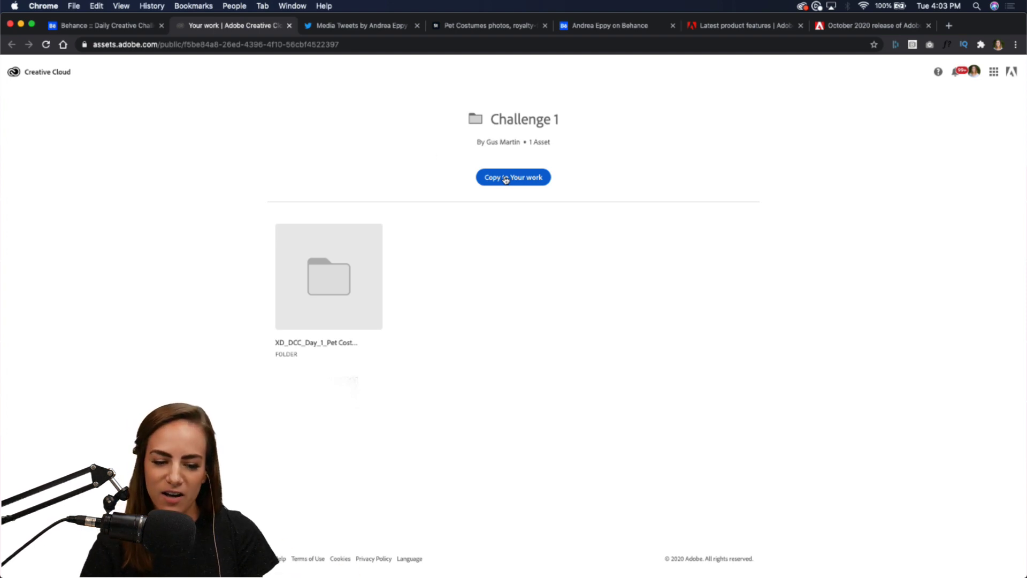
left_click(289, 25)
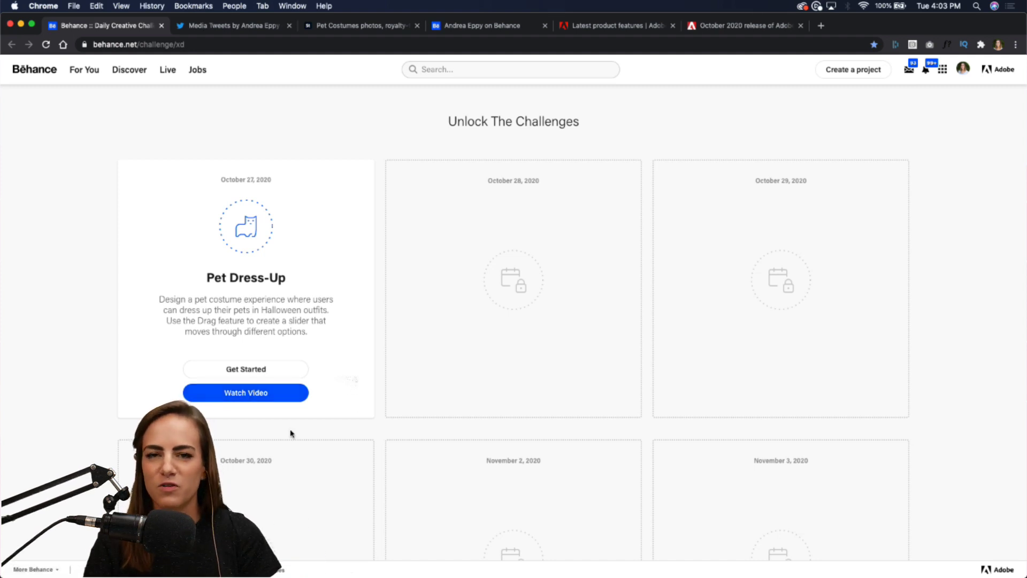
scroll(822, 373, "down", 1)
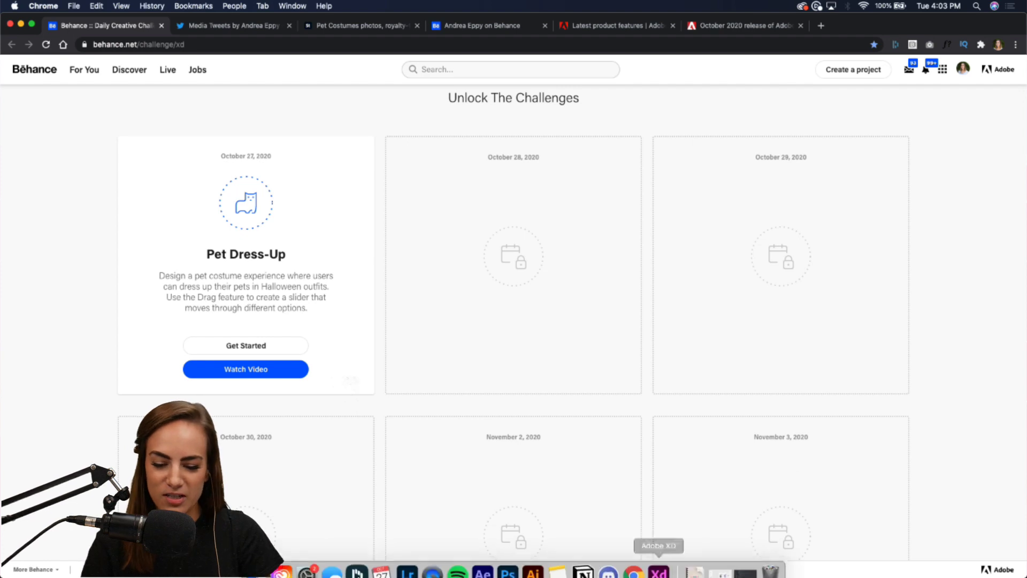
Step: Switch to Adobe XD and open a preview of the first Costumes artboard, iPhone X, XS, 11 Pro – 18
left_click(660, 568)
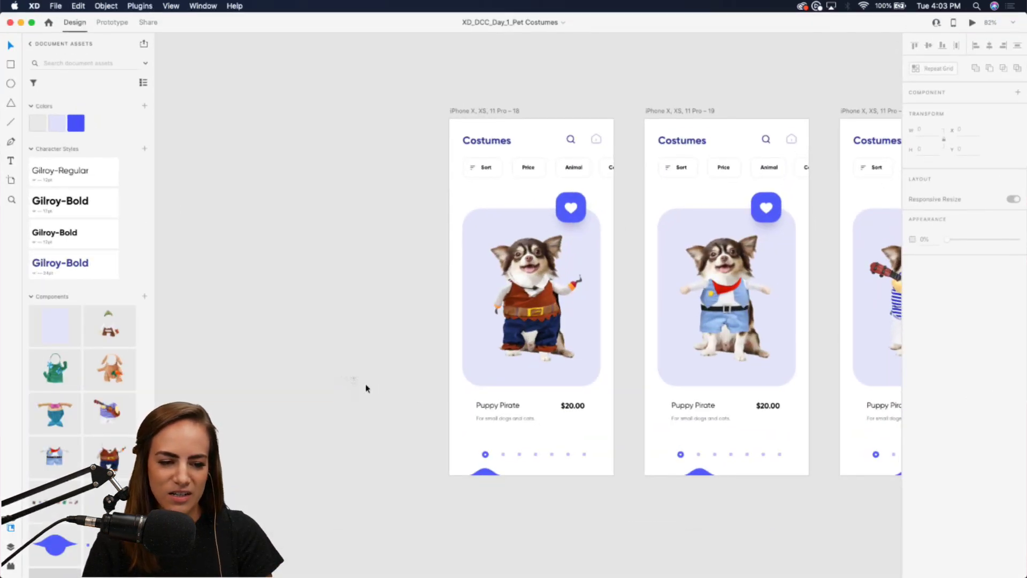
scroll(364, 383, "right", 2)
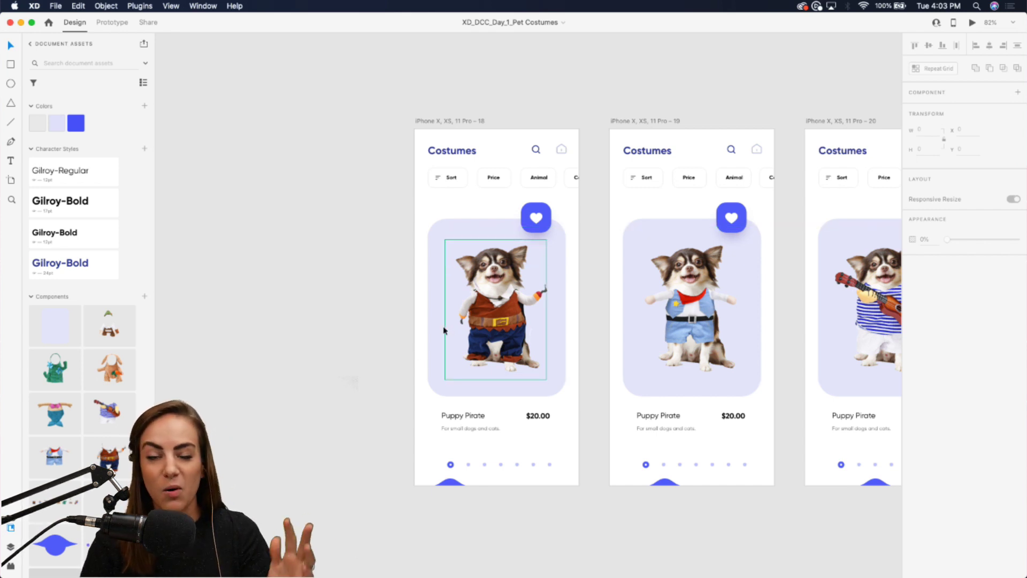
left_click(462, 125)
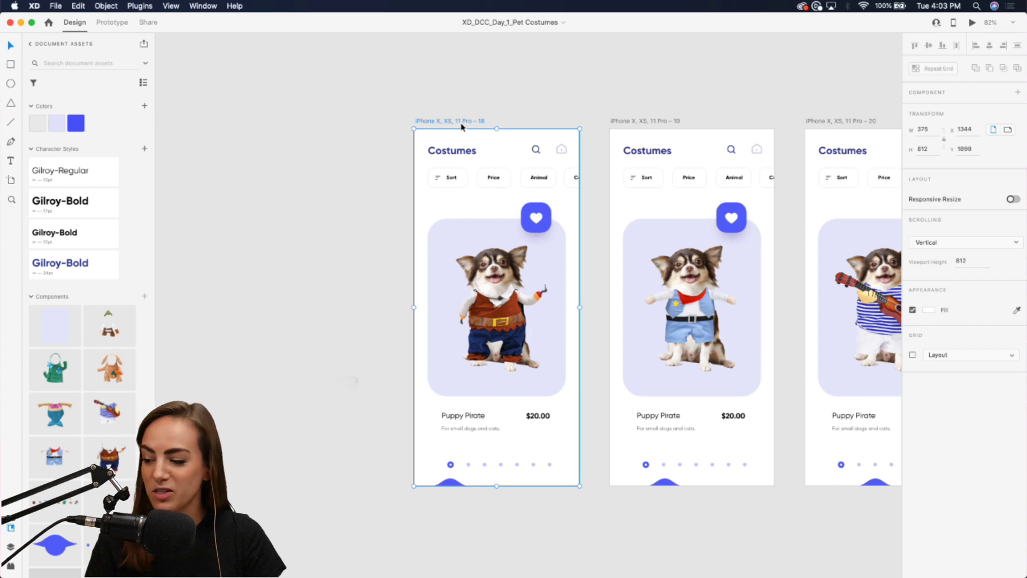
left_click(972, 23)
left_click_drag(492, 84, 478, 79)
scroll(806, 318, "down", 5)
scroll(806, 318, "down", 5)
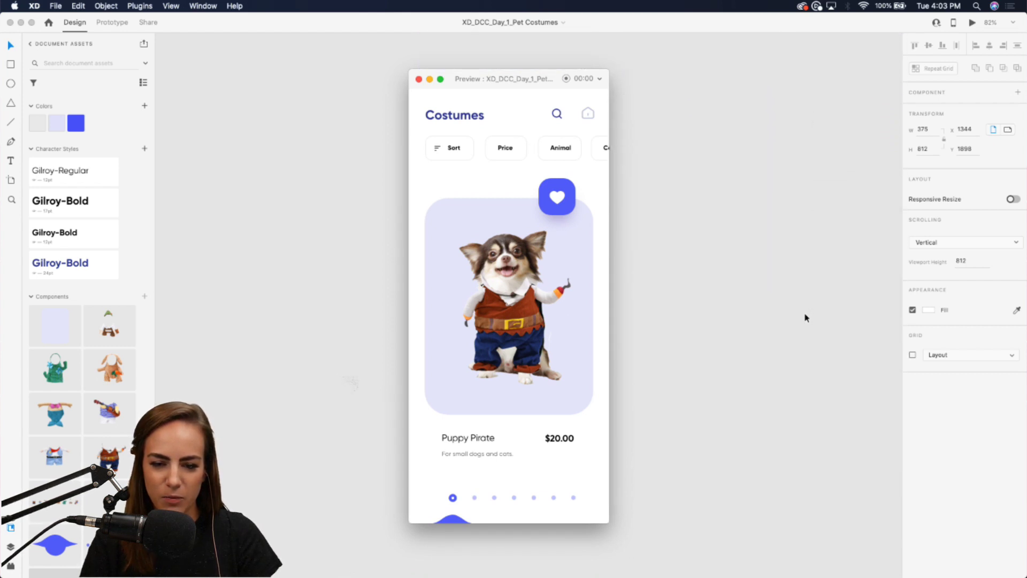
left_click_drag(477, 85, 479, 82)
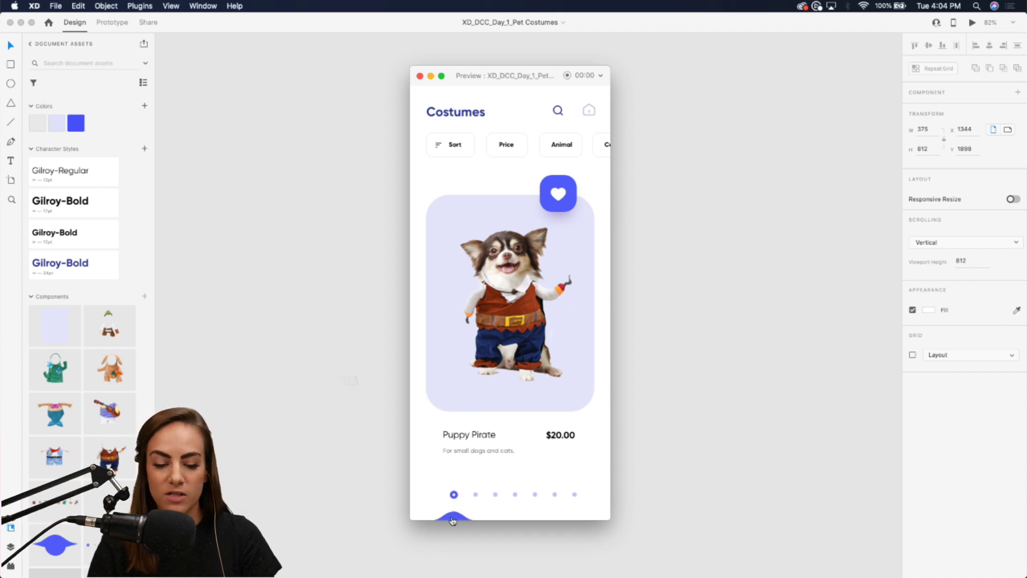
Step: Test the costume slider in the preview by moving its handle past the mermaid outfit, and close the preview
left_click_drag(452, 520, 516, 517)
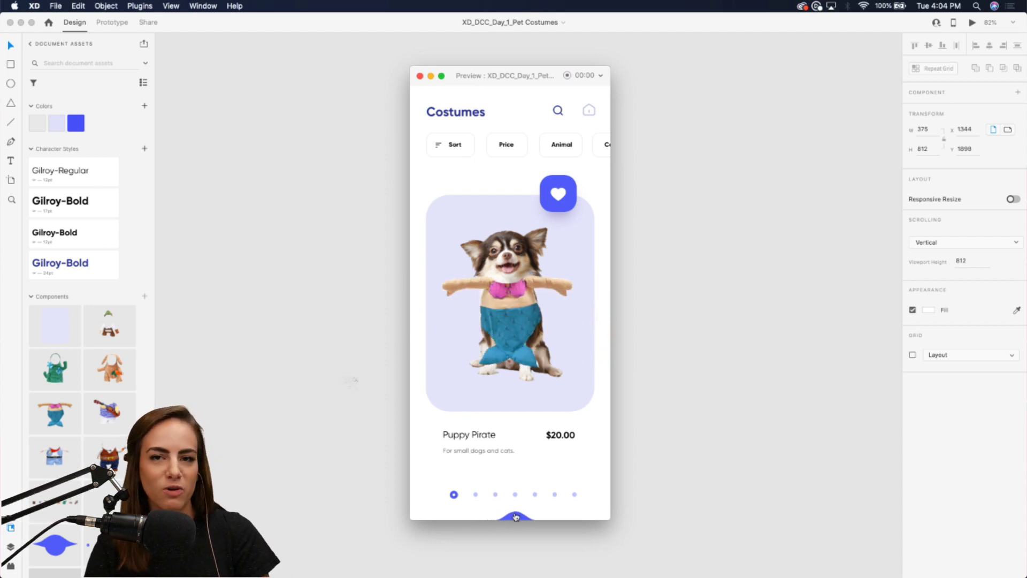
left_click_drag(515, 517, 560, 511)
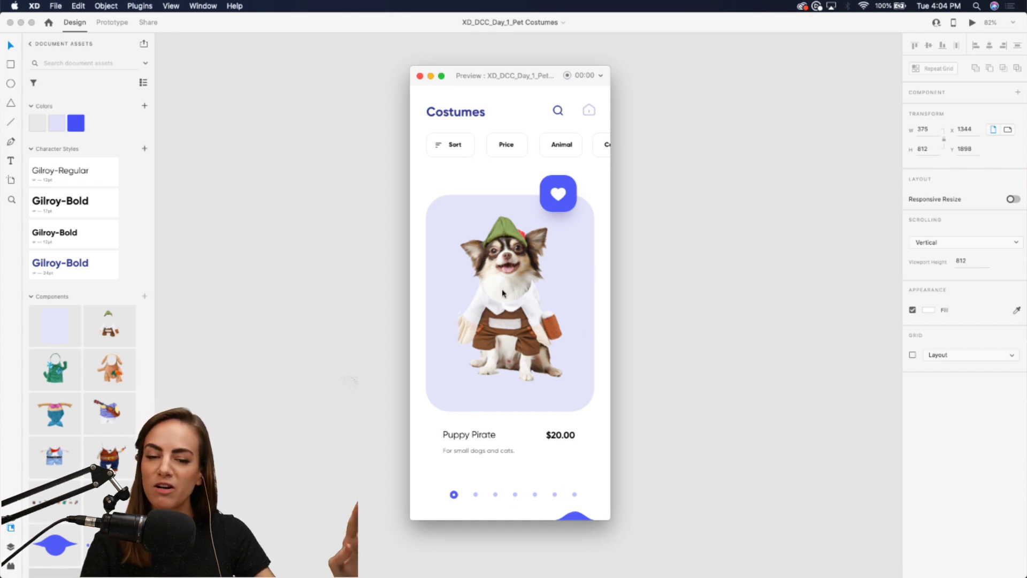
left_click(420, 76)
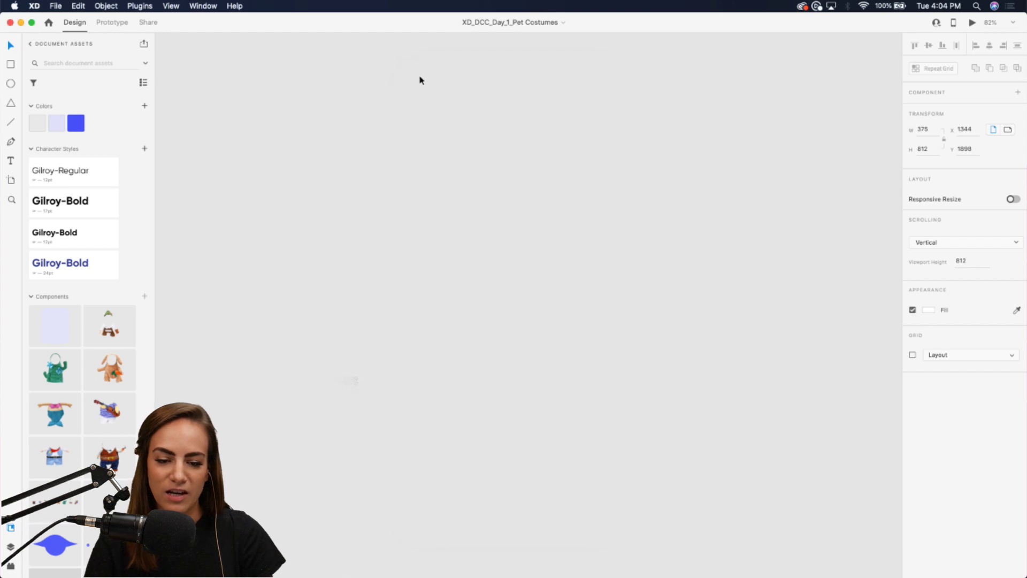
Step: Examine the XD Daily Creative Challenge banner and the Challenge Prompt with its Drag feature illustration
key("super+0")
scroll(420, 250, "left", 10)
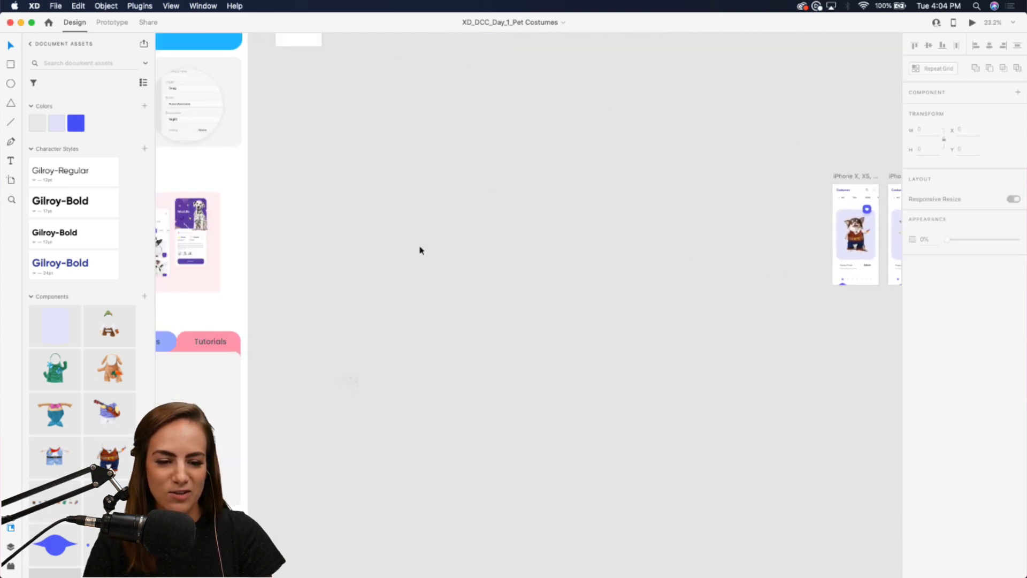
scroll(419, 249, "up", 5)
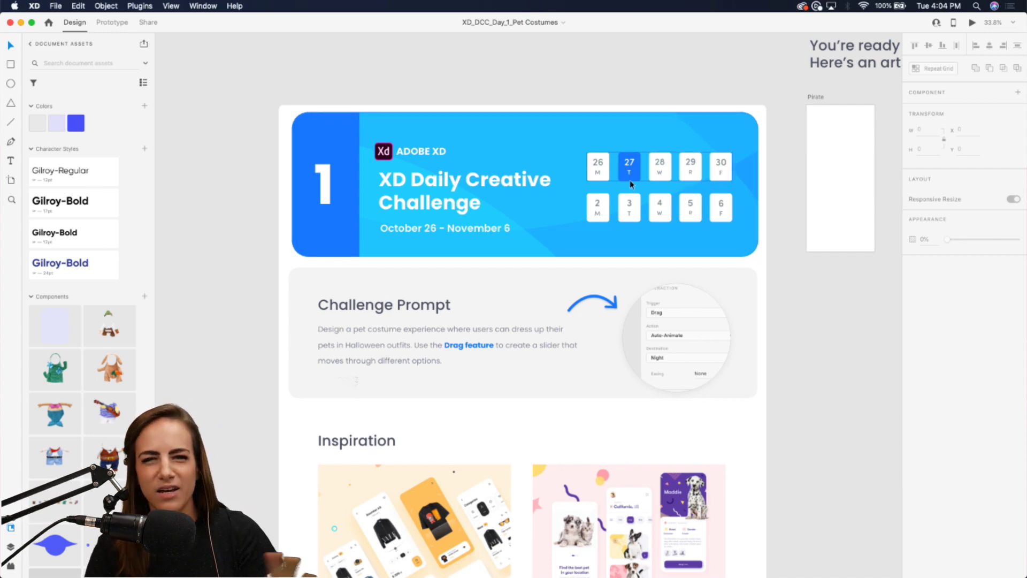
scroll(630, 183, "up", 5)
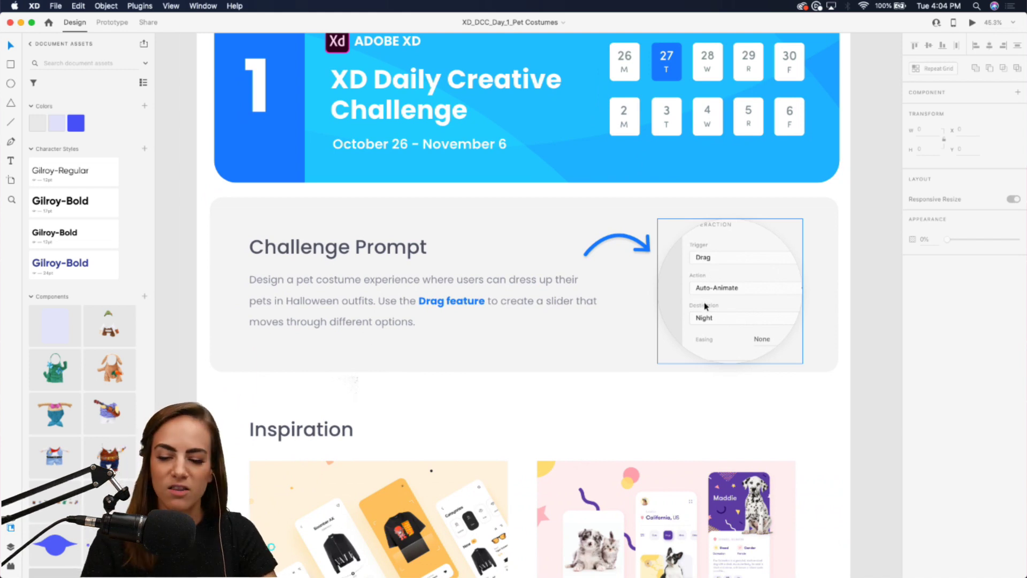
Step: Switch to Prototype mode and inspect the interaction settings of the slider handle on the first Costumes artboard
left_click(114, 23)
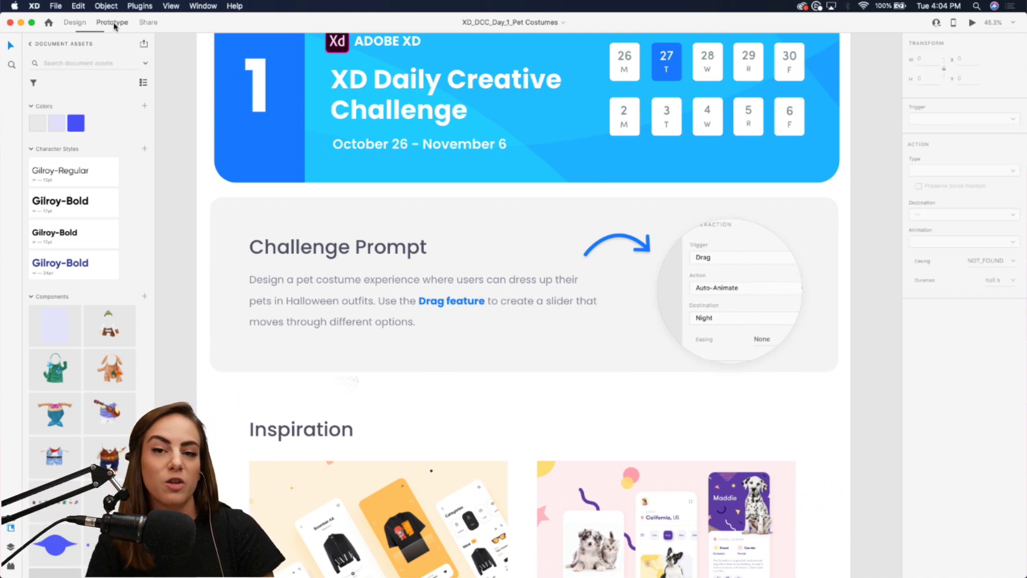
left_click(775, 259)
scroll(776, 264, "right", 5)
scroll(775, 264, "down", 5)
scroll(775, 264, "right", 10)
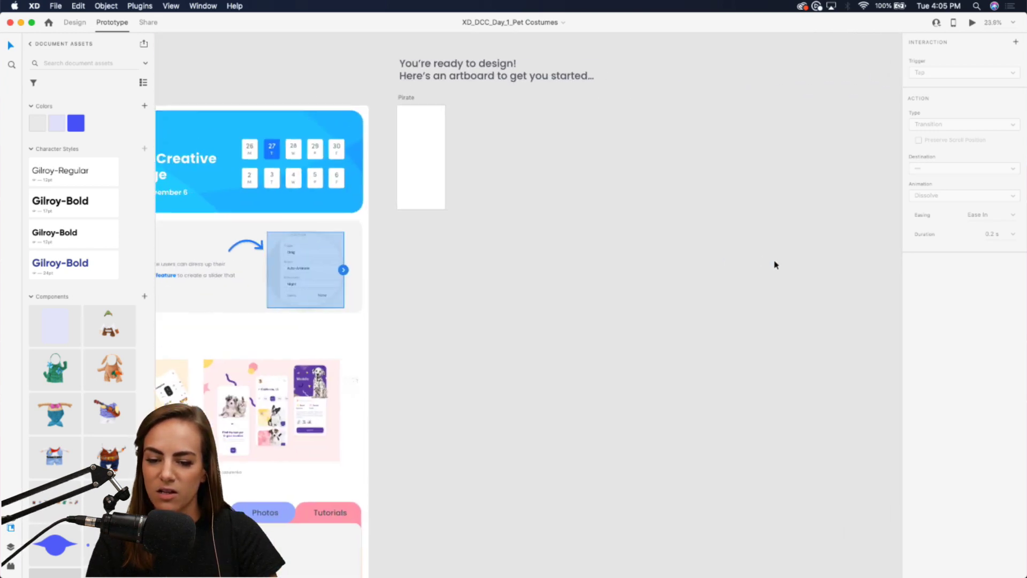
scroll(748, 367, "up", 3)
scroll(748, 367, "up", 5)
left_click(610, 416)
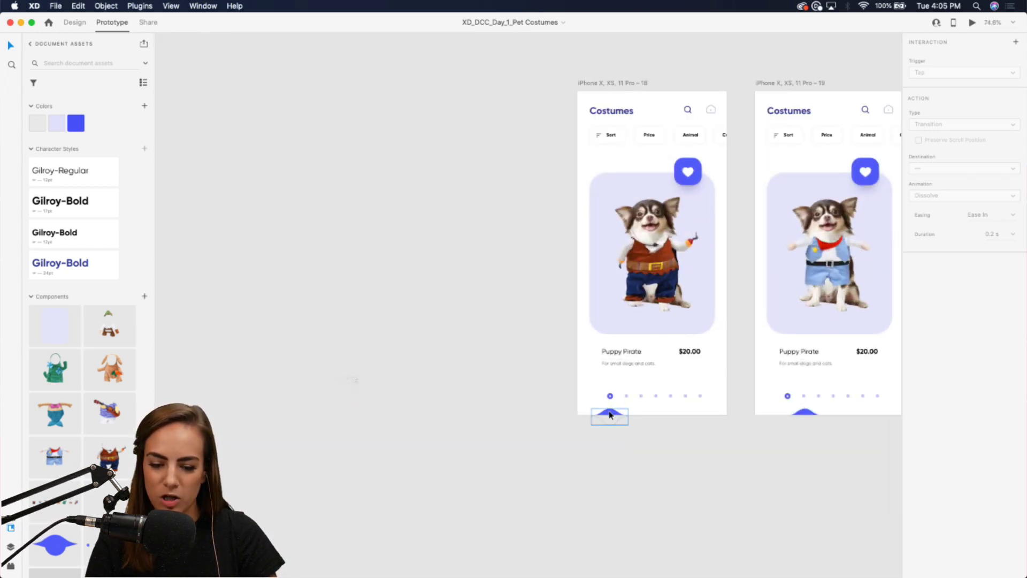
left_click_drag(628, 417, 802, 257)
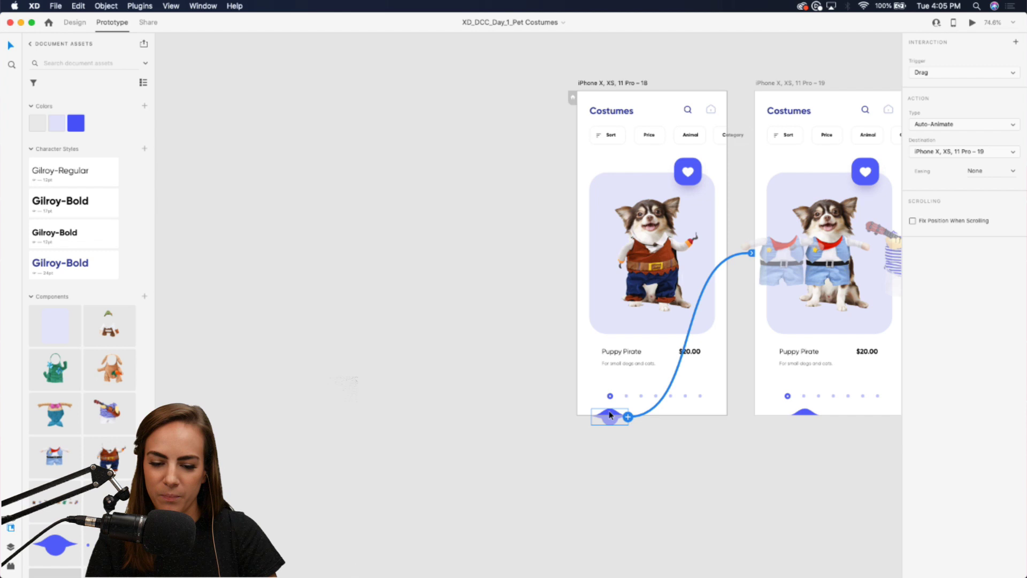
Step: Review the trigger and action type options for the slider handle's interaction, keeping Drag and Auto-Animate
left_click(937, 75)
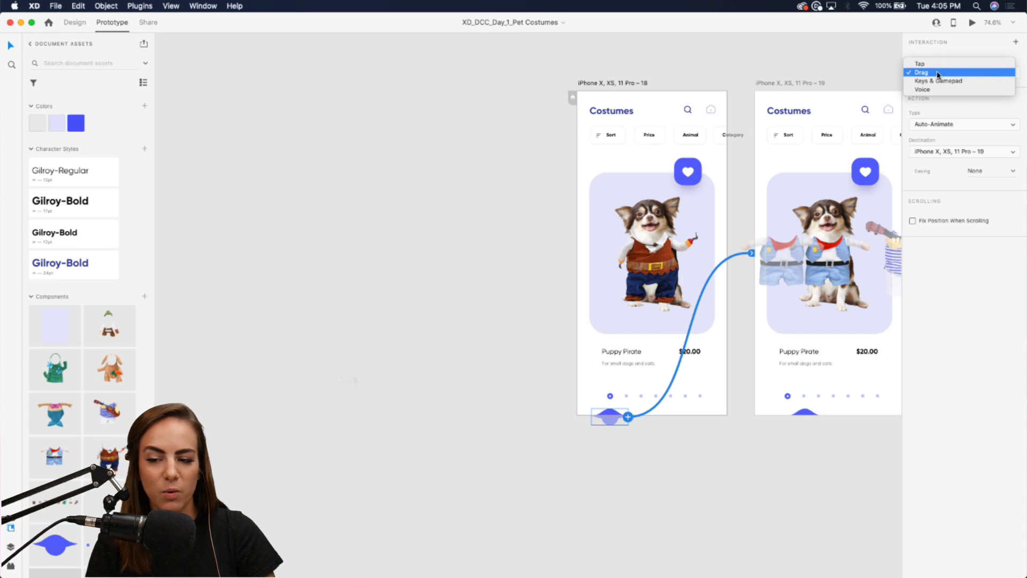
left_click(937, 73)
left_click(945, 124)
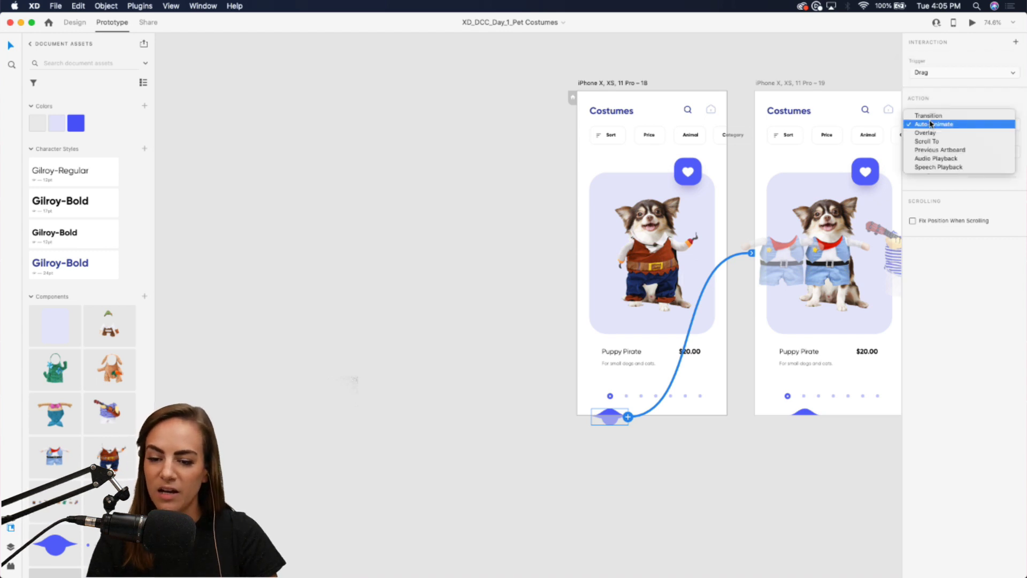
left_click(481, 221)
Step: Read the Challenge Prompt about building a pet costume slider with the Drag feature again
scroll(481, 221, "down", 2)
scroll(481, 221, "down", 2)
scroll(481, 221, "left", 10)
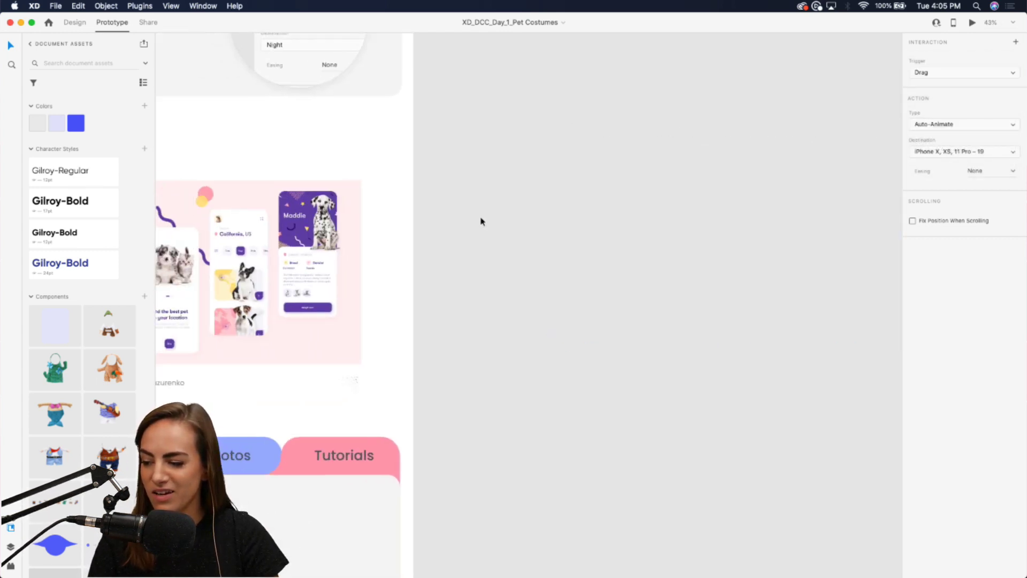
scroll(481, 220, "up", 3)
scroll(481, 219, "up", 4)
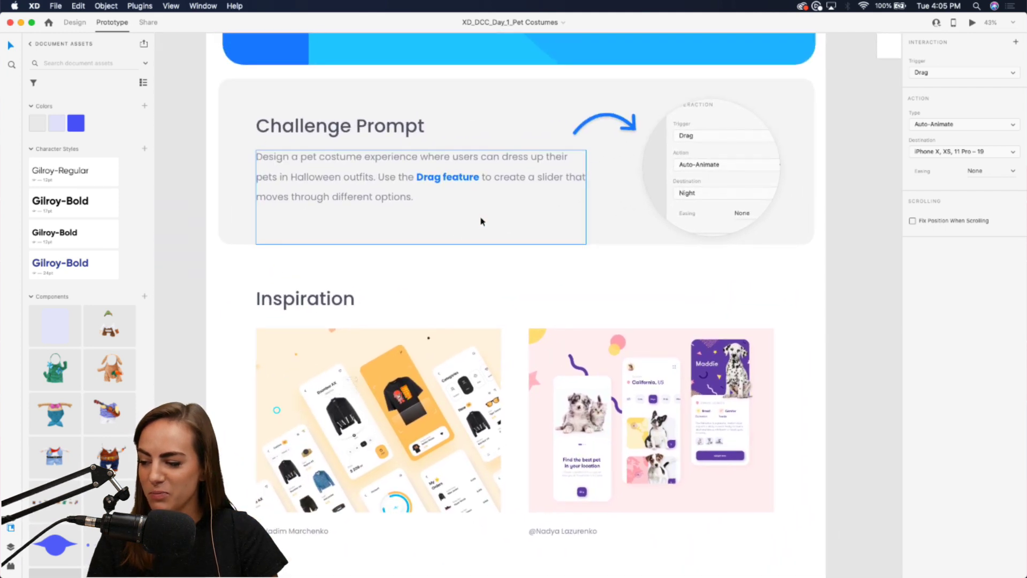
scroll(481, 218, "up", 1)
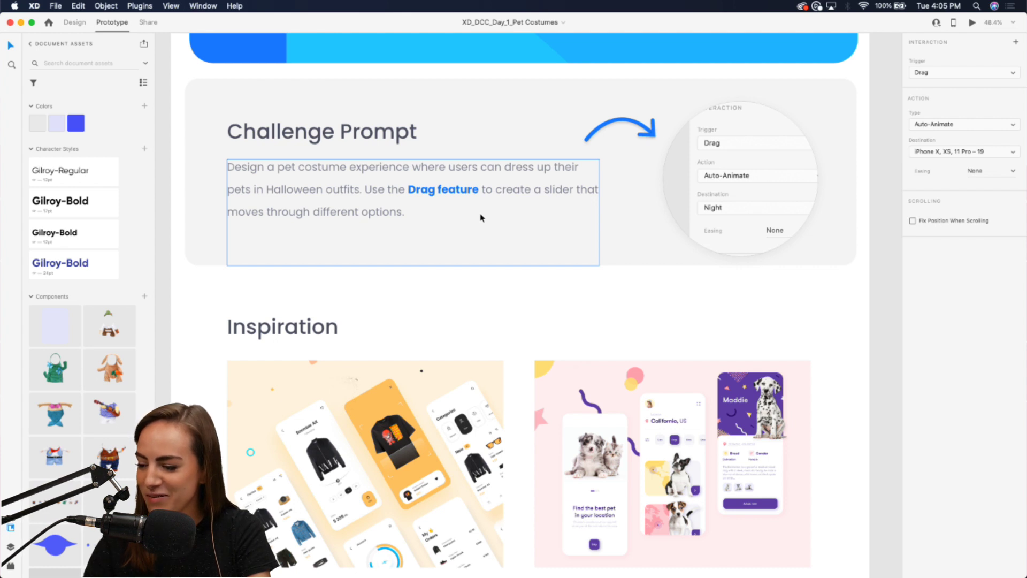
Step: Examine the clothing shop design under Inspiration, focusing on the slider below the Boomber AX jacket
scroll(481, 218, "down", 5)
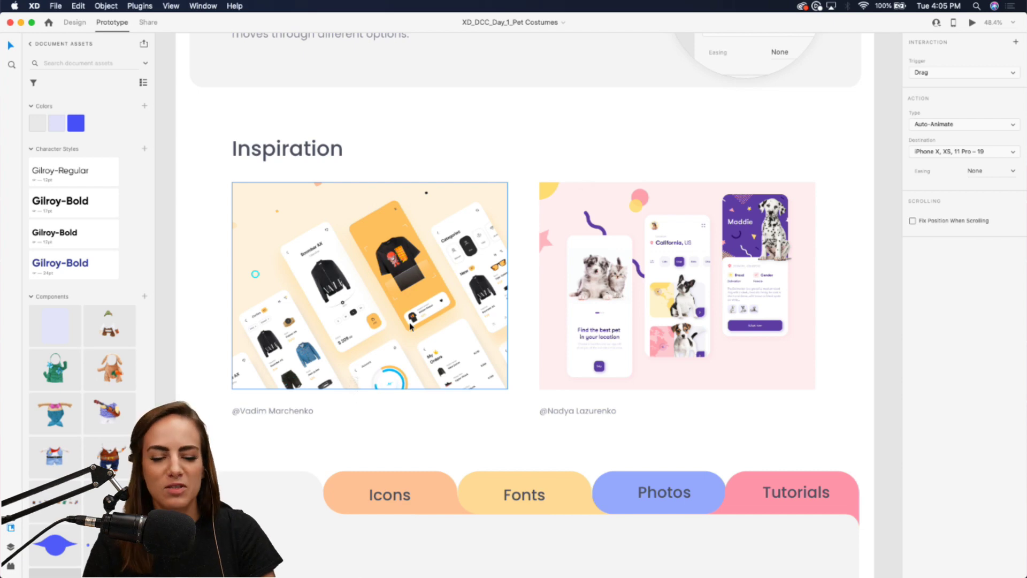
scroll(411, 325, "up", 10)
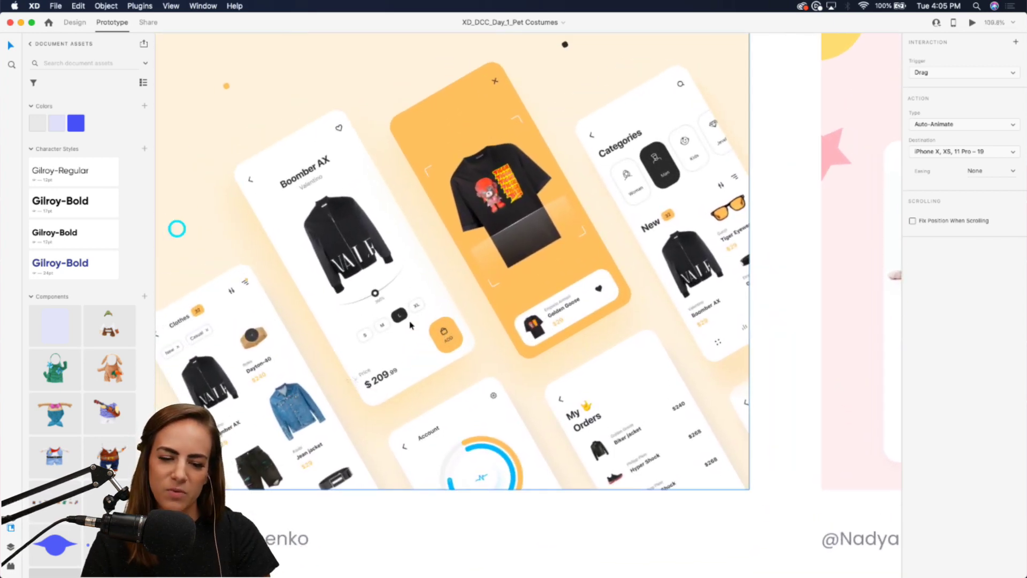
scroll(410, 325, "left", 2)
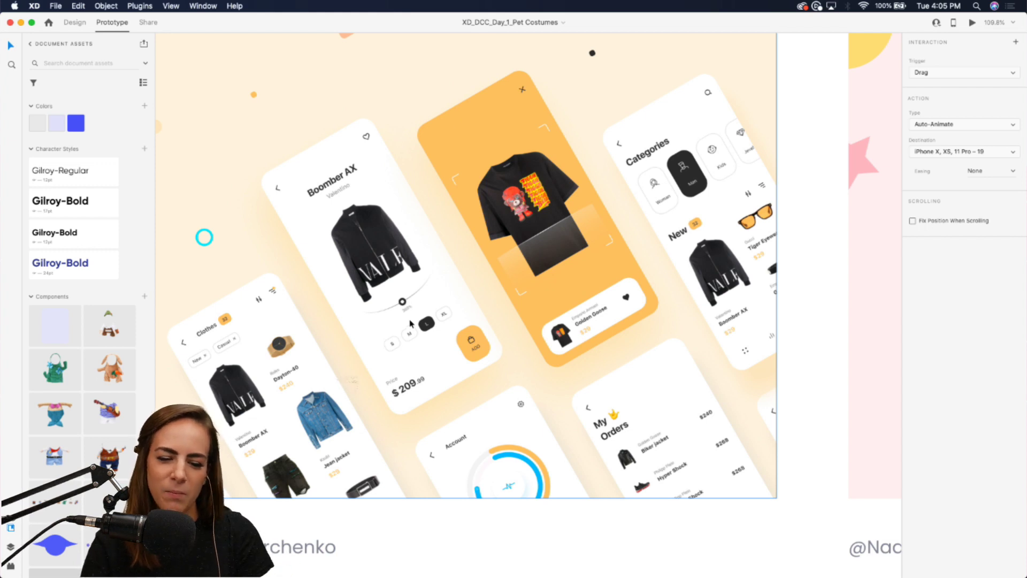
scroll(411, 323, "up", 3)
scroll(422, 293, "up", 3)
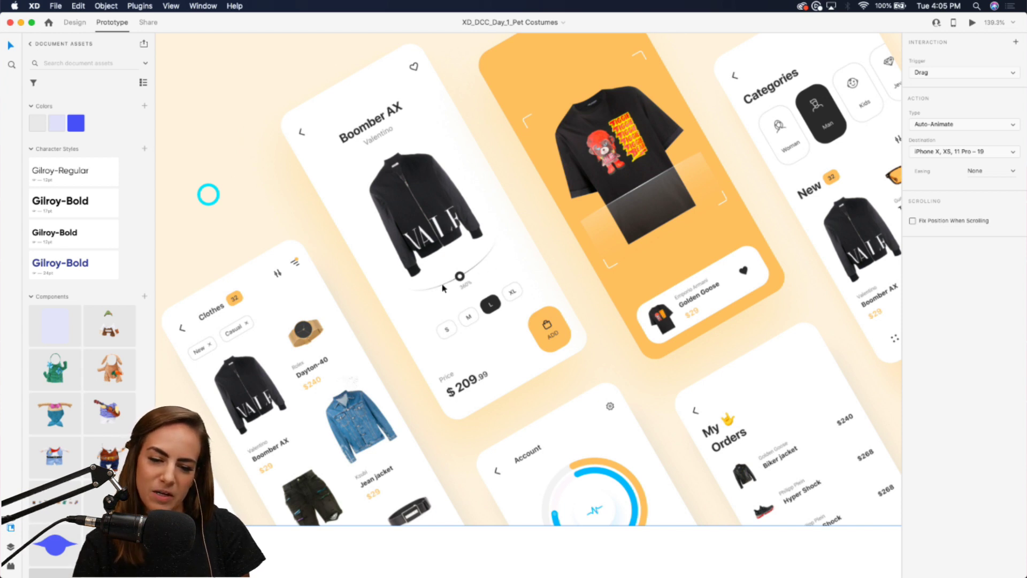
scroll(491, 259, "down", 5)
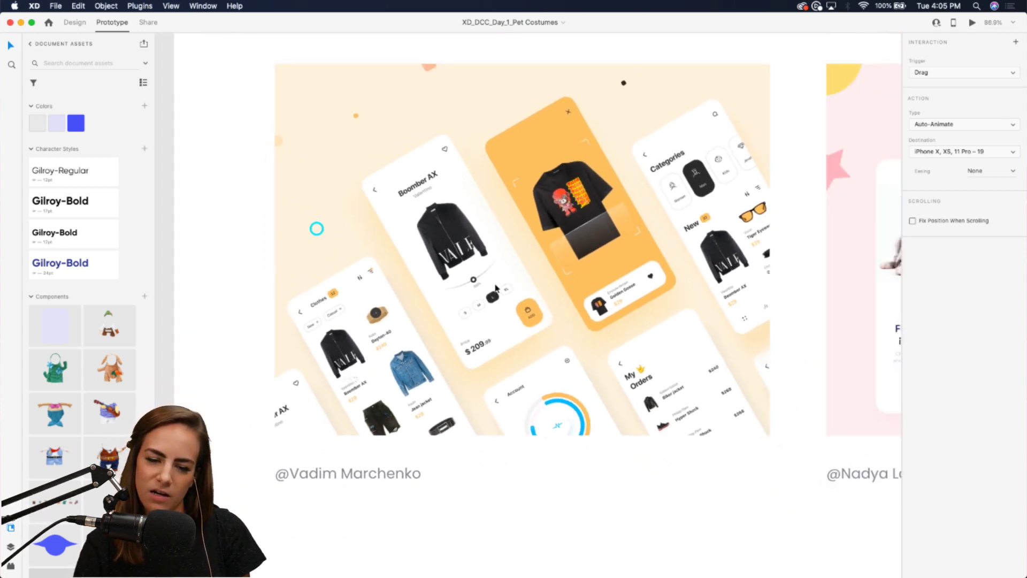
Step: Examine the pink pet adoption app design under Inspiration, including its category filters and pet cards
scroll(495, 287, "right", 10)
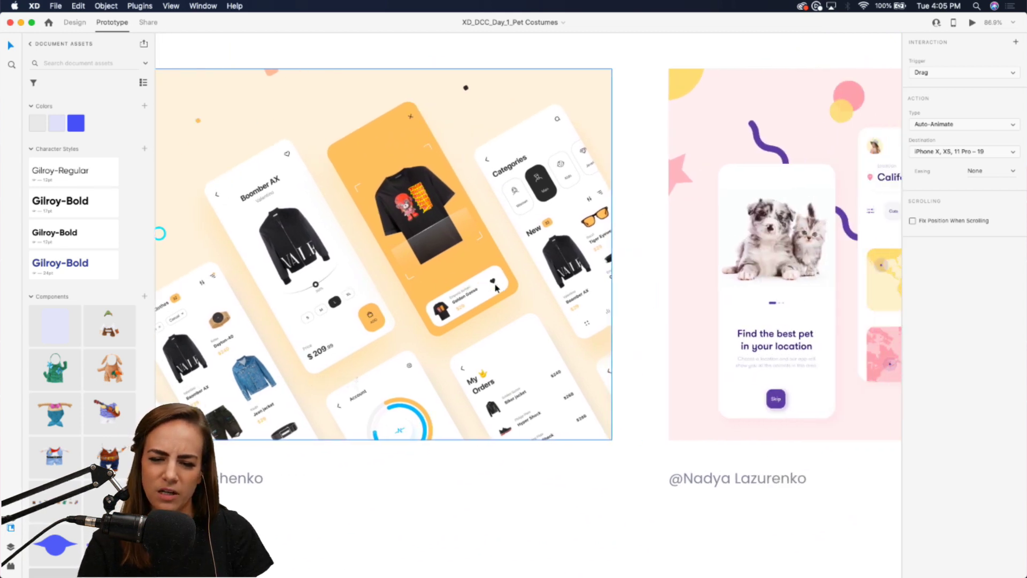
scroll(495, 287, "right", 5)
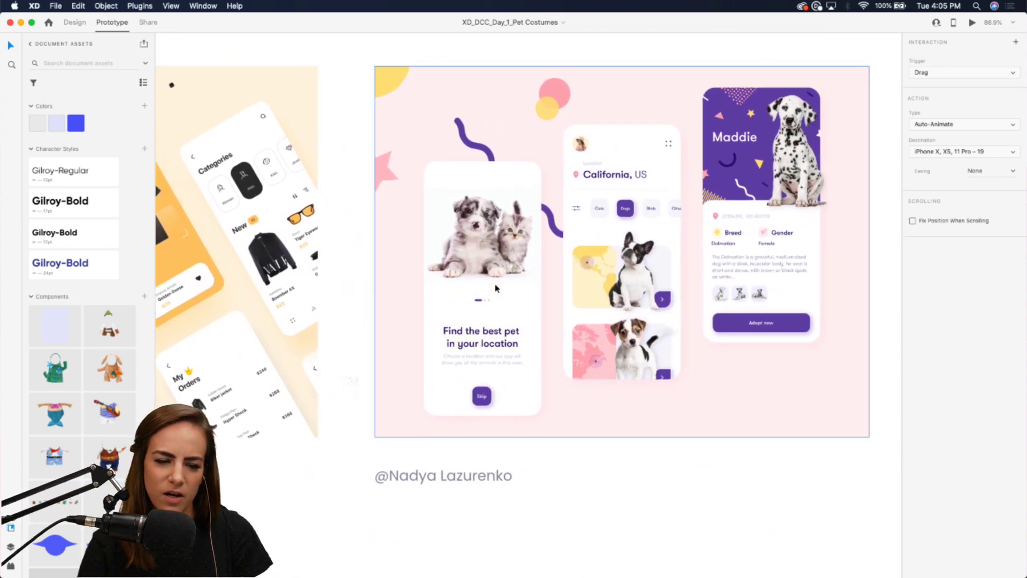
scroll(496, 287, "up", 4)
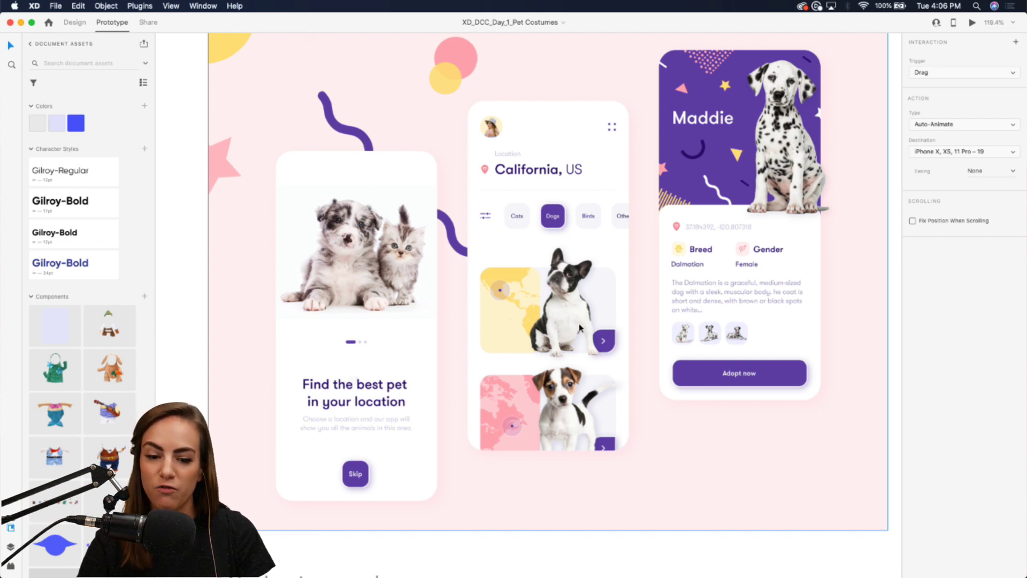
scroll(578, 327, "down", 5)
scroll(578, 327, "down", 3)
scroll(579, 328, "up", 3)
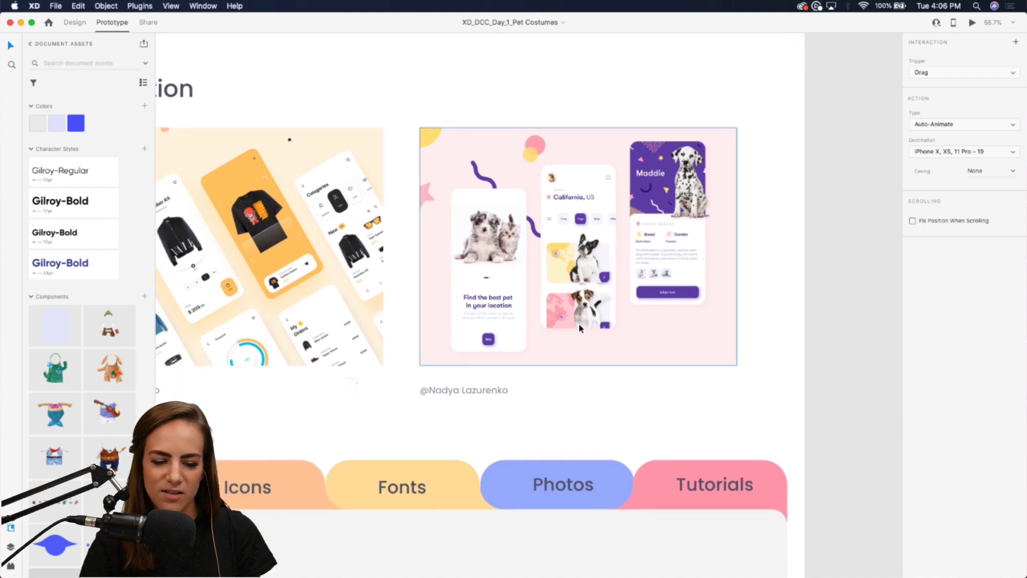
Step: Select the Resource Booklet component on the challenge sheet and switch to Design mode
scroll(579, 325, "down", 5)
left_click(495, 369)
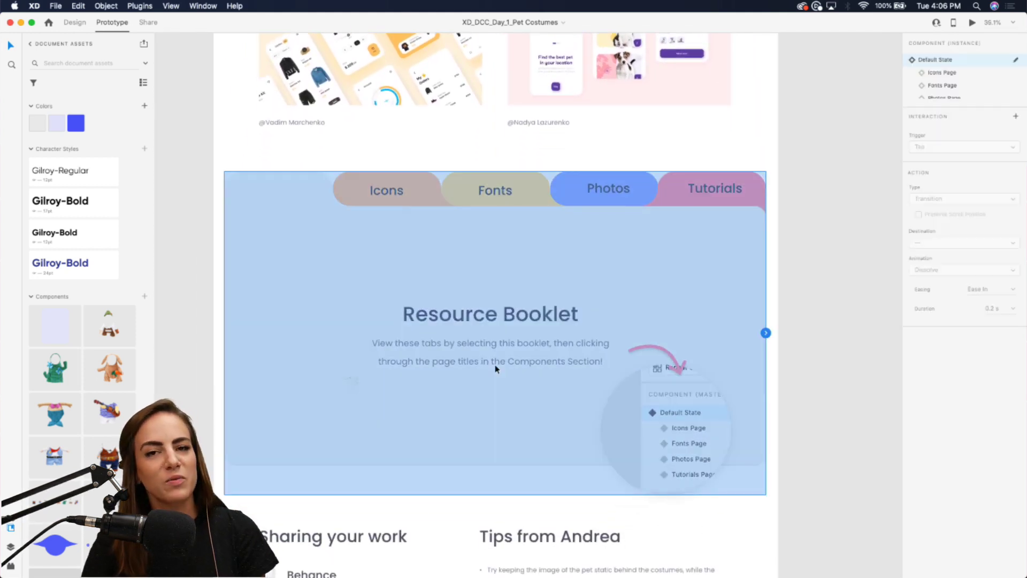
left_click(75, 22)
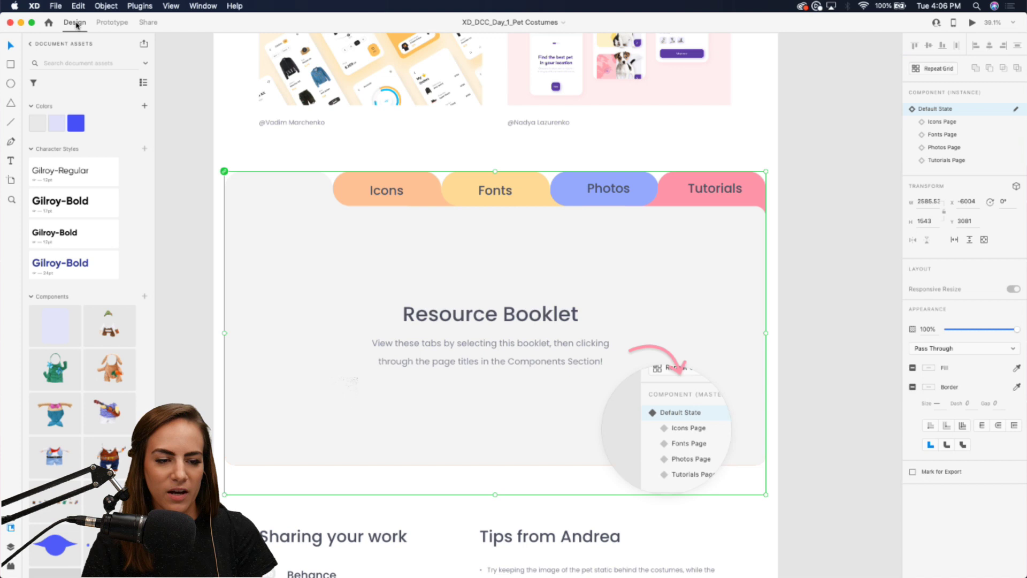
Step: Look through the booklet's Icons, Fonts, Photos and Tutorials page states, and return it to Default State
left_click(941, 122)
left_click(938, 135)
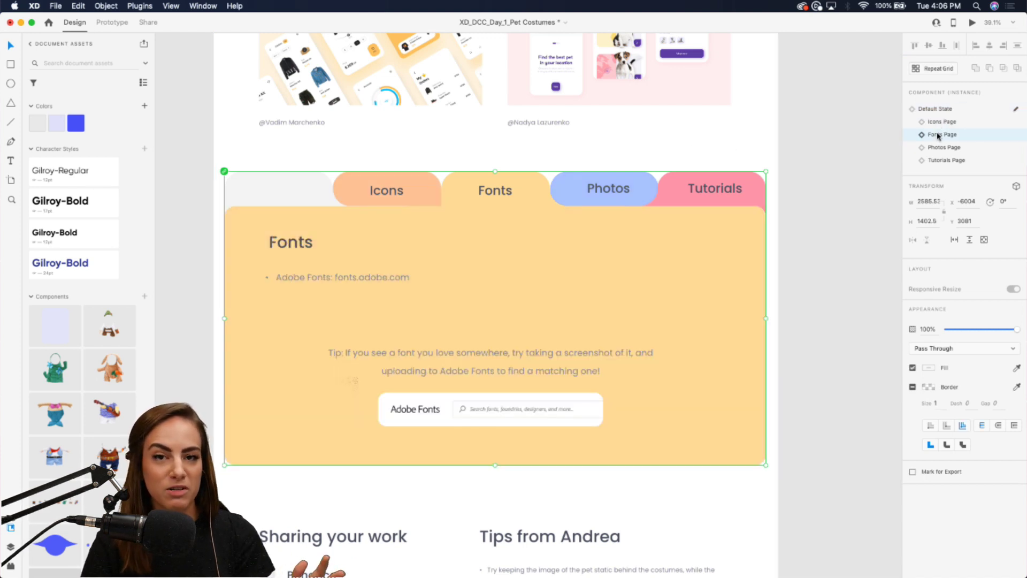
left_click(940, 149)
left_click(939, 161)
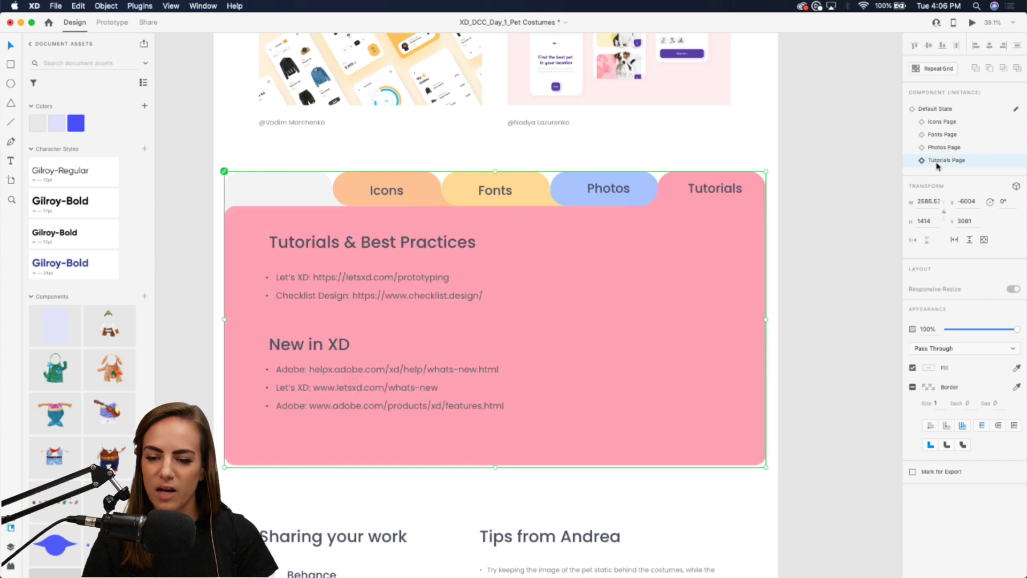
left_click(943, 111)
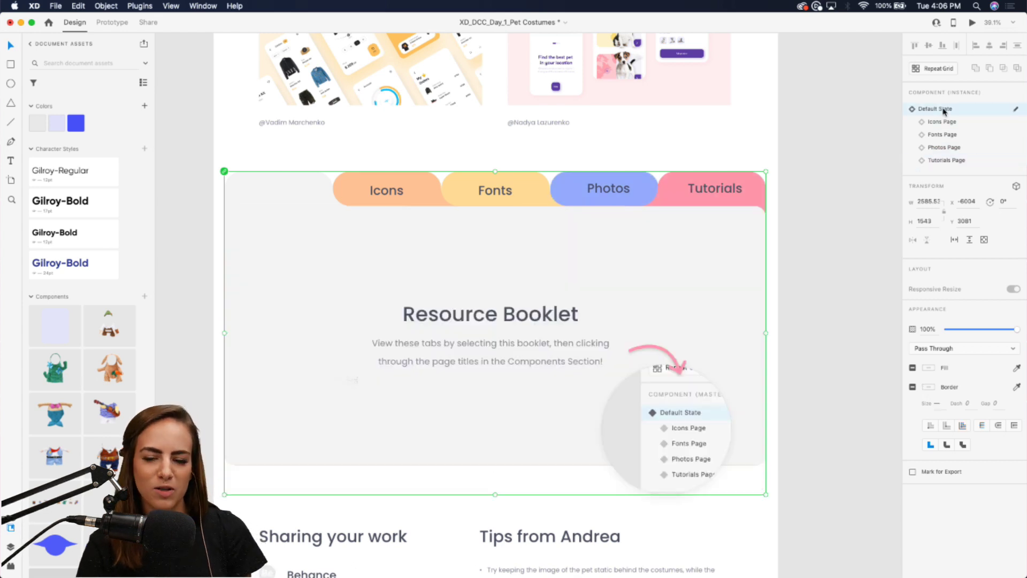
Step: Deselect the booklet and read the Sharing your work and Tips sections at the end of the challenge sheet
left_click(842, 207)
scroll(842, 208, "down", 5)
scroll(843, 207, "down", 4)
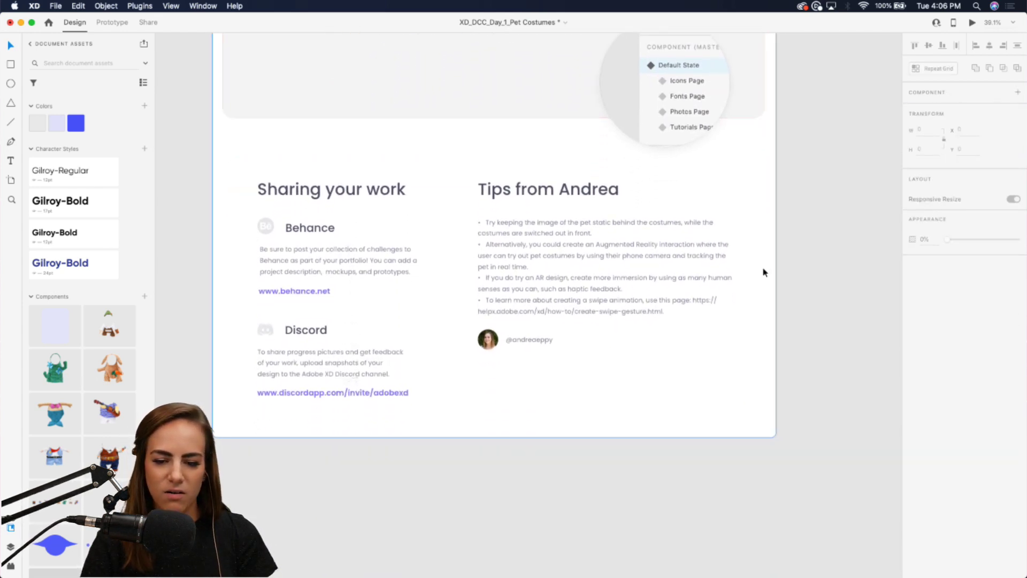
scroll(763, 270, "up", 3)
scroll(763, 271, "up", 4)
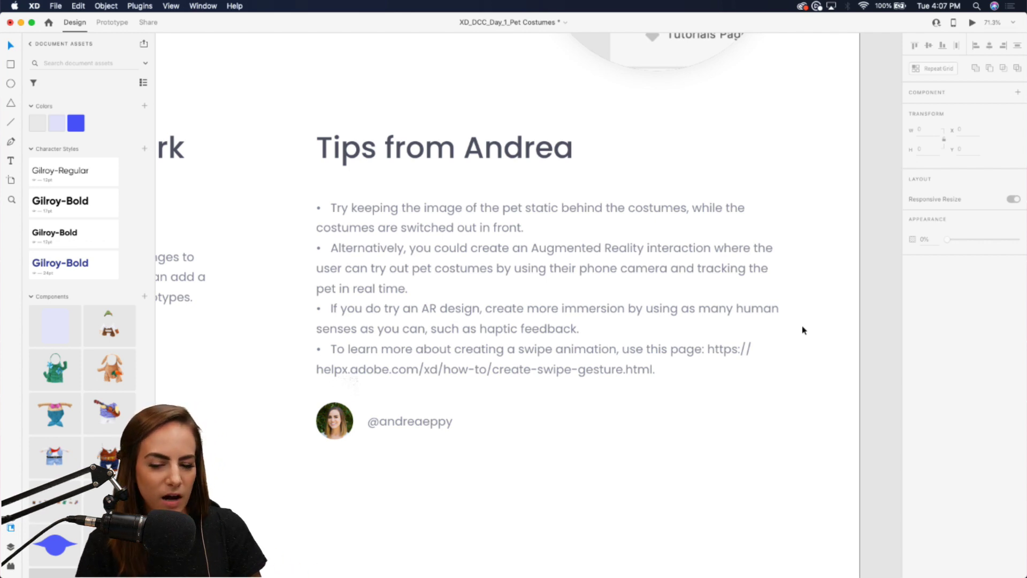
scroll(802, 330, "down", 8)
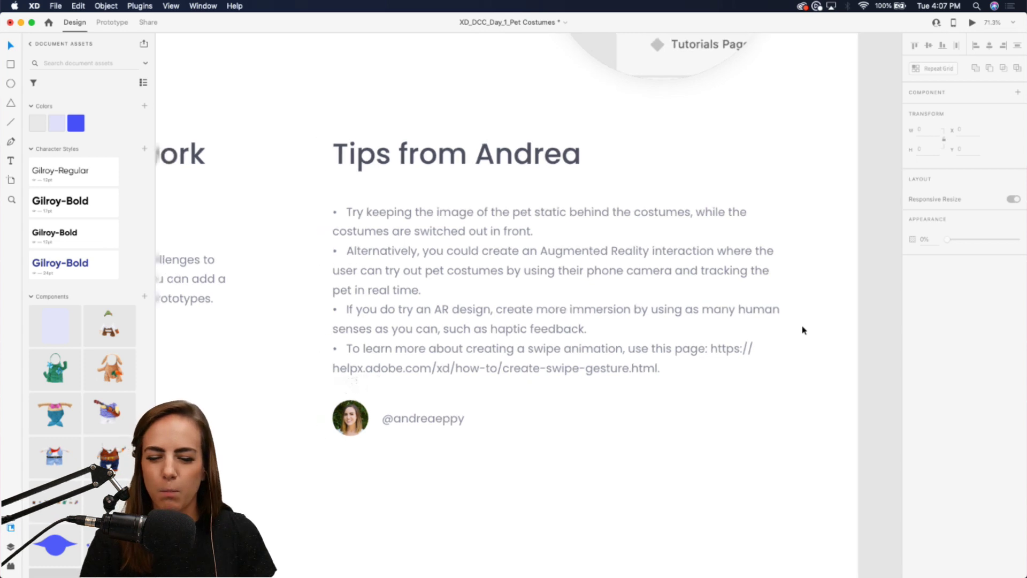
Step: Go to the blank Pirate artboard and review the Artboard tool's preset sizes, from mobile to watch, without adding an artboard
scroll(802, 330, "up", 10)
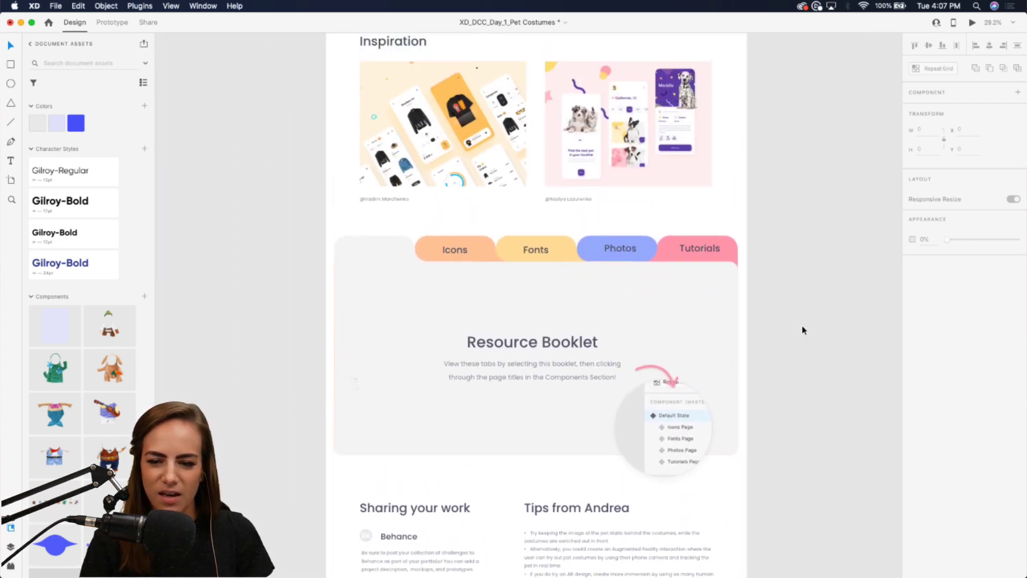
scroll(750, 250, "up", 8)
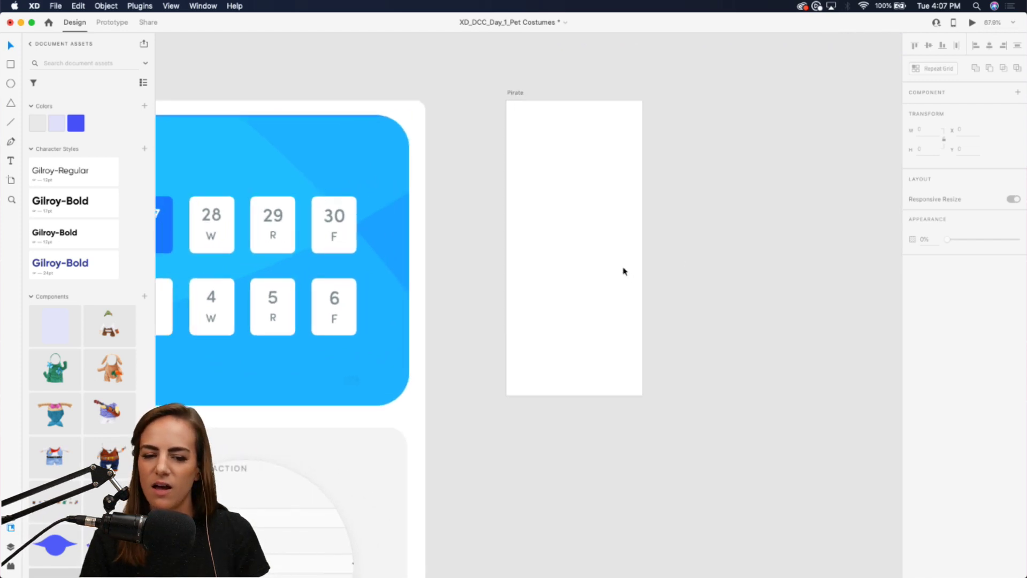
scroll(623, 272, "up", 2)
scroll(623, 271, "right", 2)
scroll(623, 271, "up", 1)
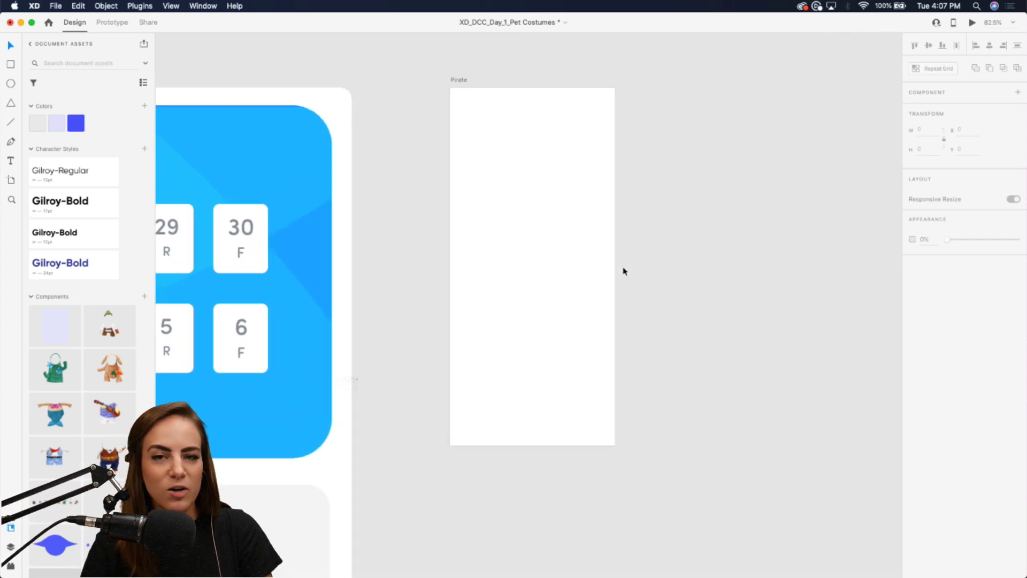
left_click(9, 182)
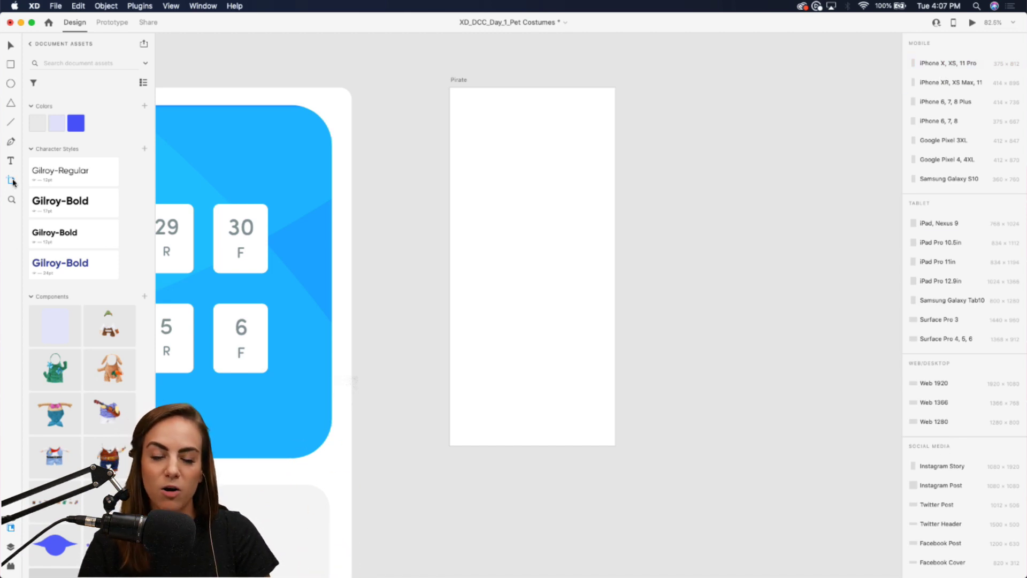
scroll(964, 327, "down", 5)
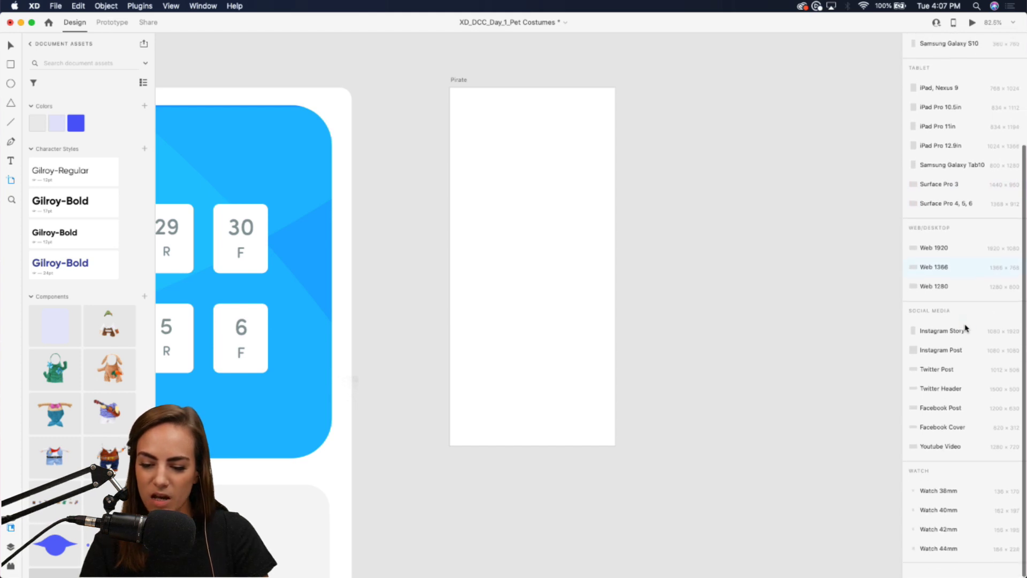
scroll(966, 327, "up", 5)
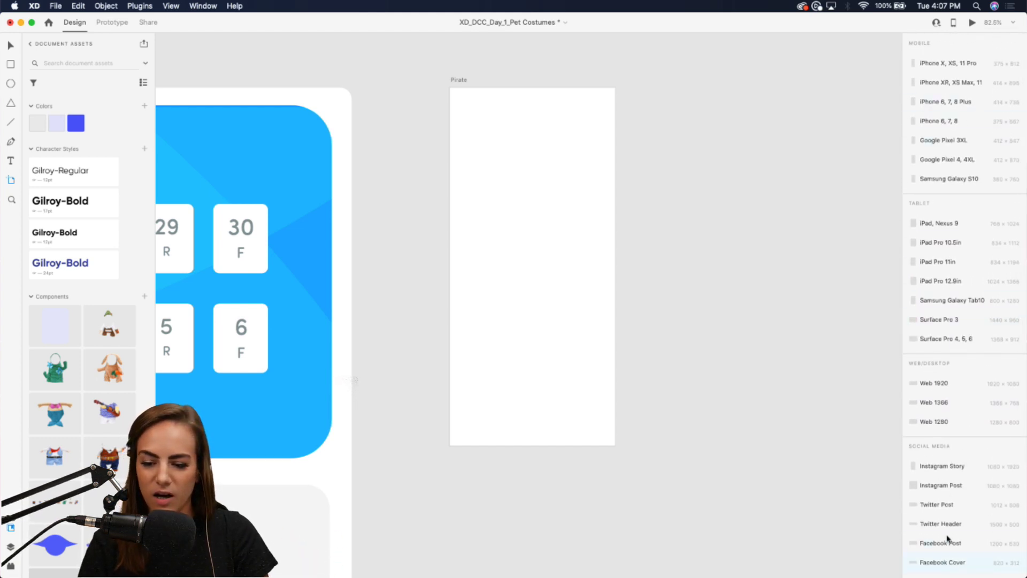
left_click(10, 45)
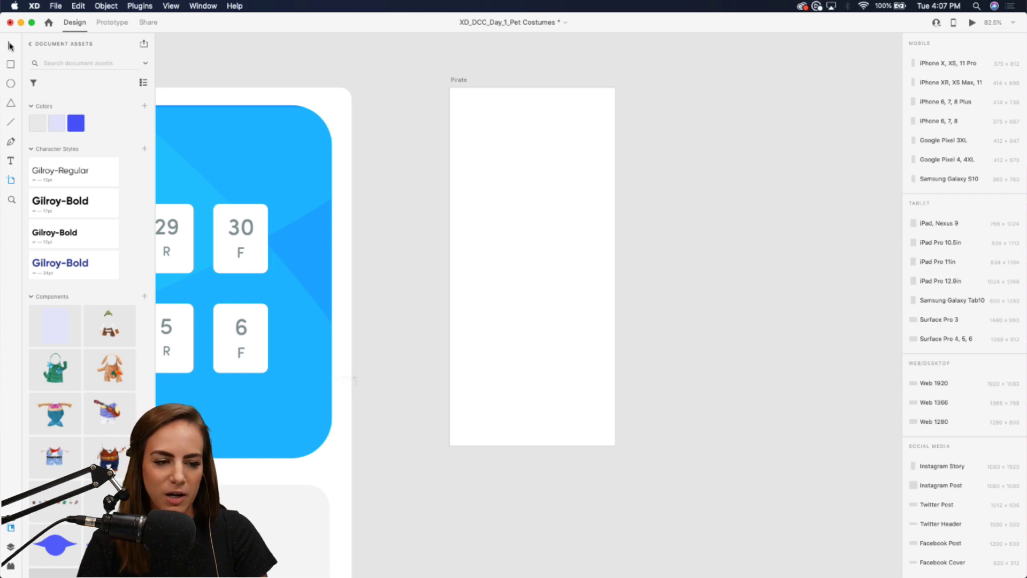
Step: Add the heading "Costumes" in a text box about 179 wide near the Pirate artboard's top-left corner, at about X 23, Y 27
scroll(496, 203, "up", 2)
scroll(496, 204, "right", 2)
scroll(496, 203, "up", 1)
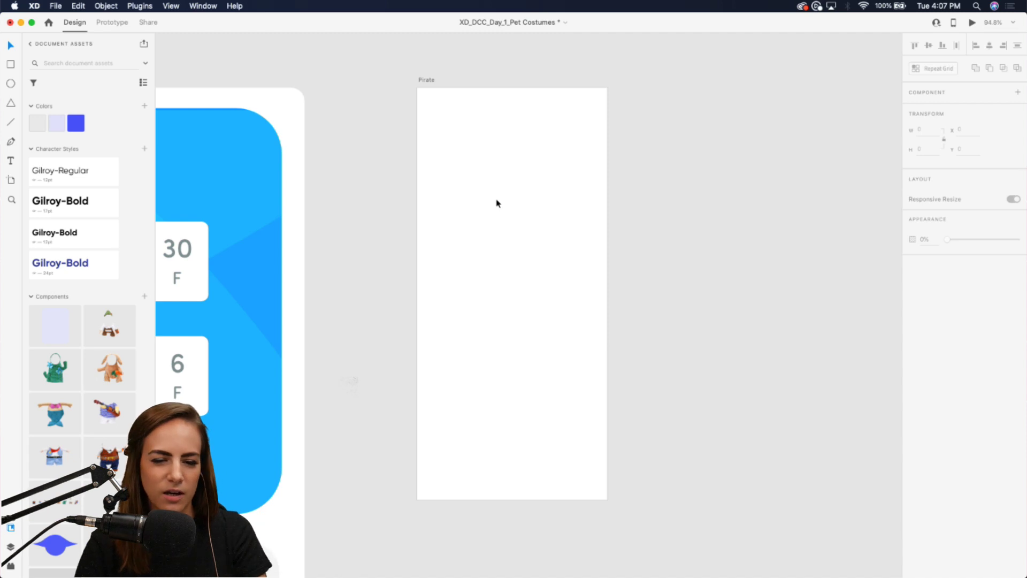
left_click(10, 160)
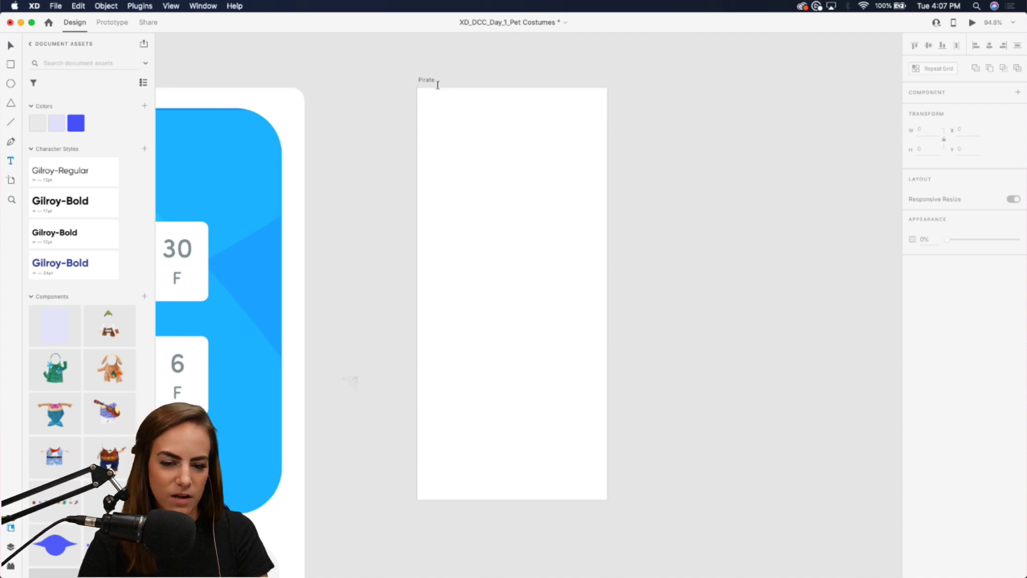
left_click_drag(428, 101, 519, 137)
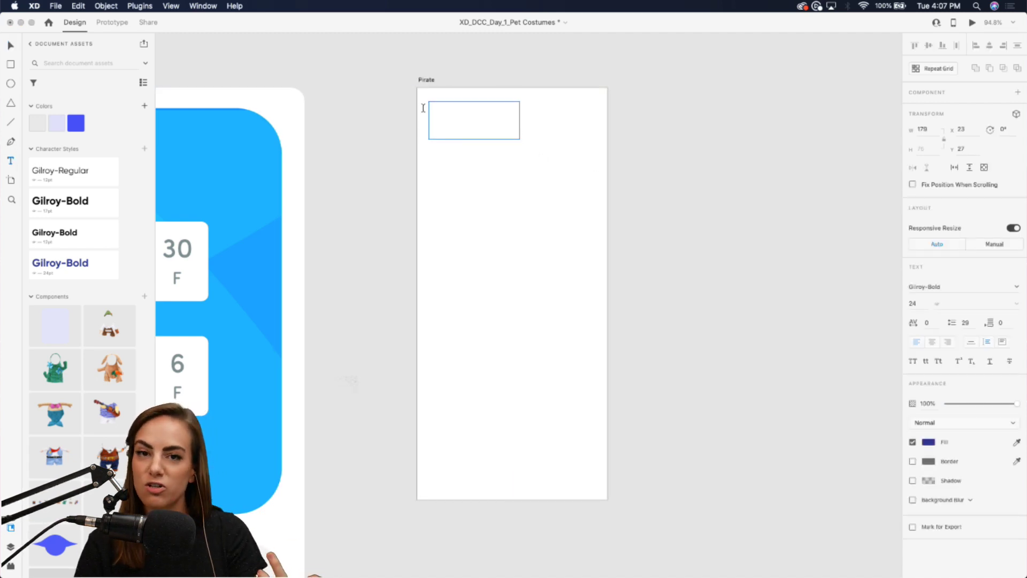
type("Costumes")
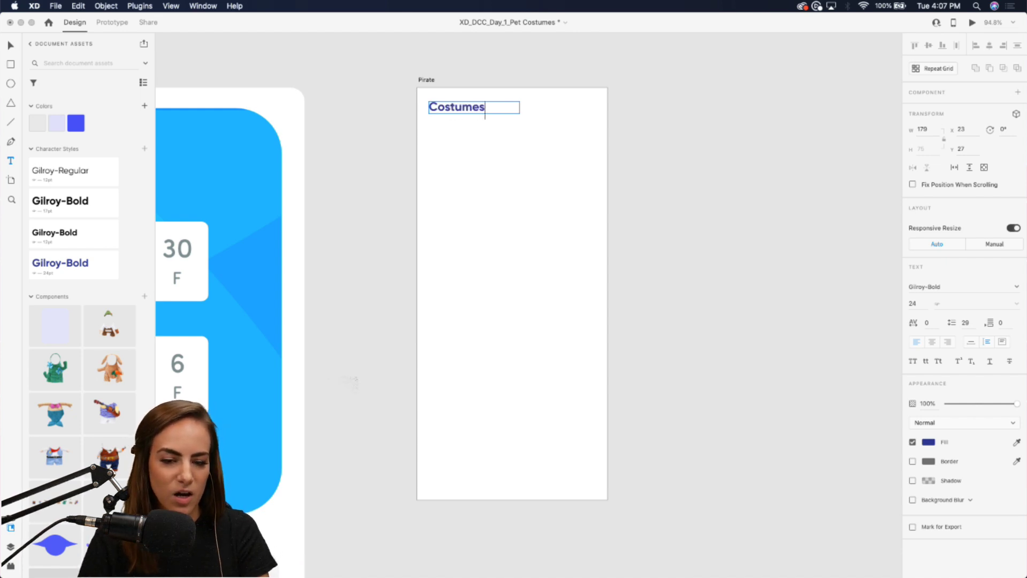
key("Escape")
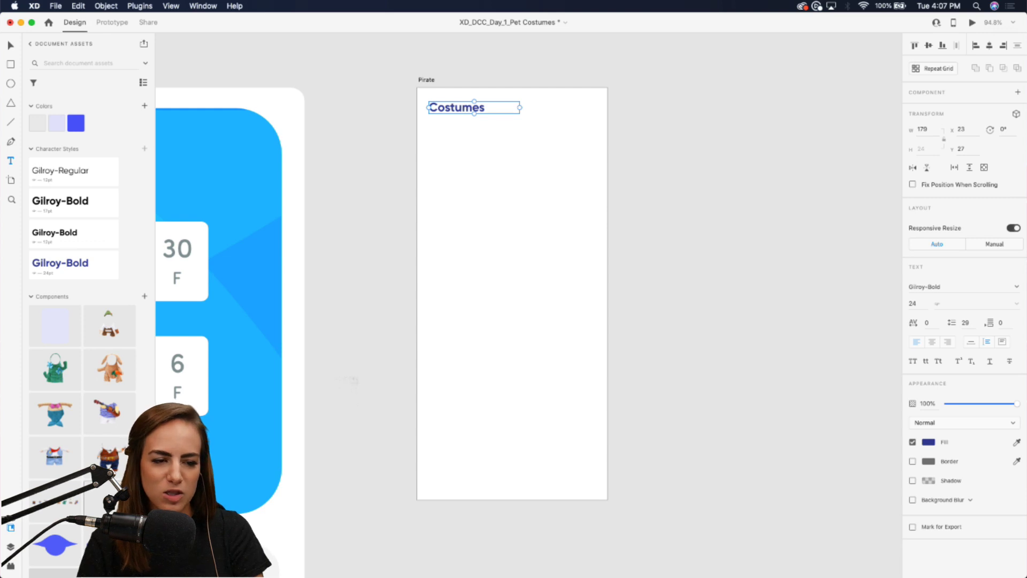
Step: Look through the available libraries, including the Adobe Live Freelance graphics, and return to the Document Assets
left_click(31, 47)
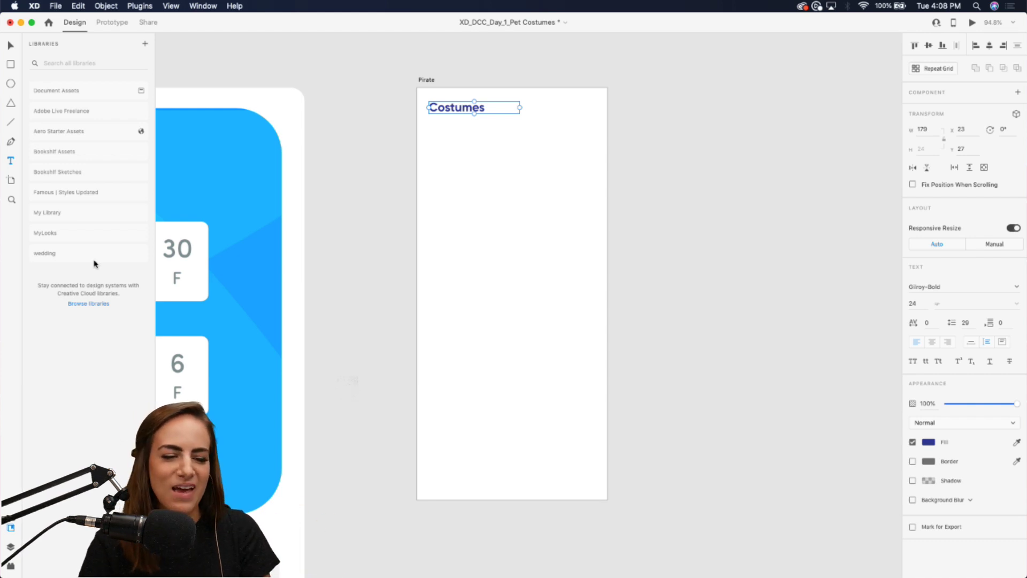
left_click(84, 94)
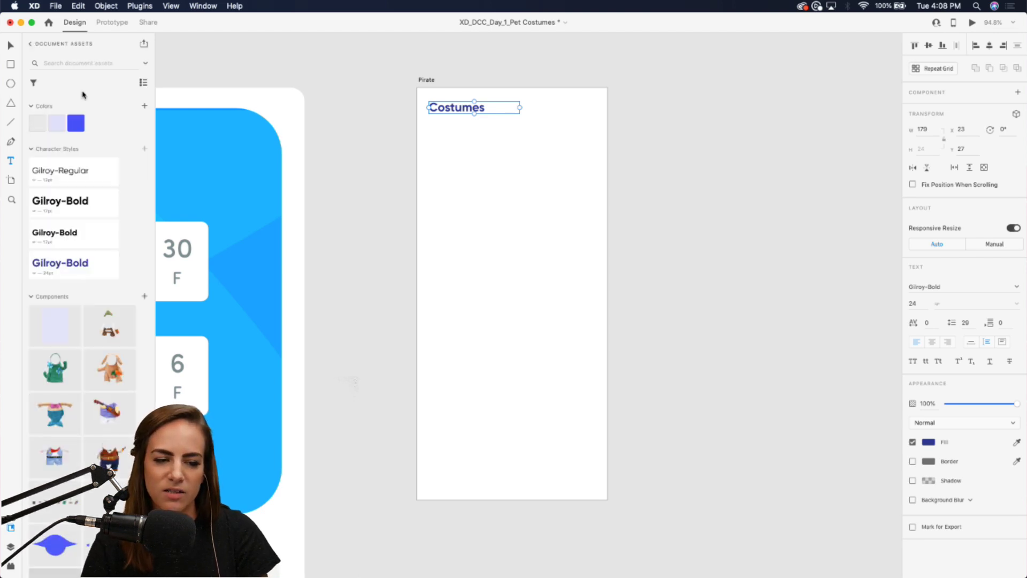
left_click(30, 45)
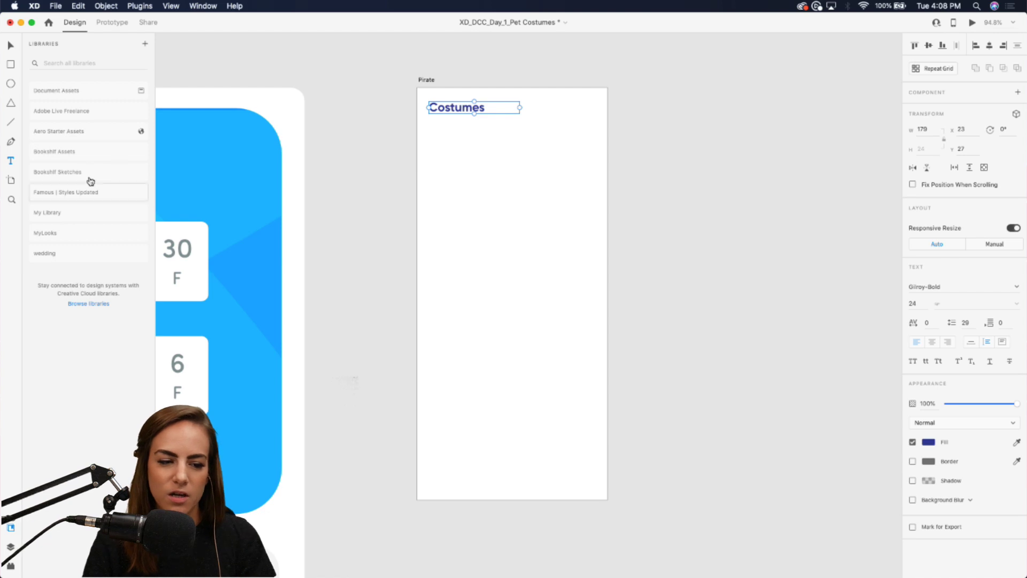
left_click(52, 111)
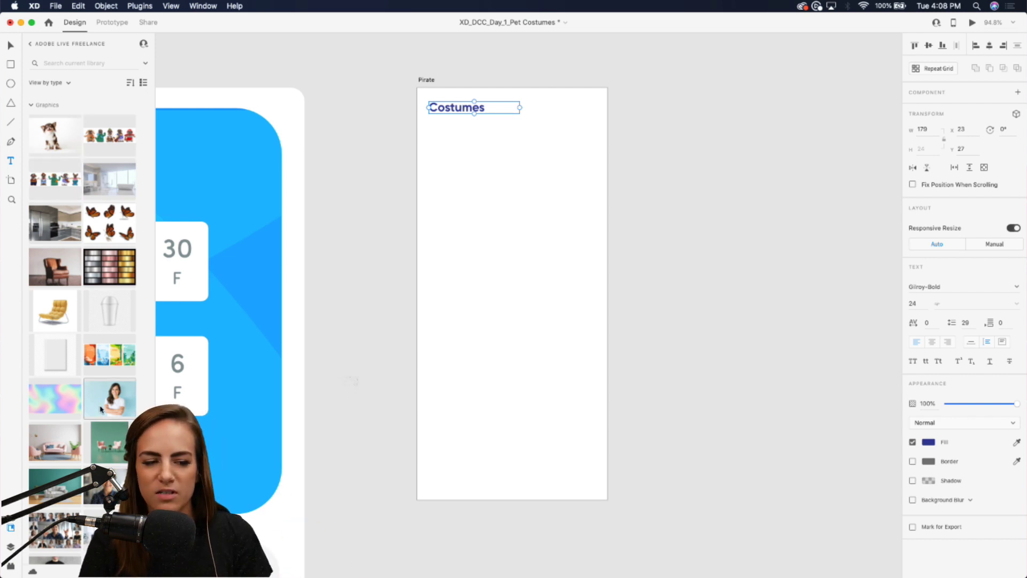
left_click(30, 44)
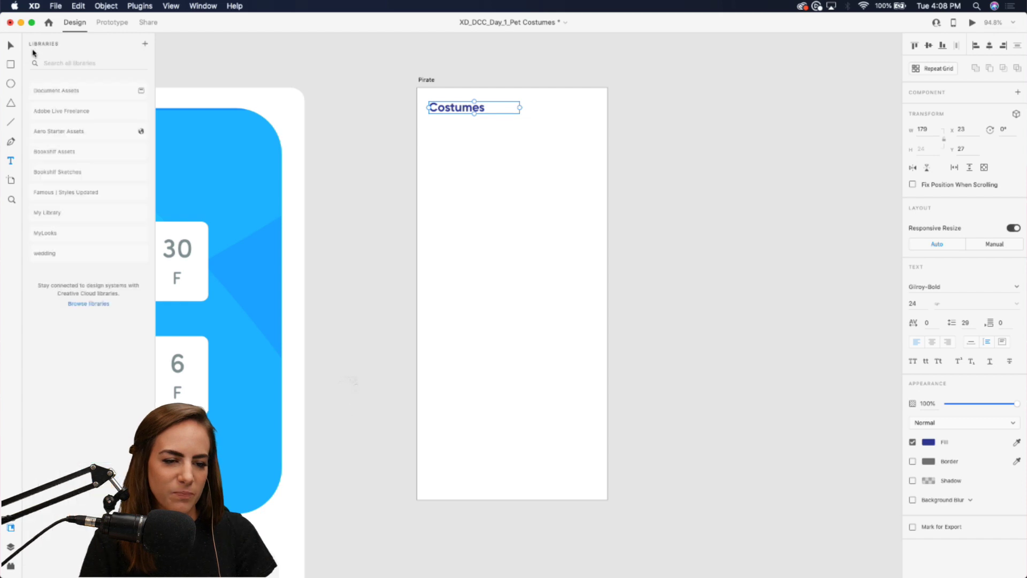
left_click(80, 92)
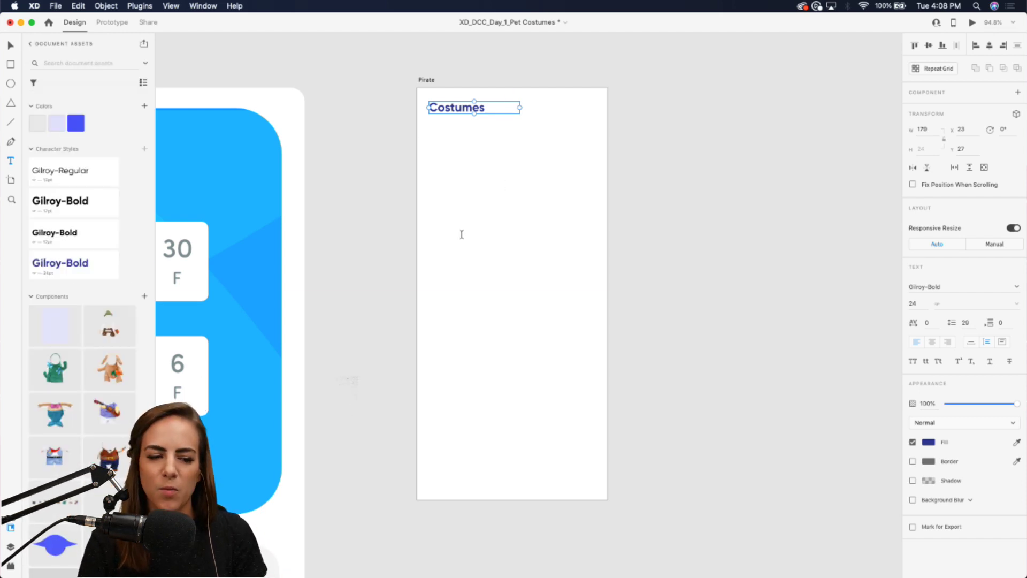
Step: Move the Costumes heading to about X 37, Y 45 and place the search icon component level with it near the artboard's right edge
key("super+equal")
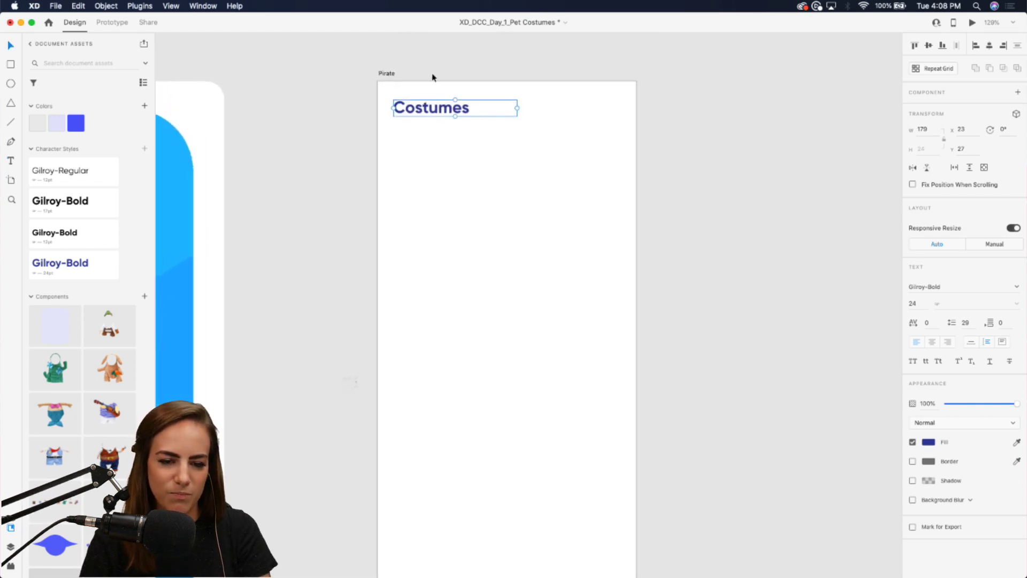
mouse_move(421, 110)
left_mouse_down()
mouse_move(428, 131)
mouse_move(428, 123)
left_mouse_up()
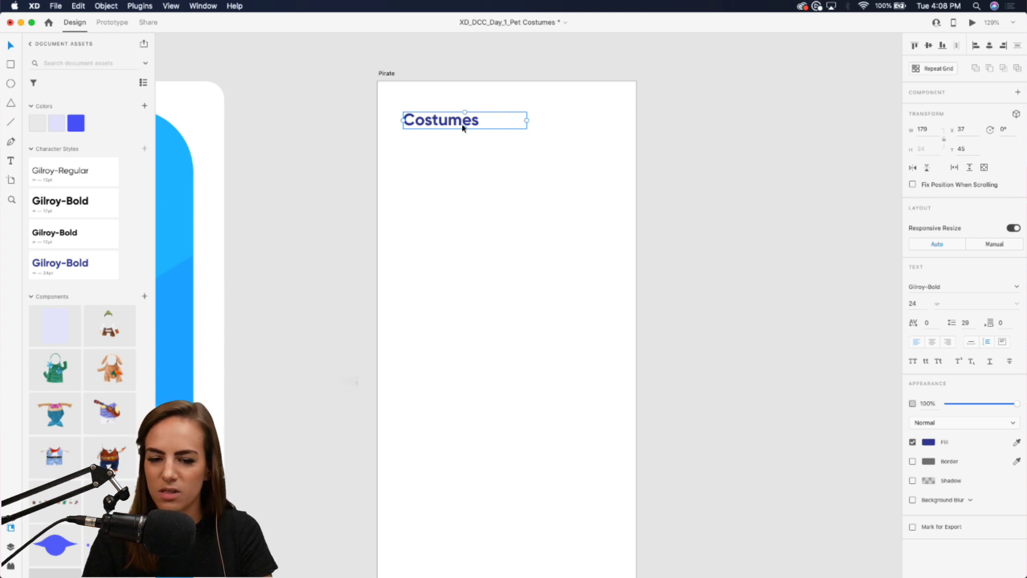
scroll(58, 487, "down", 8)
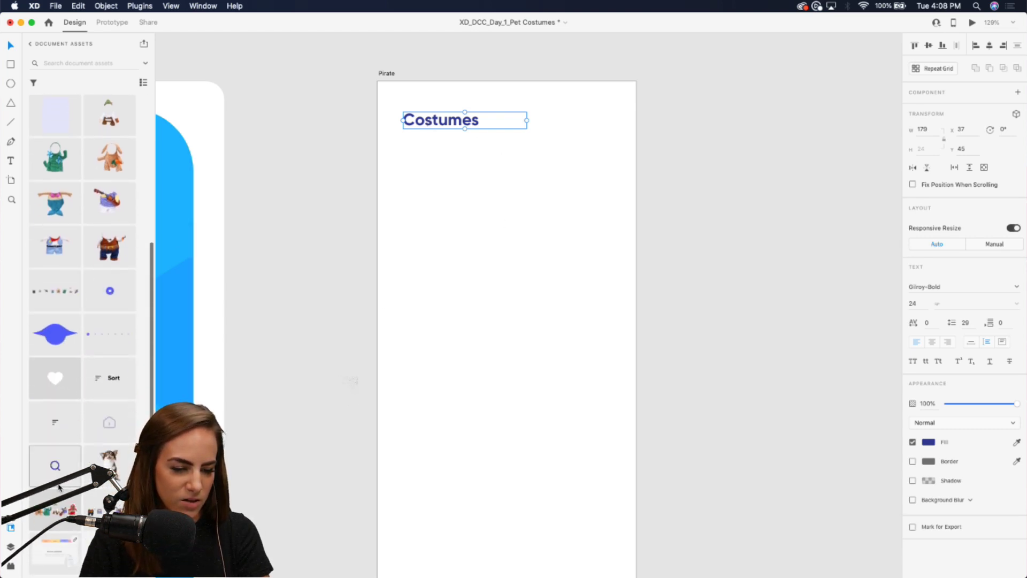
left_click_drag(55, 465, 589, 126)
left_click(570, 174)
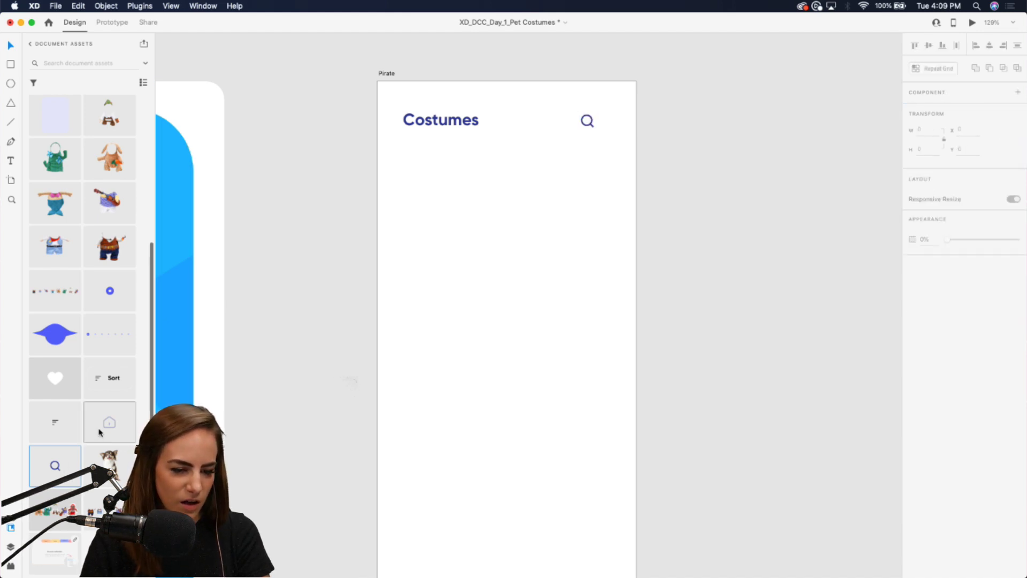
Step: Add the home icon component beside the search icon, with the search icon on its left at about X 276, Y 46
left_click_drag(109, 430, 576, 126)
left_click(543, 238)
left_click(588, 124, "shift")
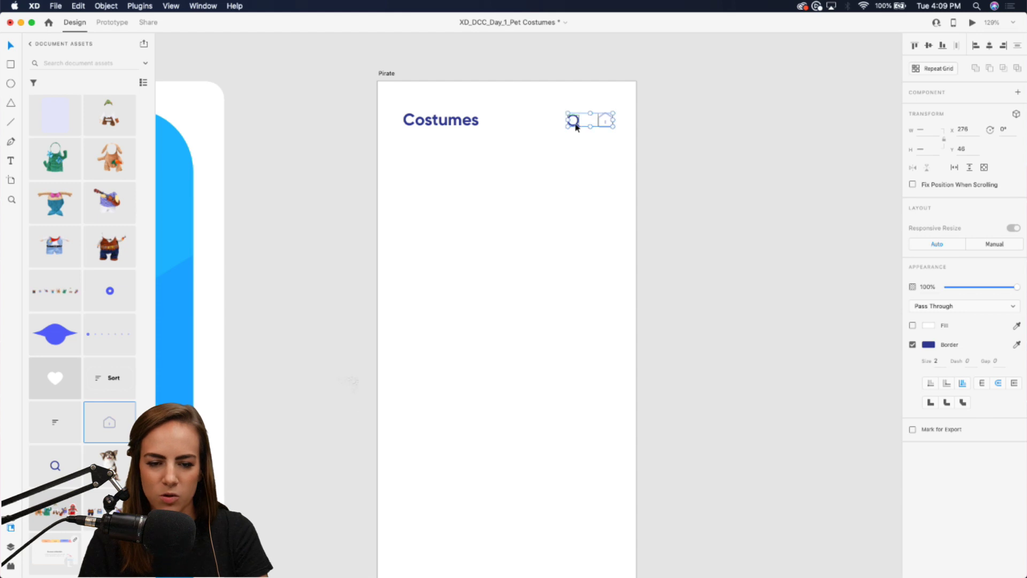
left_click(515, 165)
Step: Place the three-line sort icon component below the Costumes heading at about X 39, Y 100
scroll(516, 168, "down", 3)
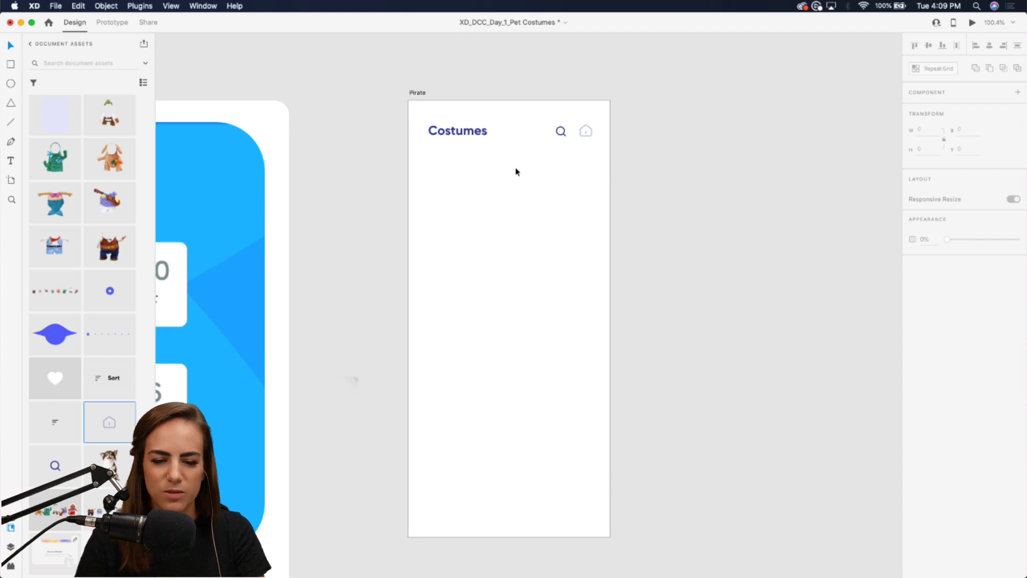
scroll(489, 327, "down", 2)
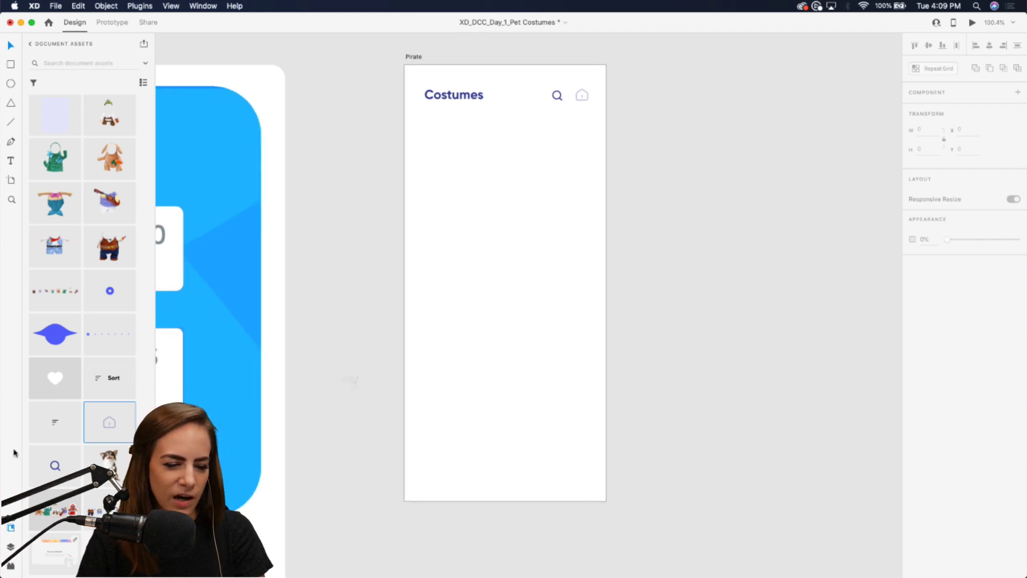
left_click(55, 422)
left_click_drag(55, 422, 466, 152)
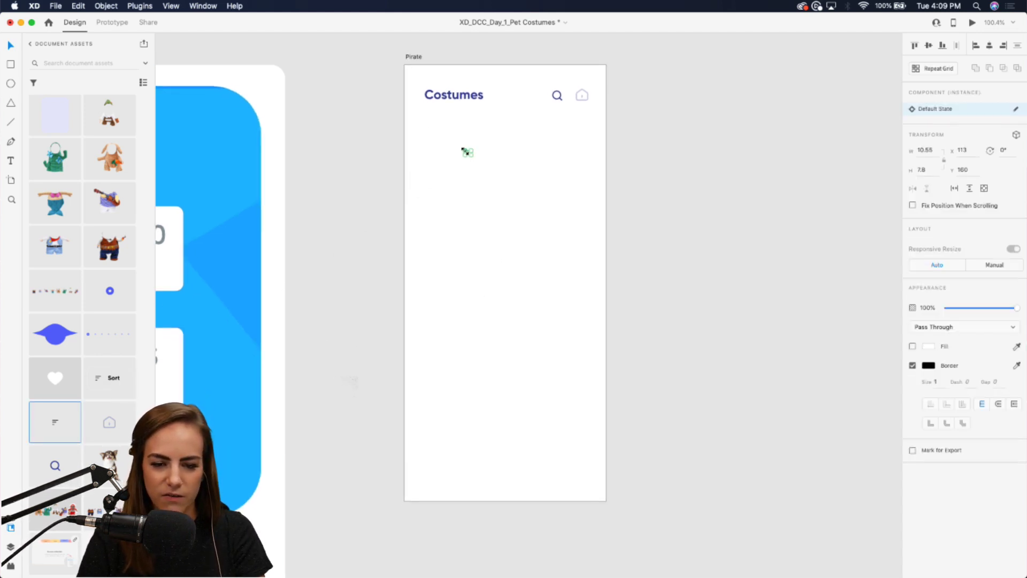
scroll(473, 169, "up", 3)
left_click_drag(488, 216, 378, 126)
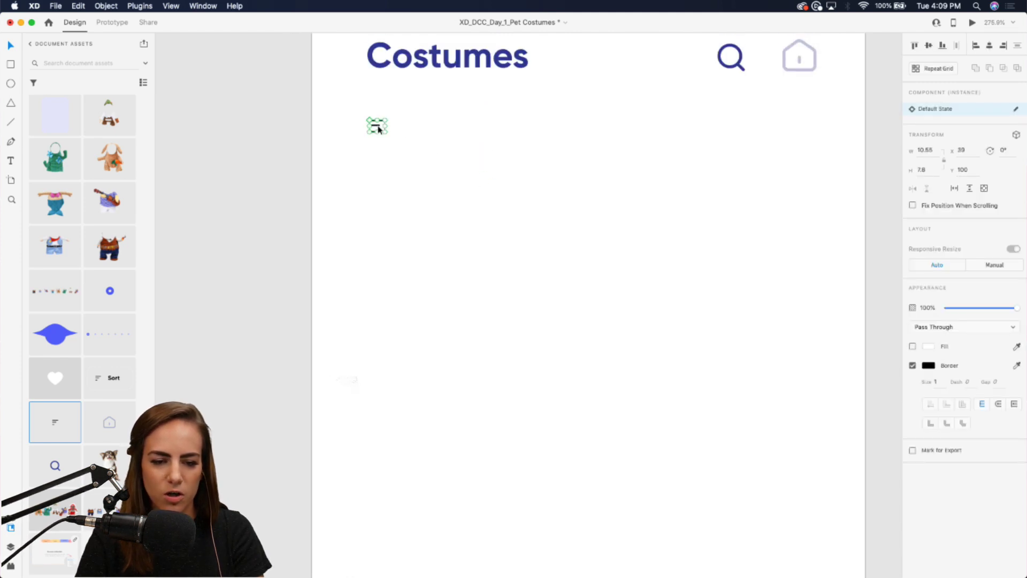
left_click(479, 154)
Step: Draw a rectangle about 101 by 34 with corner radius 8 around the sort icon, with the light grey document color as border and no fill
left_click(6, 65)
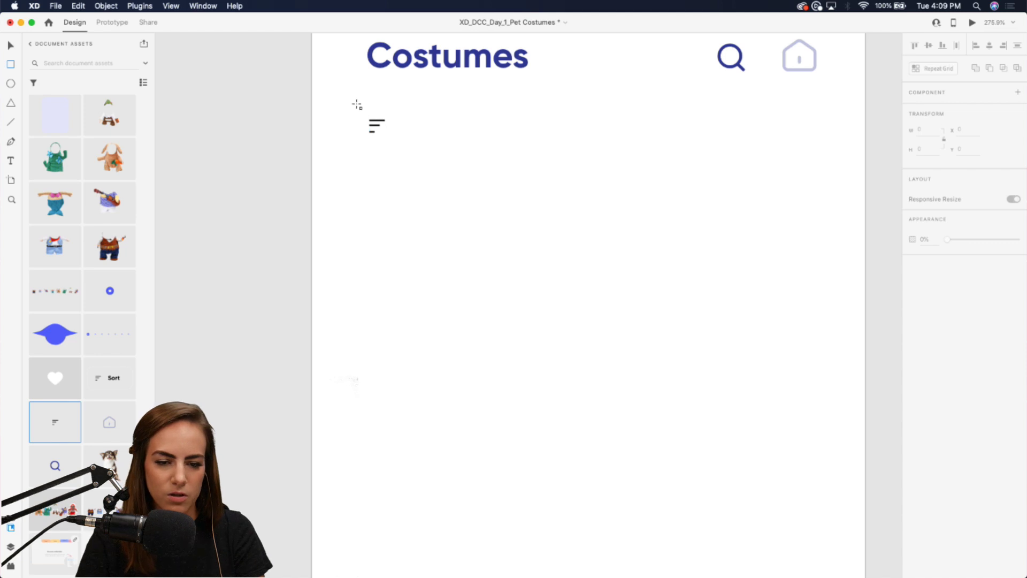
mouse_move(353, 101)
left_mouse_down()
mouse_move(501, 152)
mouse_move(489, 143)
left_mouse_up()
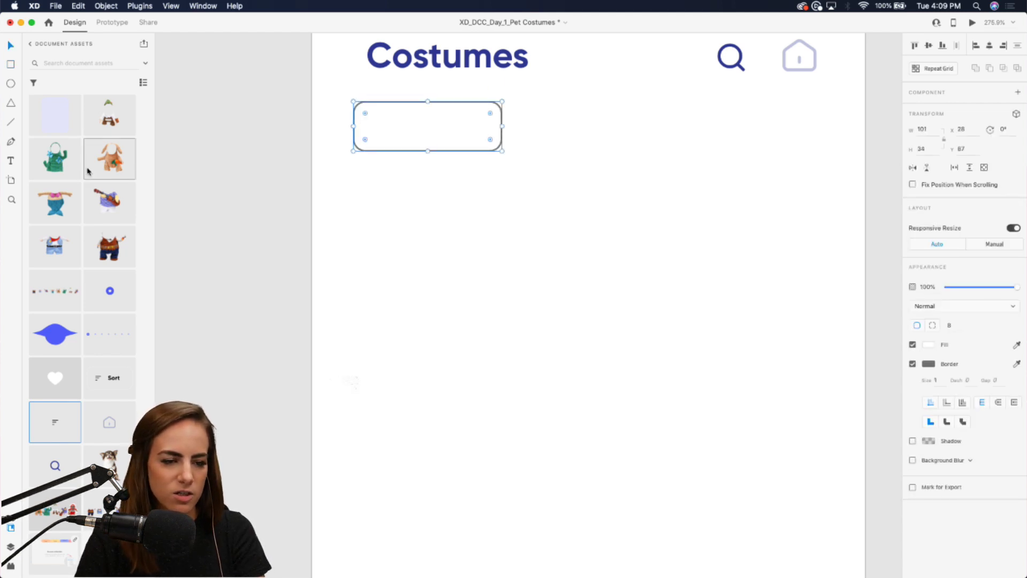
left_click(1016, 364)
left_click(39, 118)
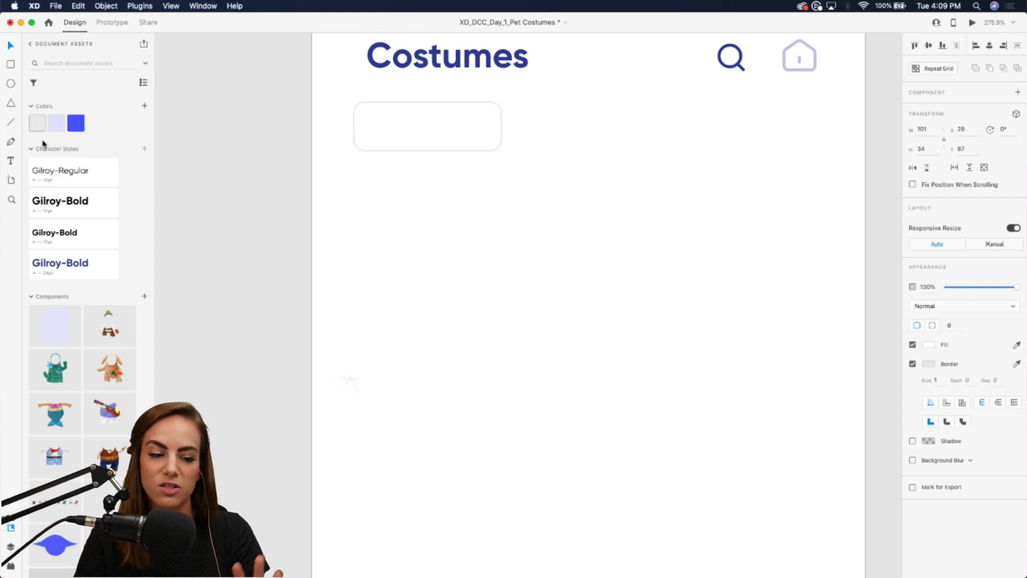
left_click(912, 345)
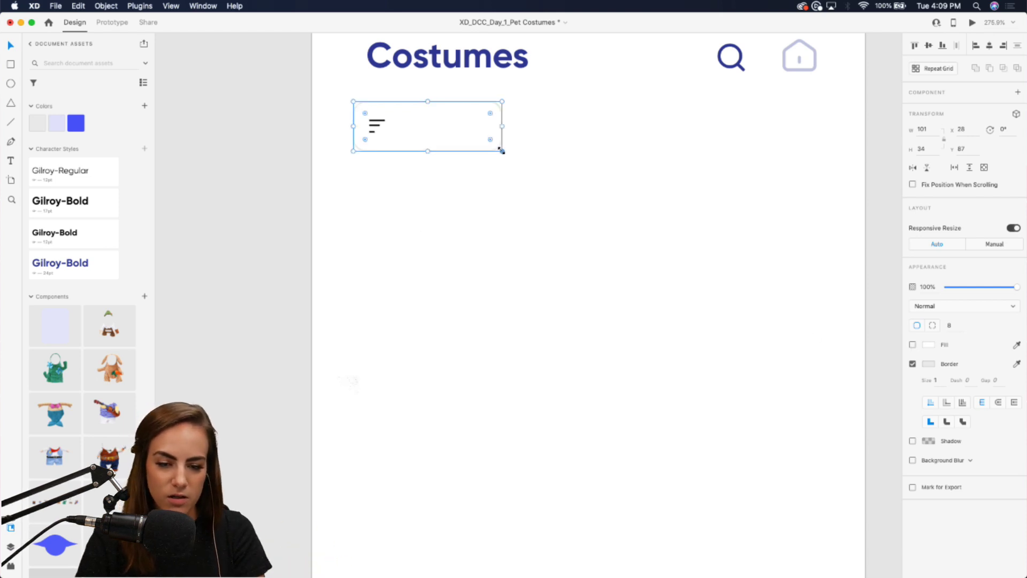
Step: Enlarge the rounded rectangle to about 106 by 35 and shift the sort icon slightly right inside it
left_click_drag(502, 151, 510, 154)
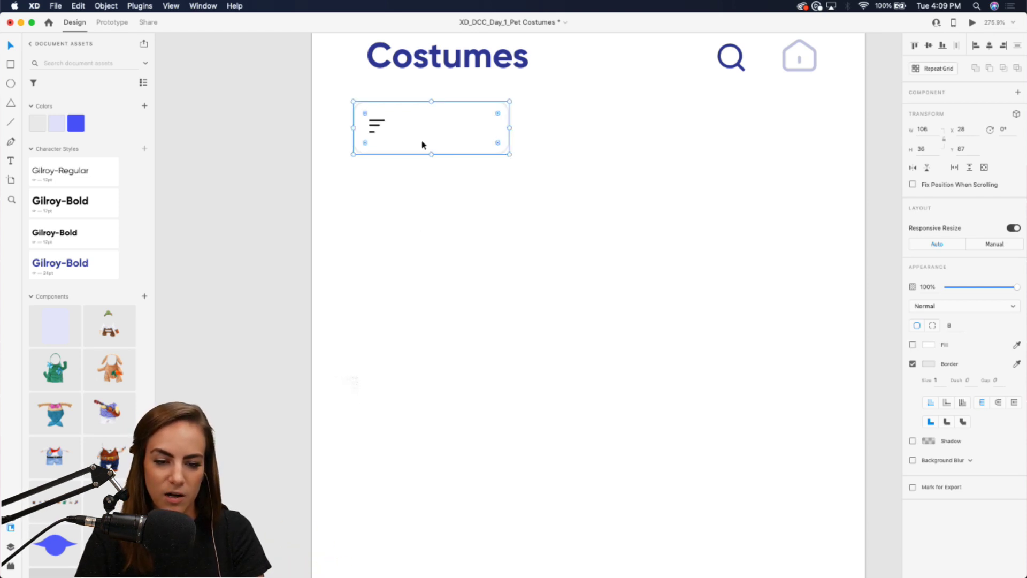
left_click(375, 127)
left_click(442, 200)
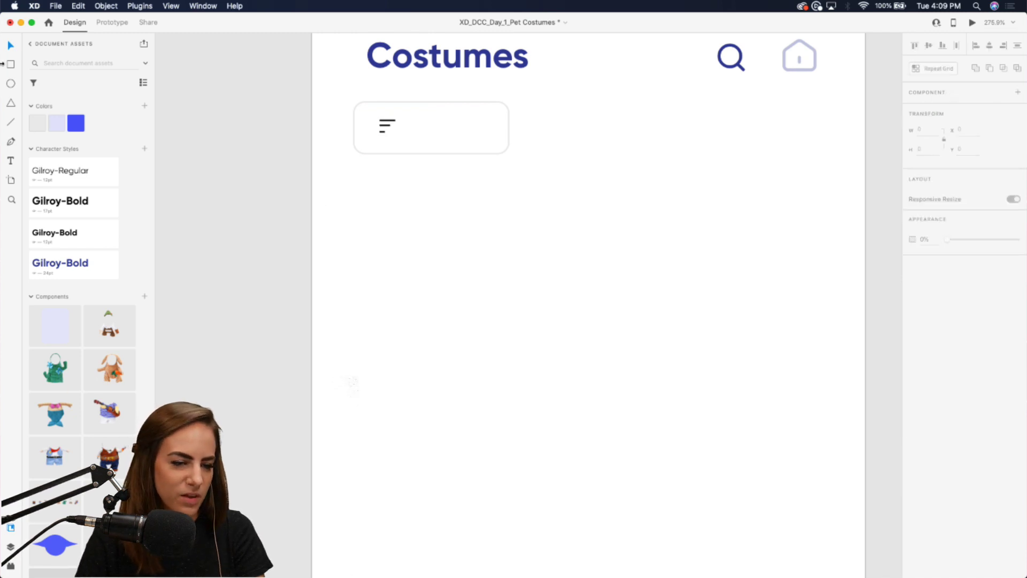
Step: Add a text box about 88 wide reading "Sort" and move it into the rounded rectangle beside the sort icon
left_click(420, 192)
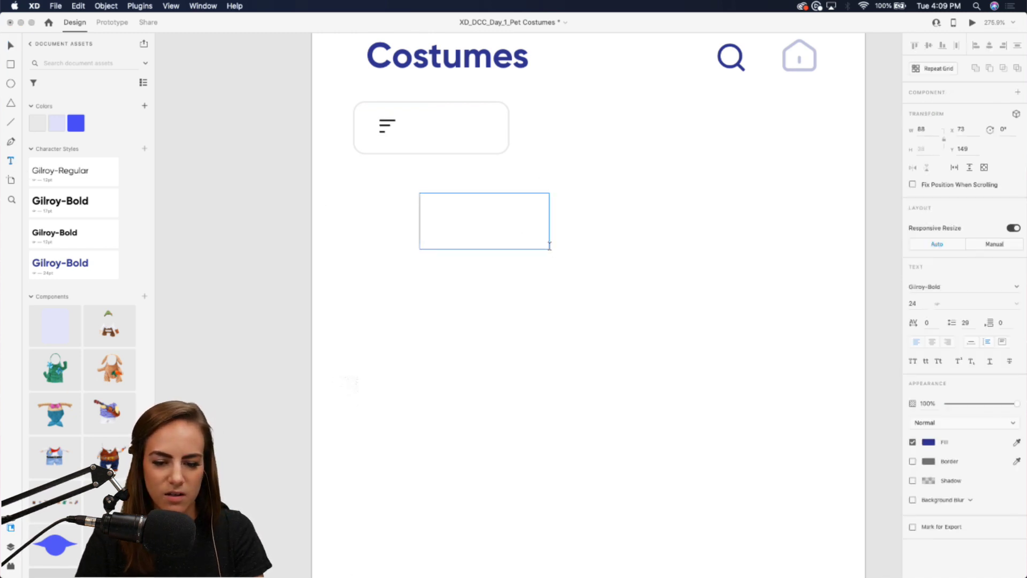
type("Sort")
key("Escape")
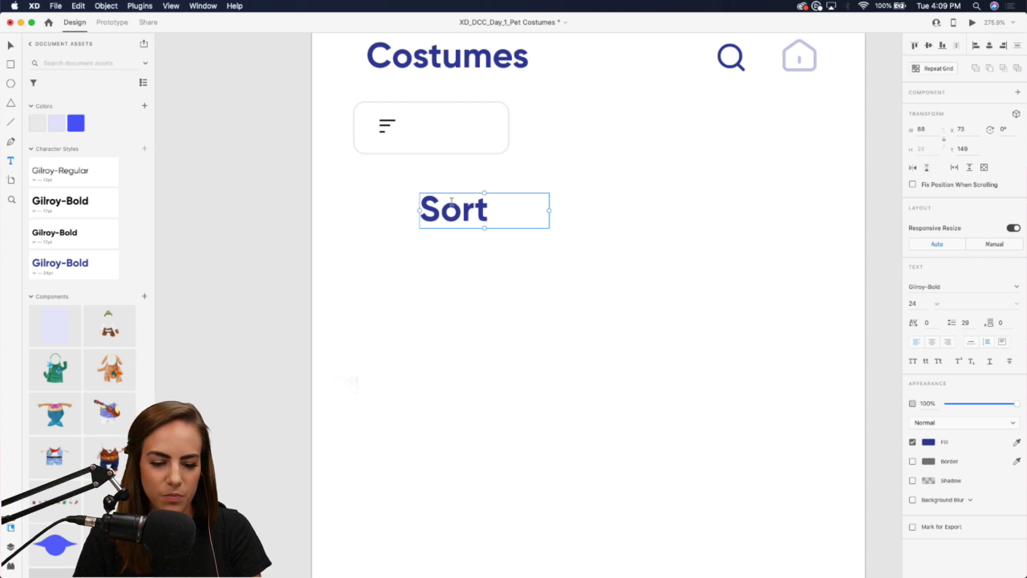
left_click_drag(451, 200, 441, 118)
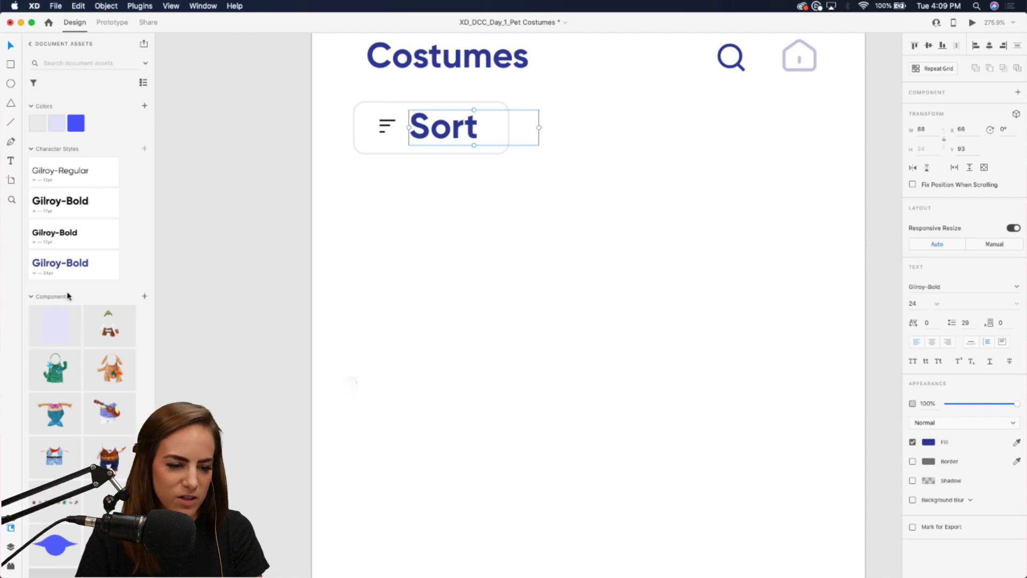
Step: Apply the black 12 pt Gilroy-Bold character style to the Sort label and make it a fixed-size box about 37 by 12
left_click(67, 235)
left_click_drag(435, 112, 442, 123)
left_click(1001, 342)
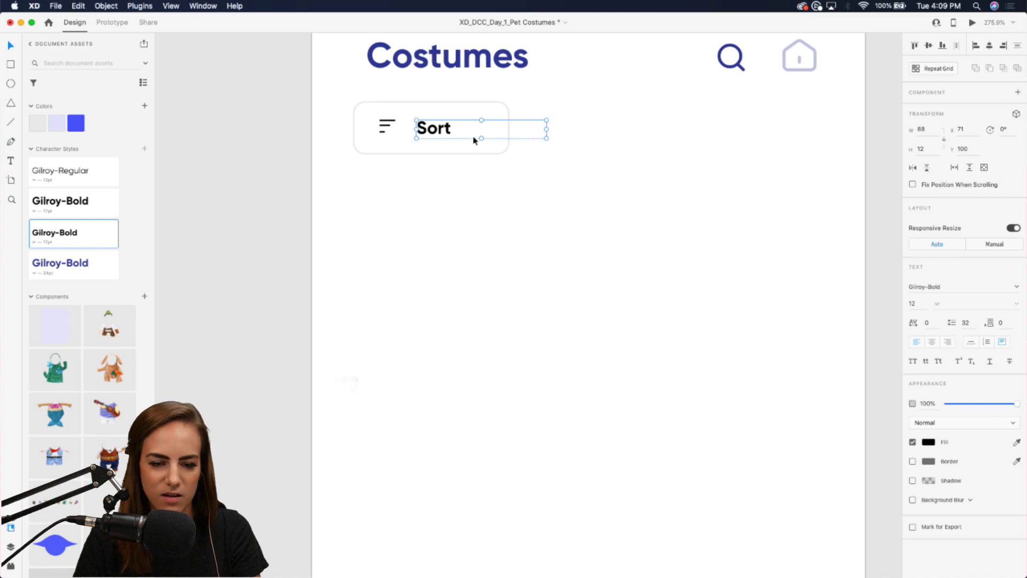
left_click_drag(546, 129, 443, 130)
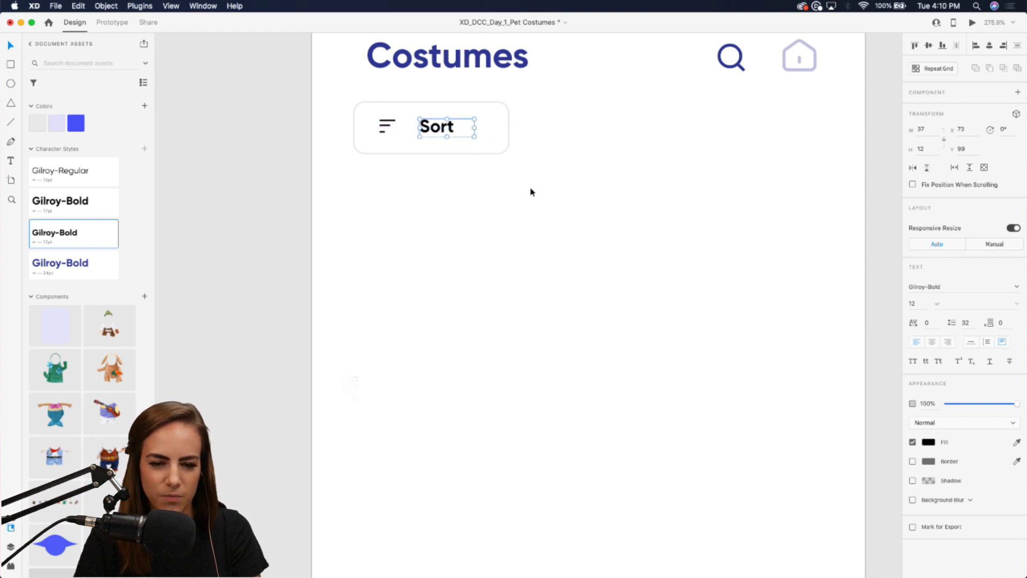
Step: Narrow the rounded rectangle to about 95, group it with the icon and Sort label, and place the group at about X 32, Y 97
key("Escape")
left_click(501, 149)
left_click_drag(501, 152, 367, 111)
key("super+g")
left_click_drag(442, 134, 444, 149)
scroll(444, 148, "down", 3)
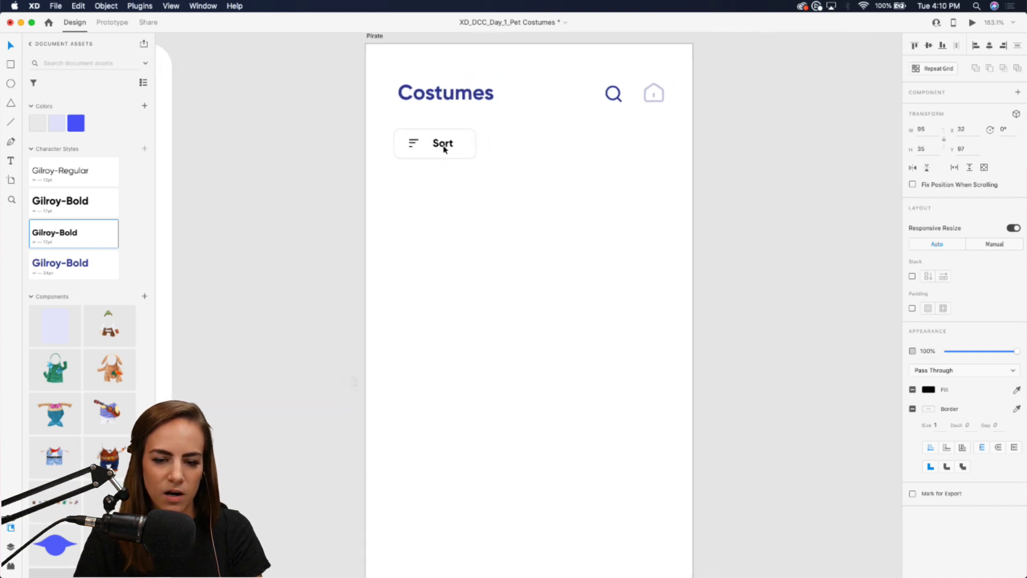
Step: Duplicate the Sort button, place the copy to its right at about X 152, Y 97, and delete the copy's sort icon
scroll(443, 146, "up", 4)
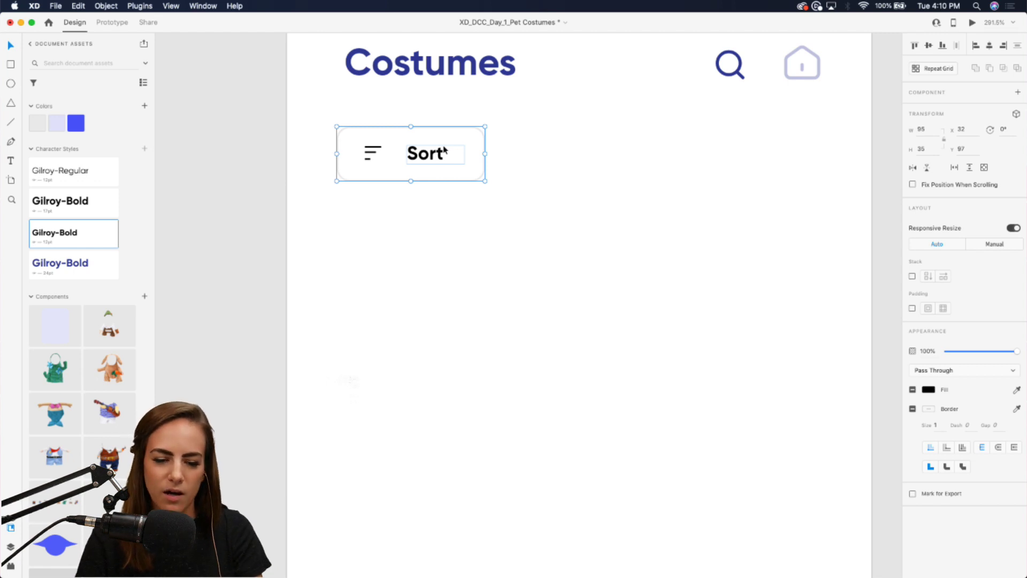
key("super+d")
left_click_drag(375, 160, 562, 160)
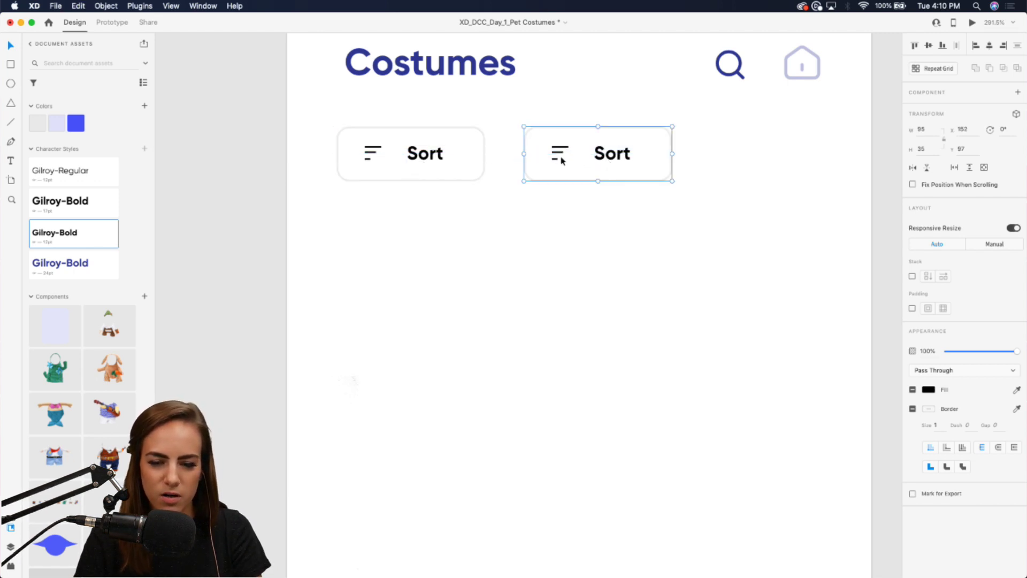
double_click(559, 155)
key("Delete")
Step: Change the second button's label to "Animal", widen its text box to about 48, and center it in the button
left_click(616, 155)
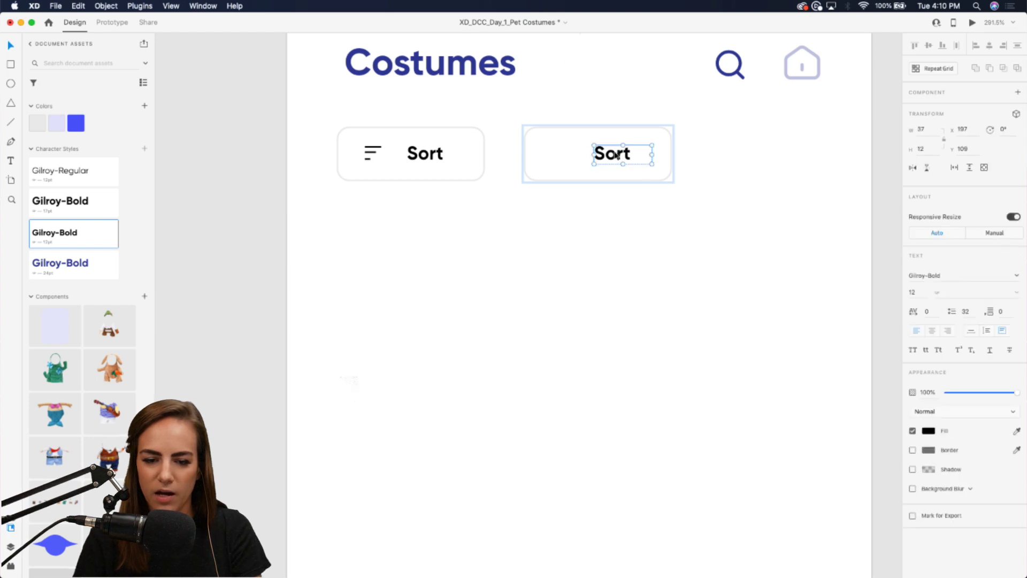
double_click(616, 155)
type("Anima")
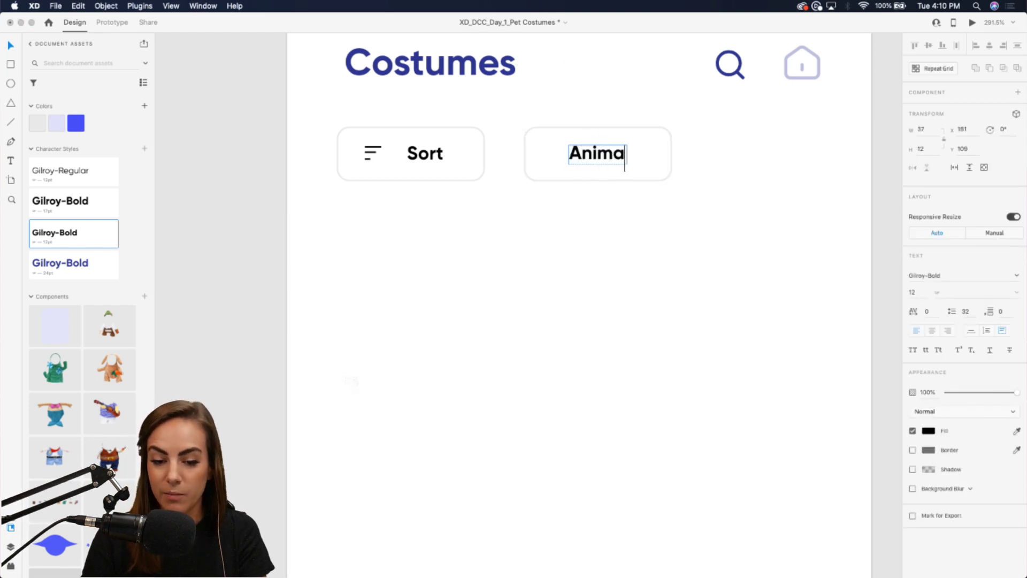
type("l")
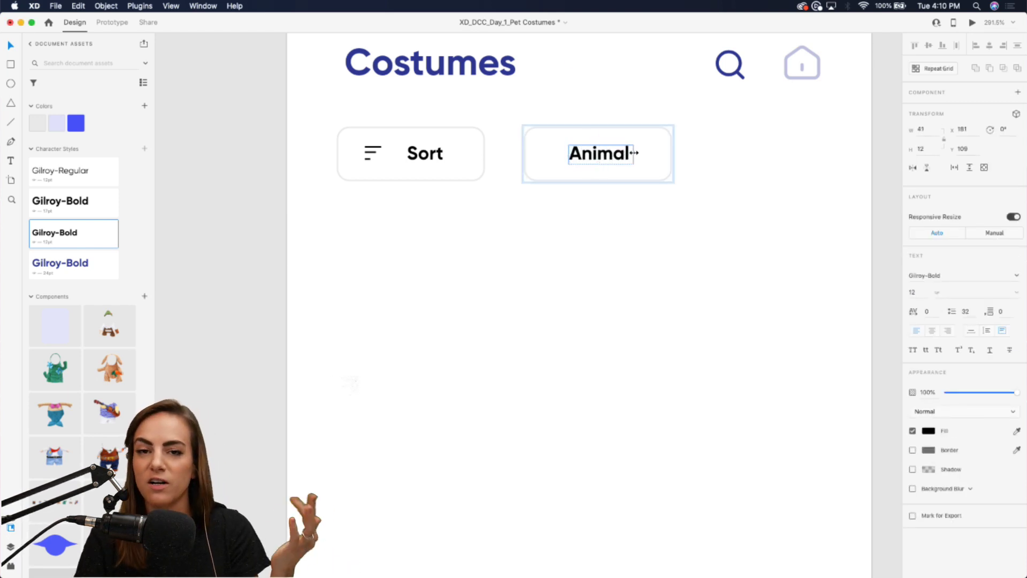
mouse_move(633, 153)
left_mouse_down()
mouse_move(644, 154)
mouse_move(621, 156)
left_mouse_up()
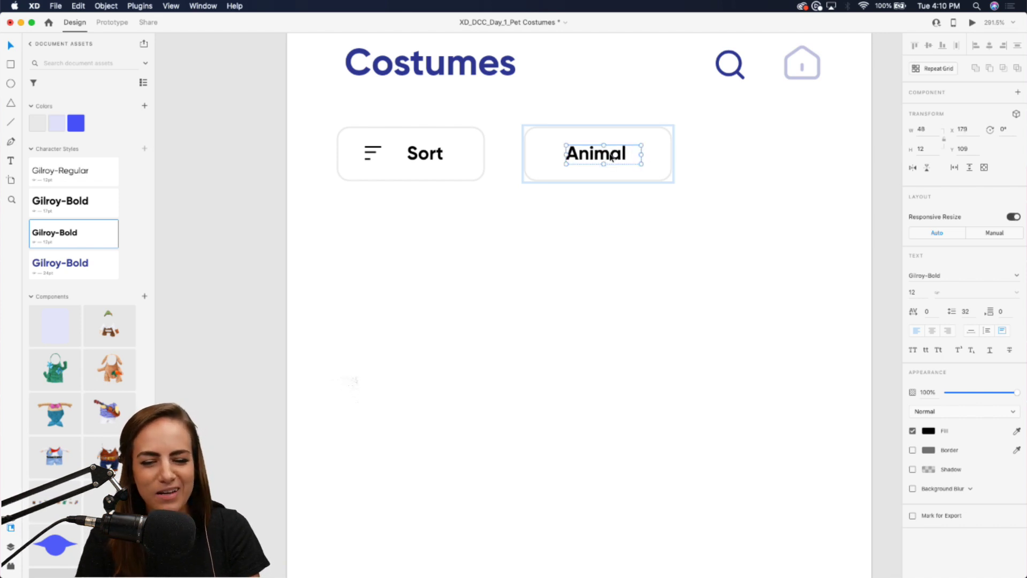
left_click(650, 198)
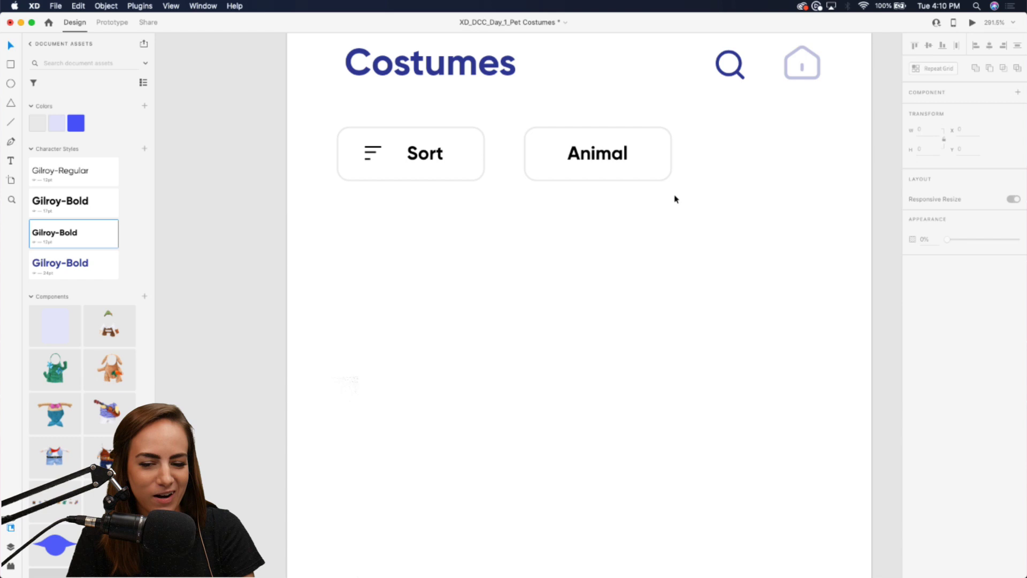
Step: Narrow the Animal button's rounded rectangle to about 86 wide
left_click(666, 139)
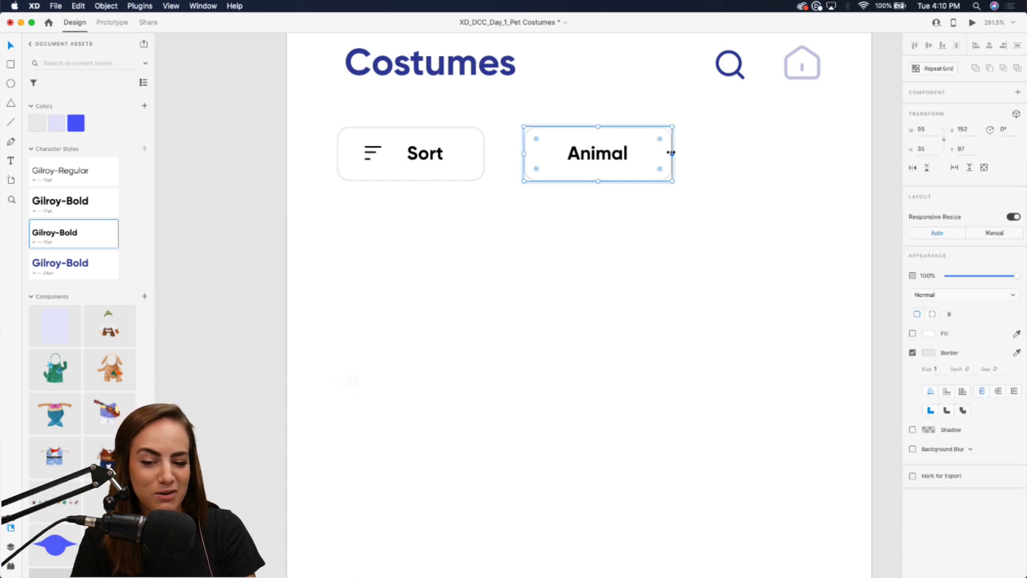
left_click_drag(671, 154, 658, 153)
left_click(666, 216)
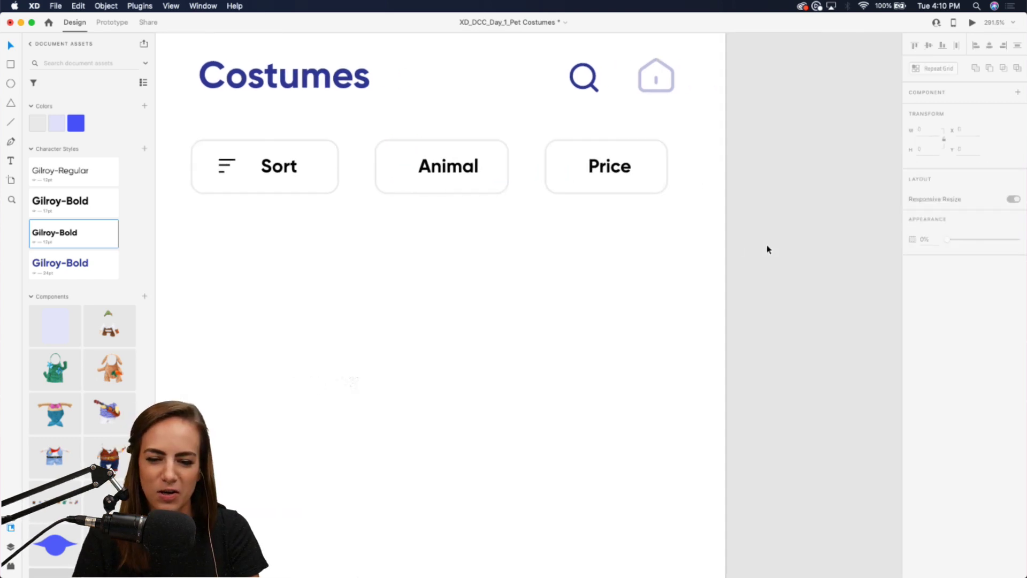
Step: Duplicate the Price button to its right at about X 361, Y 97, and change the copy's label to "Category"
left_click(615, 170)
left_click_drag(615, 169, 768, 177)
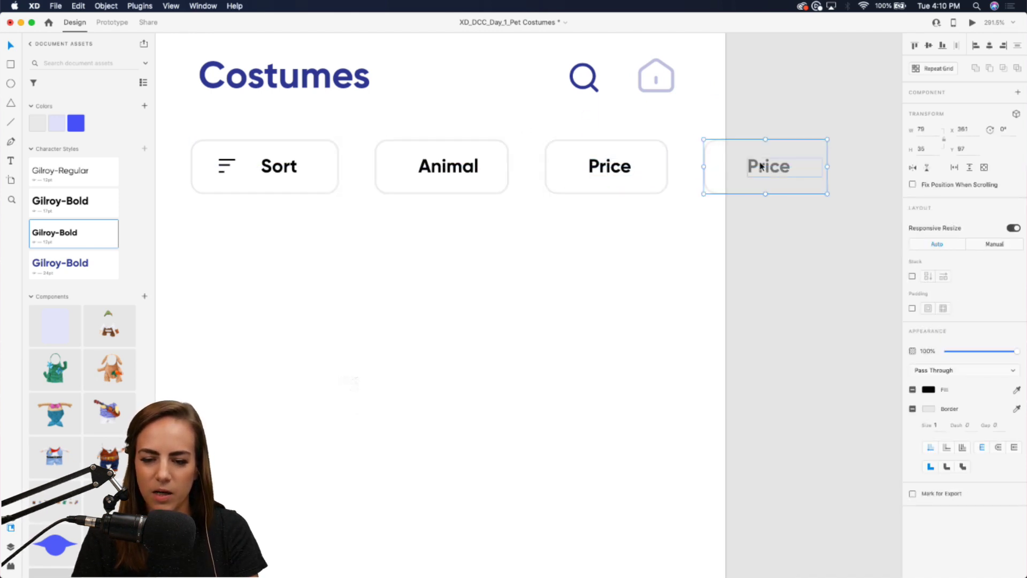
double_click(760, 166)
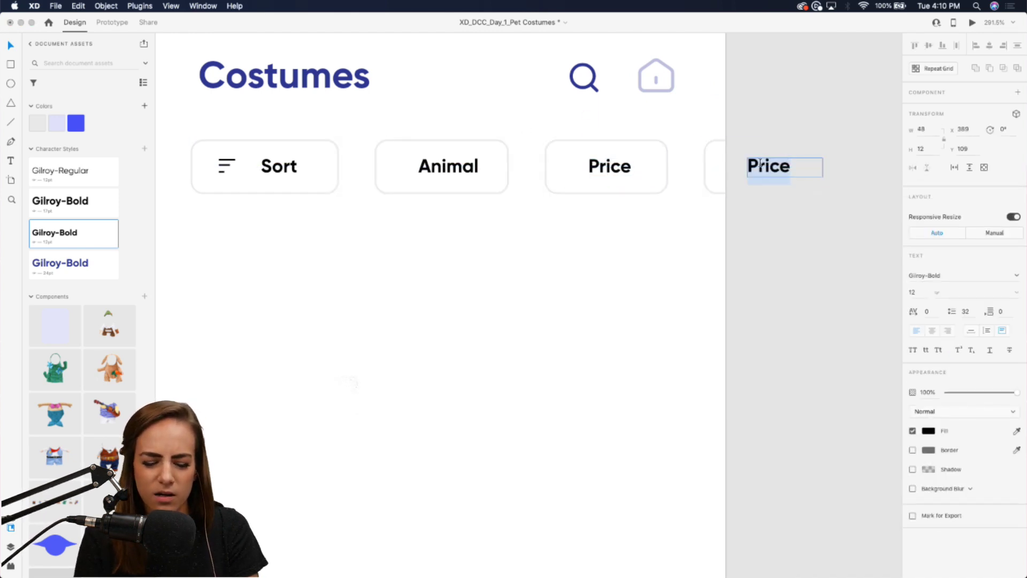
type("Category")
key("Escape")
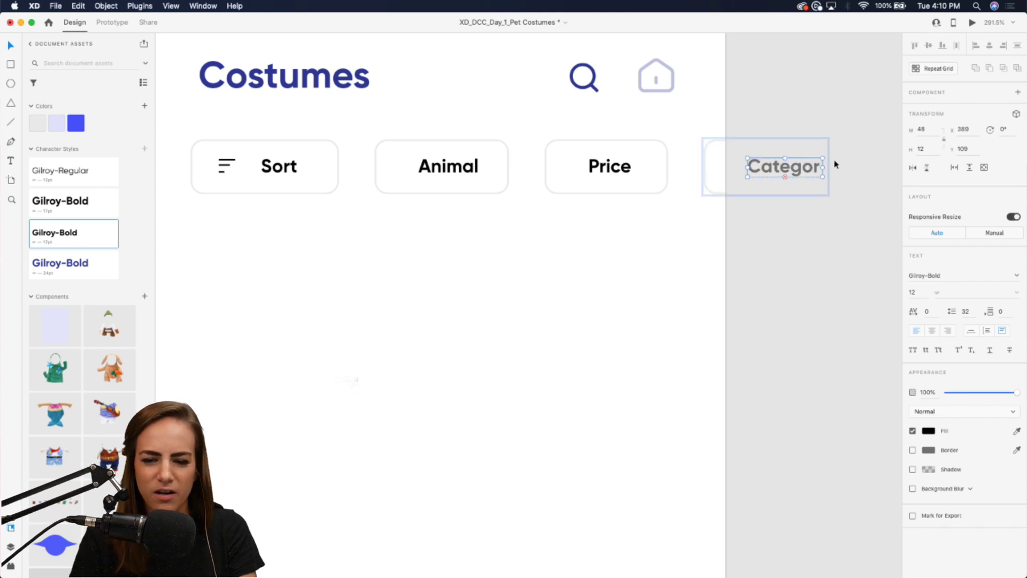
Step: Widen the Category label's text box and its rounded rectangle so the whole word fits inside the button
left_click_drag(824, 168, 856, 166)
left_click(729, 142)
left_click(581, 287)
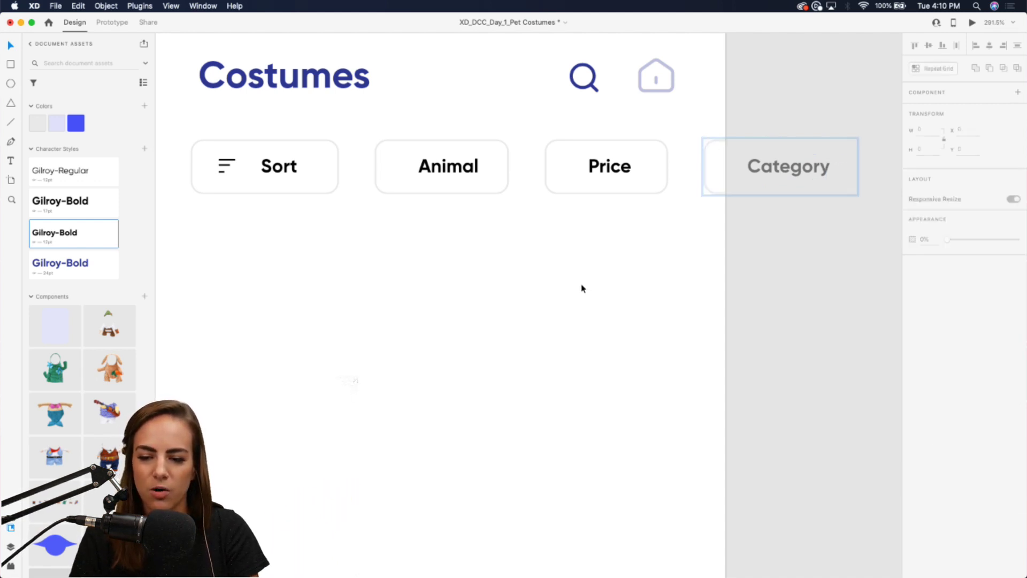
Step: Group the Sort, Animal, Price and Category buttons and move the row slightly down below the Costumes heading
scroll(582, 287, "down", 3)
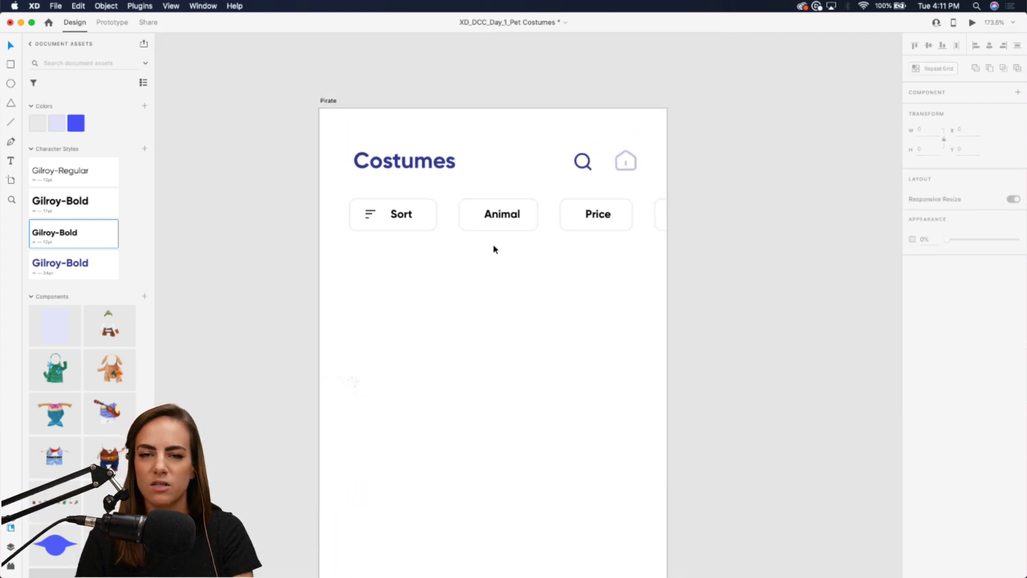
left_click(497, 216)
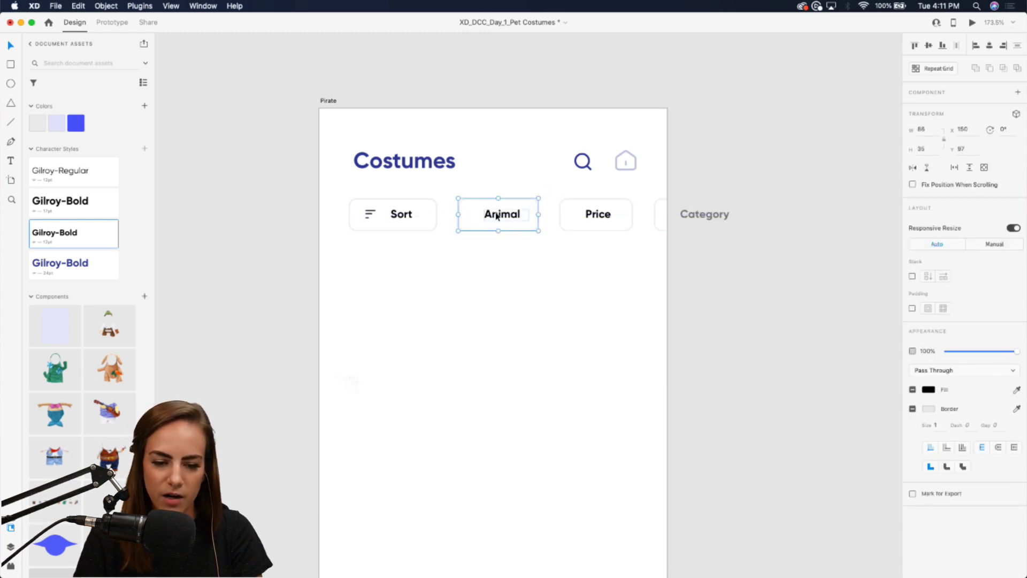
left_click_drag(587, 218, 591, 220)
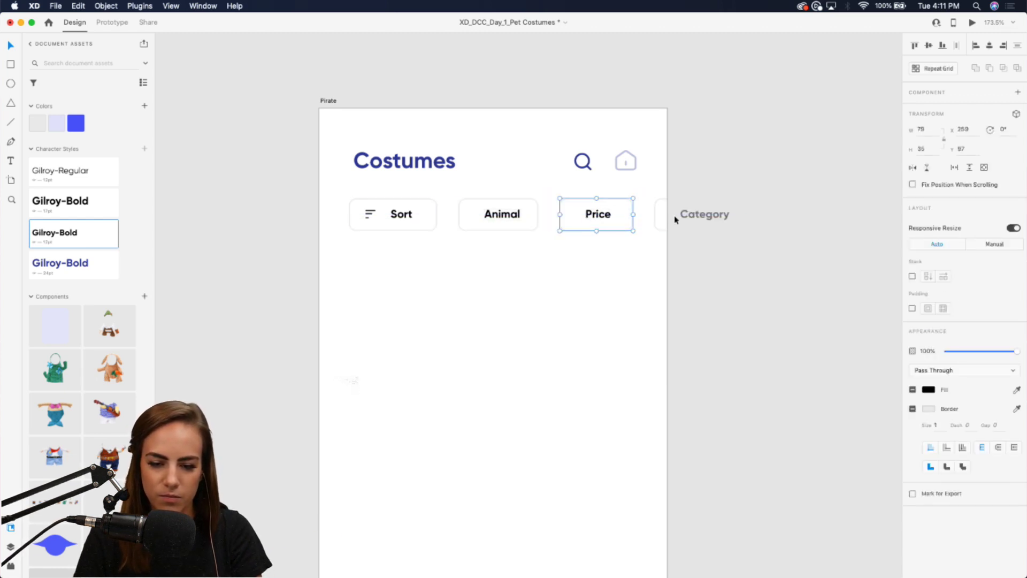
left_click(704, 214)
left_click_drag(702, 249, 378, 203)
left_click(500, 317)
scroll(500, 317, "down", 5)
scroll(500, 317, "down", 3)
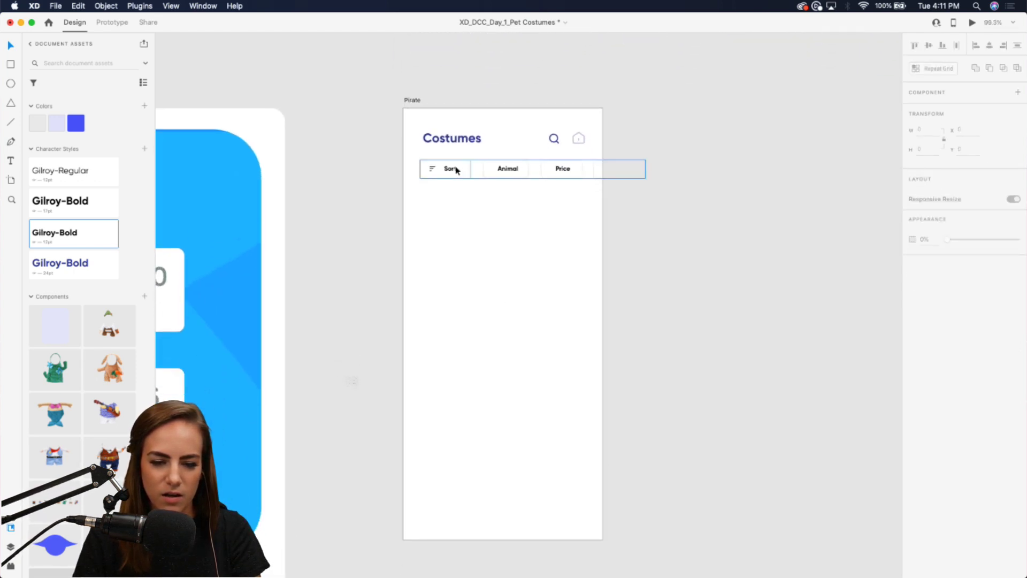
left_click(451, 171)
left_click(515, 326)
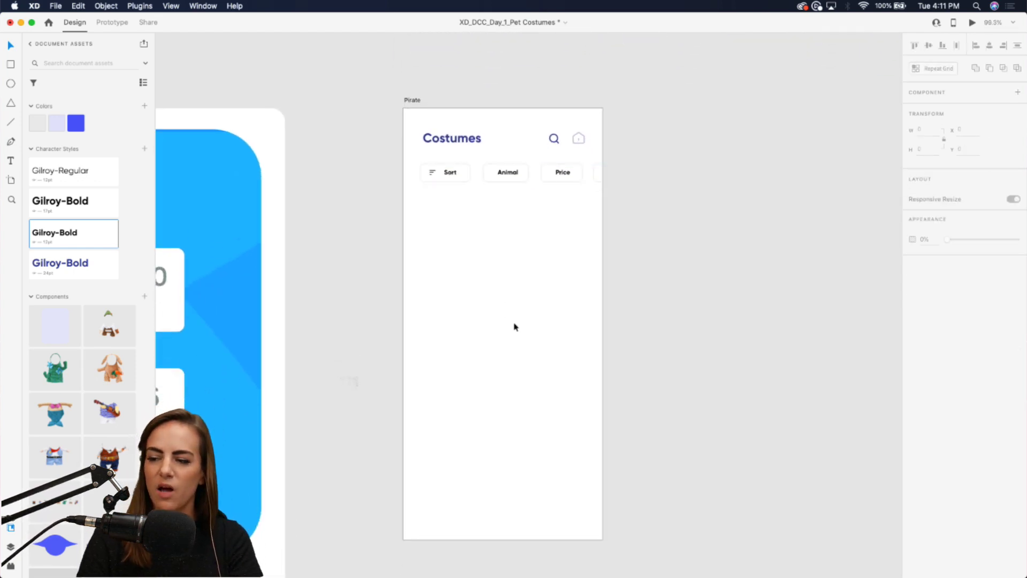
Step: Place the chihuahua component from the document assets and park it beside the Pirate artboard
scroll(515, 326, "down", 2)
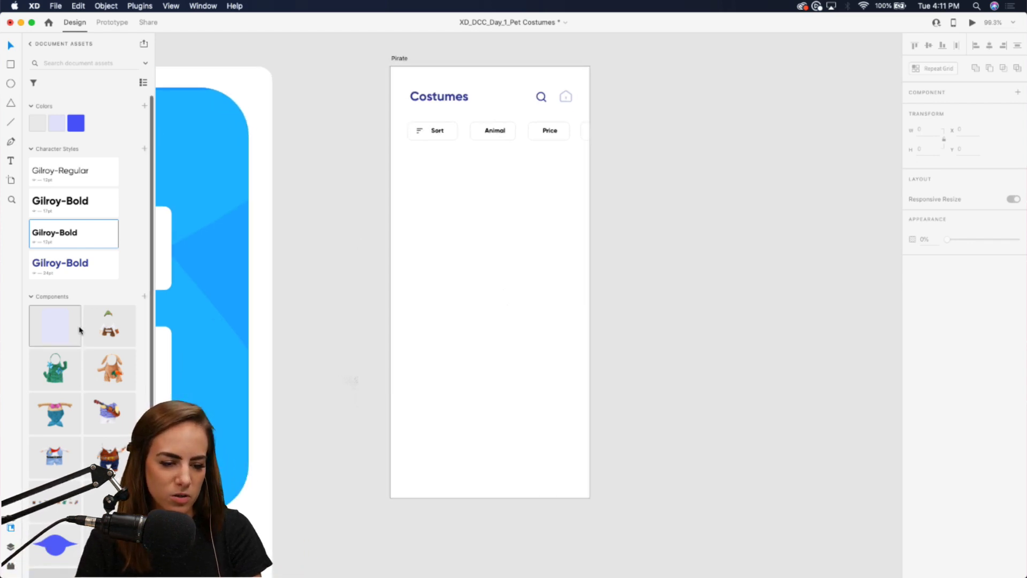
scroll(109, 343, "down", 1)
scroll(109, 342, "down", 8)
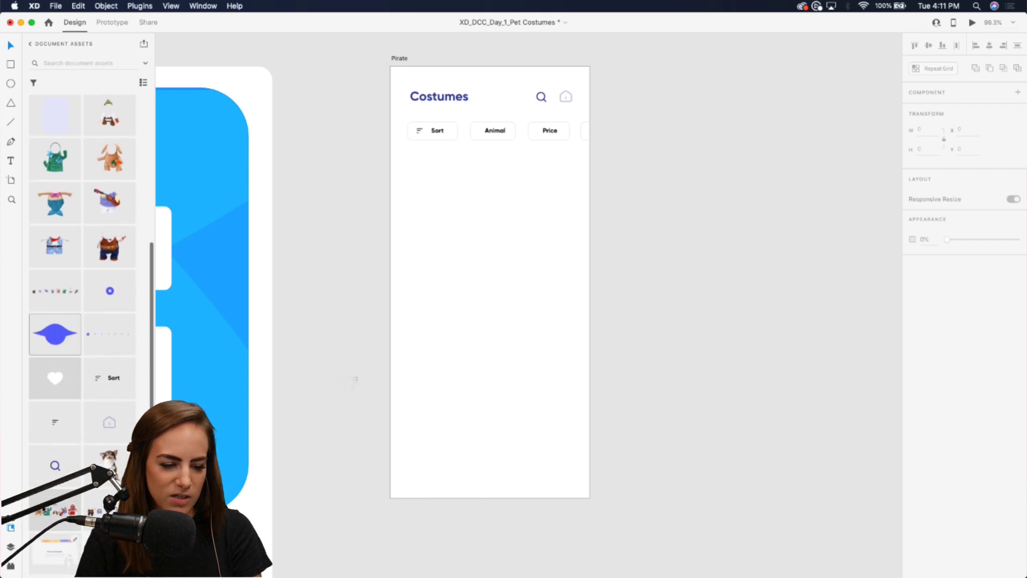
left_click_drag(123, 428, 509, 245)
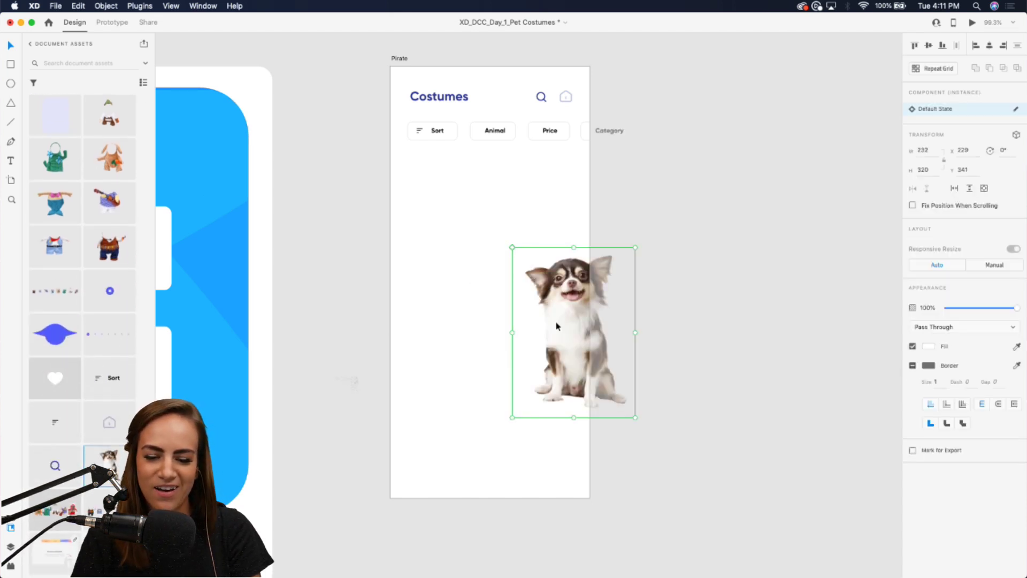
left_click_drag(556, 326, 666, 273)
left_click(467, 321)
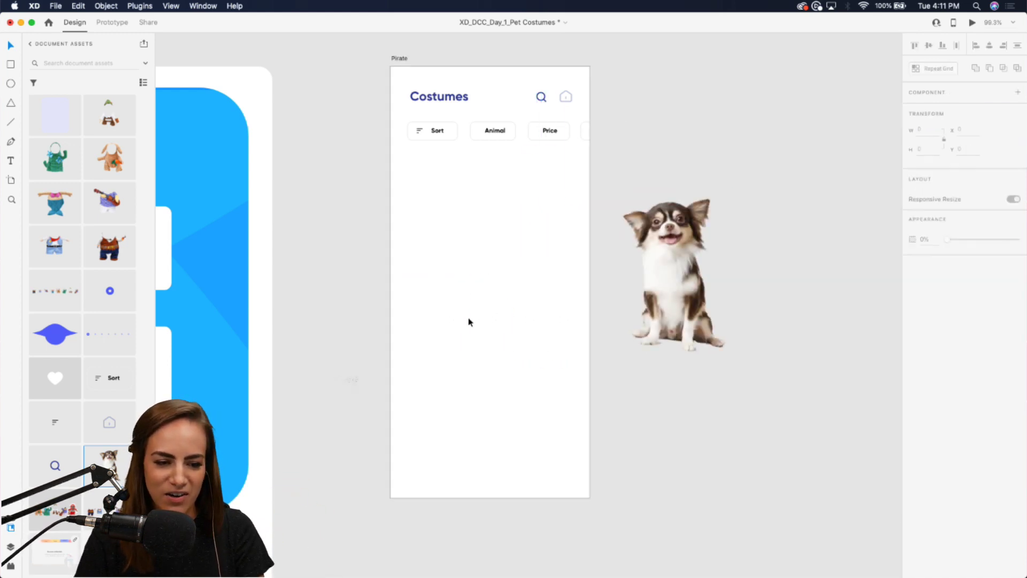
Step: Place the lavender rounded card component at about X 30, Y 211, and position the chihuahua in its center
left_click_drag(55, 115, 477, 232)
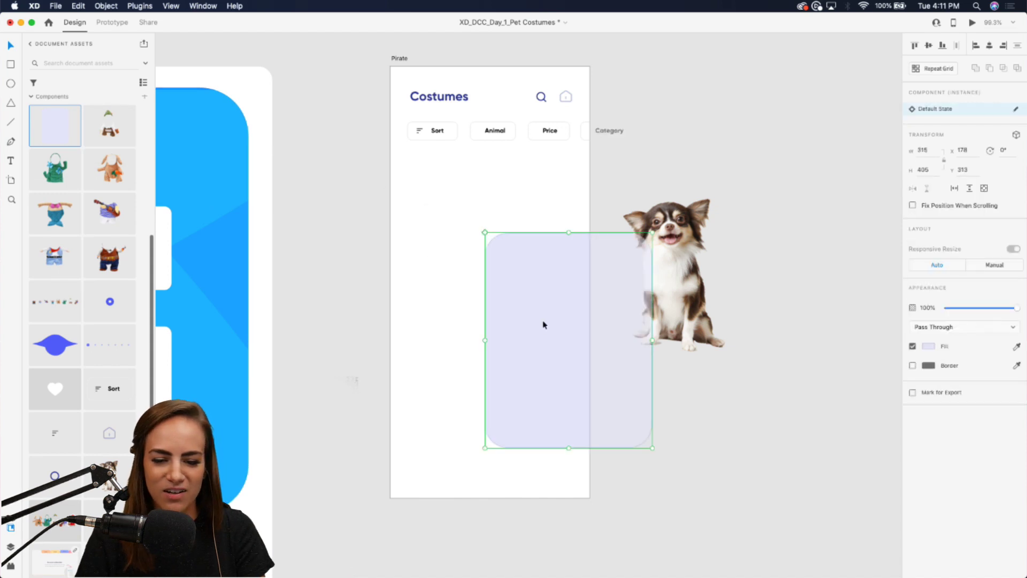
left_click_drag(543, 323, 466, 271)
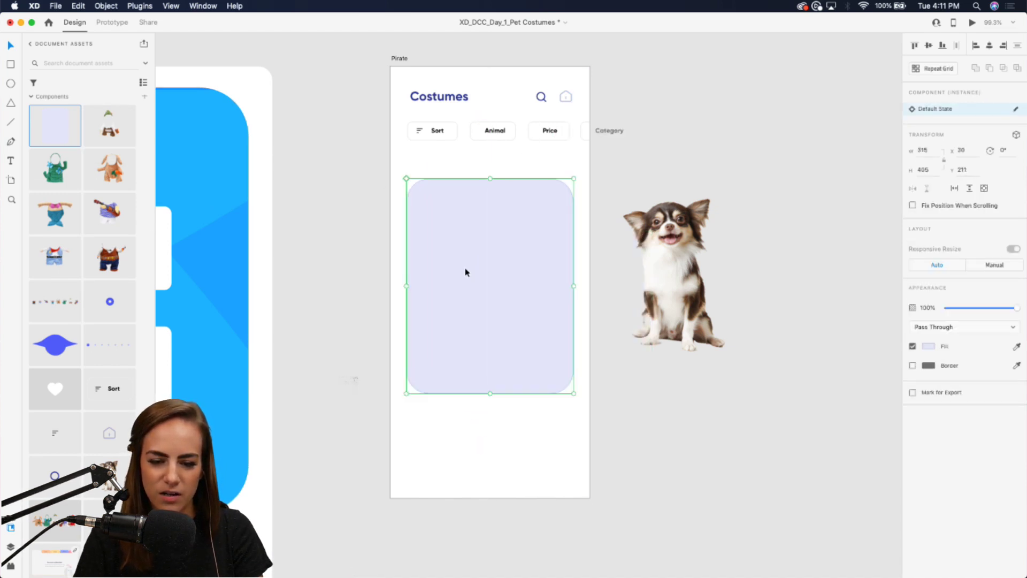
left_click_drag(703, 293, 492, 287)
left_click(704, 319)
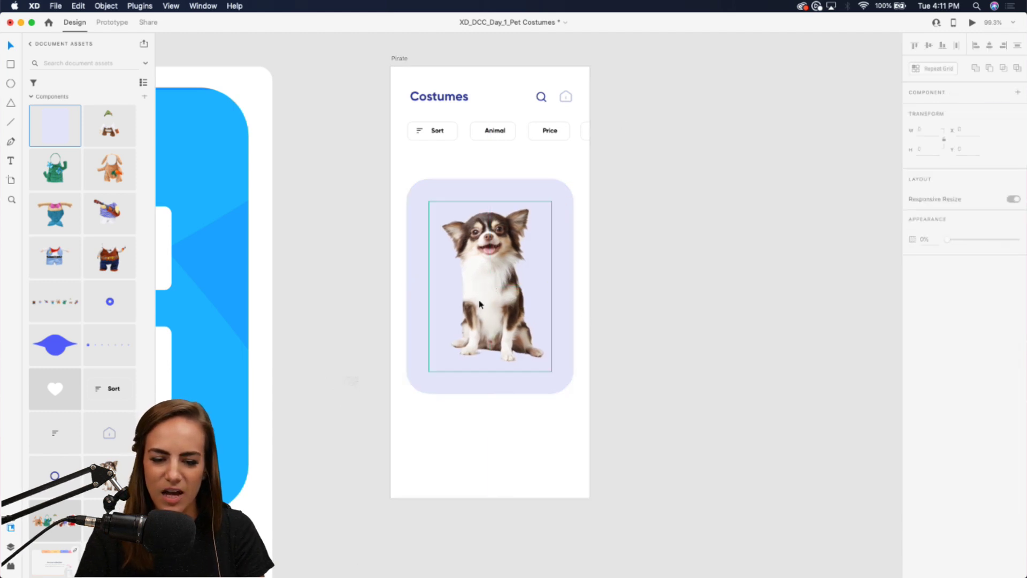
Step: Try narrowing the lavender card to about 173 wide and undo the resize
left_click(569, 381)
left_click_drag(574, 287, 500, 287)
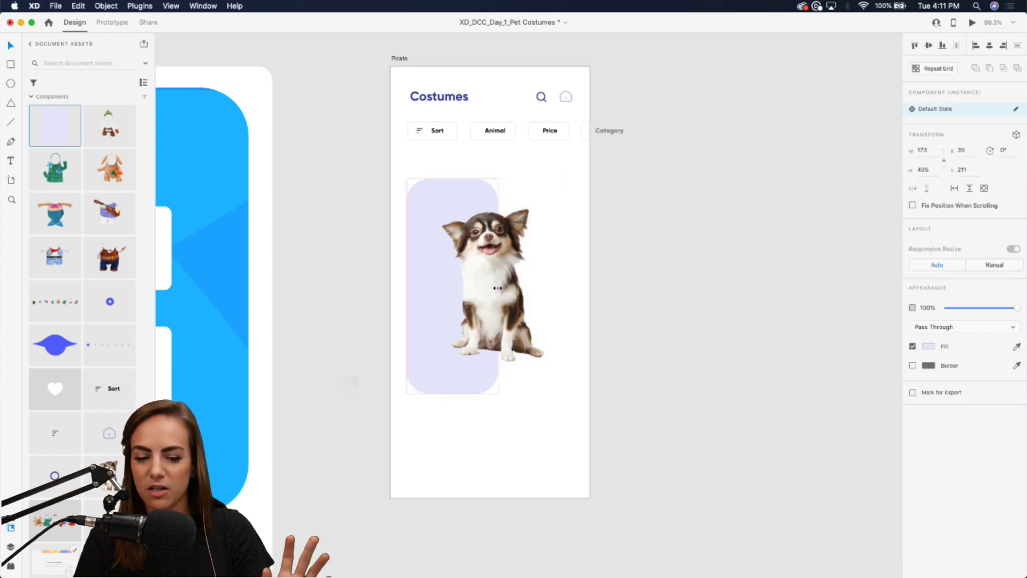
key("super+z")
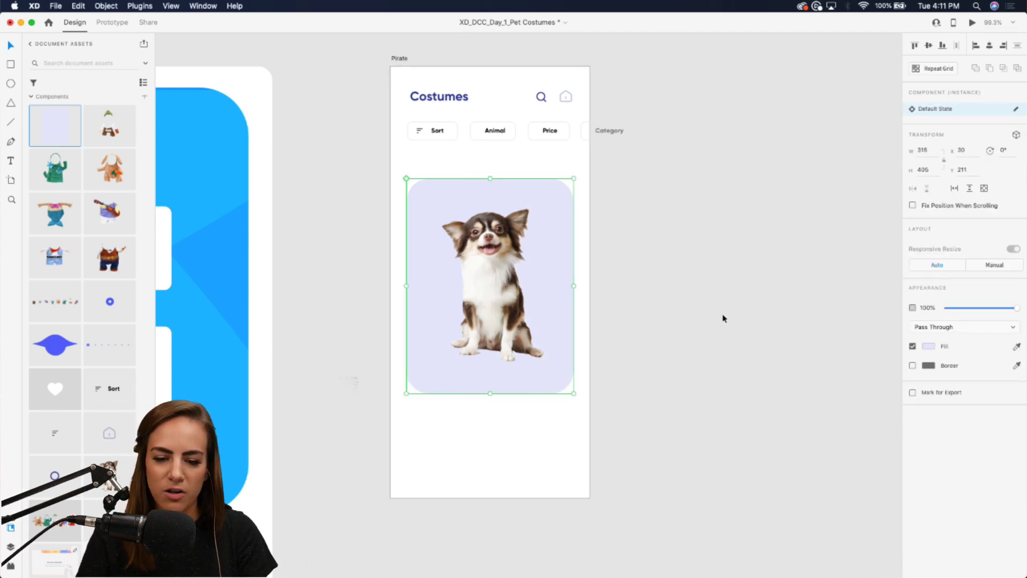
left_click(723, 317)
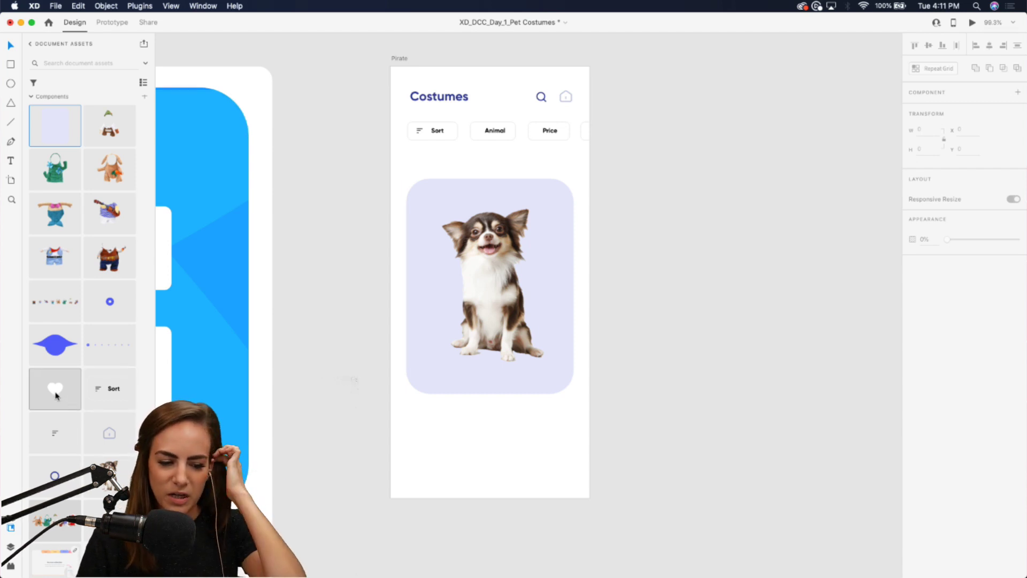
Step: Place the heart component on the card's top edge and draw a rectangle about 71 by 67 over it at about X 244, Y 175
left_click_drag(55, 390, 544, 183)
left_click(426, 439)
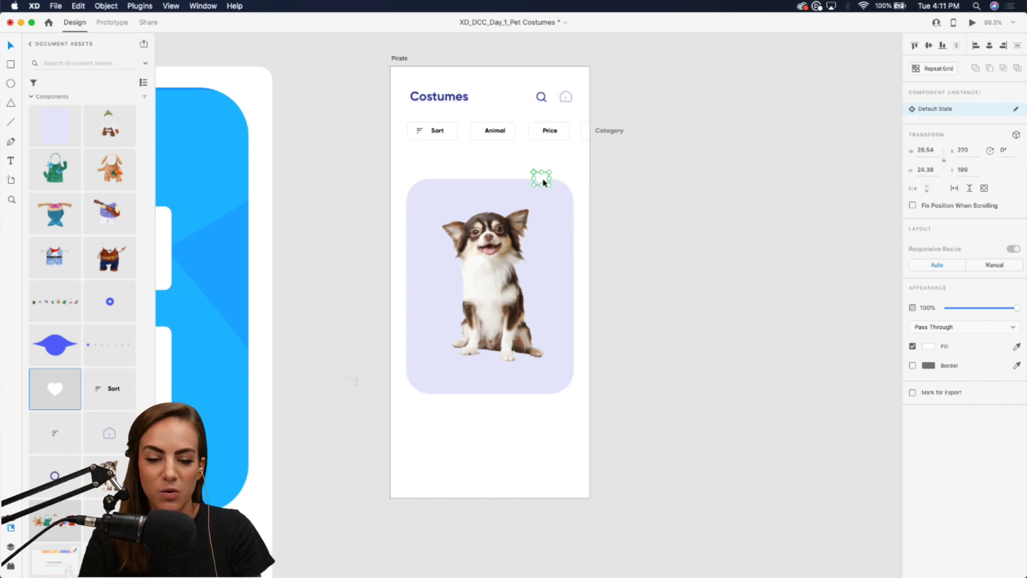
key("r")
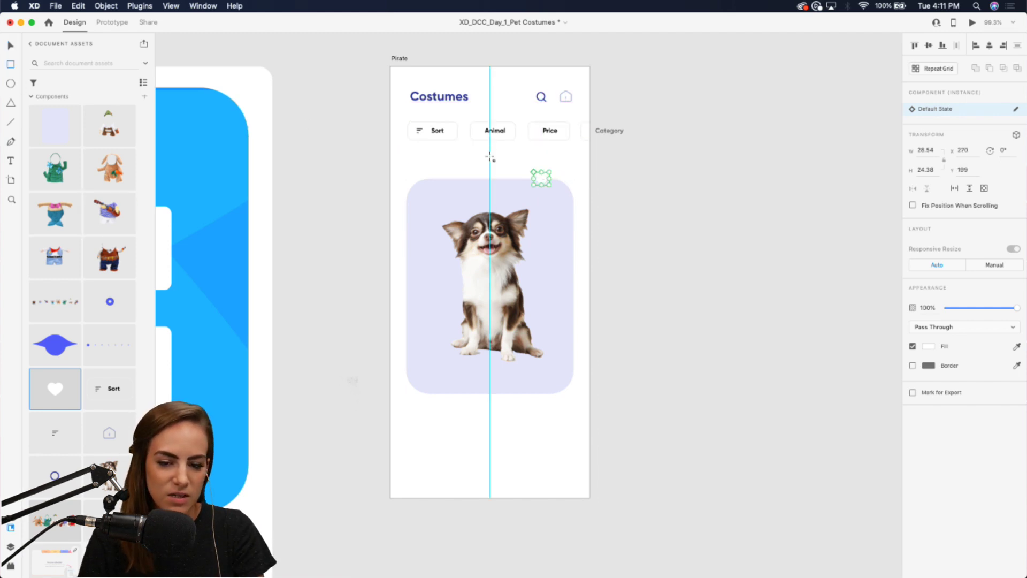
left_click_drag(520, 159, 555, 195)
scroll(564, 193, "up", 5)
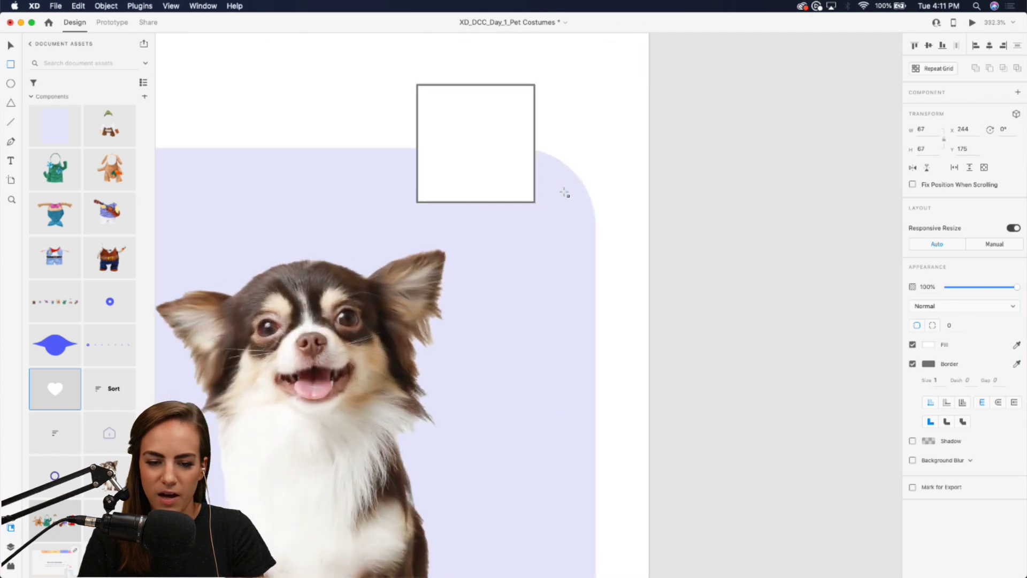
key("v")
left_click_drag(536, 144, 543, 144)
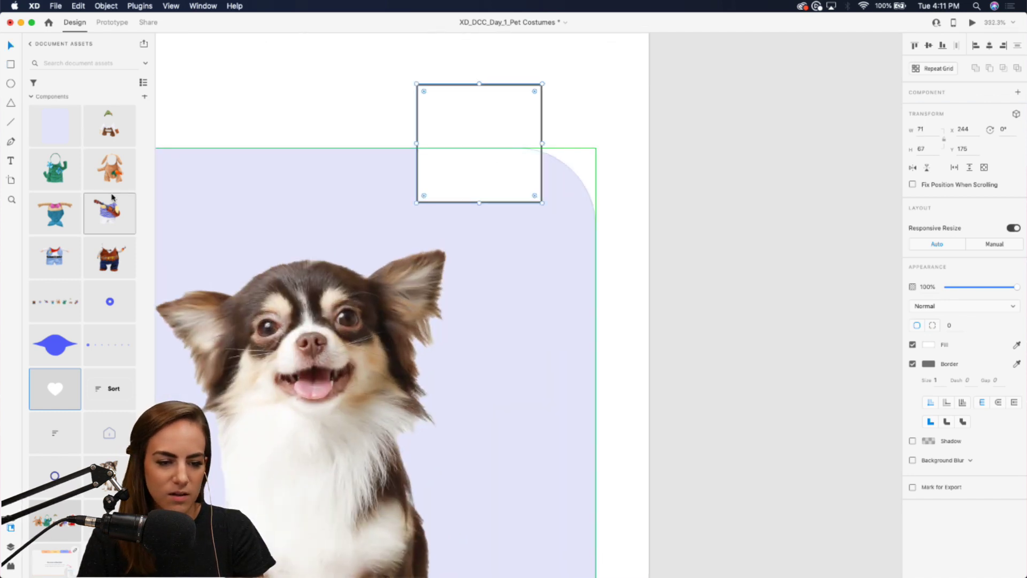
Step: Style the rectangle with the blue asset color, a corner radius of about 11 and no border, and center the heart in front of it
left_click(76, 123)
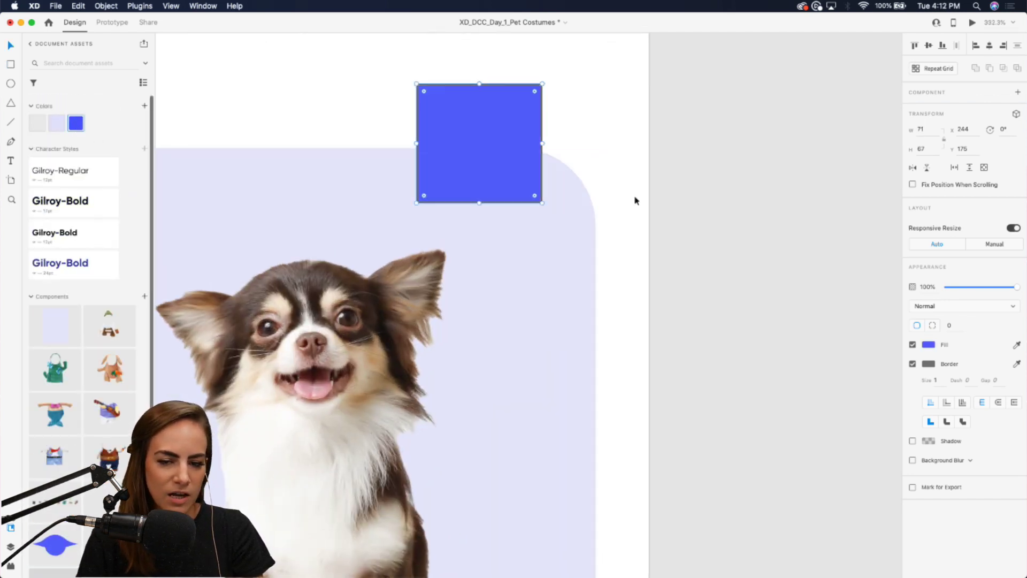
left_click_drag(423, 195, 431, 184)
key("super+v")
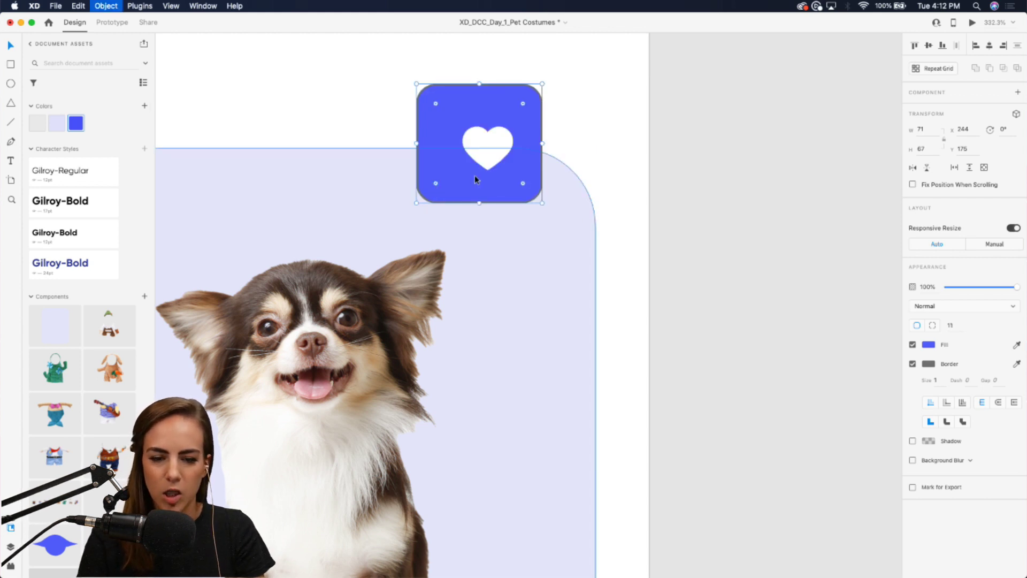
left_click(913, 364)
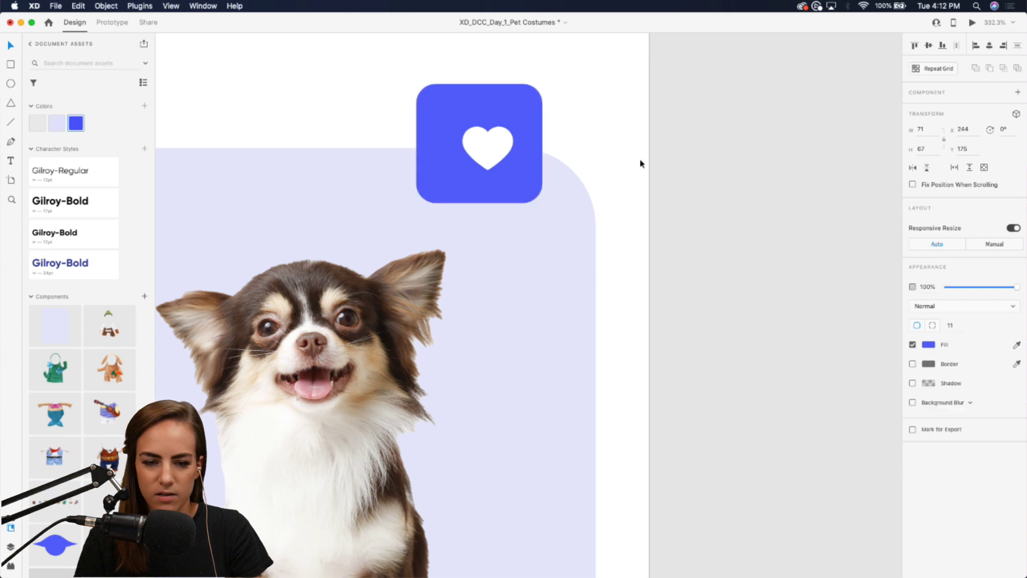
left_click_drag(494, 154, 484, 148)
key("Escape")
Step: Duplicate the blue rounded rectangle and shrink the copy to about 47 by 41, centered over the button's lower edge at about X 256, Y 213
left_click(437, 88)
key("super+d")
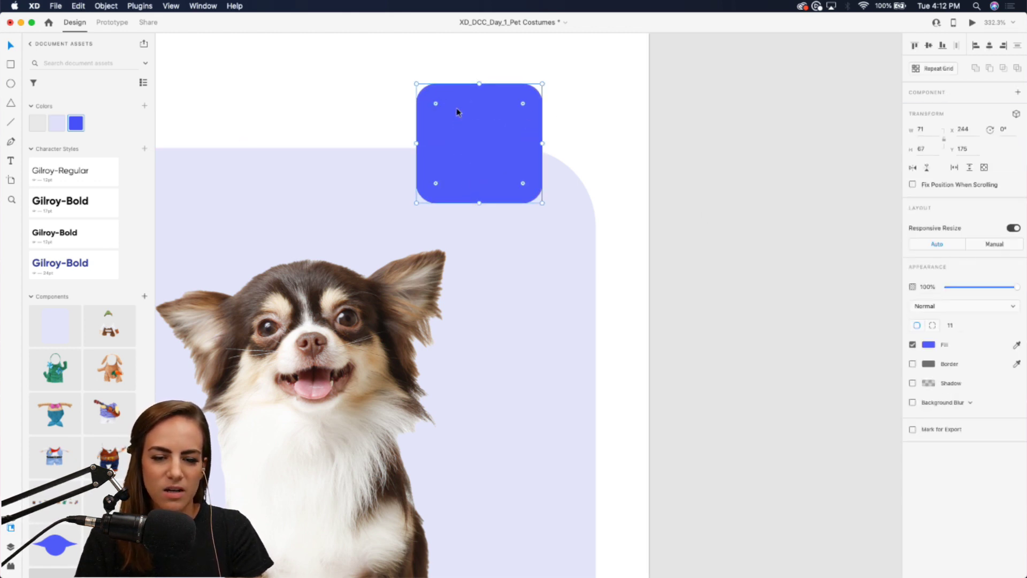
left_click_drag(457, 107, 480, 135)
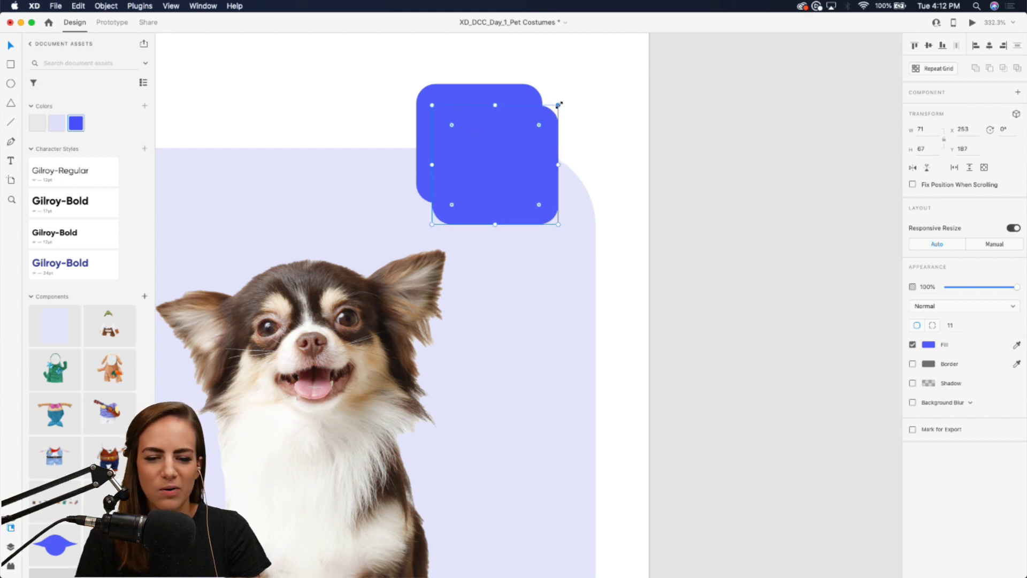
left_click_drag(564, 109, 492, 178)
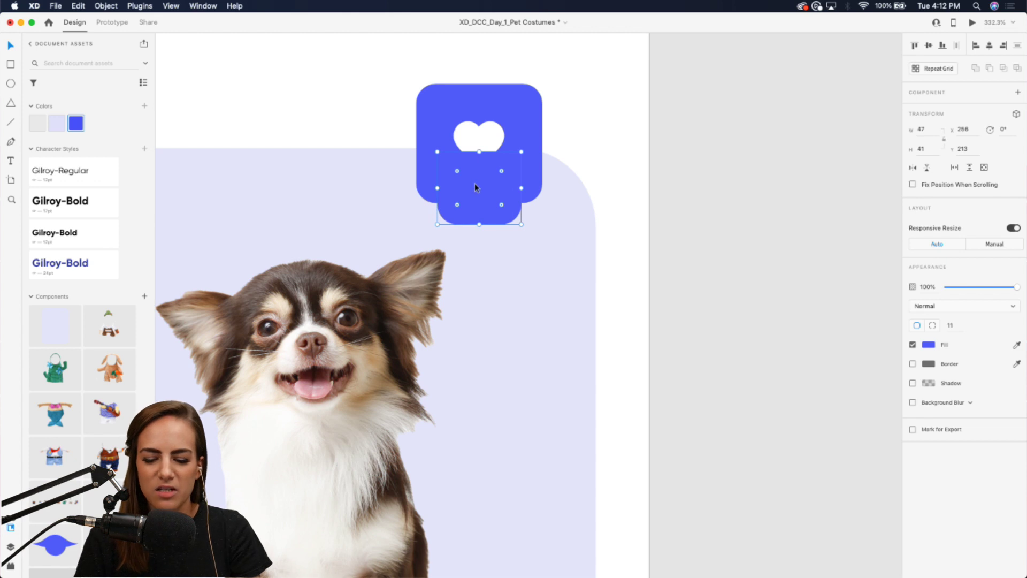
Step: Apply an Object Blur of 14 to the smaller blue rectangle to form a soft glow
left_click(913, 402)
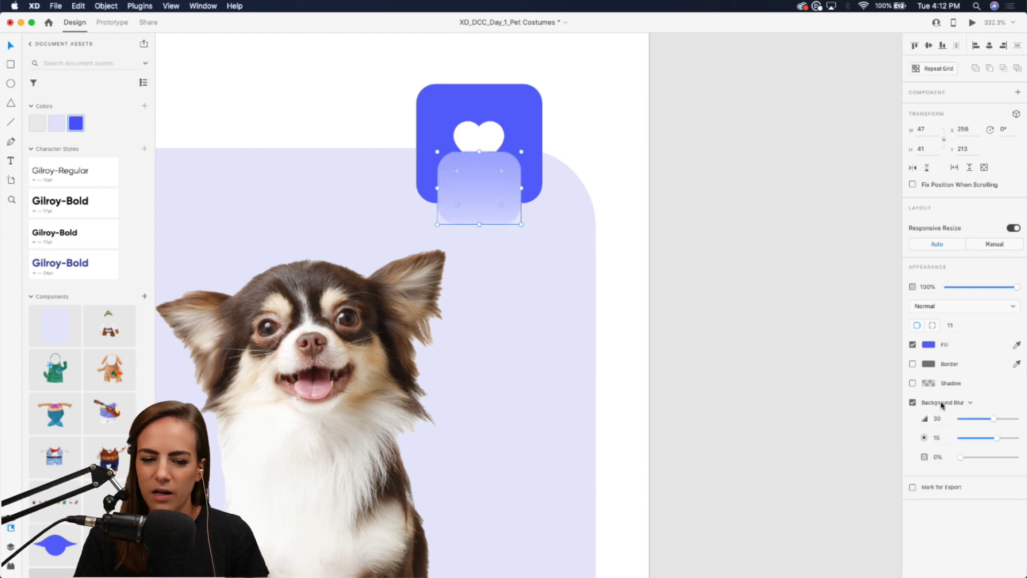
left_click(939, 403)
left_click(946, 411)
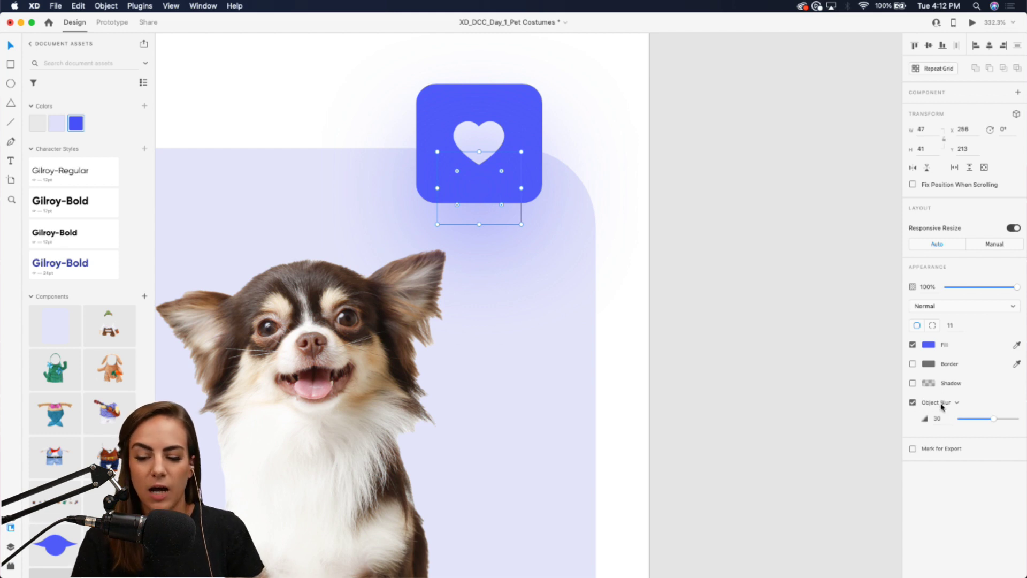
left_click(957, 404)
left_click(961, 405)
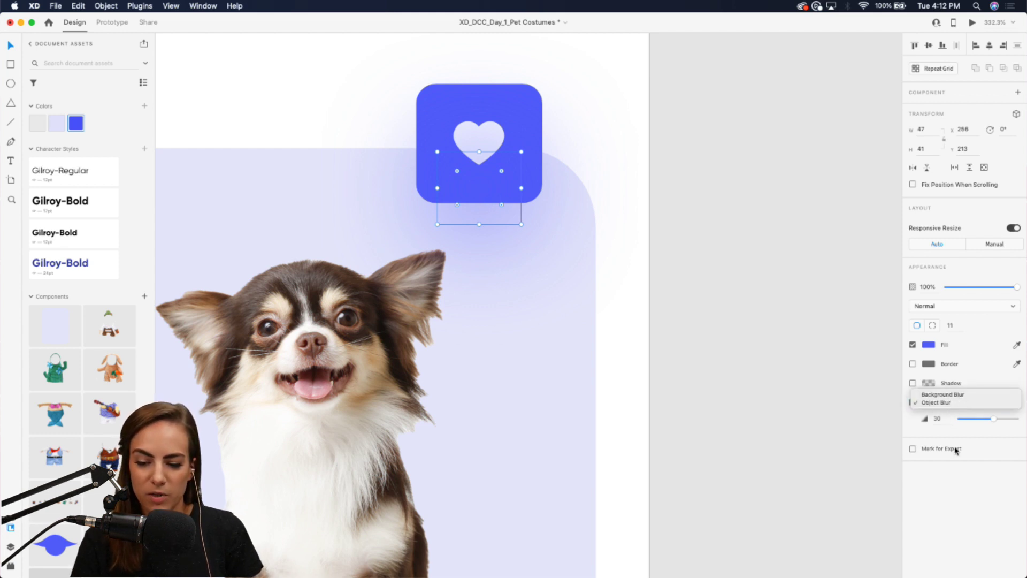
left_click_drag(992, 418, 974, 420)
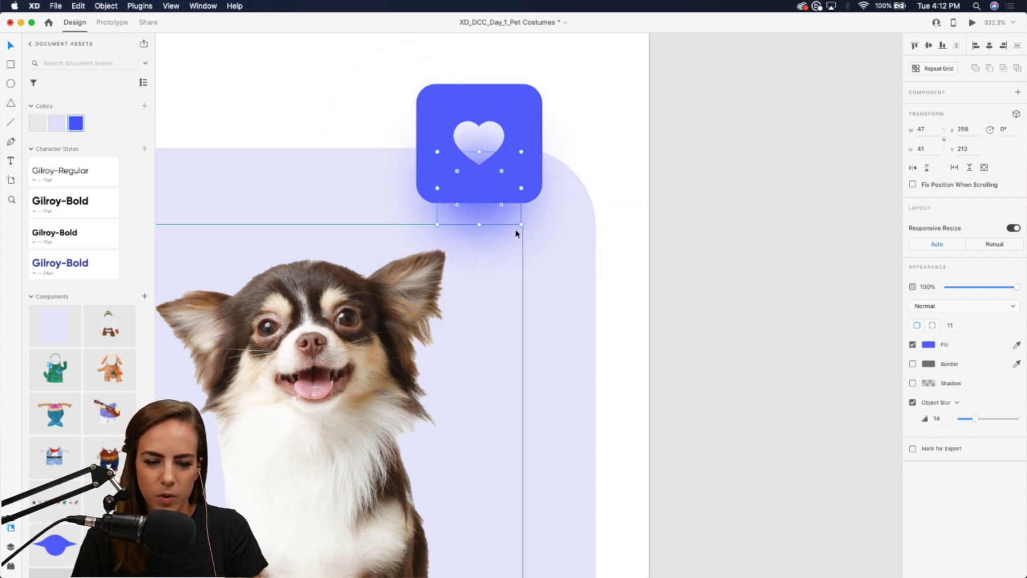
Step: Move the blurred glow rectangle up to about Y 211, set its opacity to 65%, and widen it symmetrically to about 53
left_click_drag(491, 219, 483, 214)
left_click_drag(1016, 287, 994, 289)
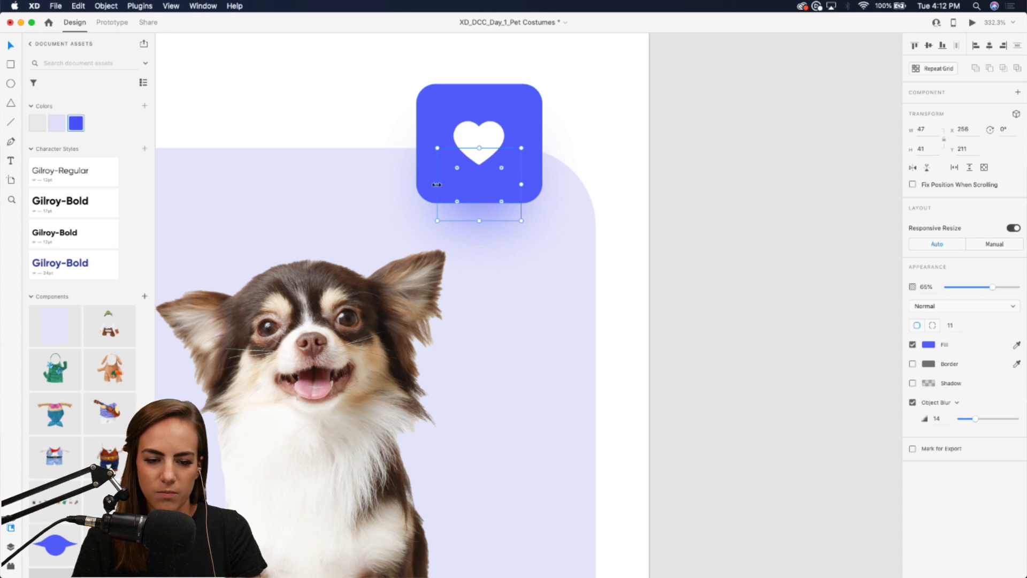
left_click_drag(436, 185, 474, 206)
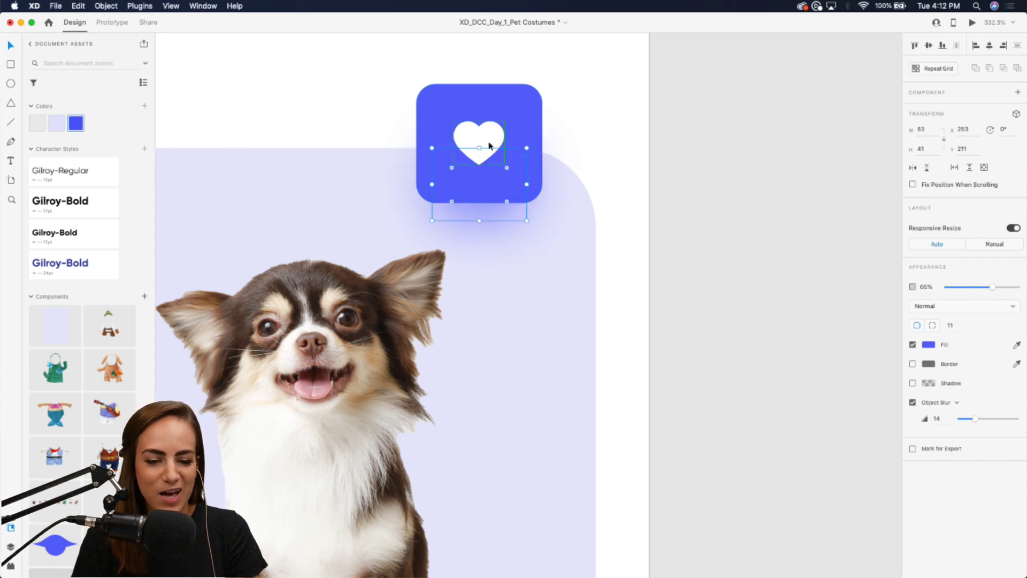
left_click(522, 102)
scroll(752, 221, "down", 5)
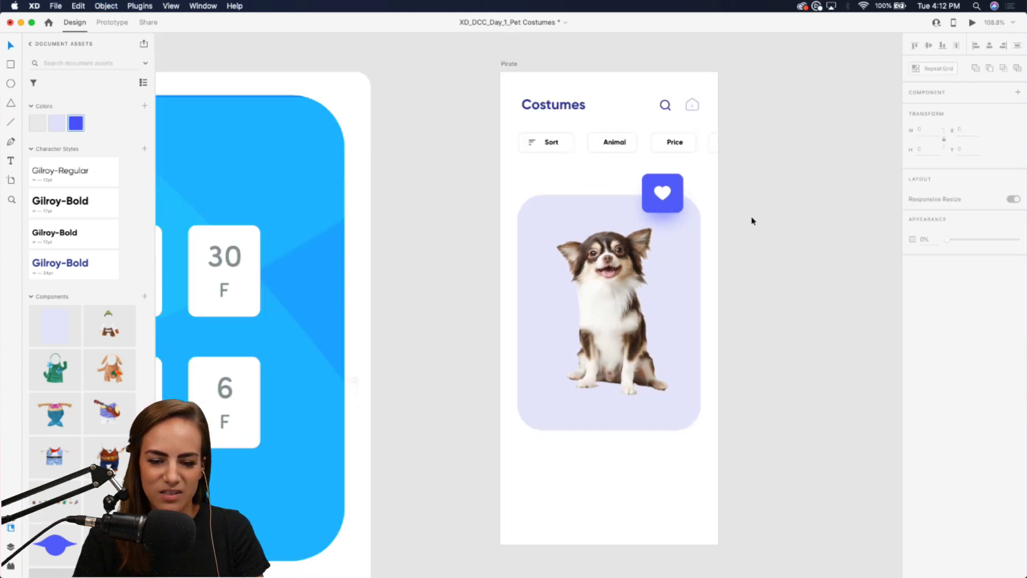
Step: Nudge the glow up to Y 208 behind the heart button and check the button's look on the card
double_click(671, 221)
key("Up")
key("Up")
key("Up")
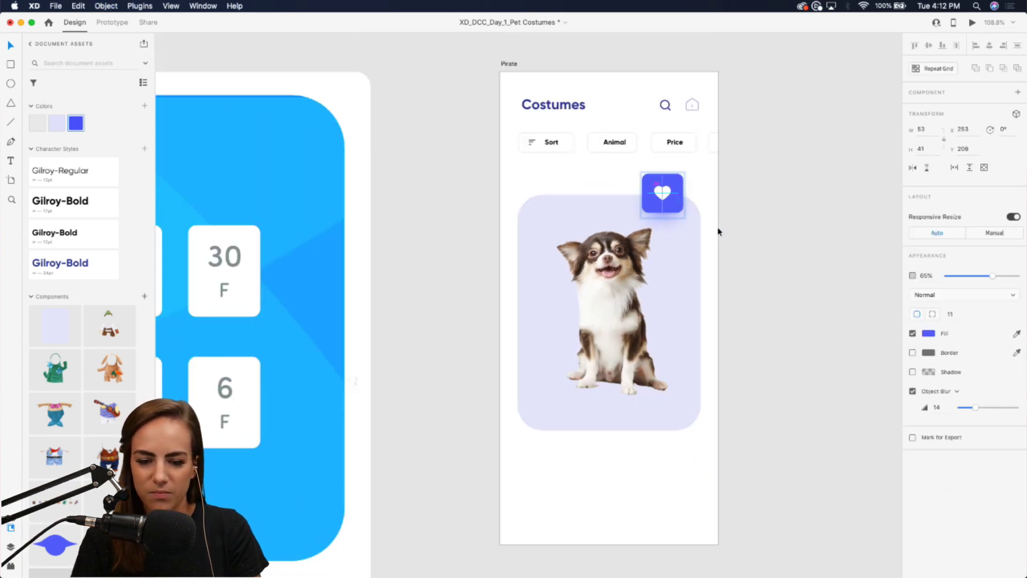
left_click(749, 241)
scroll(749, 240, "down", 2)
scroll(749, 241, "up", 5)
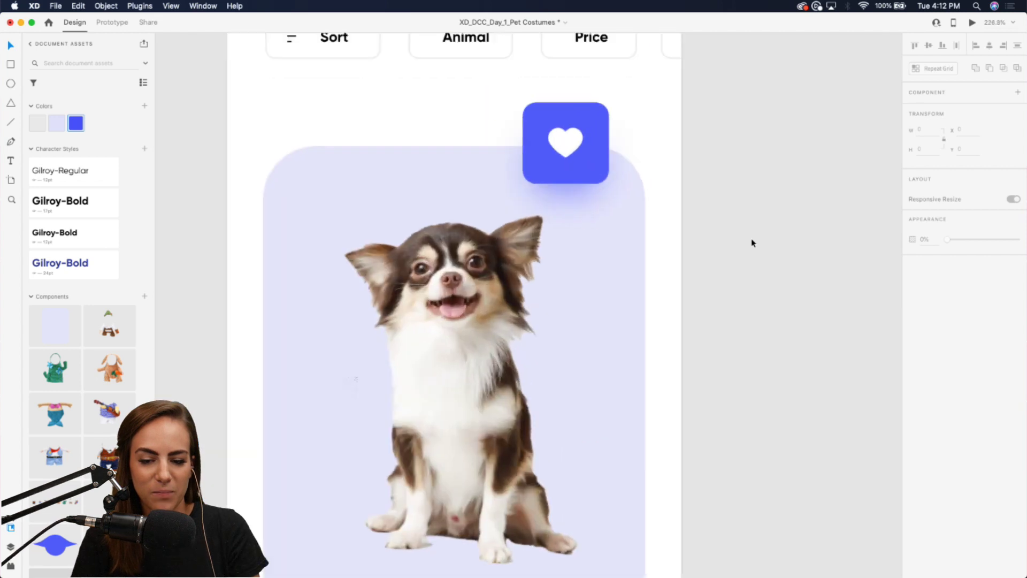
left_click(586, 117)
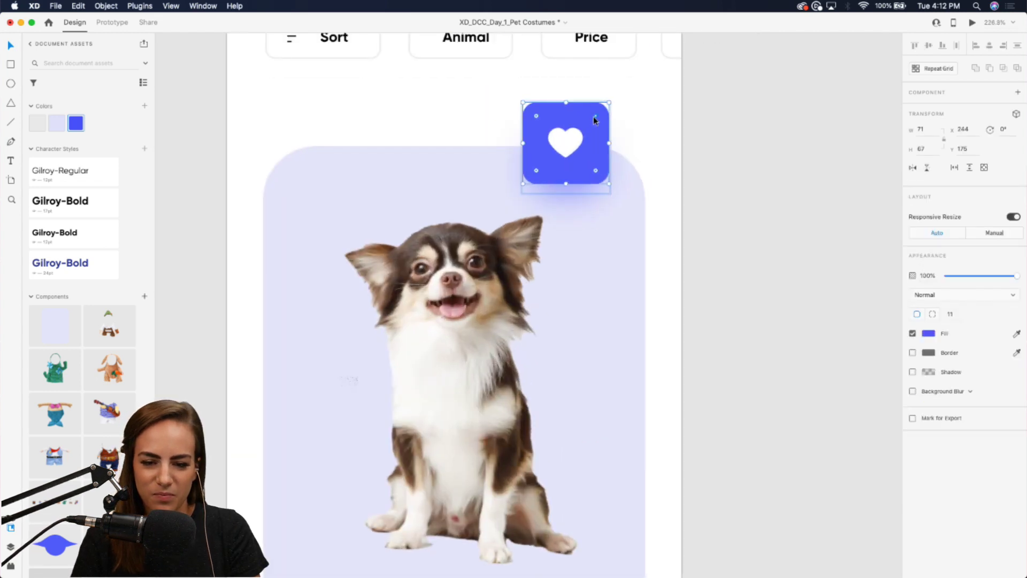
left_click(748, 173)
scroll(748, 173, "down", 4)
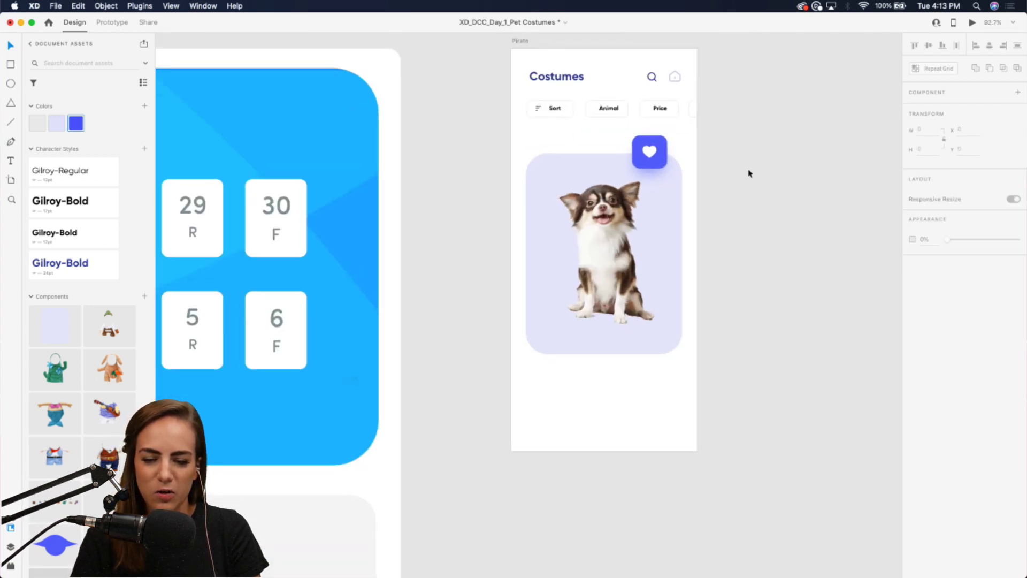
scroll(748, 173, "right", 3)
scroll(678, 312, "up", 2)
scroll(677, 312, "right", 2)
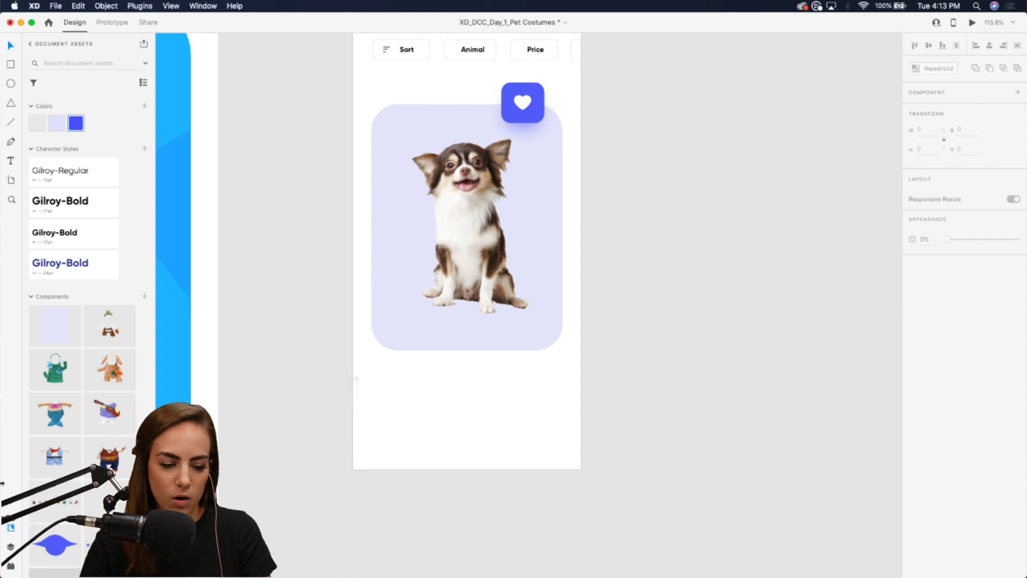
scroll(39, 330, "down", 5)
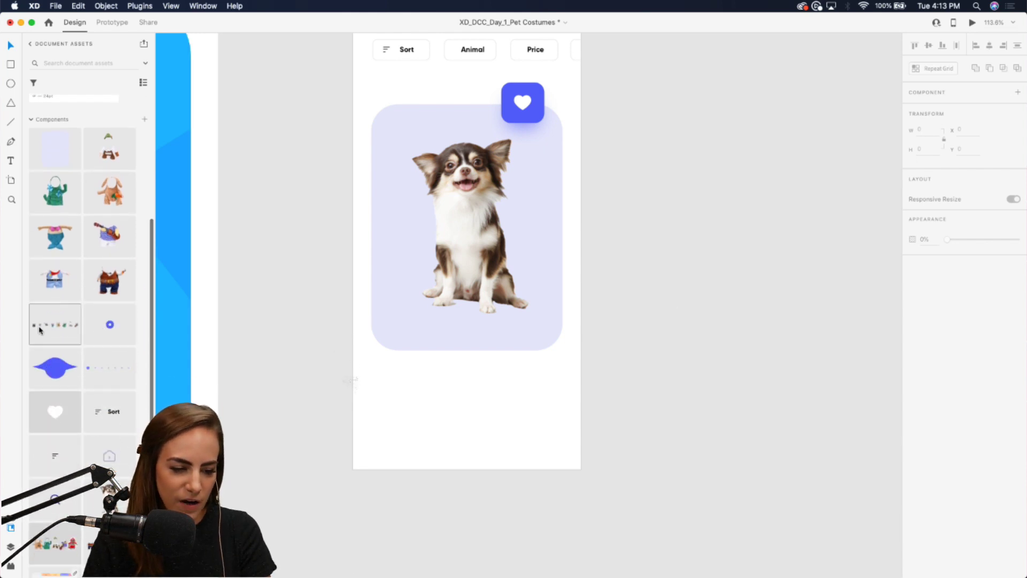
left_click_drag(37, 328, 738, 265)
scroll(682, 226, "down", 5)
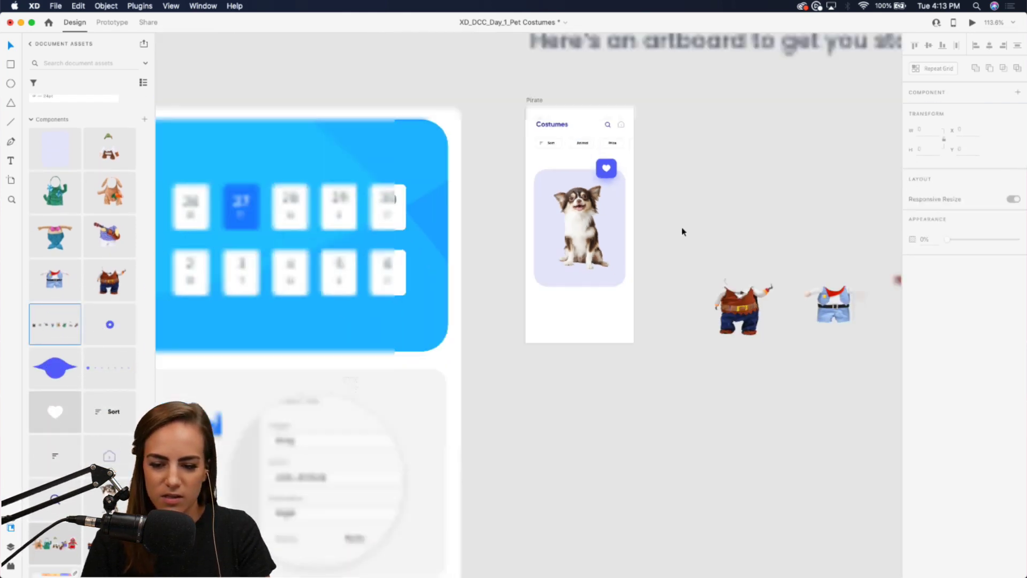
scroll(673, 303, "up", 3)
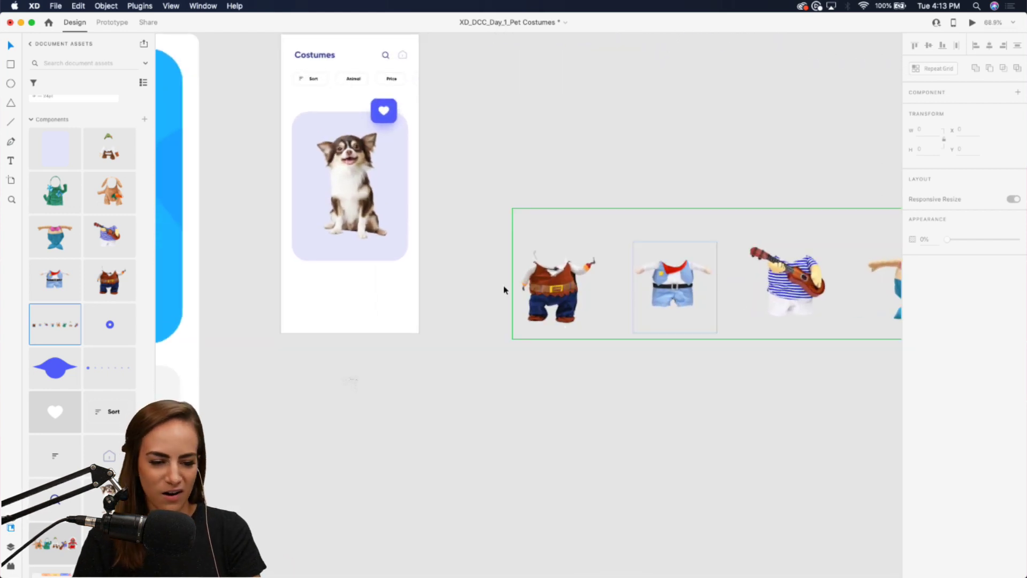
left_click(706, 313)
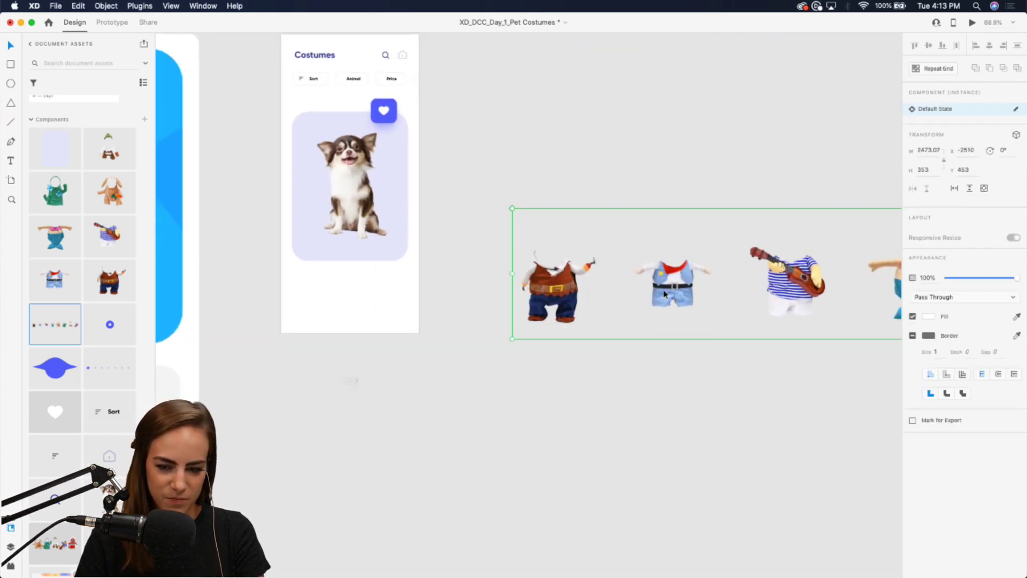
key("Delete")
Step: Place the two grouped costume components beside the Pirate artboard, stacked one above the other with aligned starting edges
scroll(55, 428, "down", 2)
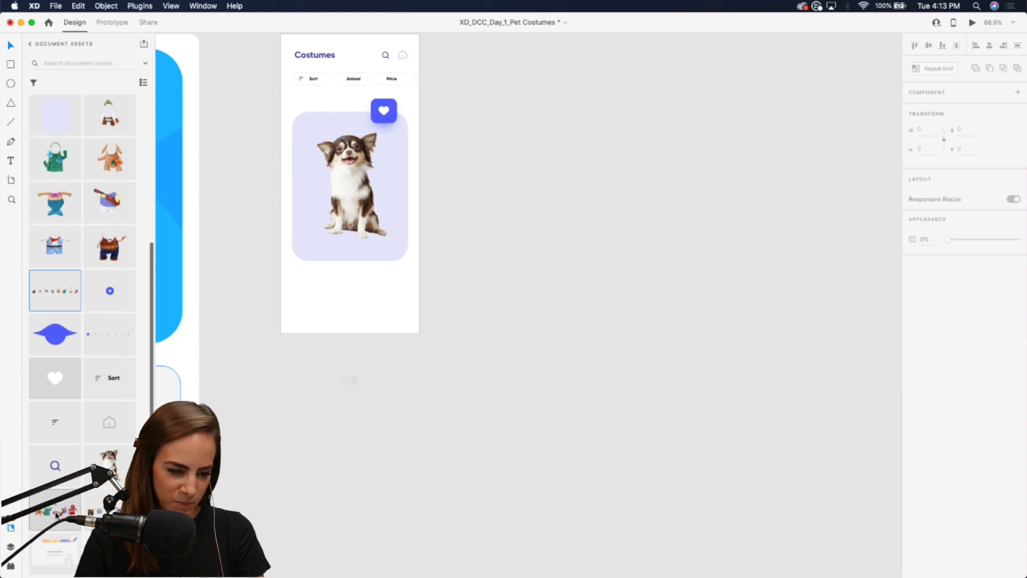
left_click_drag(55, 509, 632, 207)
scroll(598, 300, "right", 5)
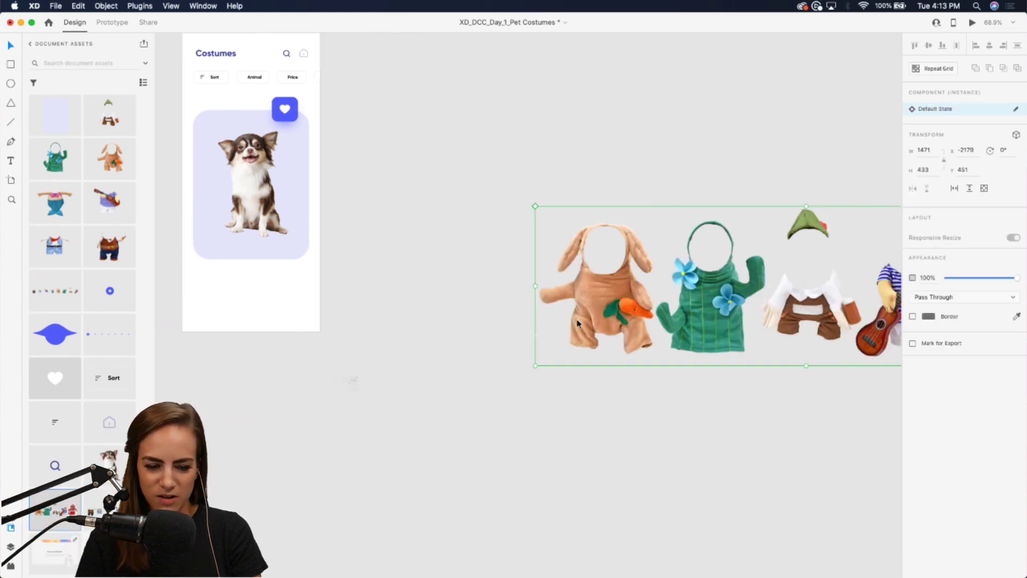
left_click_drag(102, 509, 631, 422)
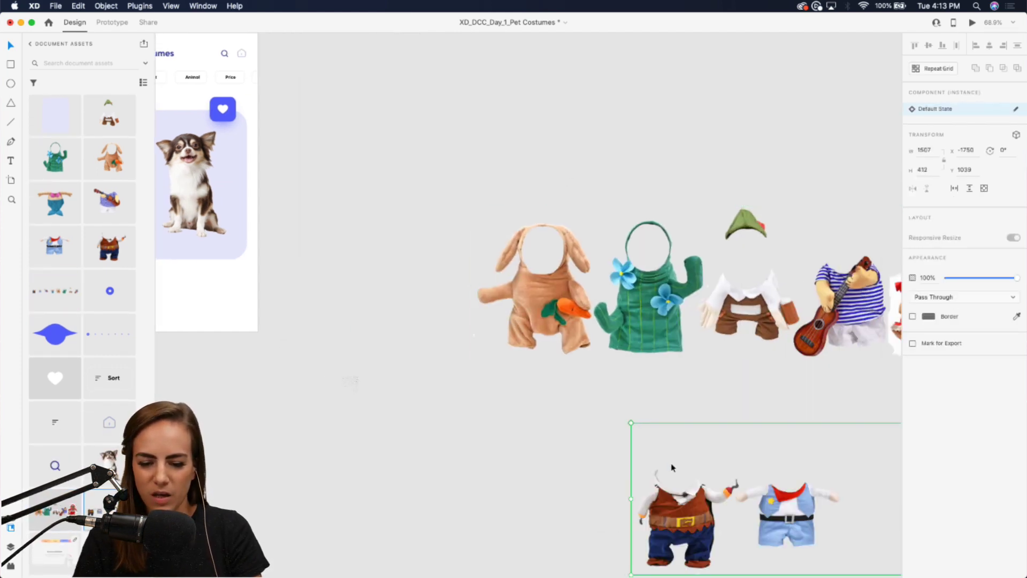
left_click_drag(672, 467, 513, 414)
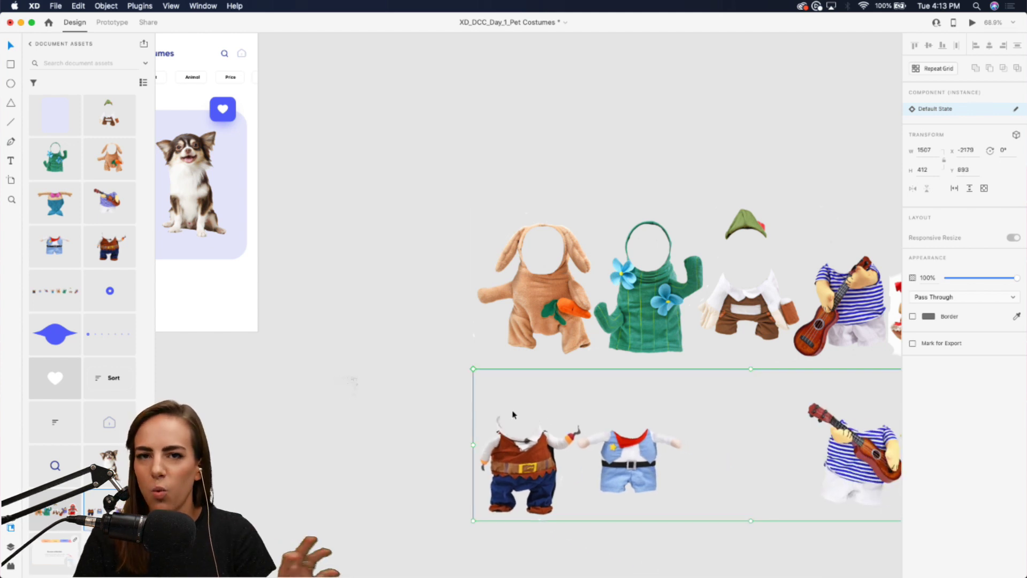
Step: Switch to Chrome, view the first pet costumes image's details on Adobe Stock, and return to Adobe XD
left_click(647, 571)
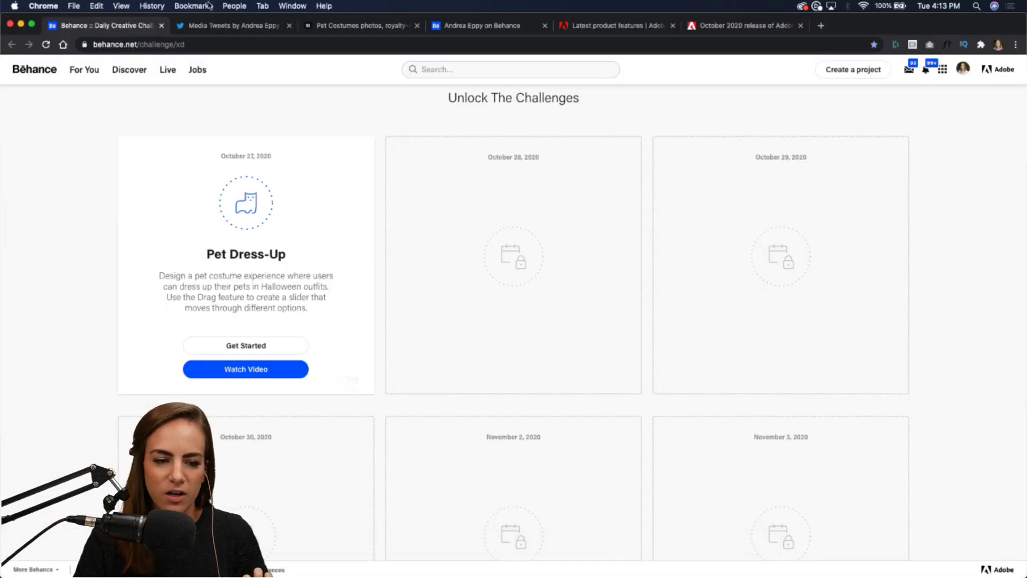
left_click(348, 26)
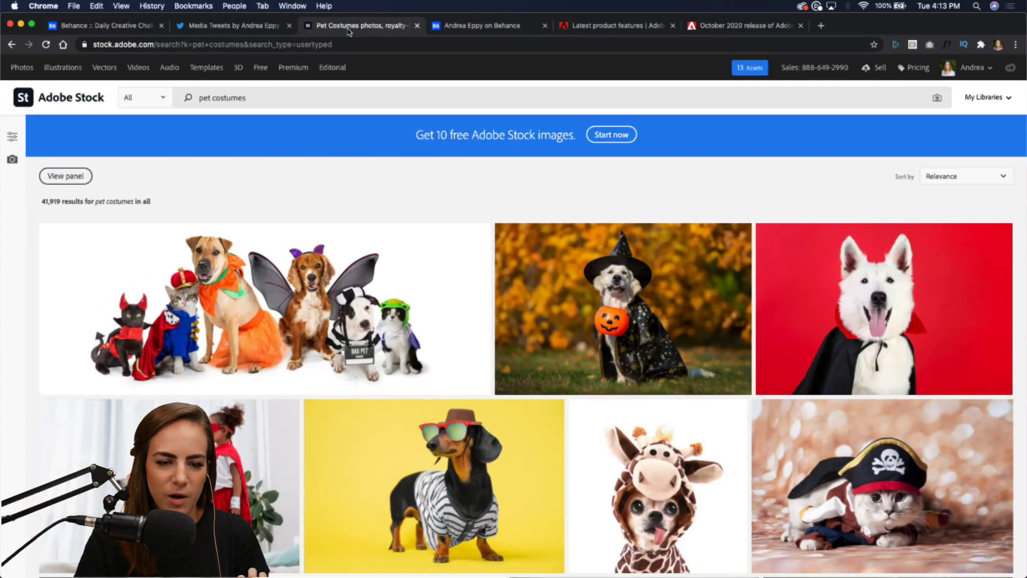
left_click(321, 309)
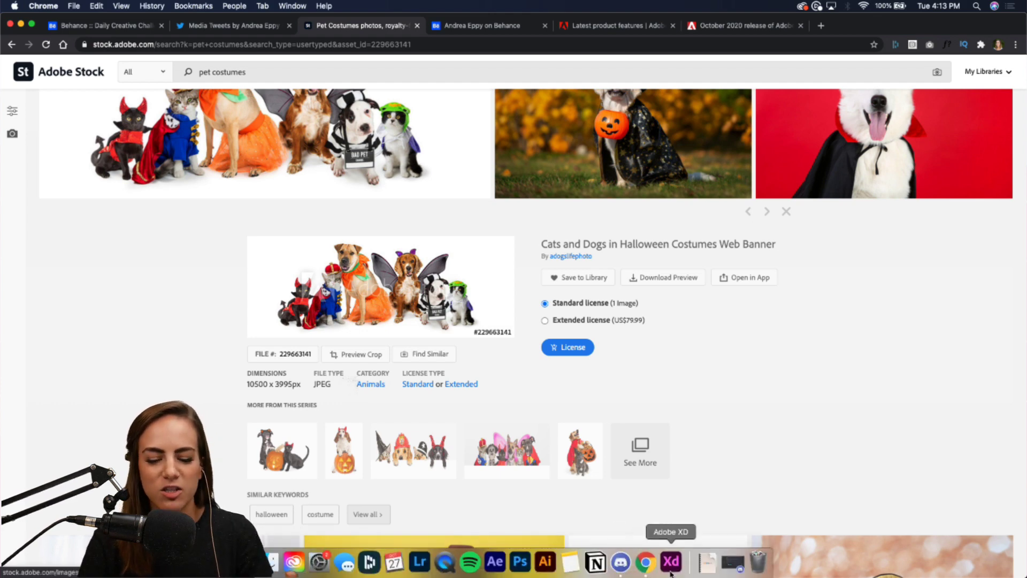
left_click(667, 556)
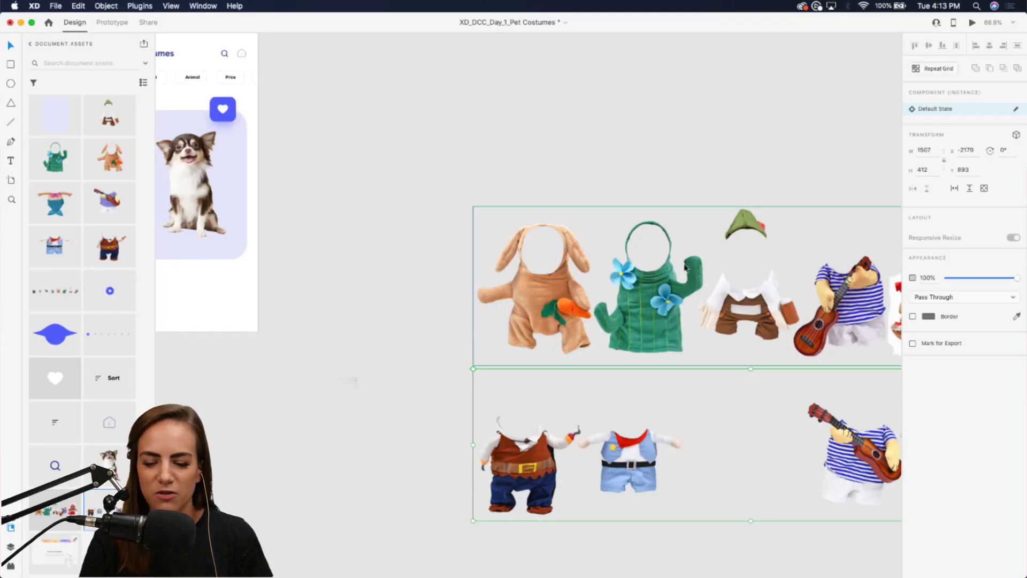
Step: Examine the cutout costumes in both groups and delete the two groups from the pasteboard
scroll(685, 267, "right", 6)
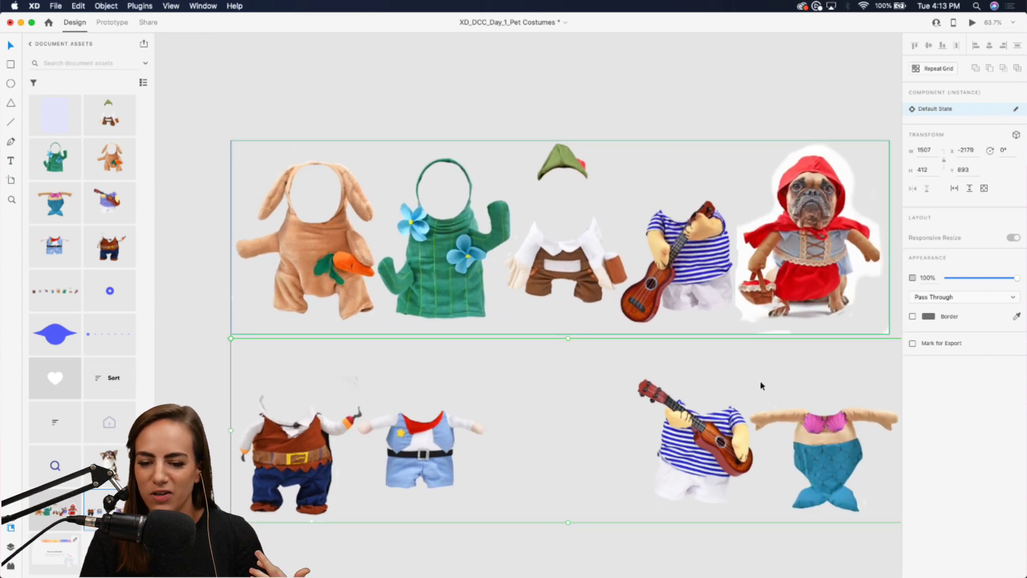
scroll(791, 214, "up", 5)
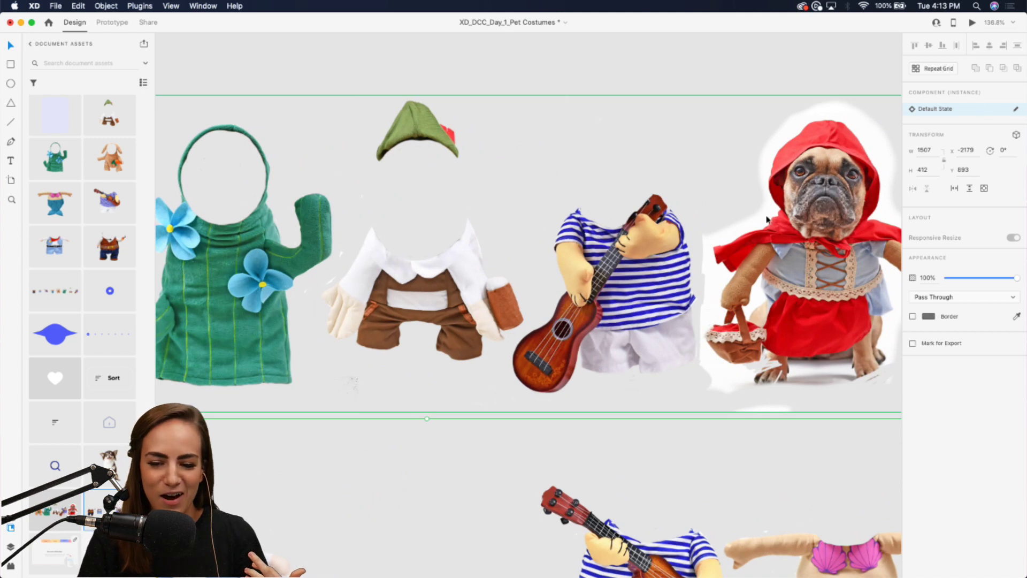
scroll(799, 210, "left", 8)
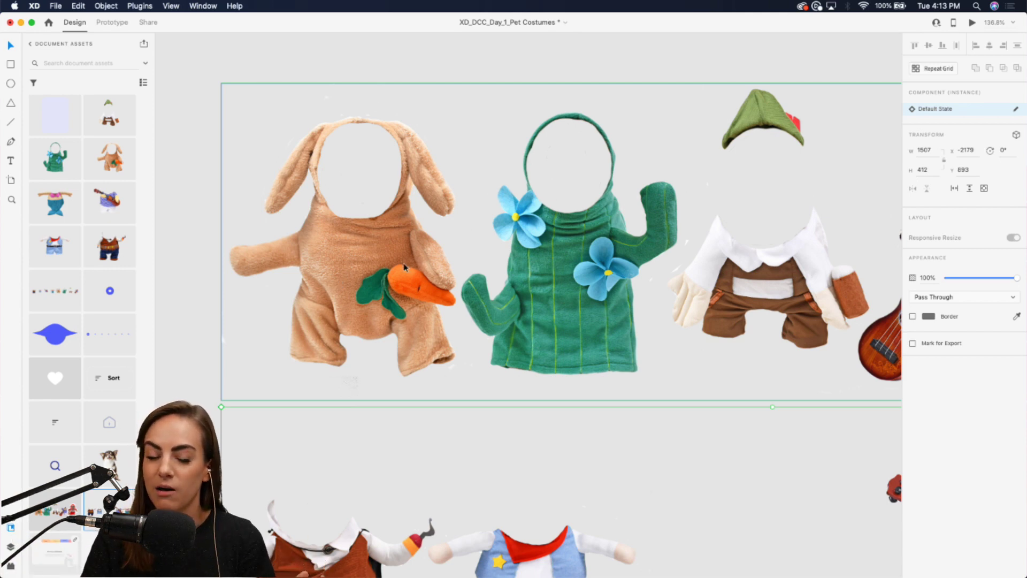
scroll(405, 266, "down", 8)
left_click_drag(424, 230, 503, 363)
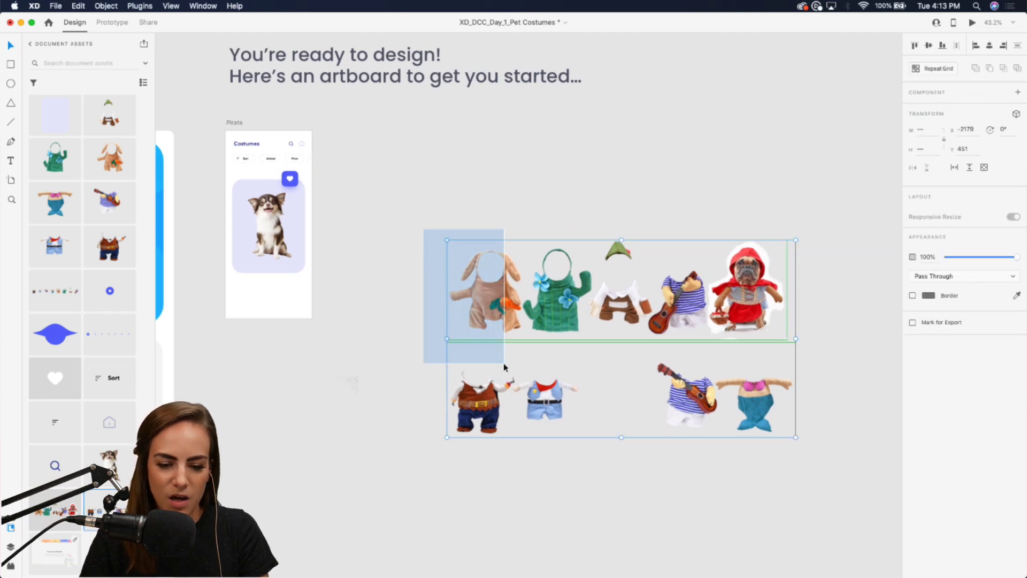
key("Delete")
Step: Place the green-hat lederhosen, cactus and bunny costume components in a spaced row beside the Pirate artboard
scroll(502, 362, "left", 3)
scroll(503, 363, "up", 1)
scroll(357, 252, "up", 5)
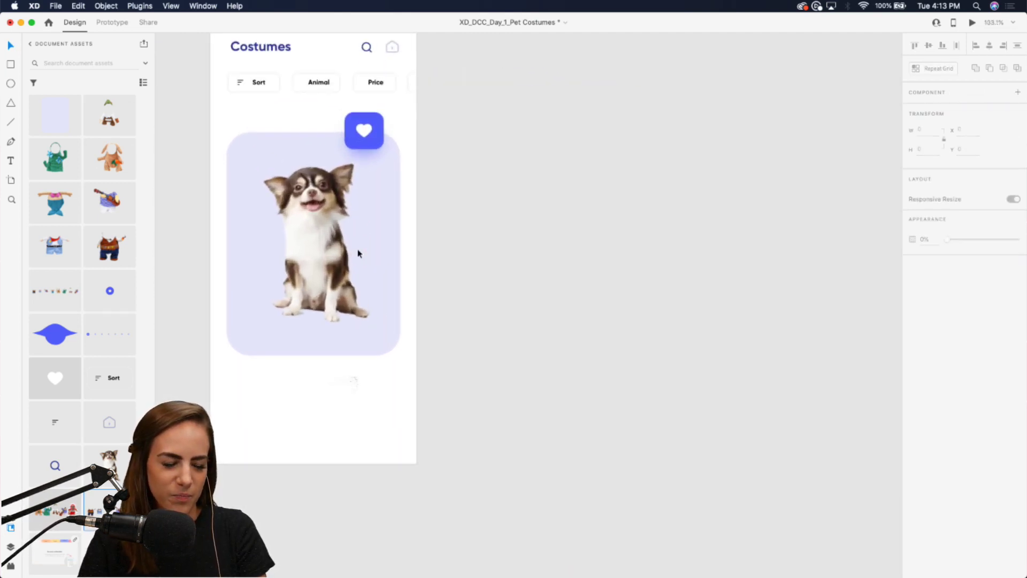
scroll(68, 183, "up", 2)
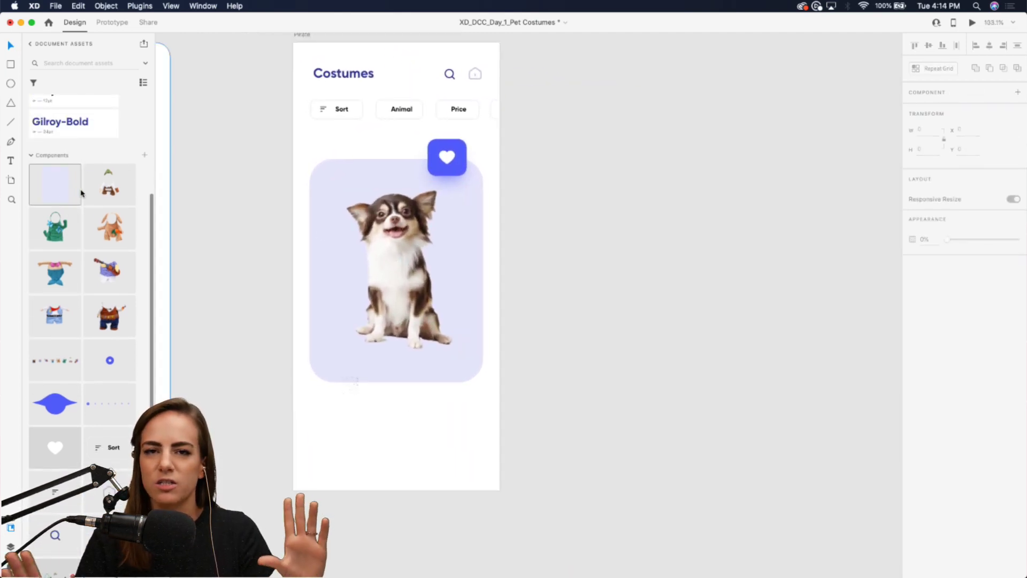
left_click_drag(110, 185, 587, 295)
left_click_drag(627, 397, 584, 300)
left_click(55, 228)
left_click_drag(727, 304, 727, 304)
left_click_drag(110, 228, 807, 190)
scroll(661, 374, "right", 5)
left_click_drag(661, 374, 617, 280)
left_click_drag(697, 302, 733, 324)
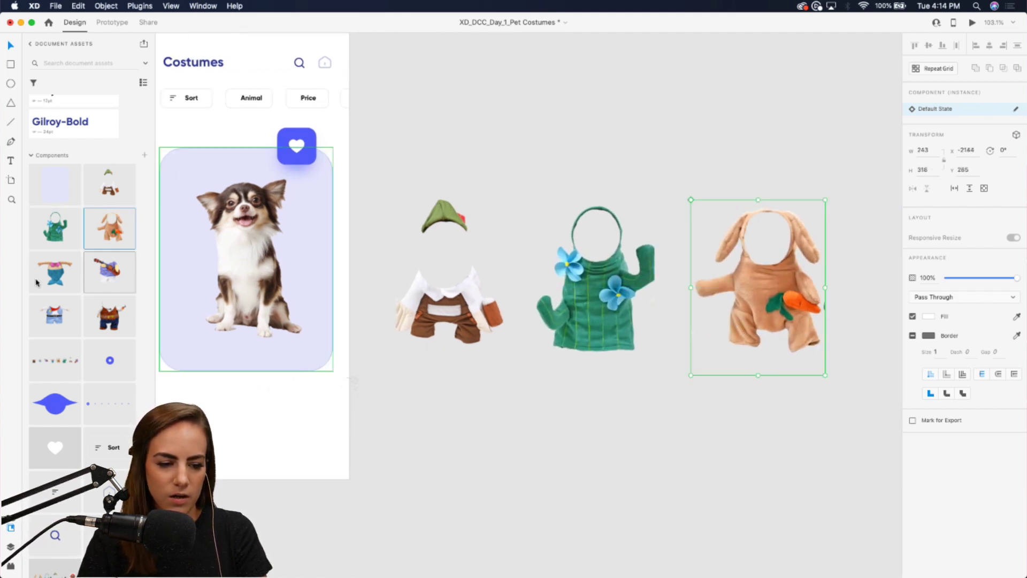
Step: Extend the costume row with the mermaid component at about X -1835, Y 315 and the striped guitar player component beyond it
left_click_drag(55, 272, 644, 162)
scroll(610, 279, "right", 5)
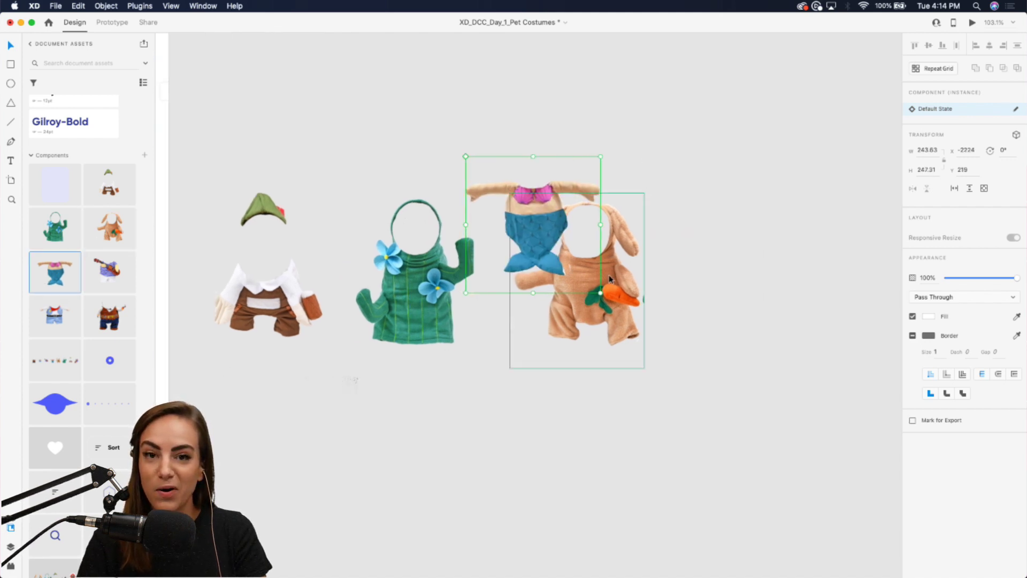
left_click_drag(539, 237, 753, 290)
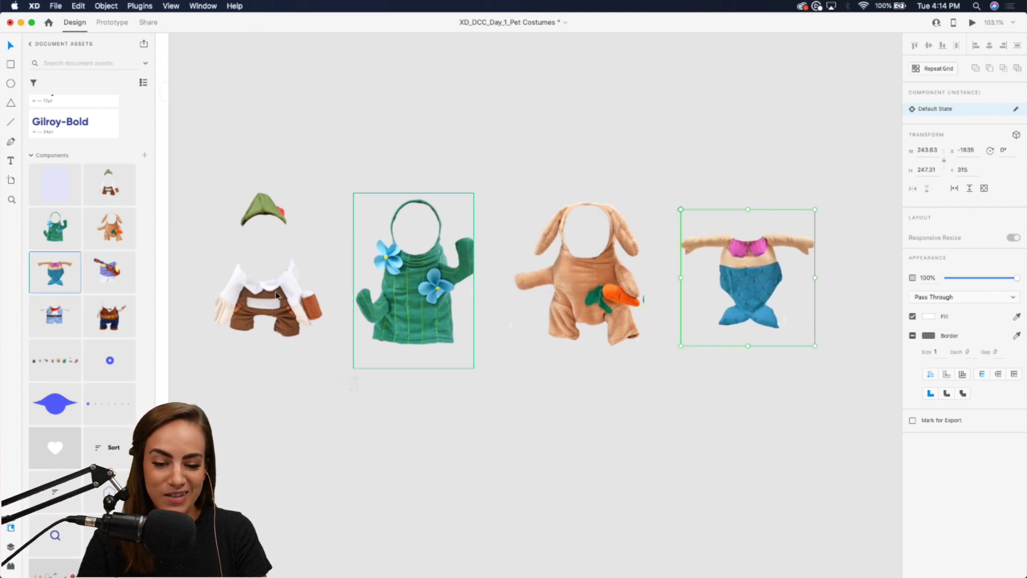
left_click_drag(109, 272, 754, 278)
scroll(599, 142, "right", 5)
left_click(573, 124)
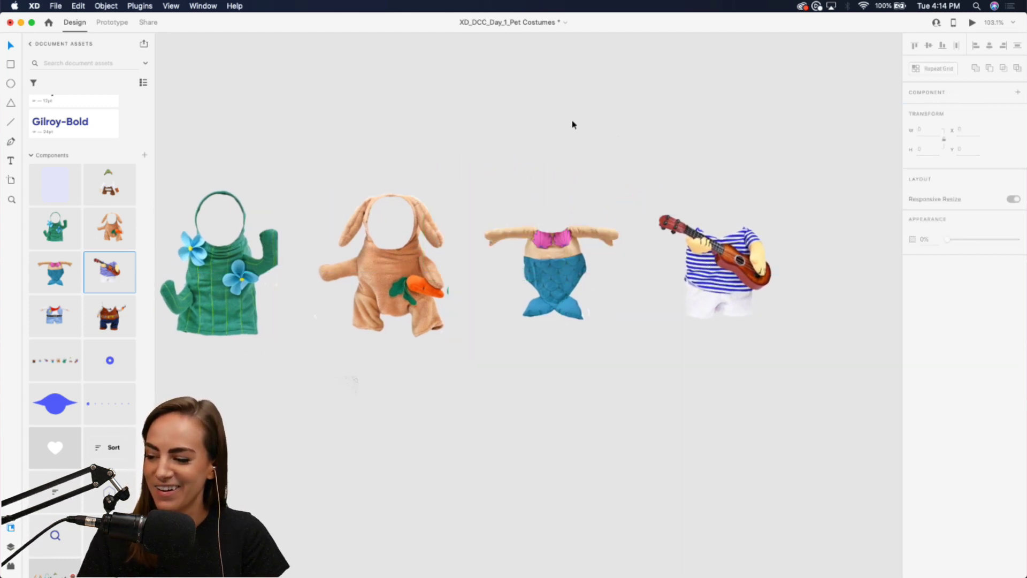
Step: Add the cowboy costume component after the guitar player in the row, at about X -1228, Y 351
scroll(573, 124, "left", 2)
left_click_drag(203, 346, 589, 395)
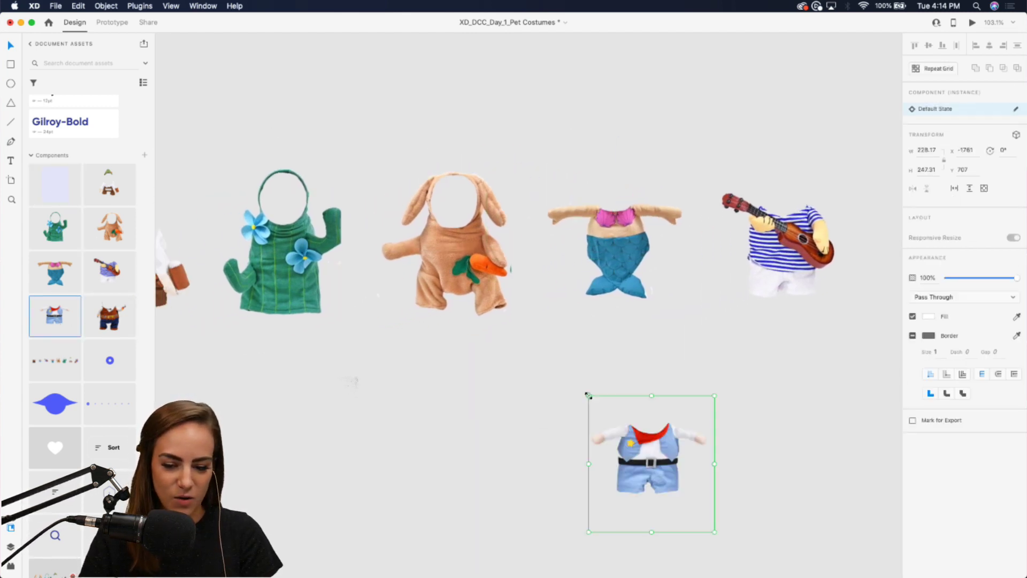
scroll(589, 394, "right", 5)
left_click_drag(476, 460, 770, 267)
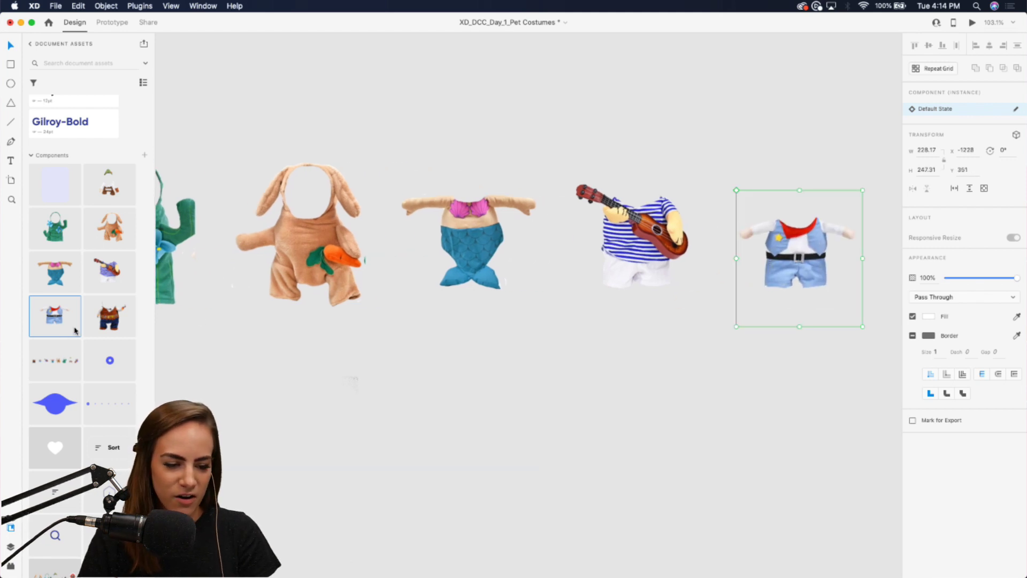
Step: Place the pirate costume component over the dog on the Pirate artboard's card, at about X 82, Y 315
left_click_drag(110, 315, 580, 348)
scroll(535, 374, "right", 5)
left_click_drag(508, 393, 323, 376)
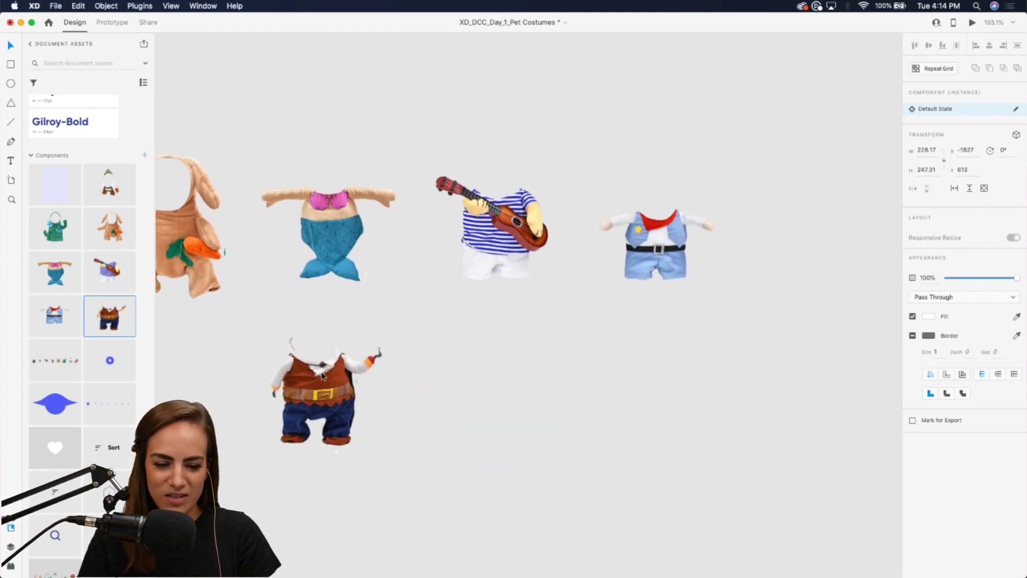
scroll(323, 374, "left", 10)
left_click_drag(736, 396, 410, 382)
scroll(390, 394, "left", 5)
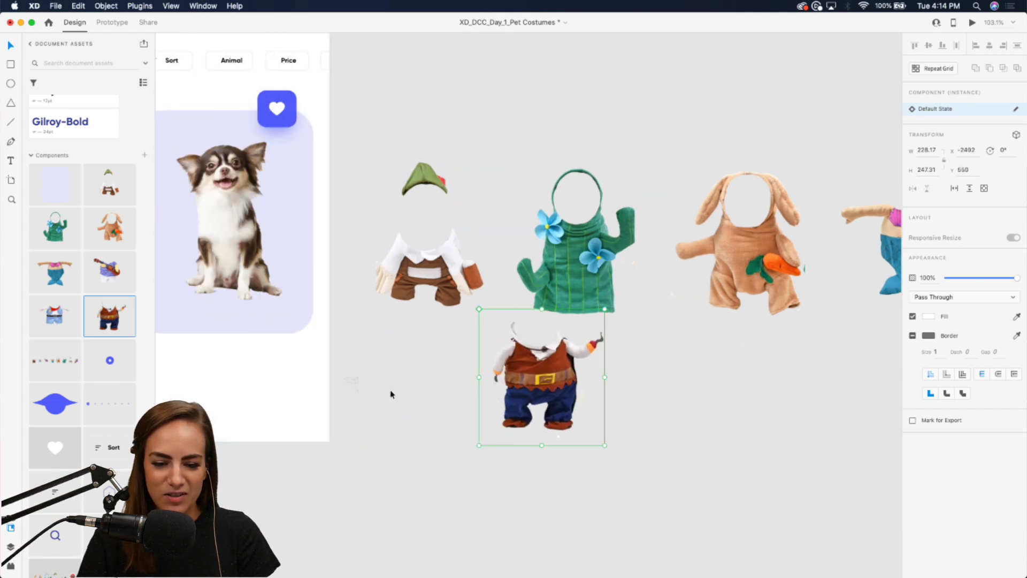
scroll(391, 394, "left", 5)
left_click_drag(695, 401, 395, 258)
scroll(395, 258, "up", 5)
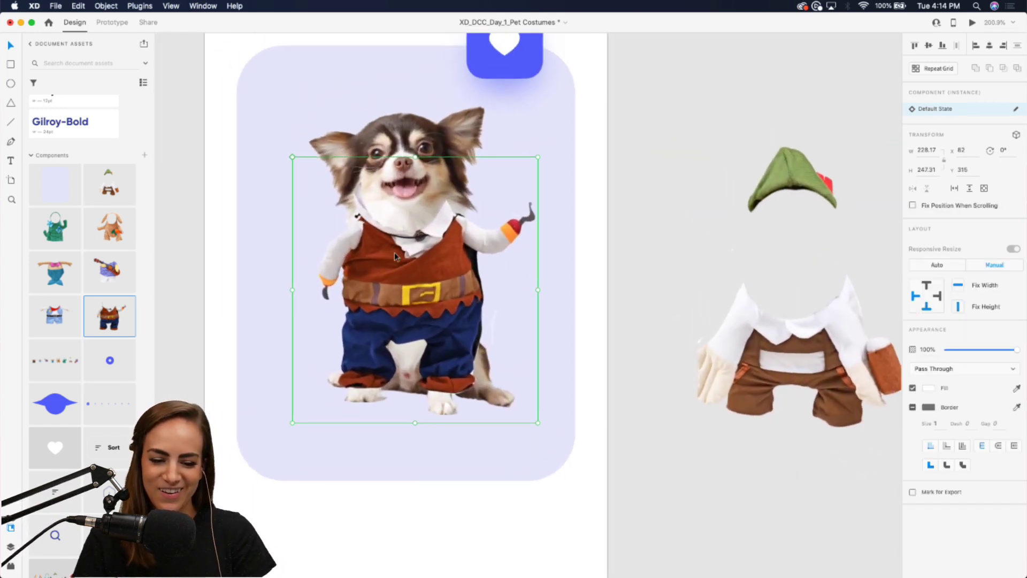
Step: Fit the green-hat lederhosen costume over the dog at about X 93, Y 215, and move it level back to its place beside the artboard
scroll(393, 252, "left", 3)
scroll(394, 252, "up", 2)
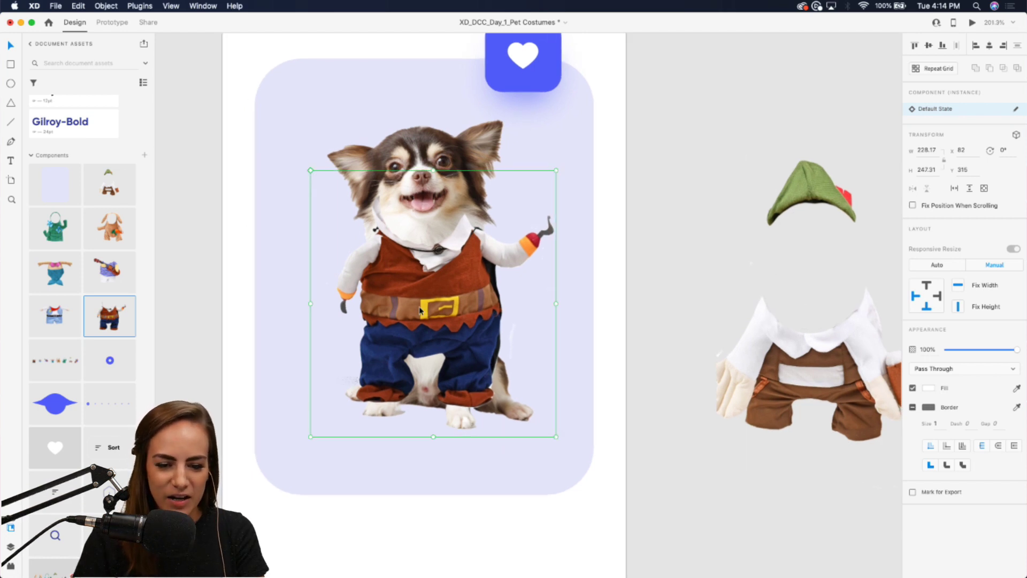
scroll(419, 310, "down", 5)
left_click(673, 236)
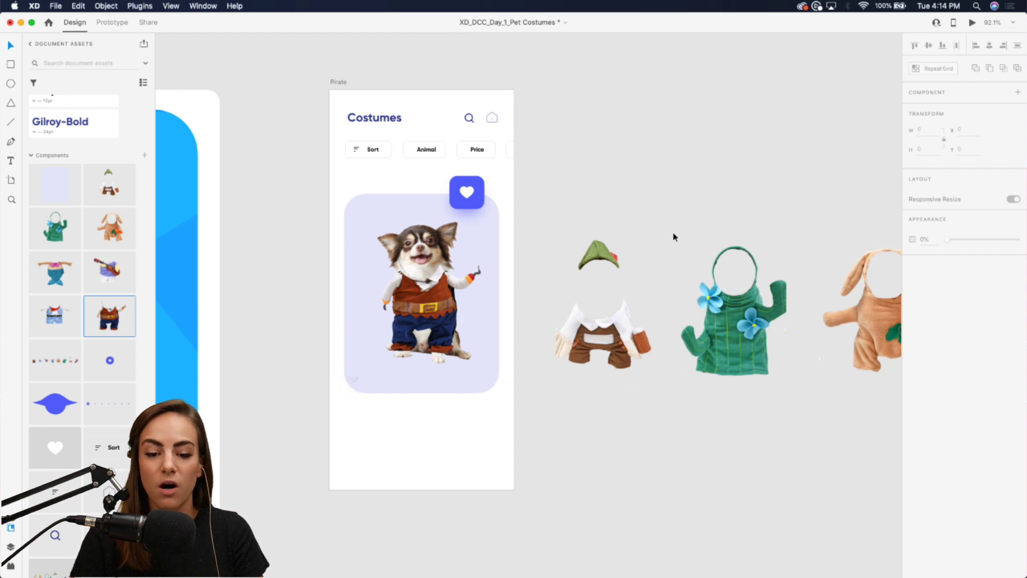
left_click_drag(606, 325, 583, 318)
left_click(689, 332)
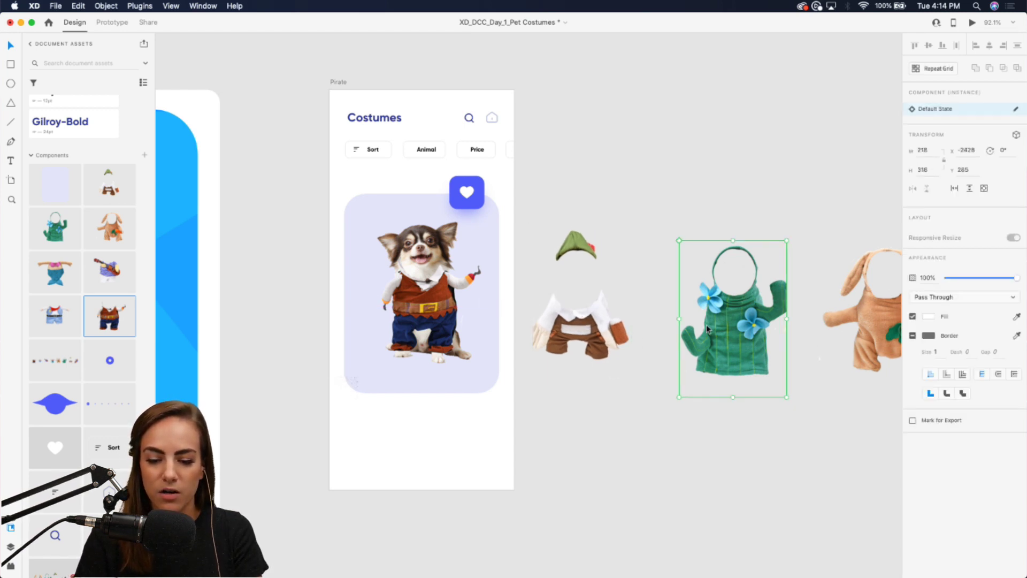
left_click_drag(706, 324, 706, 317)
left_click_drag(583, 318, 410, 294)
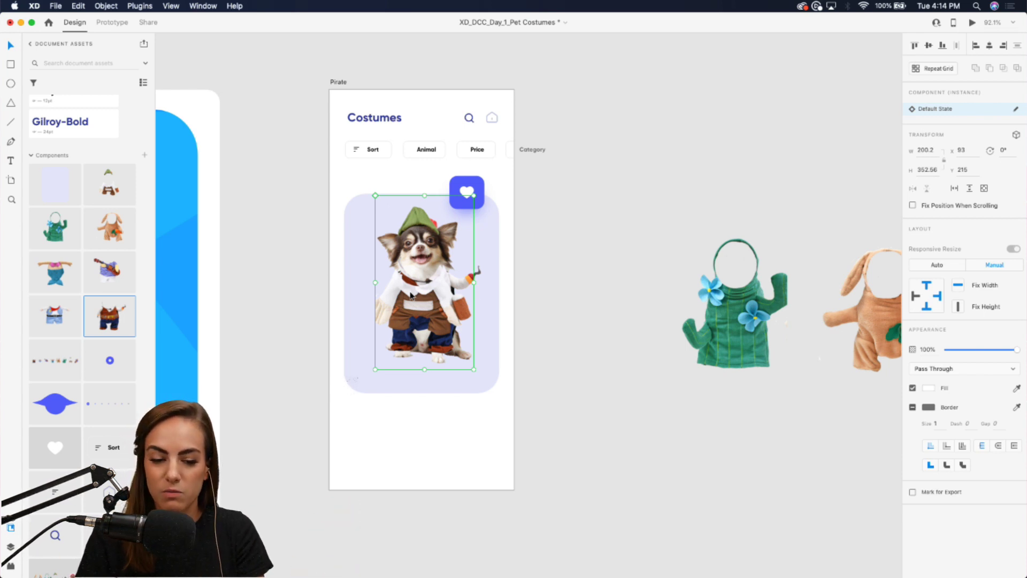
left_click_drag(410, 295, 591, 293)
Step: Adjust the cactus costume's height to suit the dog, placing it in the row at about X -2411, Y 238
scroll(609, 292, "up", 3)
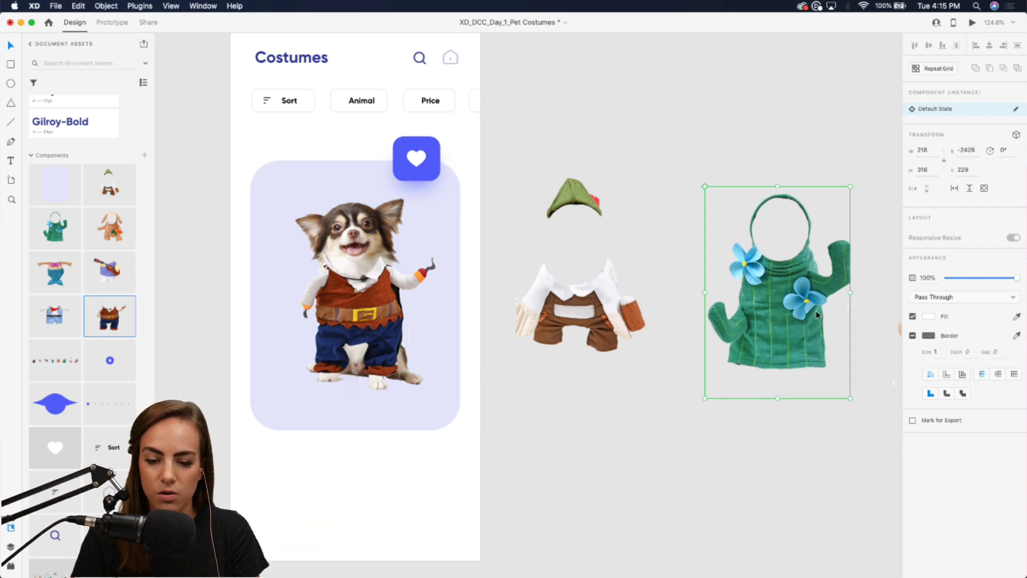
left_click_drag(814, 341, 811, 316)
key("super+minus")
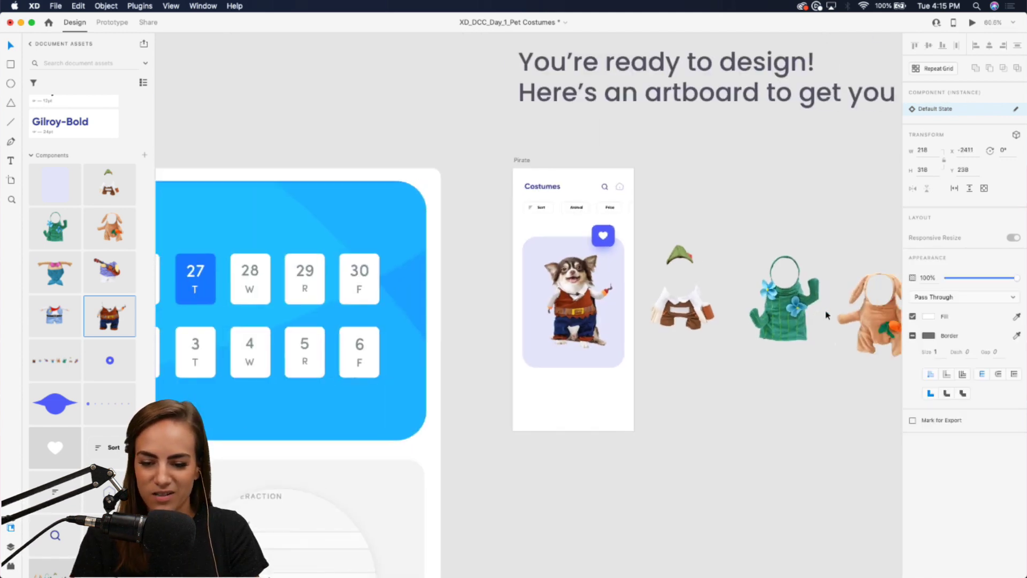
Step: Try the bunny costume on the dog at about X 45, Y 256, and return it to the row at about X -2011, Y 235
left_click_drag(727, 321, 458, 313)
key("super+plus")
scroll(433, 291, "up", 5)
scroll(457, 312, "down", 6)
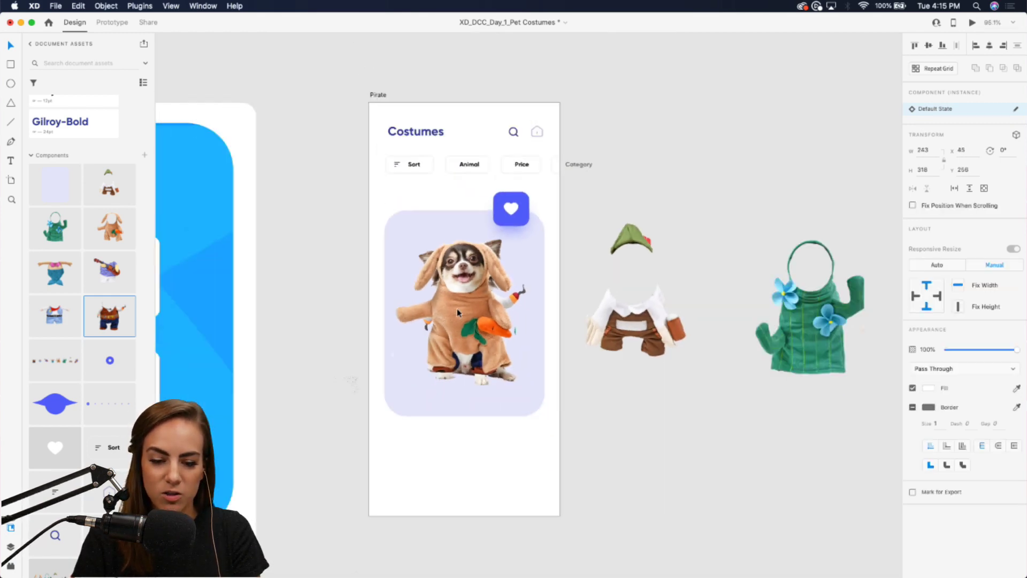
scroll(364, 306, "right", 2)
left_click_drag(364, 306, 722, 310)
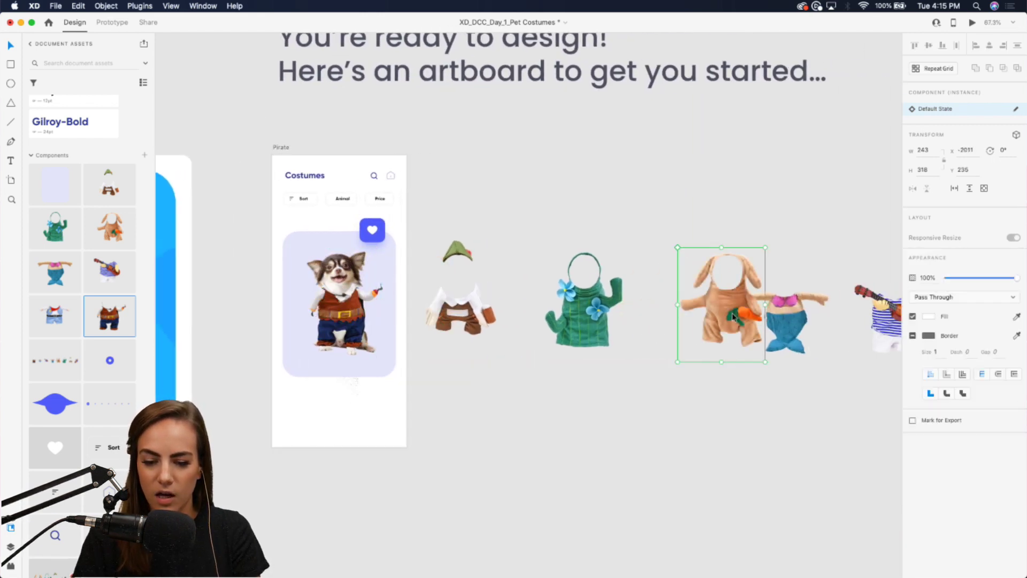
Step: Fit the mermaid costume over the dog at about X 63, Y 318, and move it back into the row after the bunny
left_click_drag(787, 321, 381, 302)
scroll(347, 316, "up", 6)
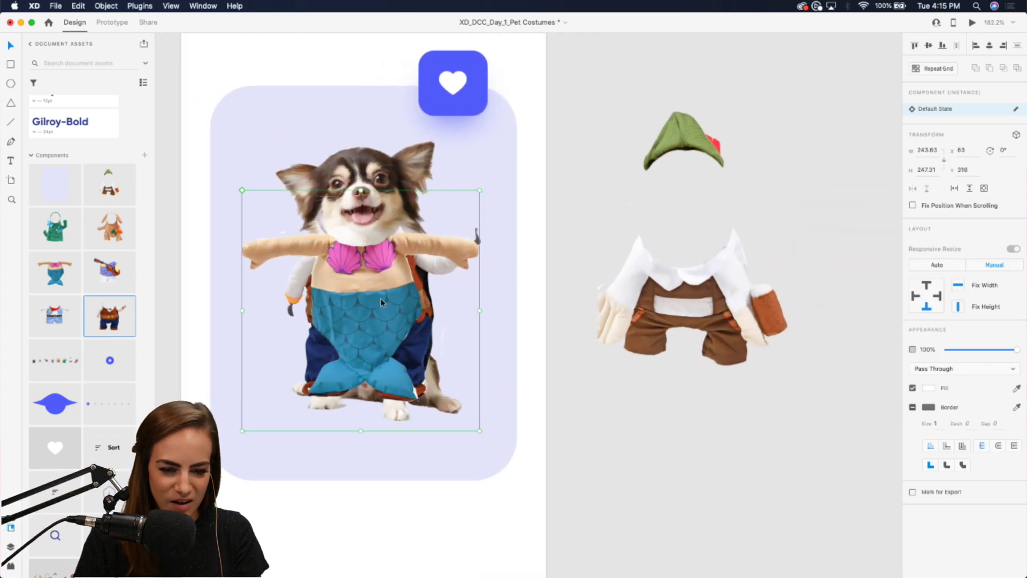
scroll(382, 303, "down", 5)
scroll(288, 296, "right", 5)
left_click_drag(186, 281, 684, 282)
Step: Fit the striped guitar player costume over the dog at about X 63, Y 307, and move it back into the row after the mermaid
left_click_drag(748, 322, 234, 314)
scroll(233, 315, "up", 6)
scroll(234, 314, "left", 5)
left_click_drag(463, 279, 420, 245)
scroll(420, 245, "down", 6)
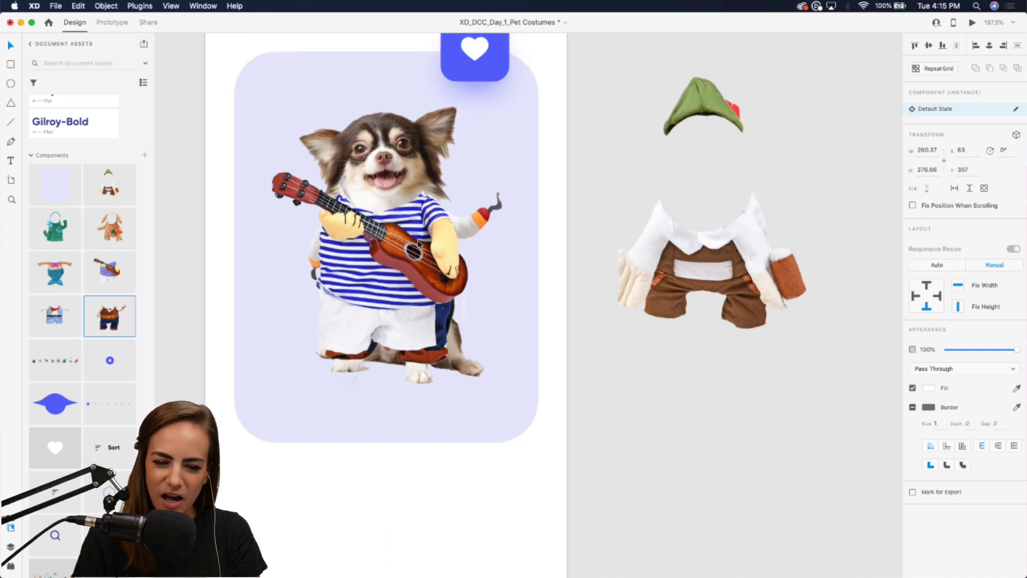
scroll(420, 246, "up", 3)
scroll(361, 245, "down", 6)
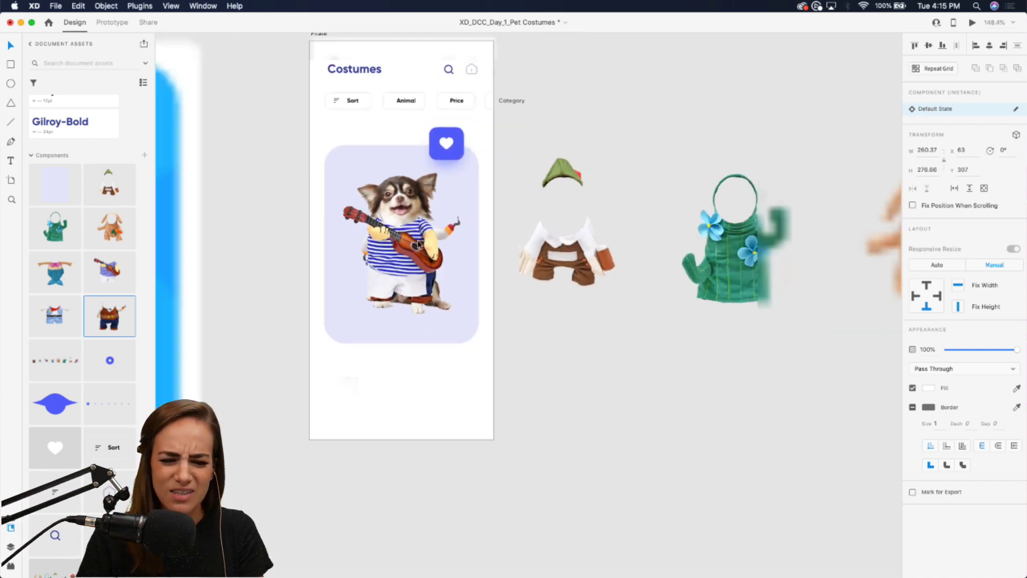
left_click_drag(361, 245, 818, 276)
Step: Fit the cowboy costume over the dog at about X 76, Y 311, and return it to the row's end at about X -992, Y 290
scroll(817, 278, "right", 5)
left_click_drag(558, 256, 328, 333)
scroll(329, 333, "left", 10)
scroll(387, 360, "up", 2)
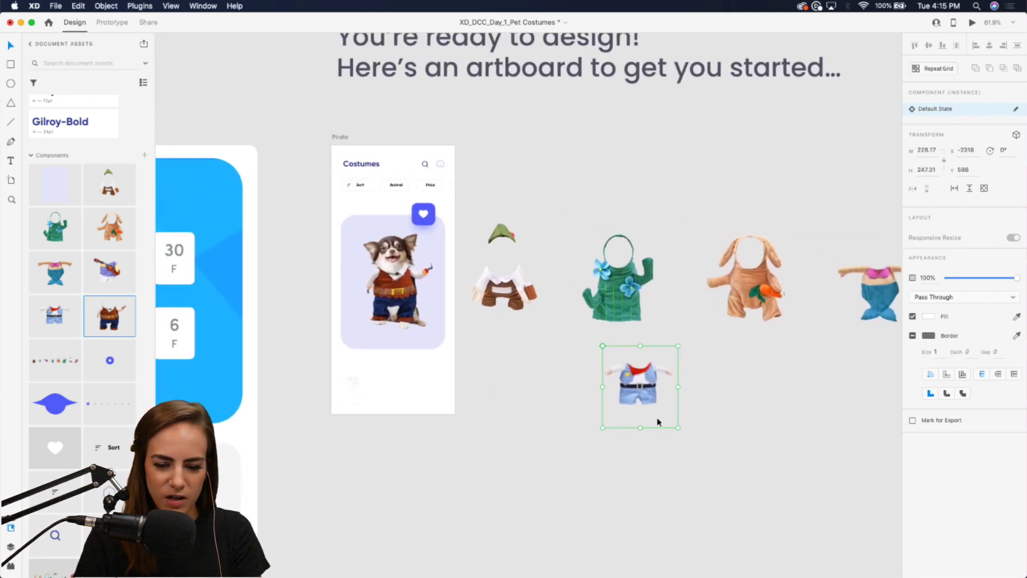
left_click_drag(657, 407, 374, 276)
scroll(405, 293, "up", 5)
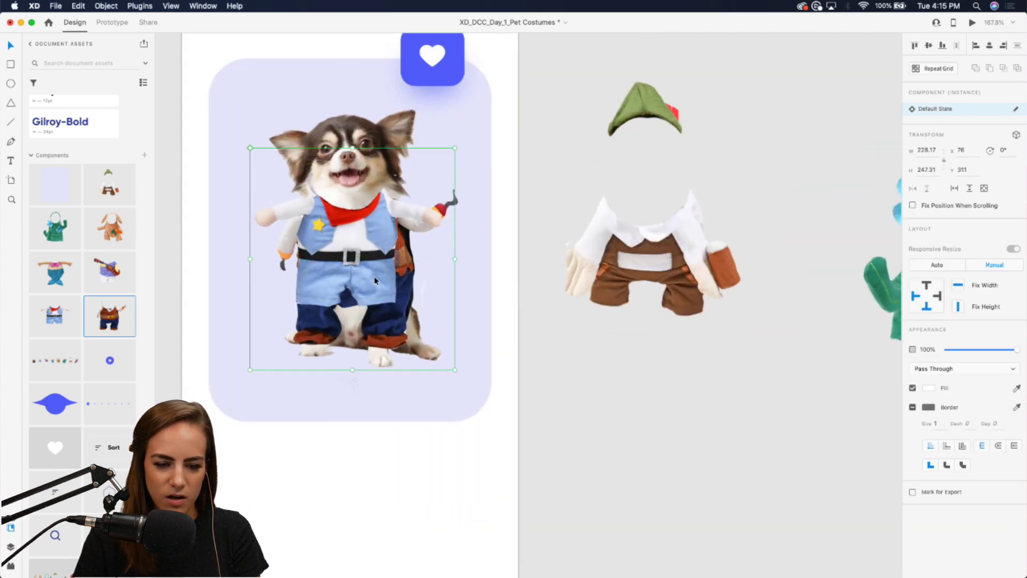
scroll(374, 276, "down", 5)
scroll(374, 276, "down", 3)
scroll(374, 276, "right", 4)
left_click_drag(223, 264, 642, 269)
Step: Group the six costumes in the row together with the pirate costume on the dog
scroll(697, 307, "up", 2)
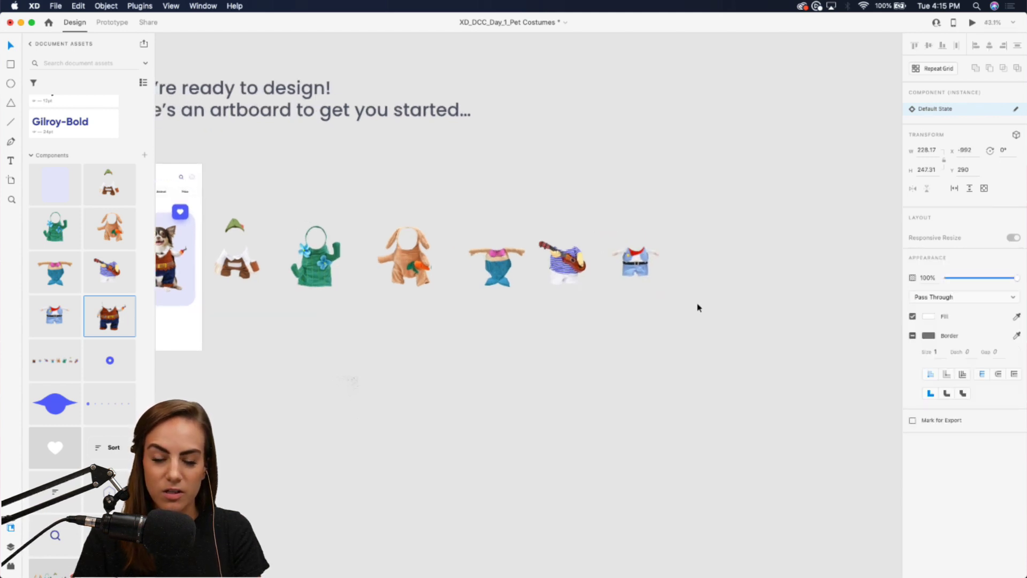
scroll(697, 306, "left", 3)
left_click_drag(762, 332, 321, 256)
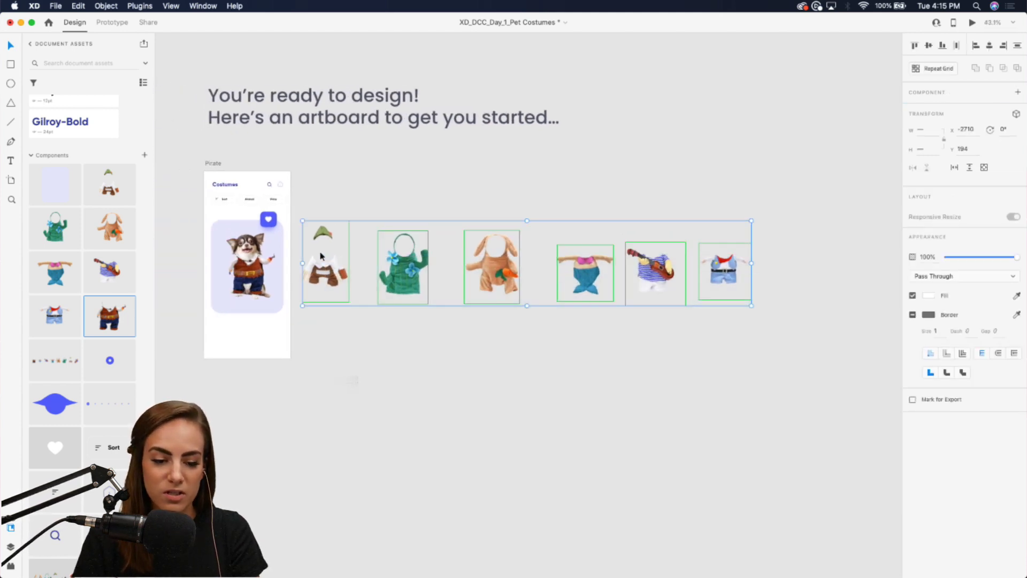
left_click(265, 276, "shift")
key("super+g")
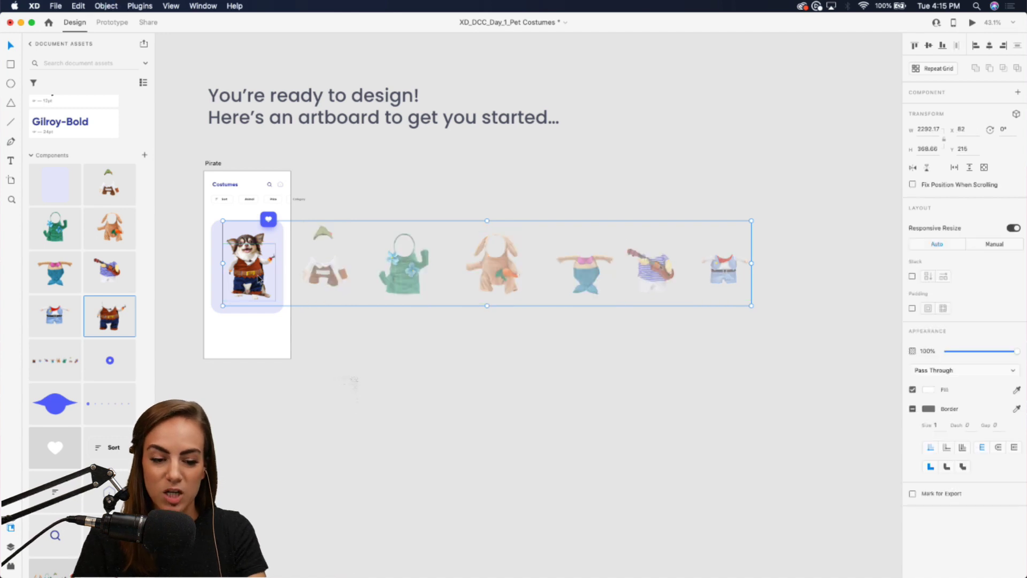
Step: Slide the costume group sideways across the dog to about X -378 to preview the outfit change, and restore its starting position
scroll(258, 278, "up", 10)
scroll(503, 327, "left", 5)
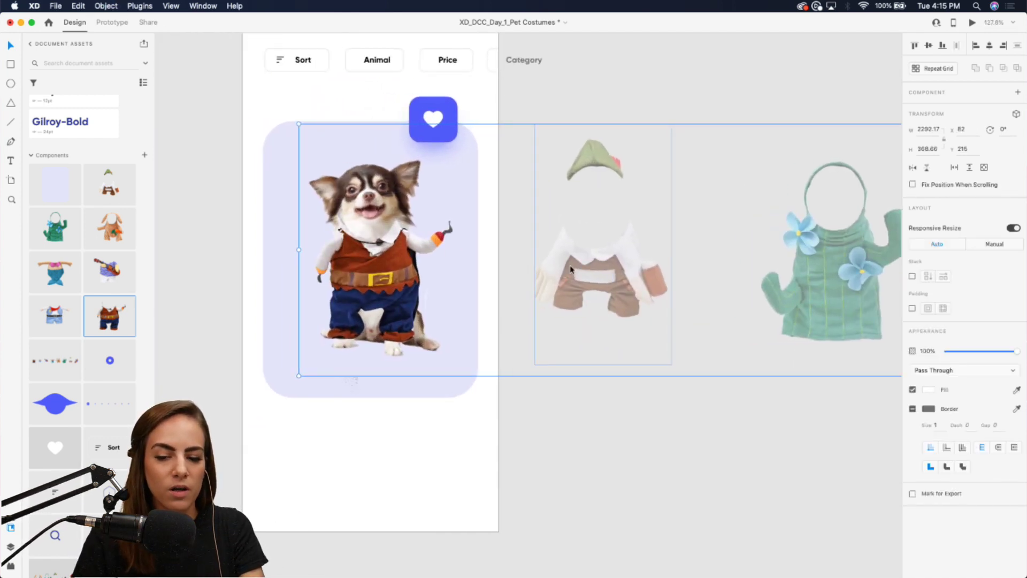
left_click(651, 470)
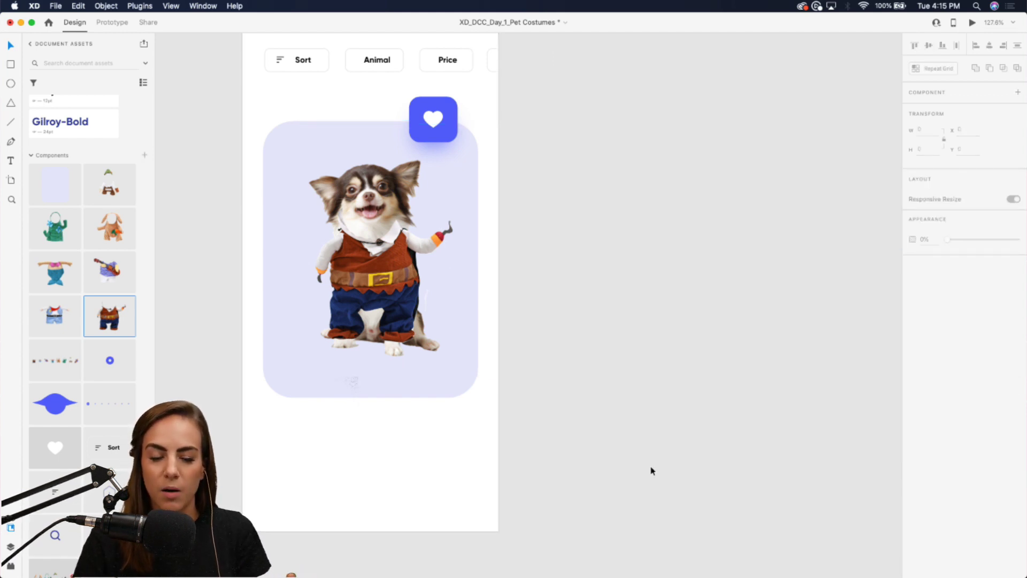
scroll(550, 435, "left", 5)
left_click(505, 292)
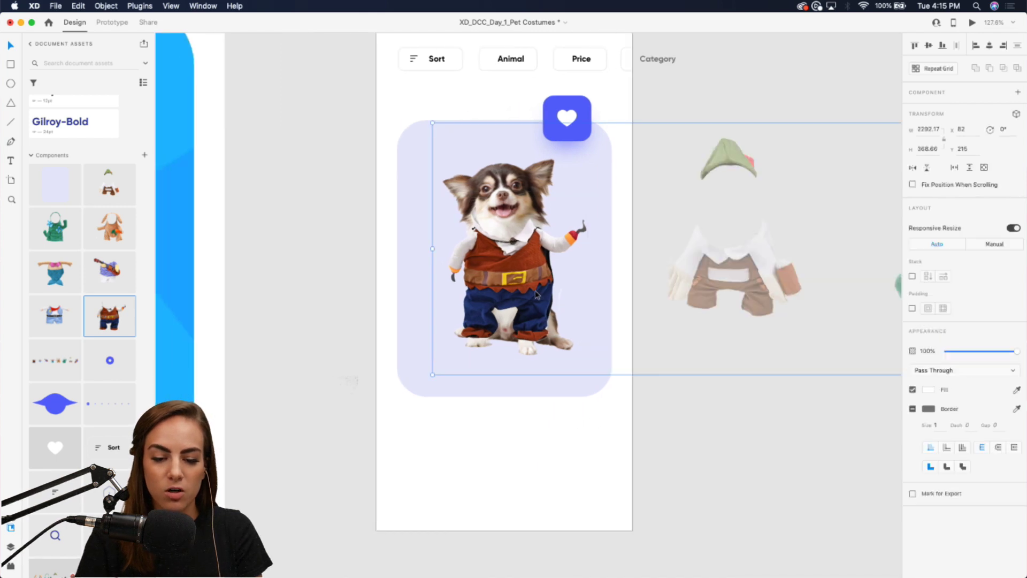
left_click_drag(505, 291, 222, 278)
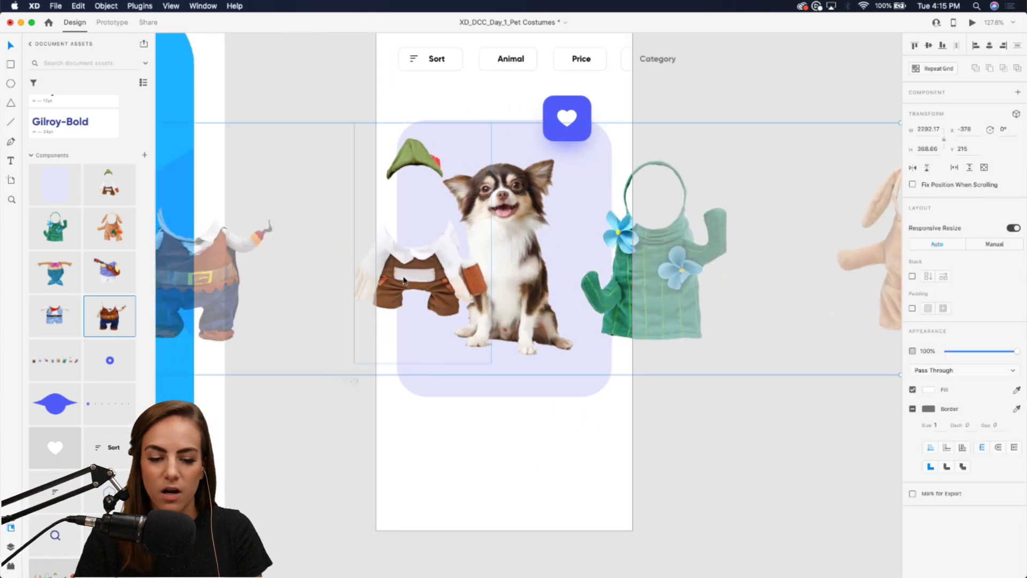
left_click_drag(406, 281, 509, 279)
scroll(509, 279, "right", 3)
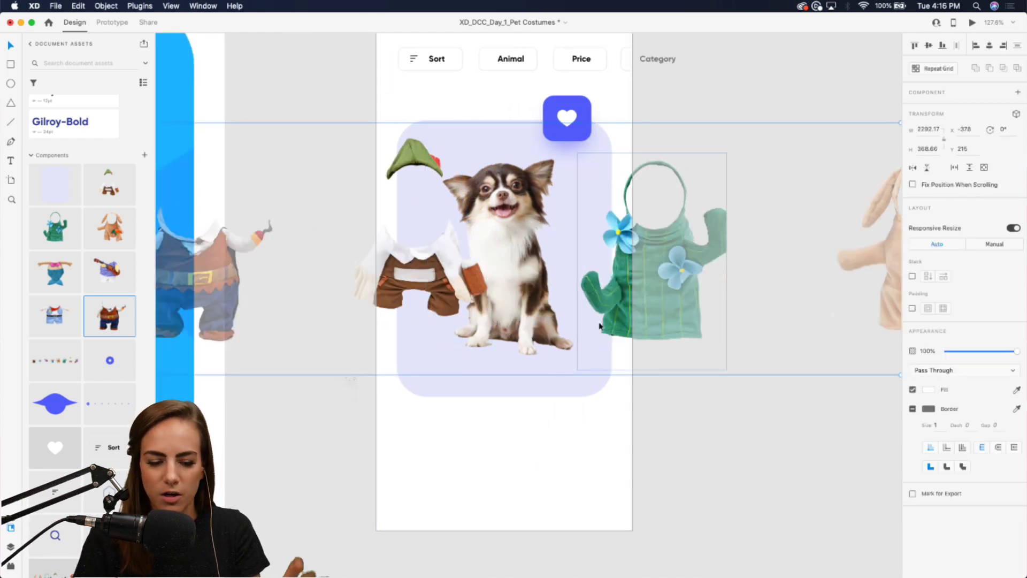
scroll(588, 321, "left", 6)
left_click(680, 440)
scroll(680, 438, "down", 5)
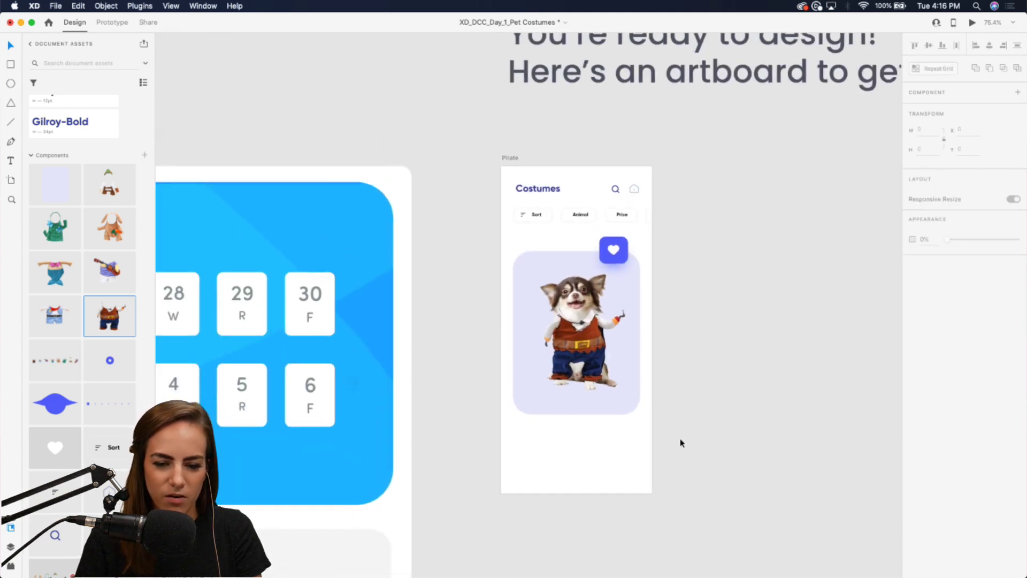
Step: Place a copy of the Costumes heading below the dog's card at about X 37, Y 646
scroll(614, 389, "up", 5)
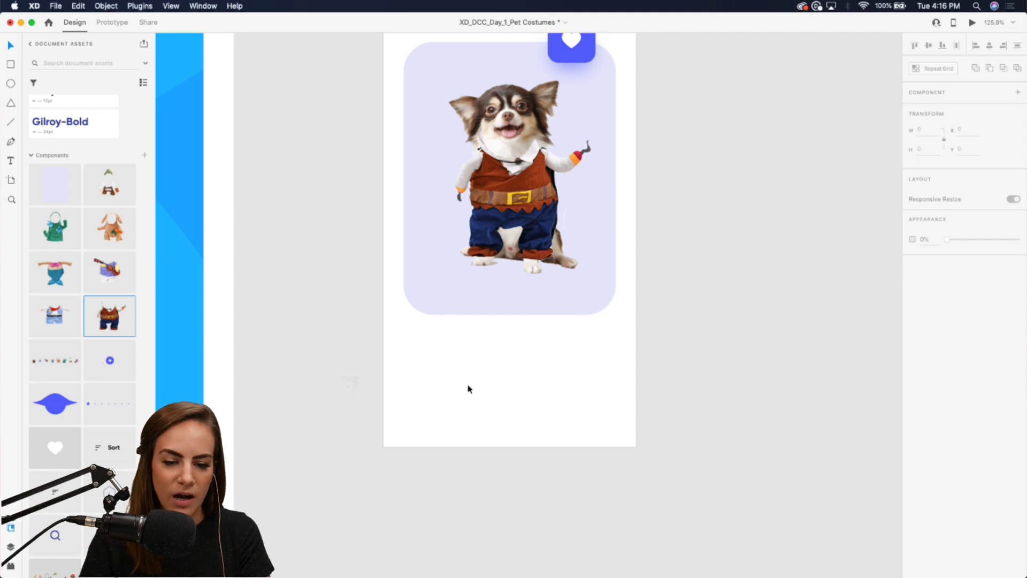
scroll(468, 389, "up", 4)
left_click(421, 104)
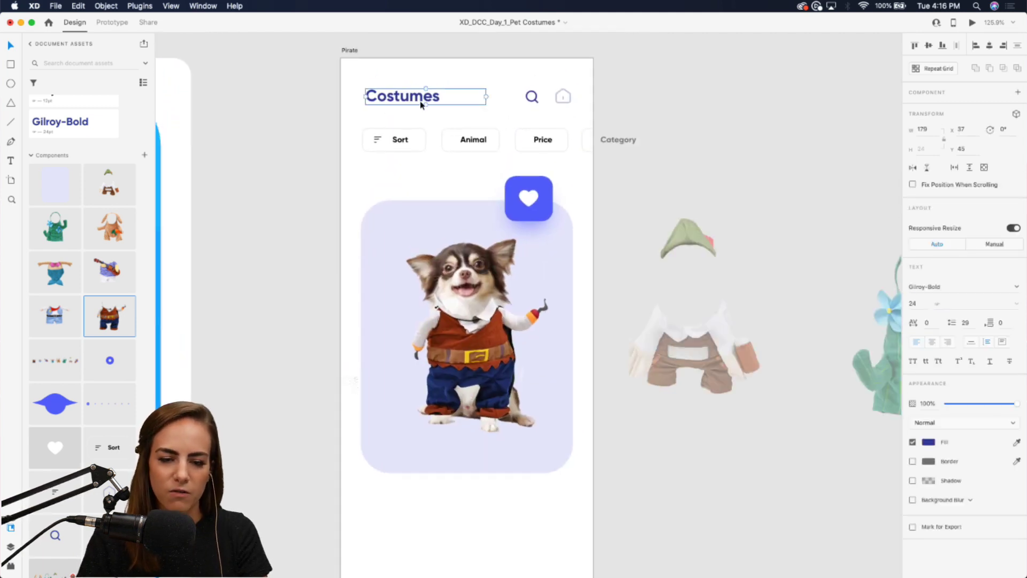
left_click_drag(421, 104, 415, 503)
scroll(415, 502, "up", 5)
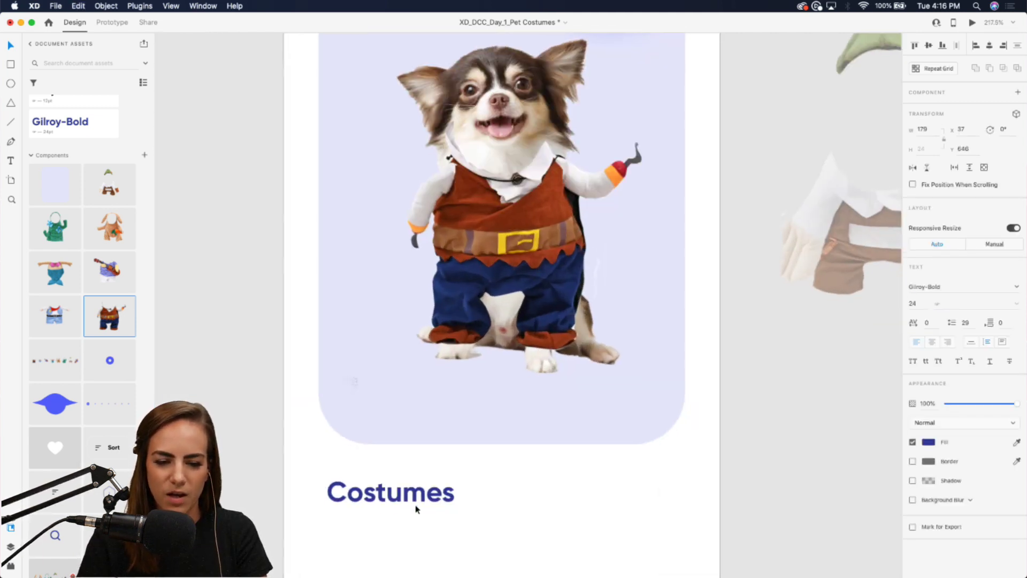
scroll(404, 423, "down", 3)
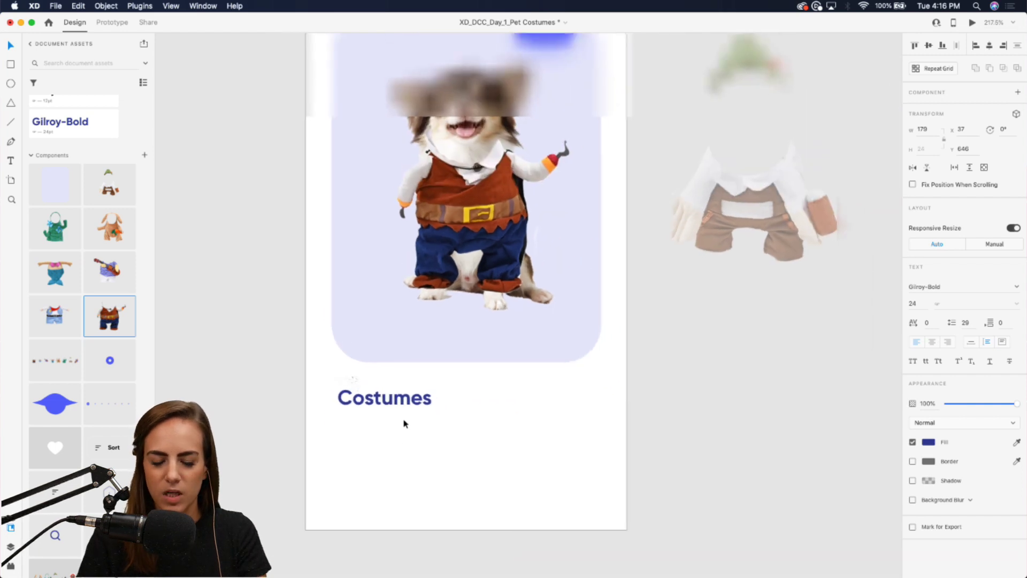
Step: Change the copied heading's text to "Puppy Pirate" and apply the black 17 pt Gilroy-Bold character style
double_click(370, 401)
type("Puppy Pirate")
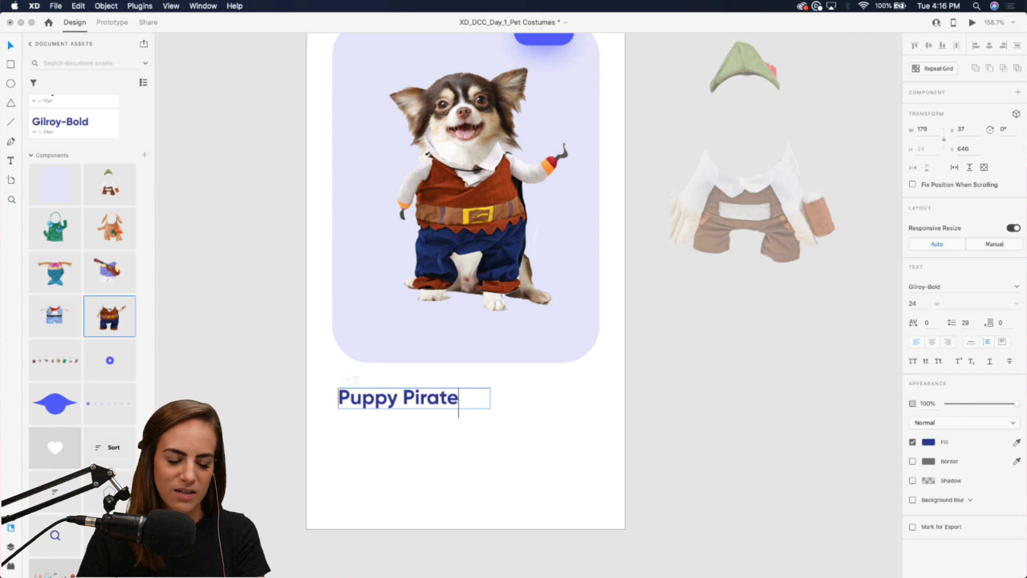
key("Escape")
scroll(67, 206, "up", 4)
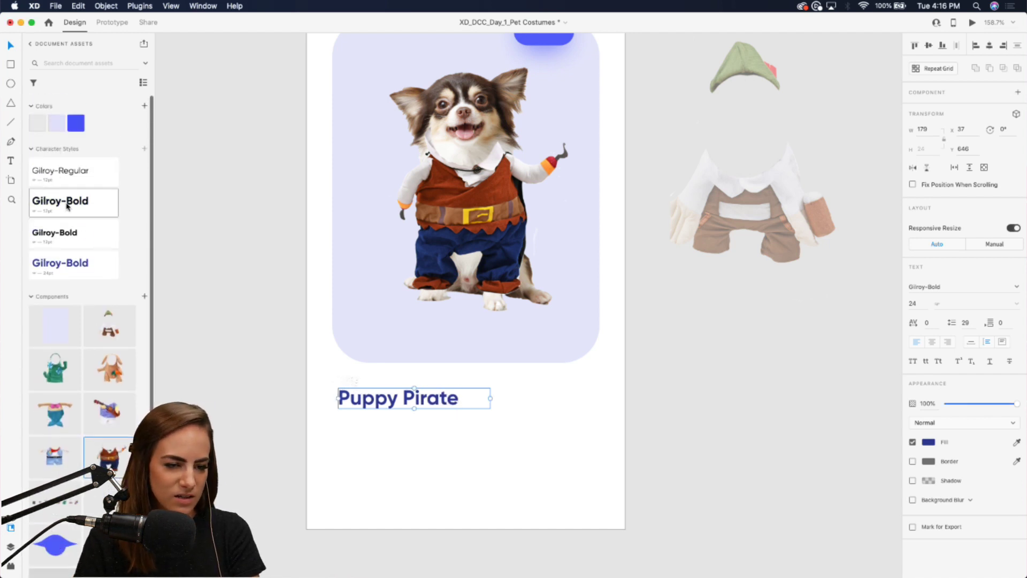
left_click(67, 203)
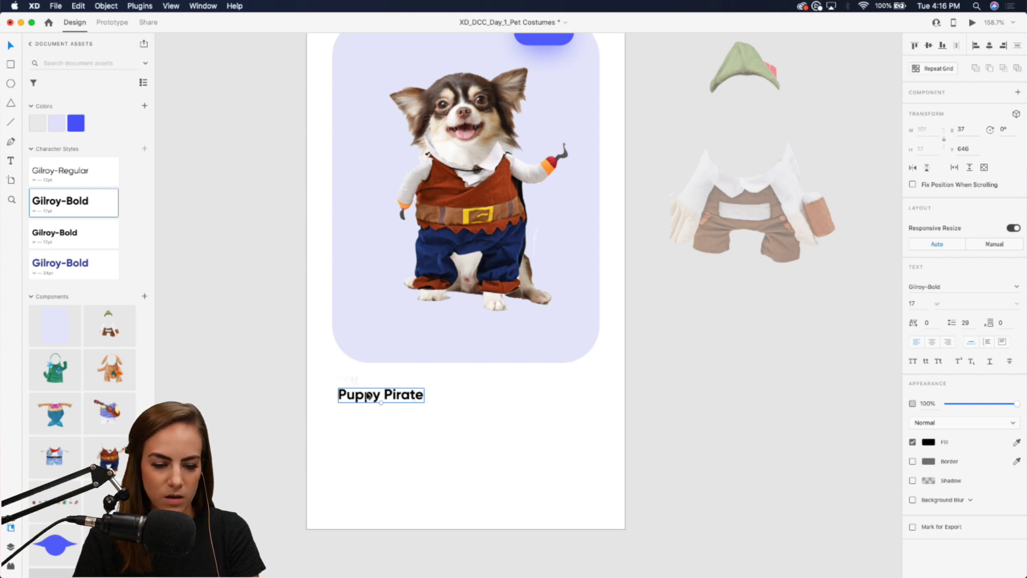
Step: Add a "$20.00" price label by copying the Puppy Pirate text, lined up with the card's right edge at about X 291, Y 646
left_click_drag(368, 396, 527, 396)
double_click(527, 395)
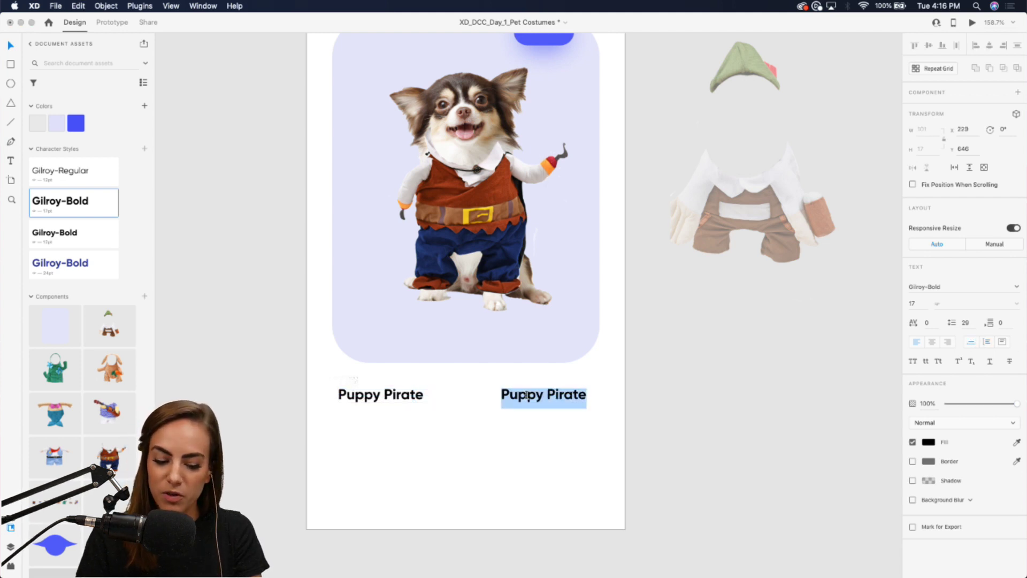
type("$20.00")
key("Escape")
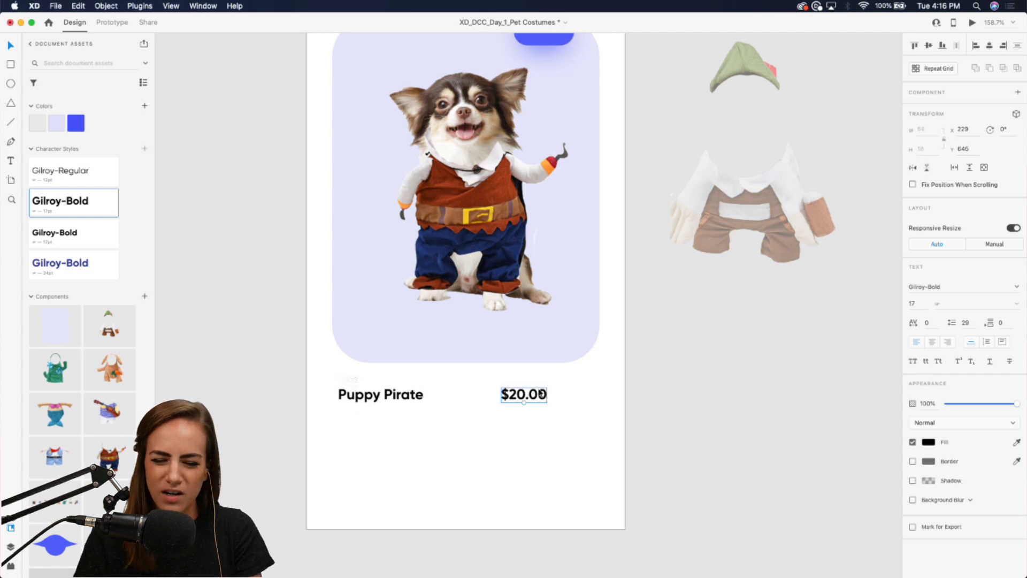
left_click_drag(530, 396, 584, 398)
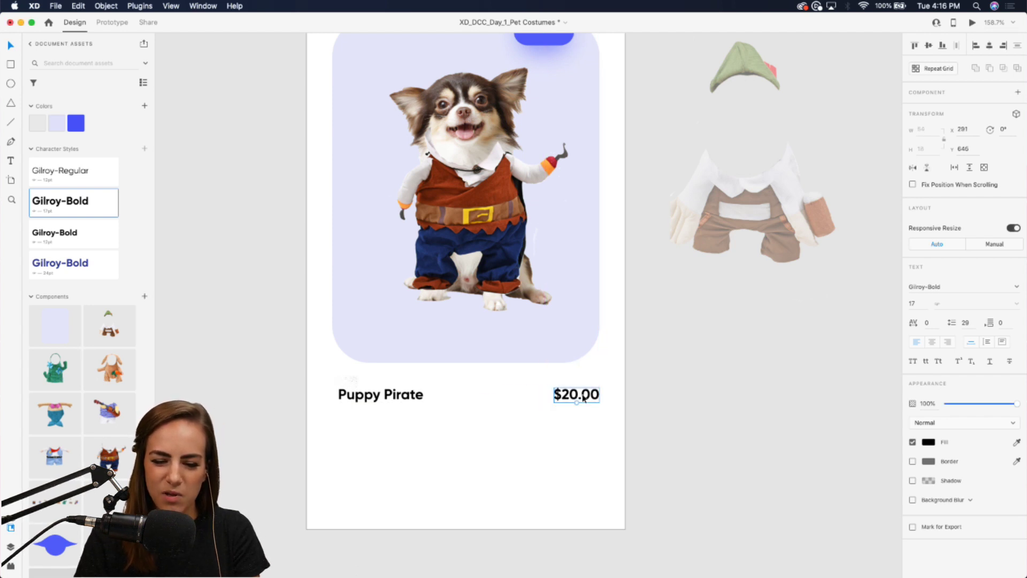
left_click(523, 441)
Step: Duplicate the Puppy Pirate label directly beneath itself at about Y 671 and change the copy's text to "For small dogs and cats."
left_click(408, 397)
key("super+d")
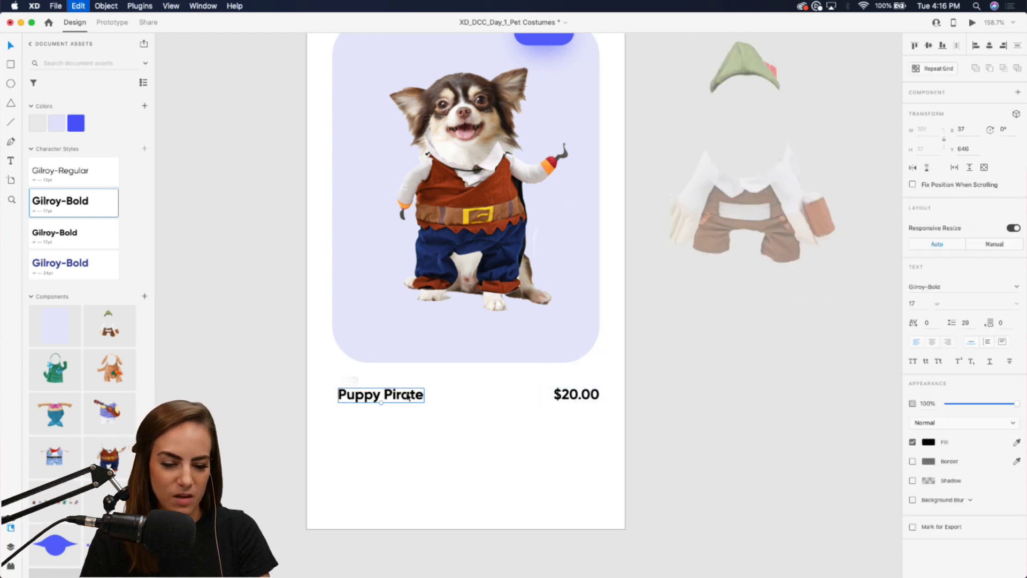
left_click_drag(408, 396, 409, 418)
double_click(406, 415)
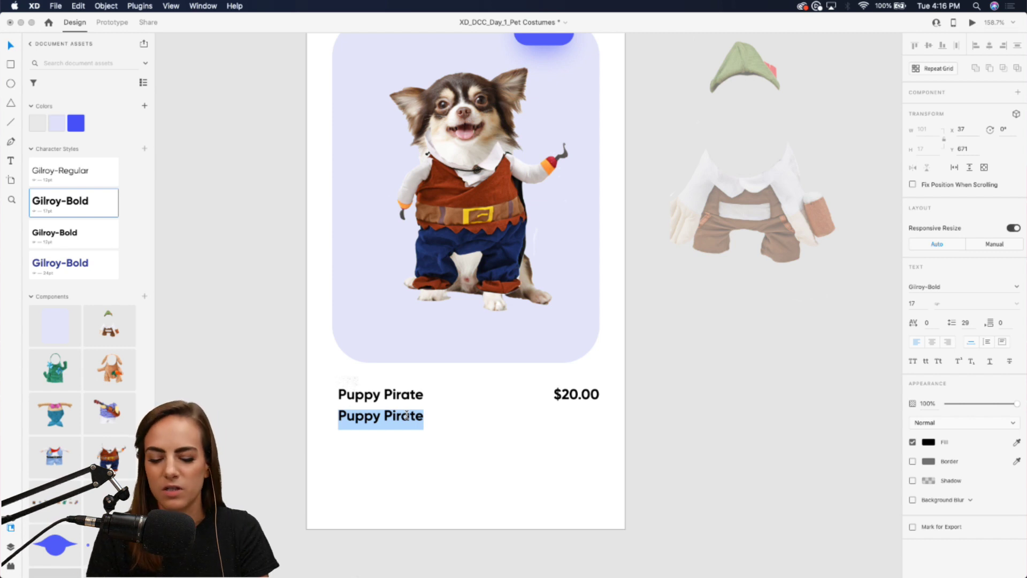
type("For small dogs and cats.")
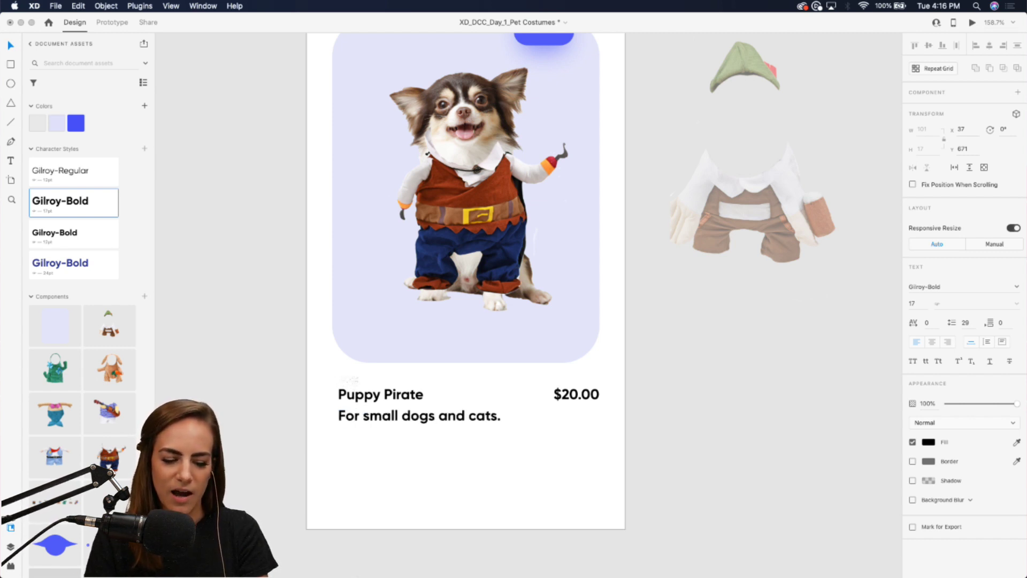
Step: Apply the Gilroy-Regular 12 pt character style to the "For small dogs and cats." description
key("Escape")
left_click(71, 172)
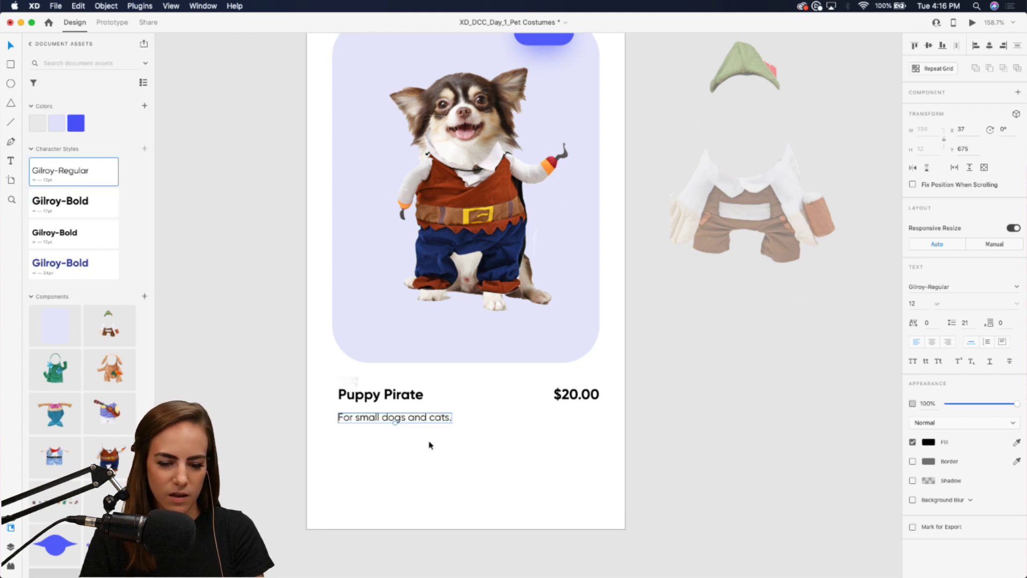
left_click_drag(585, 451, 394, 396)
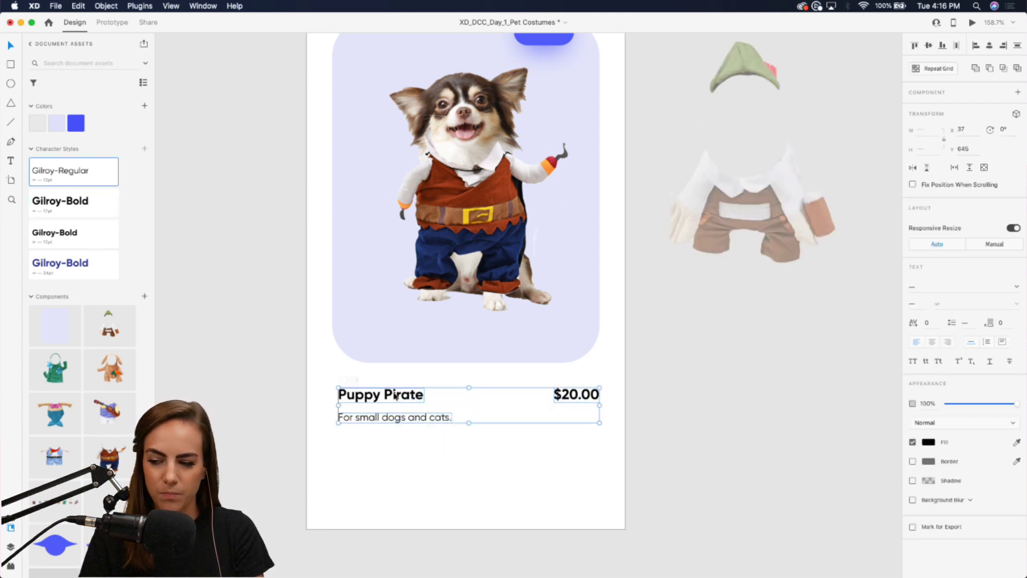
left_click(433, 479)
scroll(434, 480, "down", 5)
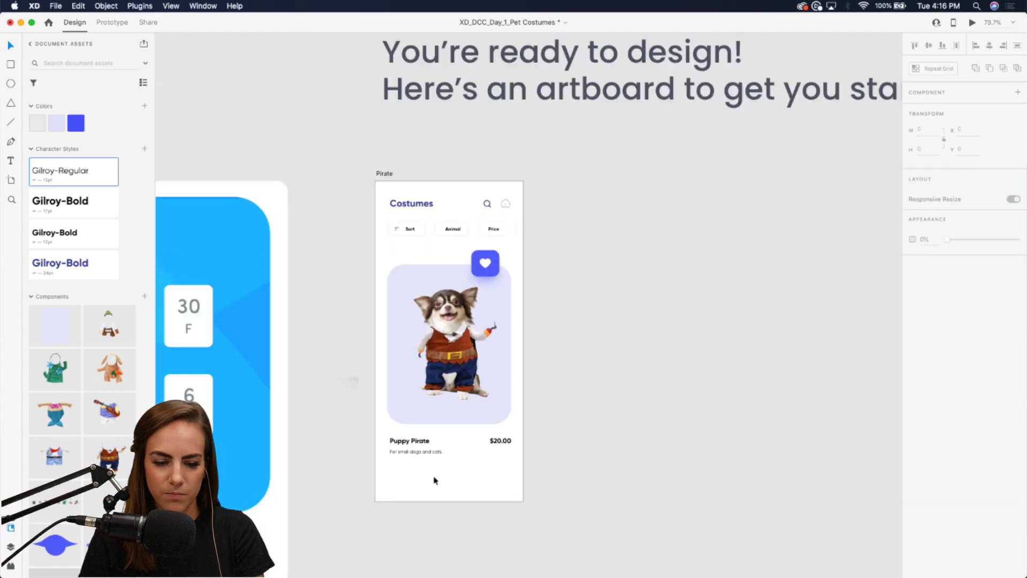
Step: Change the "Puppy Pirate" label's font to Gilroy-Regular
left_click(407, 441)
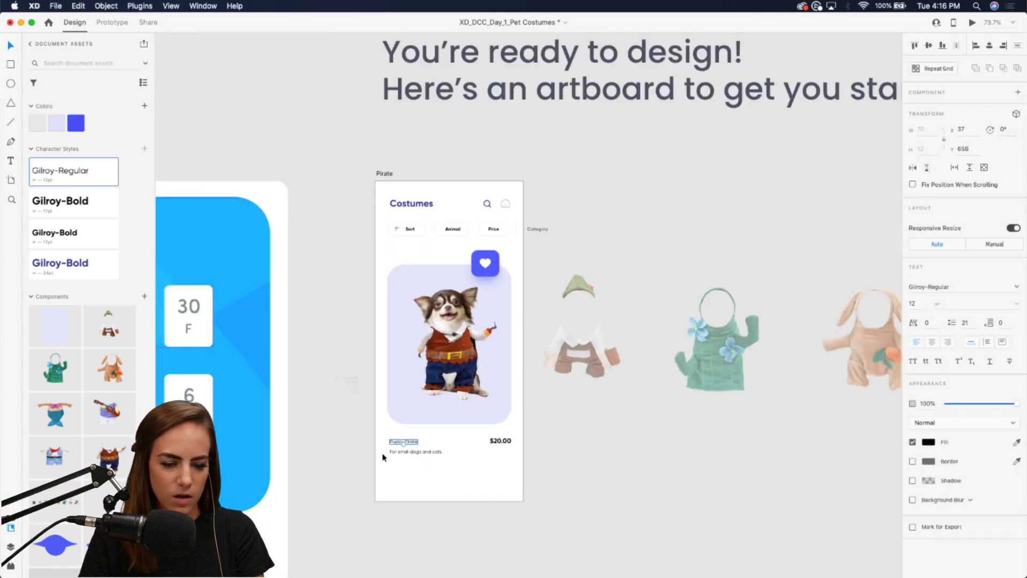
left_click(1012, 287)
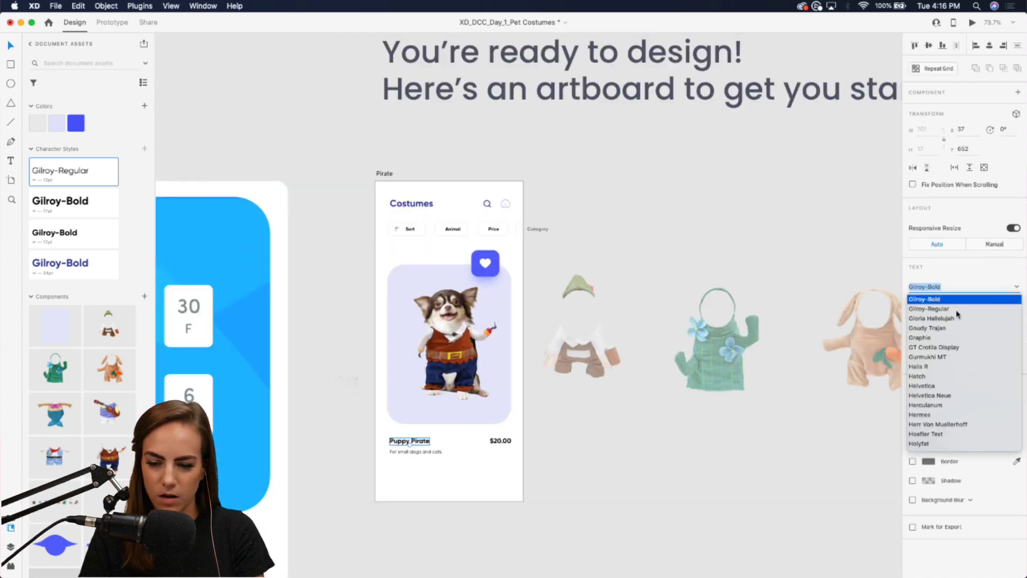
left_click(948, 311)
left_click(477, 460)
scroll(477, 461, "up", 5)
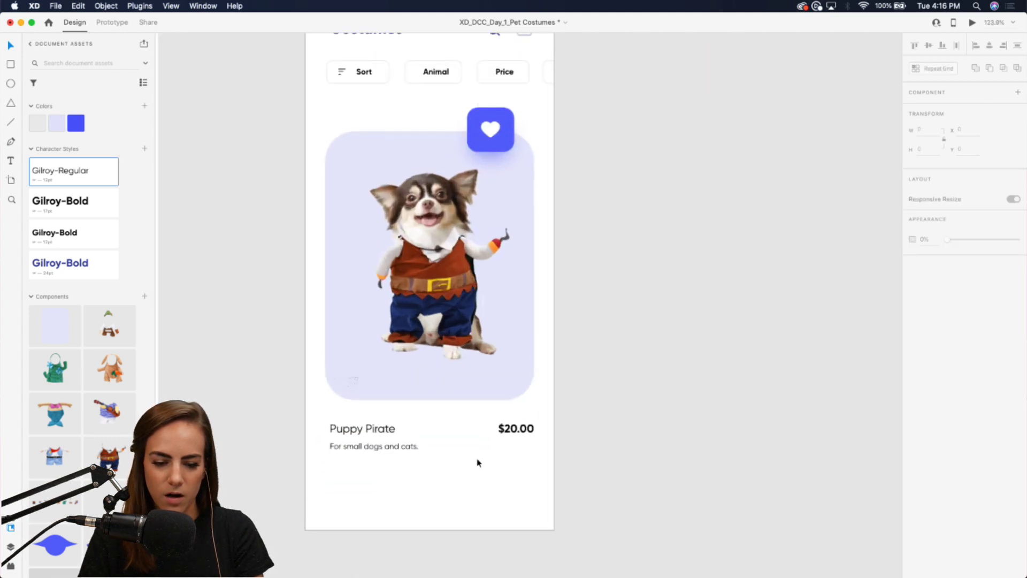
scroll(478, 462, "down", 2)
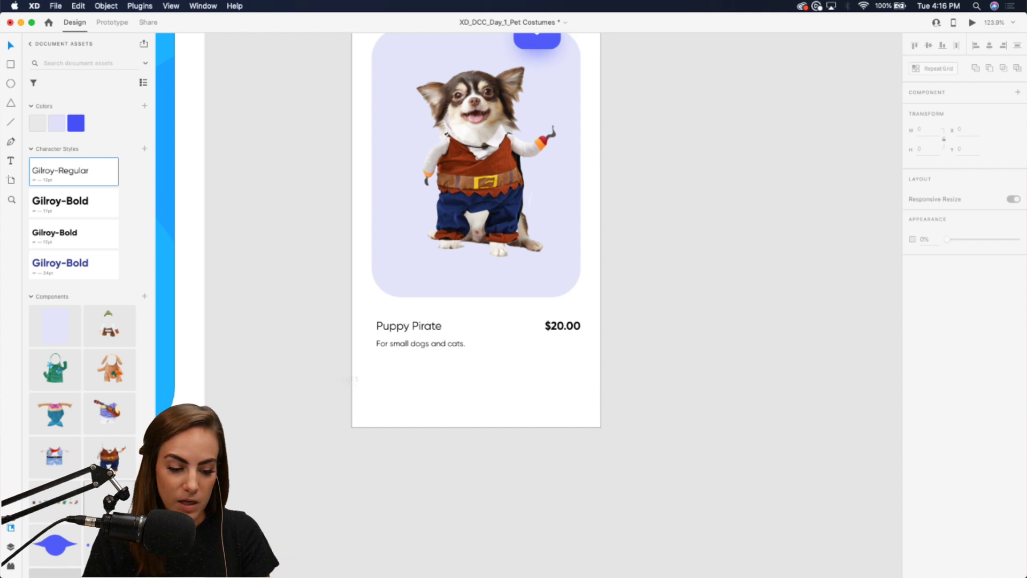
Step: Place the blue ring component on the Pirate artboard below the description, at about X 55, Y 762
left_click_drag(109, 502, 405, 382)
scroll(405, 382, "up", 10)
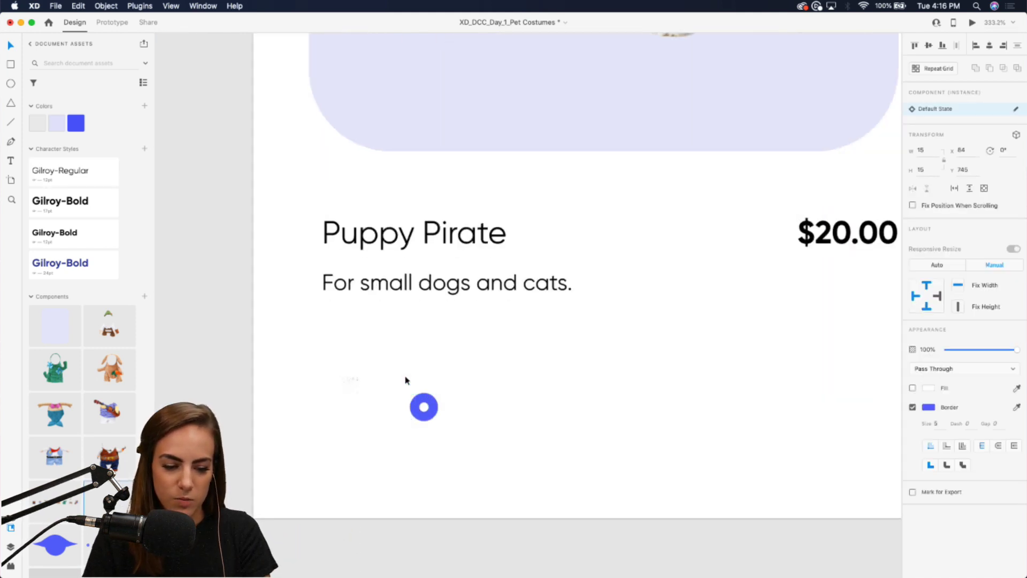
left_click_drag(436, 335, 354, 380)
scroll(354, 379, "down", 2)
left_click(436, 403)
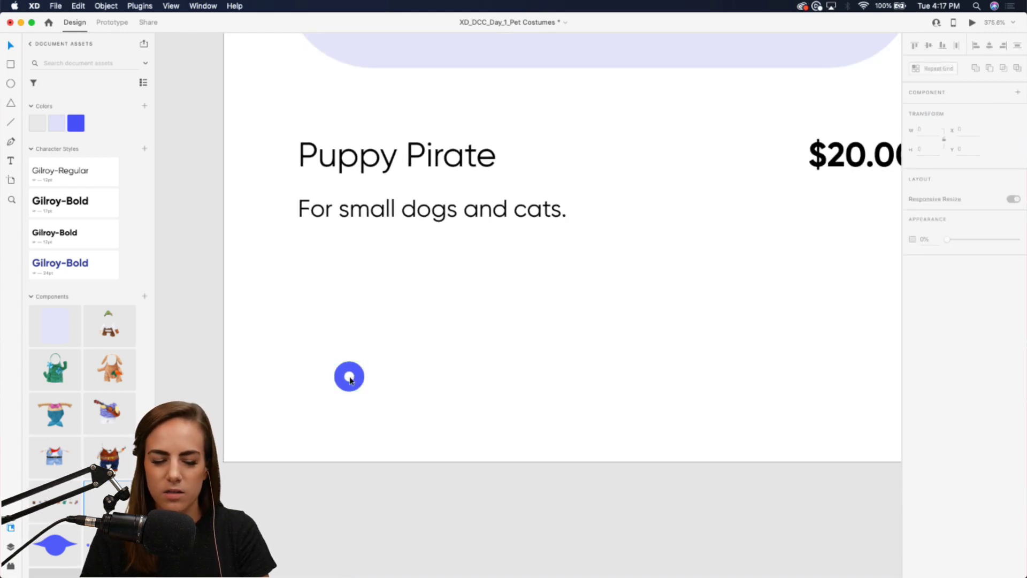
scroll(350, 386, "up", 5)
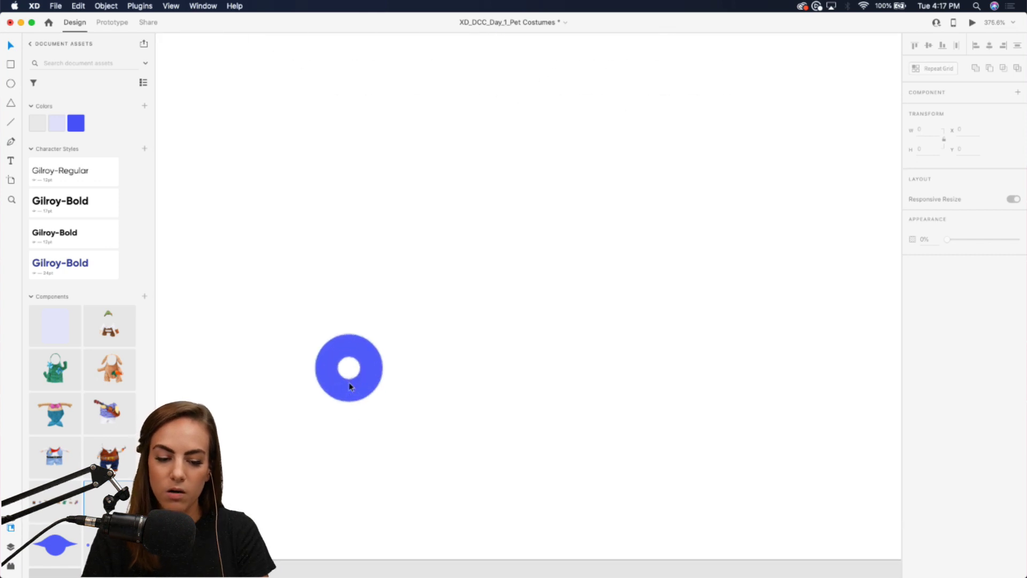
left_click(351, 387)
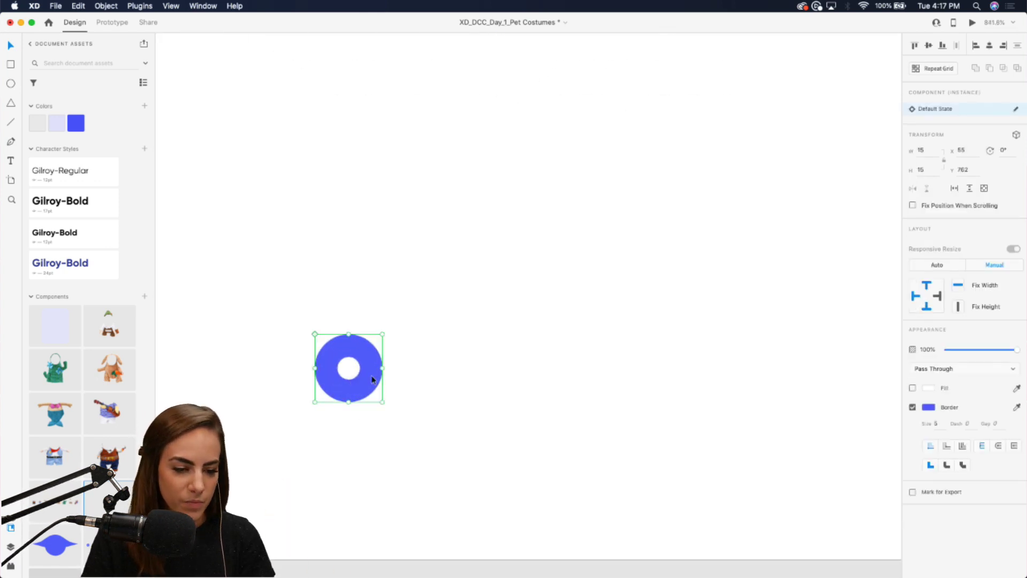
scroll(114, 459, "down", 5)
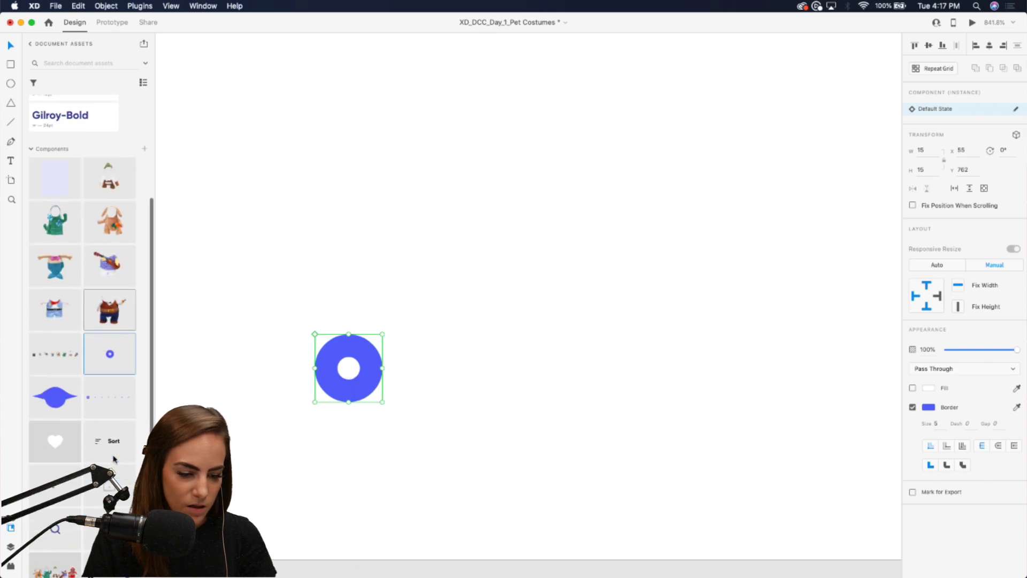
Step: Go to the ring's main component, delete the artboard instance and move the main component onto the artboard at about X 44, Y 761
right_click(366, 361)
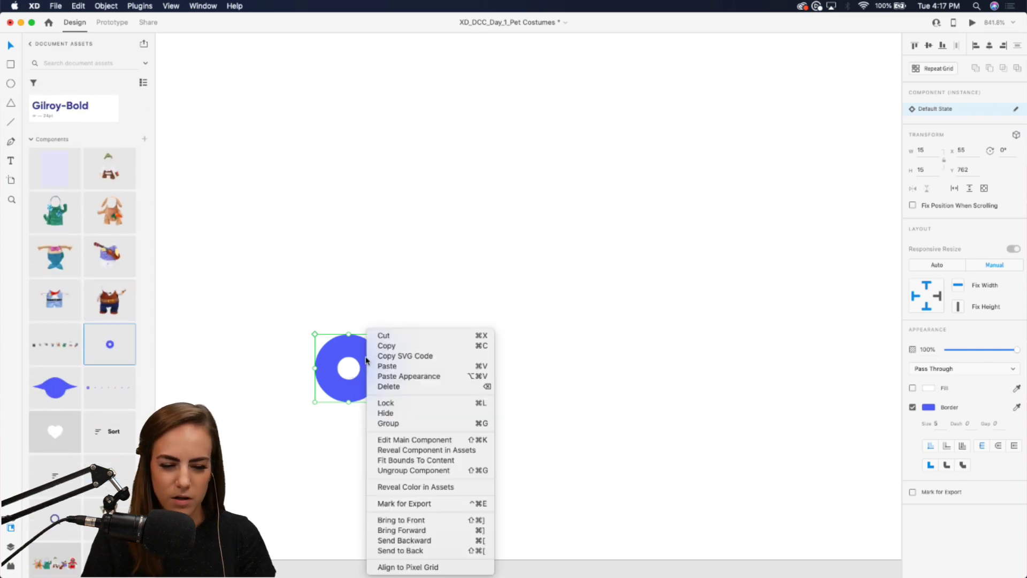
left_click(436, 443)
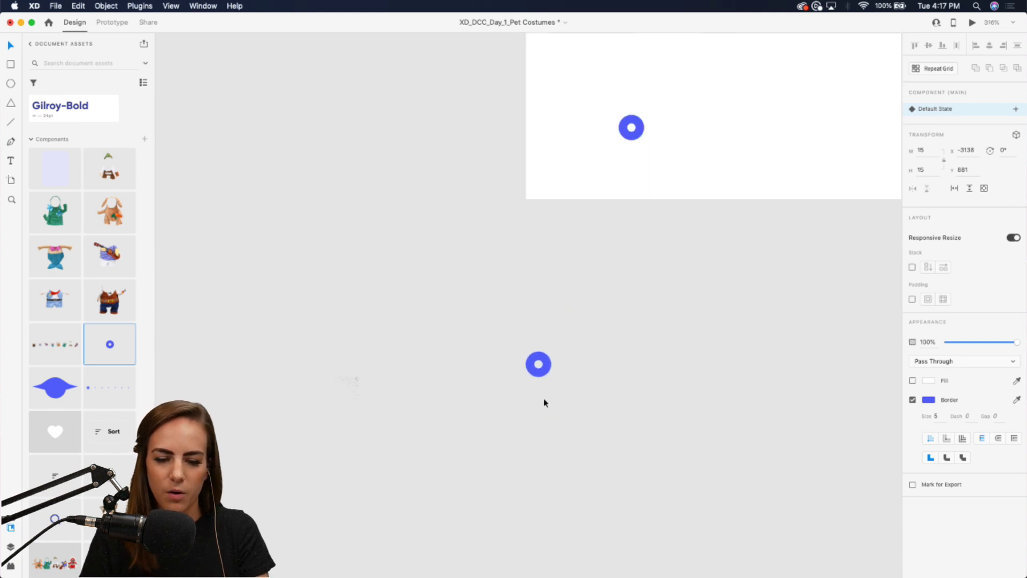
key("Delete")
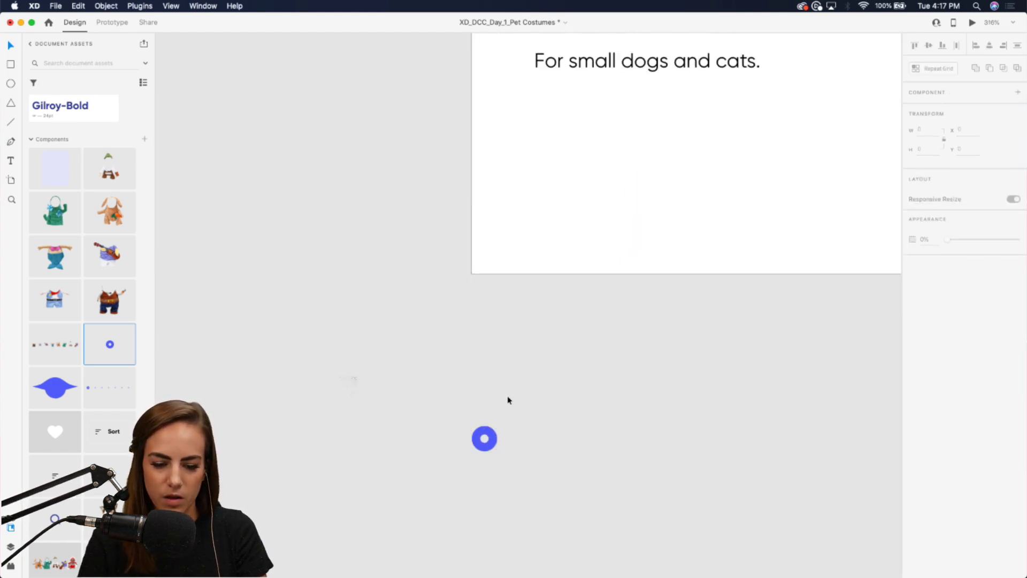
left_click_drag(507, 400, 556, 208)
scroll(554, 186, "up", 3)
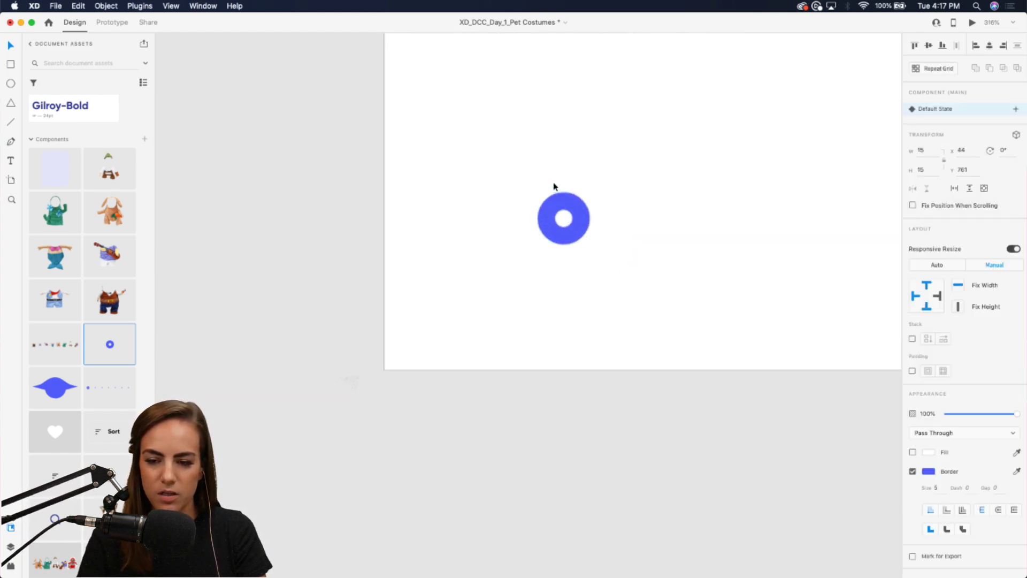
scroll(553, 186, "up", 5)
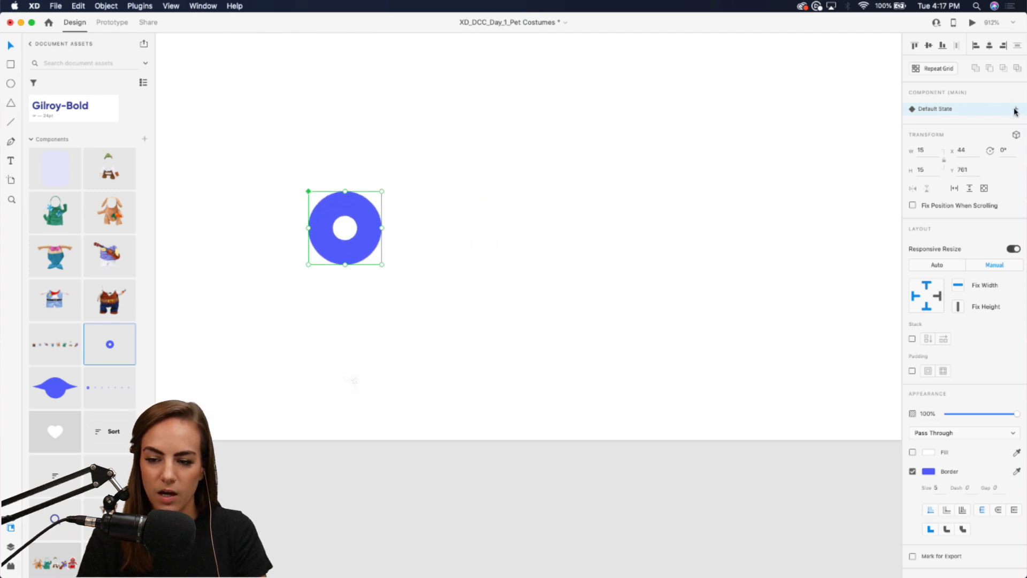
Step: Add a new state named "Selected" to the ring's main component
left_click(1016, 110)
left_click(927, 116)
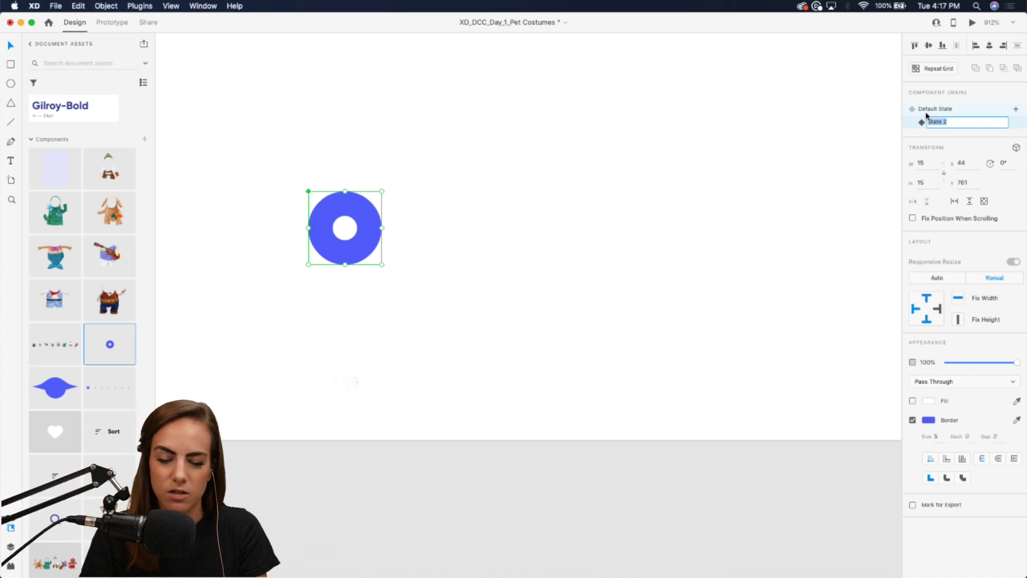
type("Selected")
key("Return")
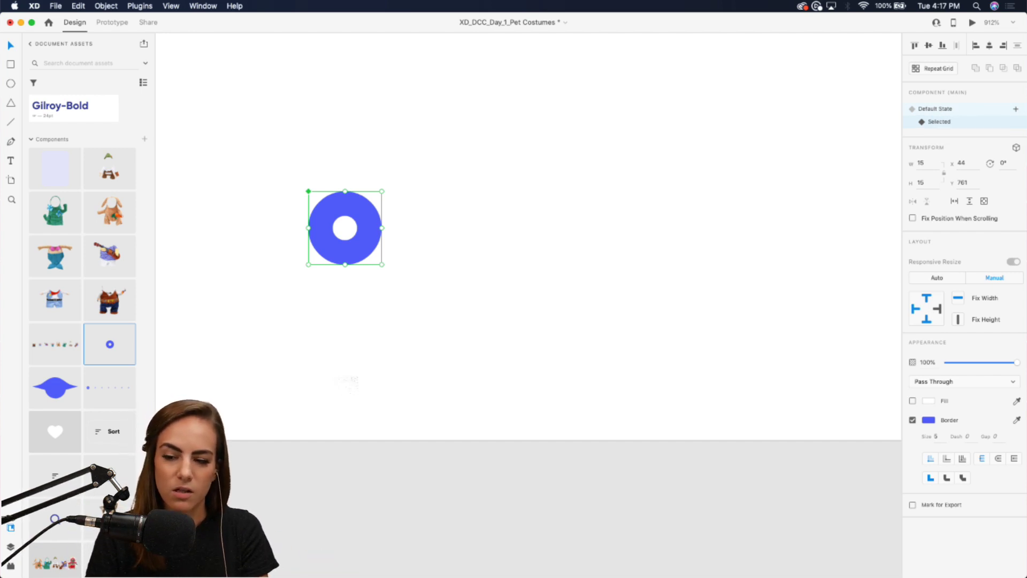
Step: Add a second new state named "Unselected" to the ring's main component
left_click(1015, 108)
left_click(952, 112)
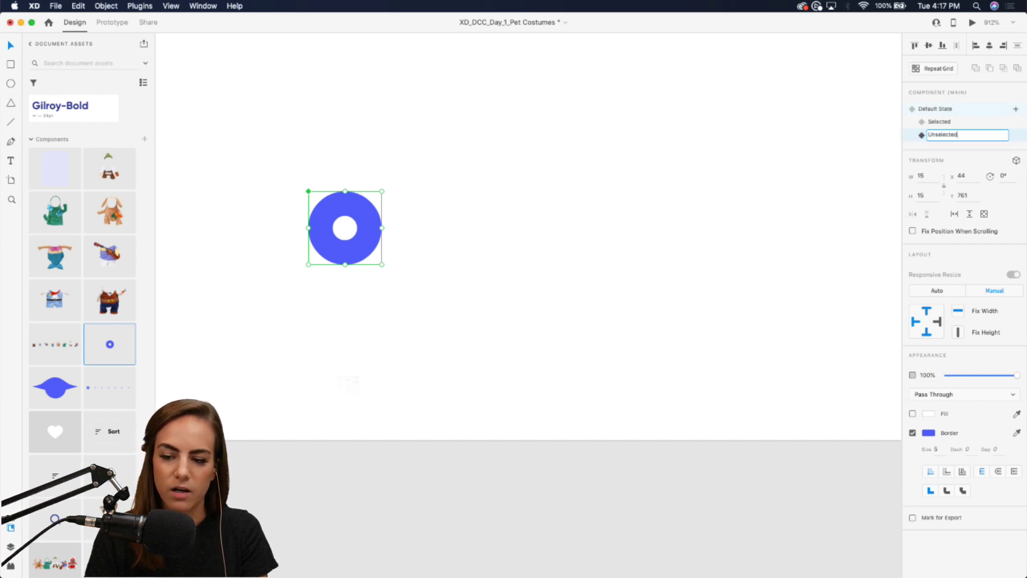
type("Unselected")
key("Return")
Step: Try to shrink the ring inside the Unselected state to a small solid dot
double_click(358, 231)
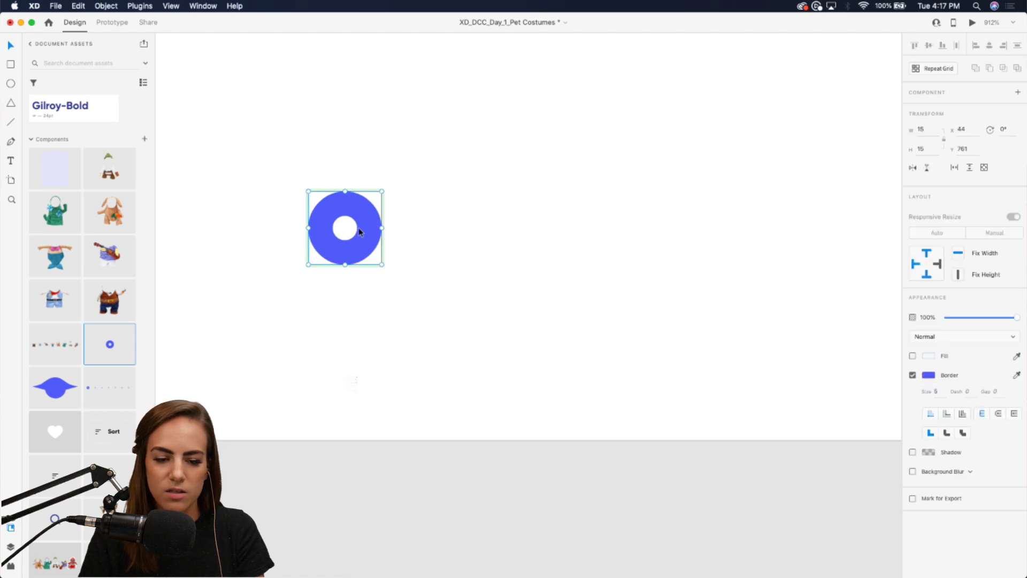
left_click_drag(381, 264, 336, 227)
left_click_drag(339, 223, 323, 211)
key("super+z")
key("super+z")
key("super+z")
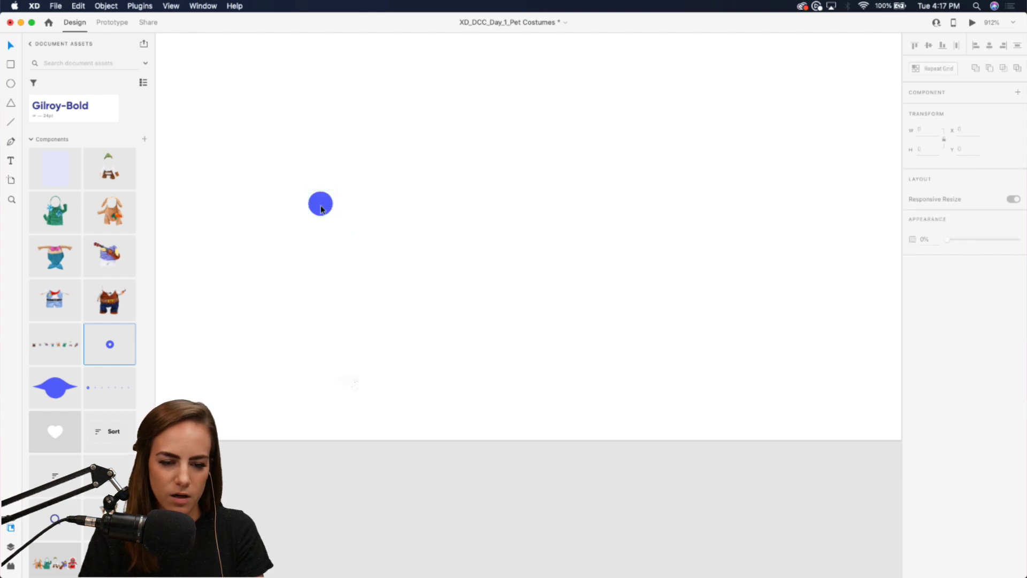
left_click(321, 208)
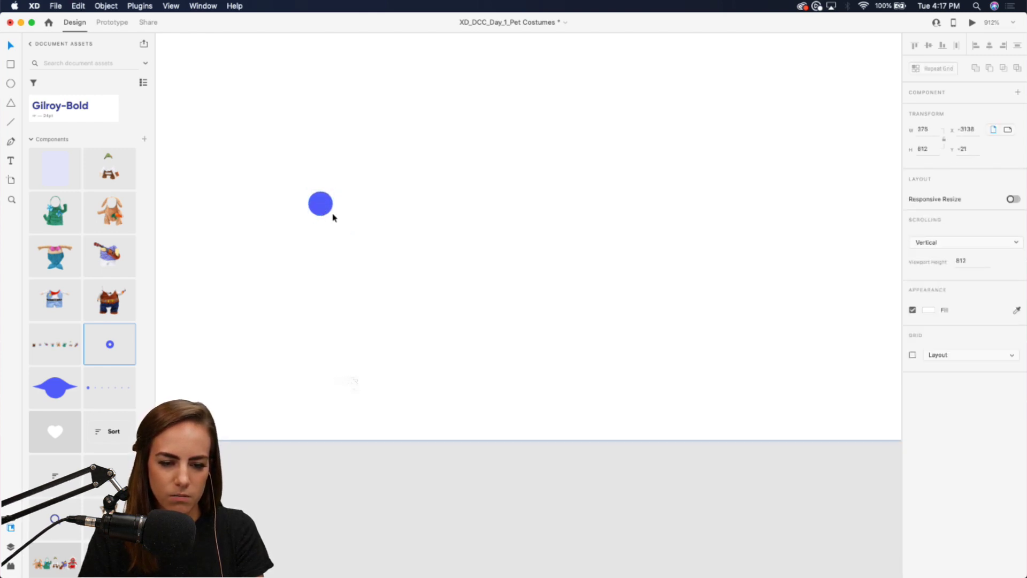
left_click(302, 480)
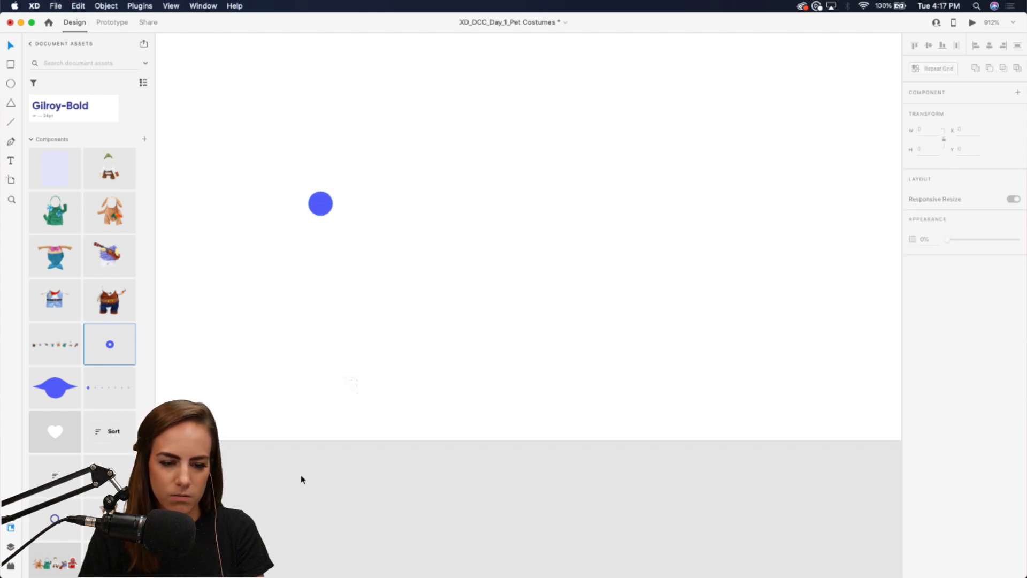
left_click(328, 200)
key("super+shift+z")
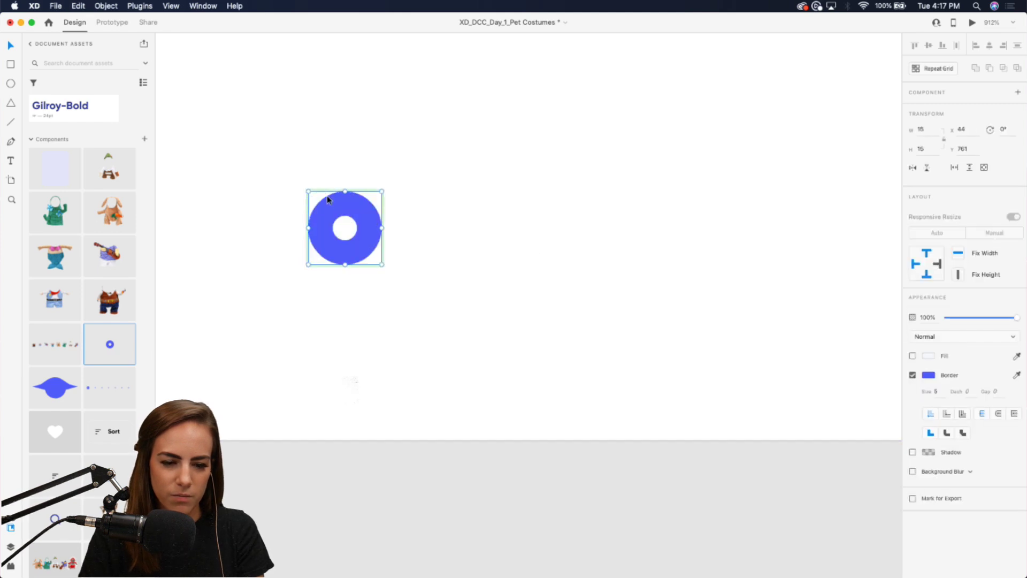
Step: Remove the Unselected circle's border, fill it with the border's blue and lower its opacity to 31%
left_click(913, 375)
left_click(912, 356)
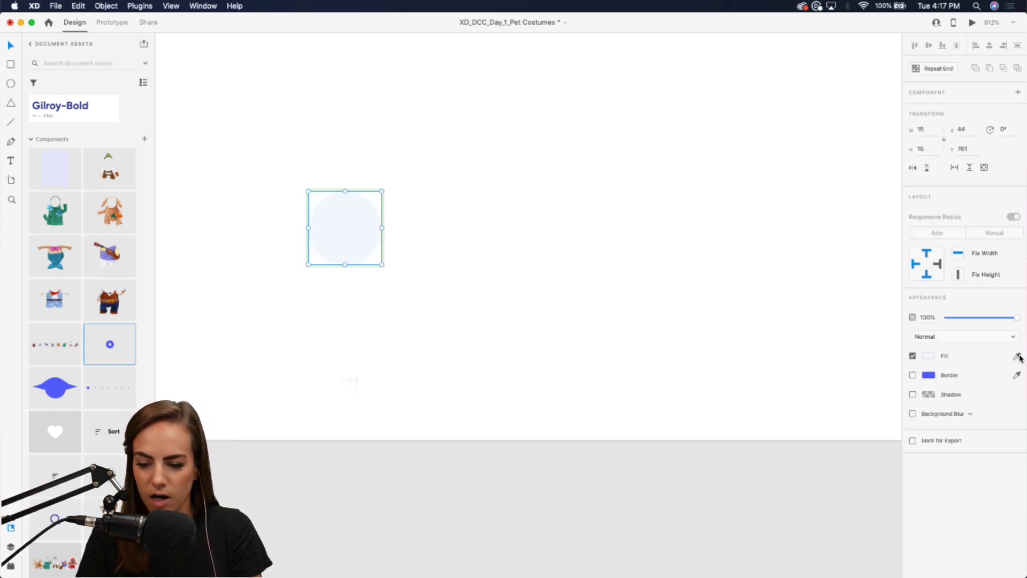
left_click_drag(928, 375, 928, 356)
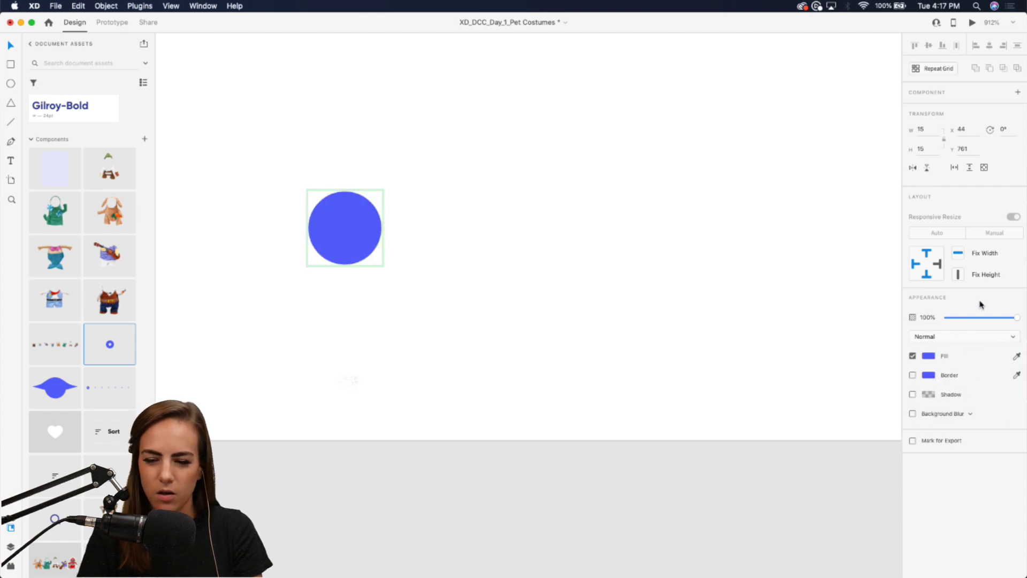
left_click(965, 317)
left_click_drag(961, 318, 969, 319)
Step: Shrink the Unselected circle to about 6 by 6, placed at about X 49, Y 766
double_click(357, 251)
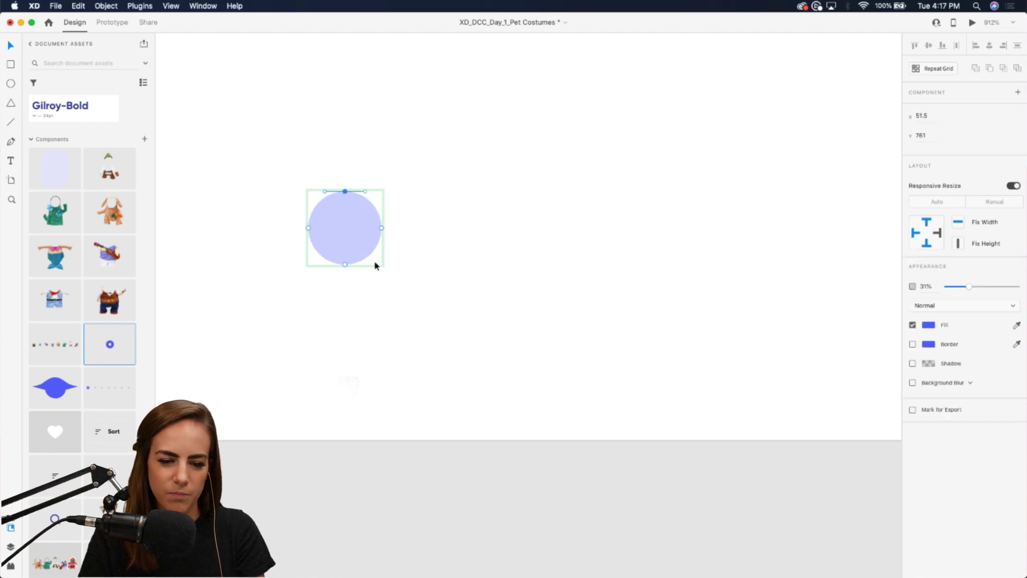
key("Escape")
left_click_drag(382, 265, 345, 232)
left_click(400, 310)
left_click(350, 233)
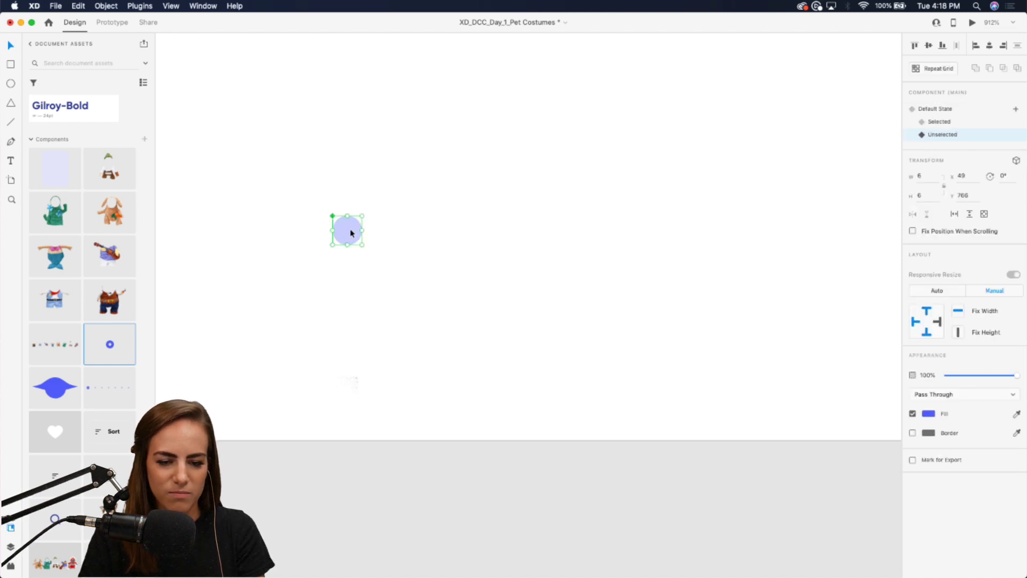
Step: Show the ring in its Selected state and place a copy in the Unselected state beside it at about X 78, Y 766
left_click(937, 123)
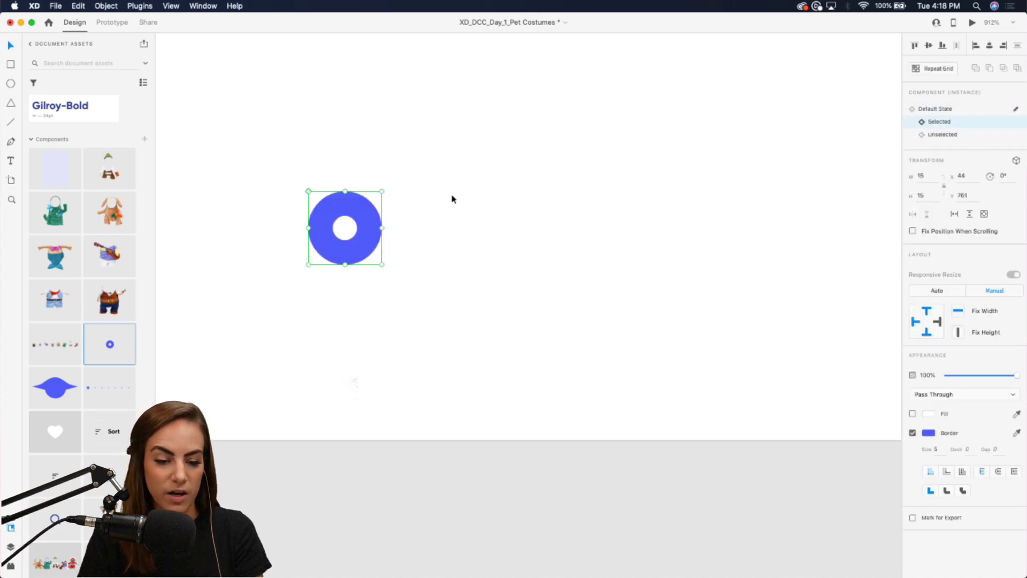
left_click_drag(377, 222, 497, 223)
left_click(941, 135)
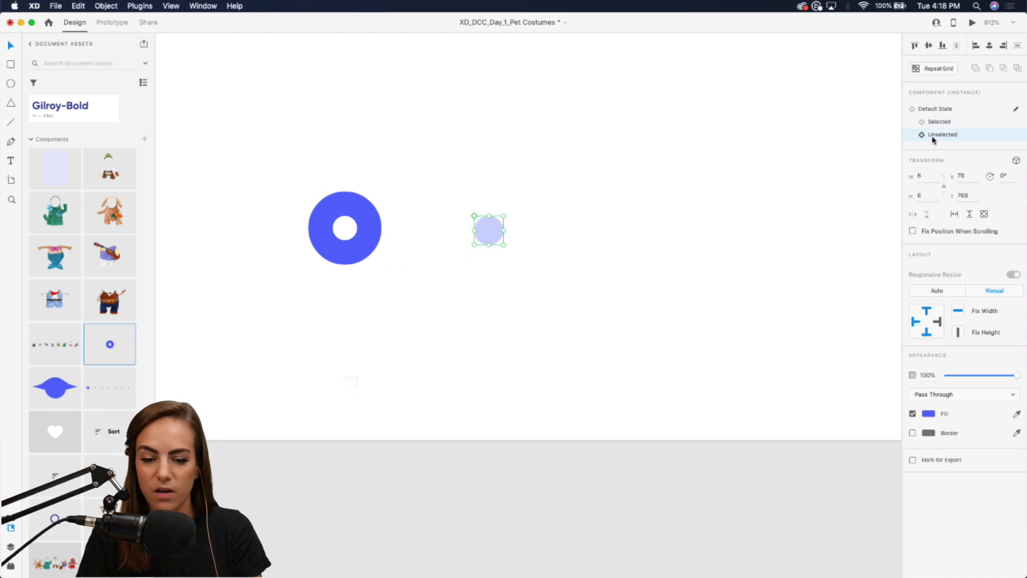
Step: Move the Unselected dot to about X 82 and turn it into a horizontal repeat grid of seven dots, about 178 wide
scroll(511, 140, "down", 5)
scroll(512, 139, "up", 3)
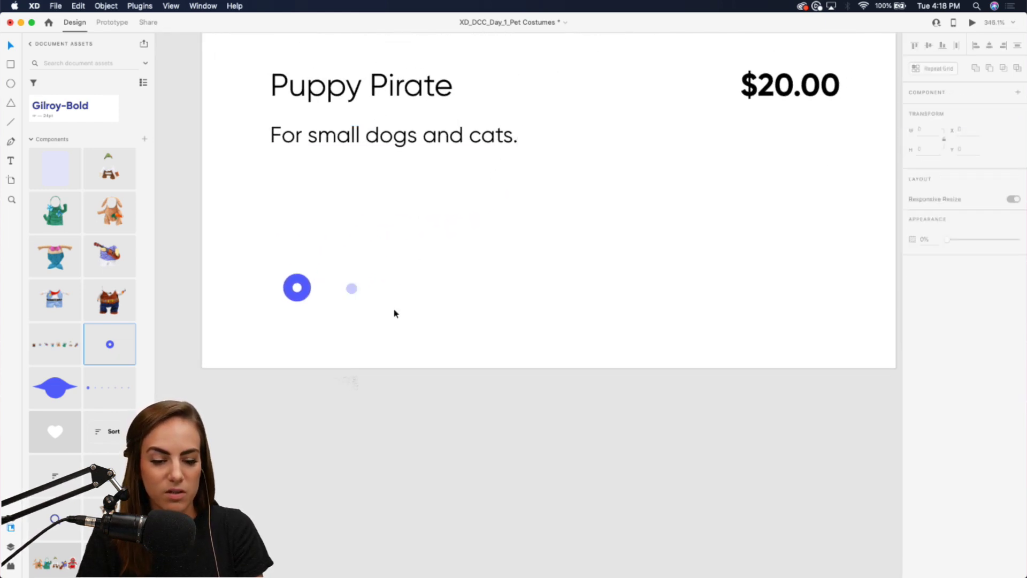
left_click_drag(351, 290, 357, 293)
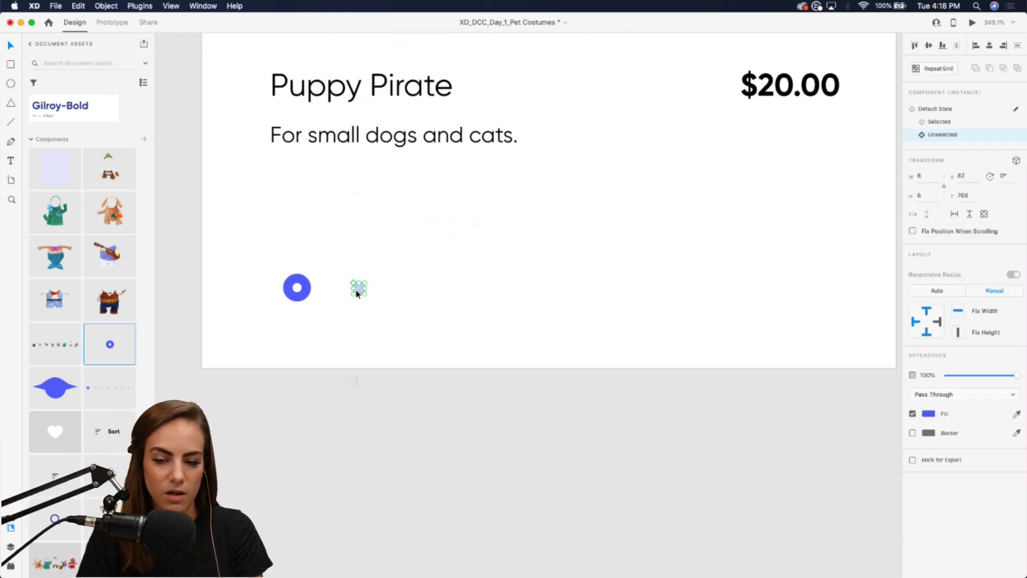
left_click(931, 69)
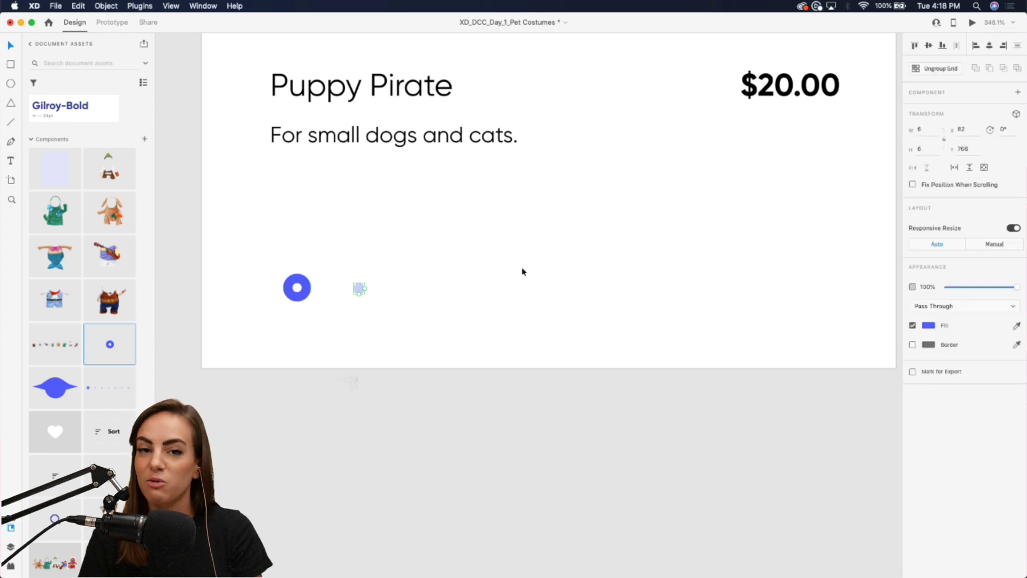
left_click_drag(363, 288, 667, 297)
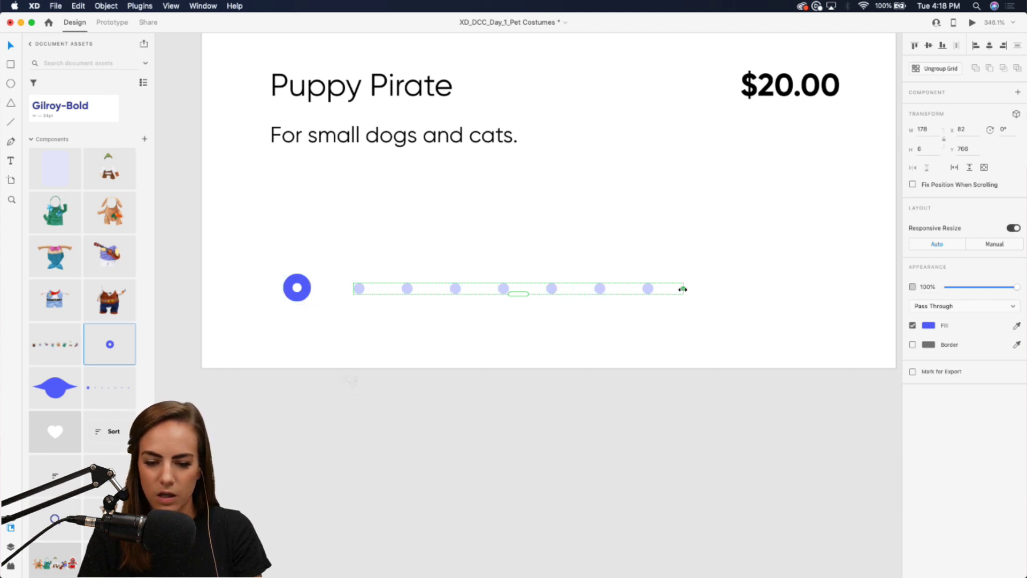
Step: Shorten the dot repeat grid to six dots and move it with the ring to about X 87, Y 744
left_click_drag(683, 289, 645, 289)
scroll(639, 319, "down", 5)
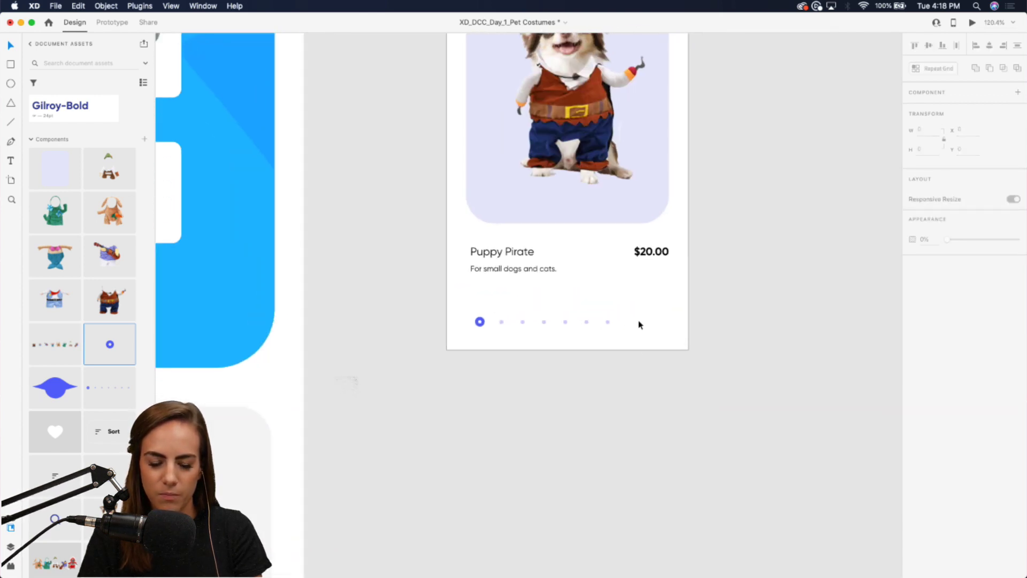
left_click_drag(637, 339, 508, 312)
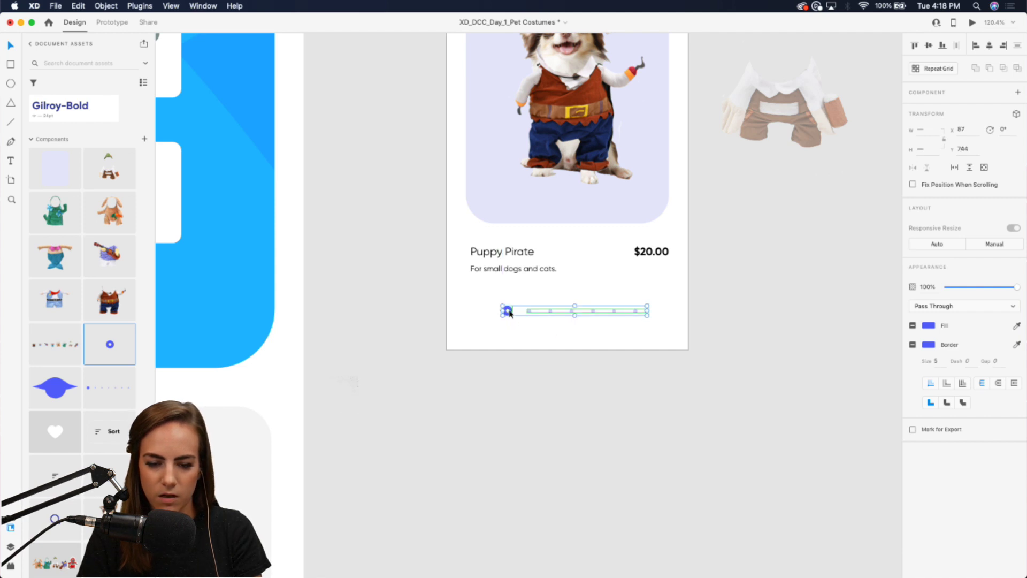
Step: Widen the spacing between the six dots to a grid about 206 wide and shift ring and dots to about X 81
left_click(544, 338)
scroll(544, 338, "up", 5)
left_click(531, 313)
left_click_drag(562, 278, 568, 278)
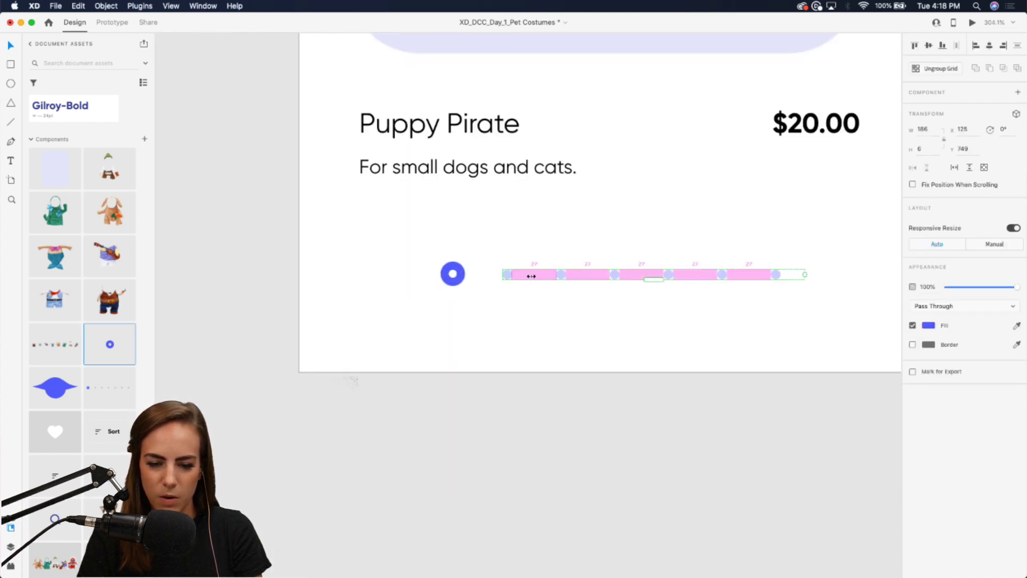
left_click_drag(665, 329, 452, 272)
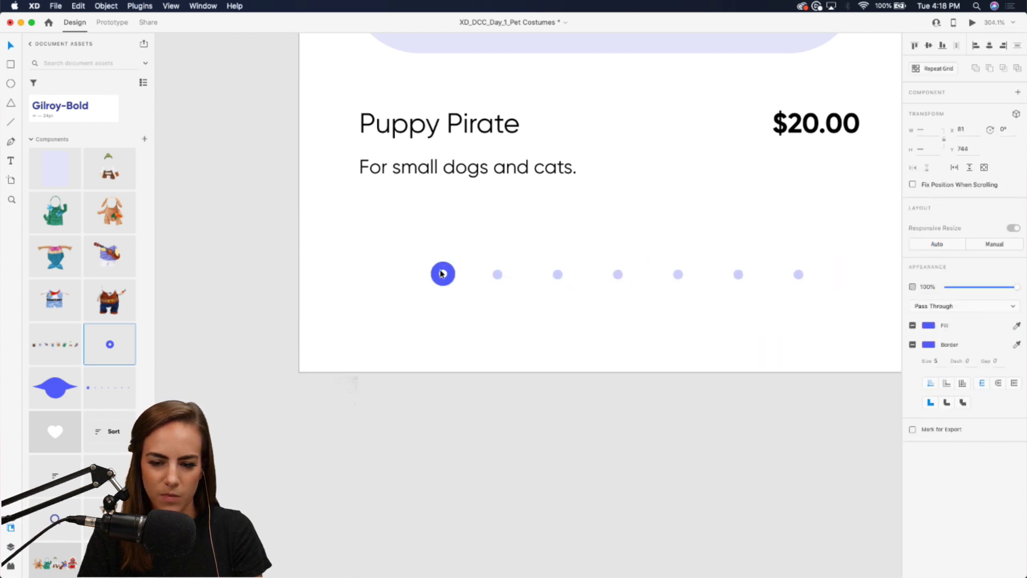
left_click(422, 342)
Step: Place the blue wave component under the ring at the Pirate artboard's lower edge, at about X 41, Y 794
scroll(423, 342, "down", 3)
left_click_drag(56, 387, 442, 354)
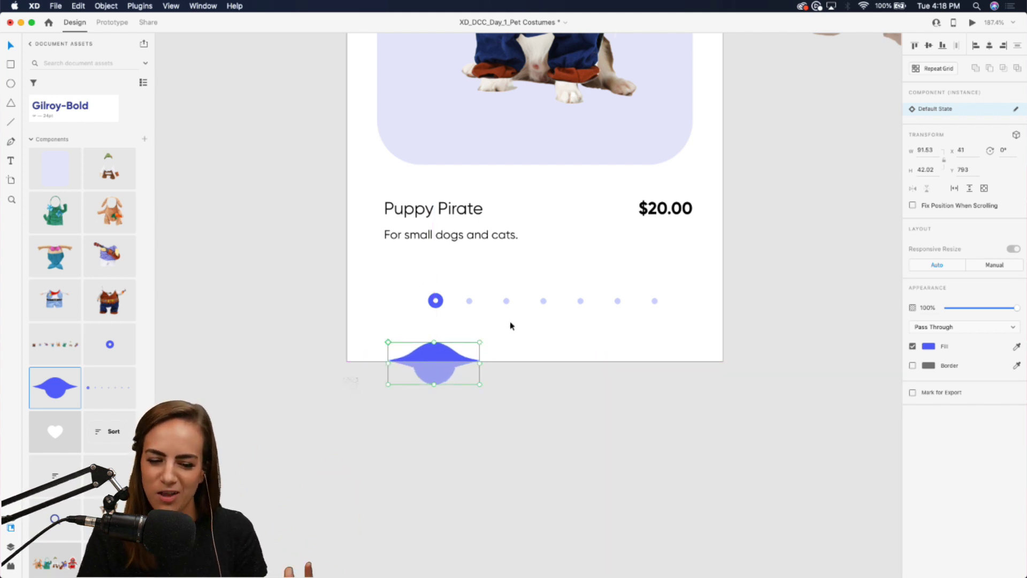
left_click(479, 335)
scroll(438, 346, "up", 5)
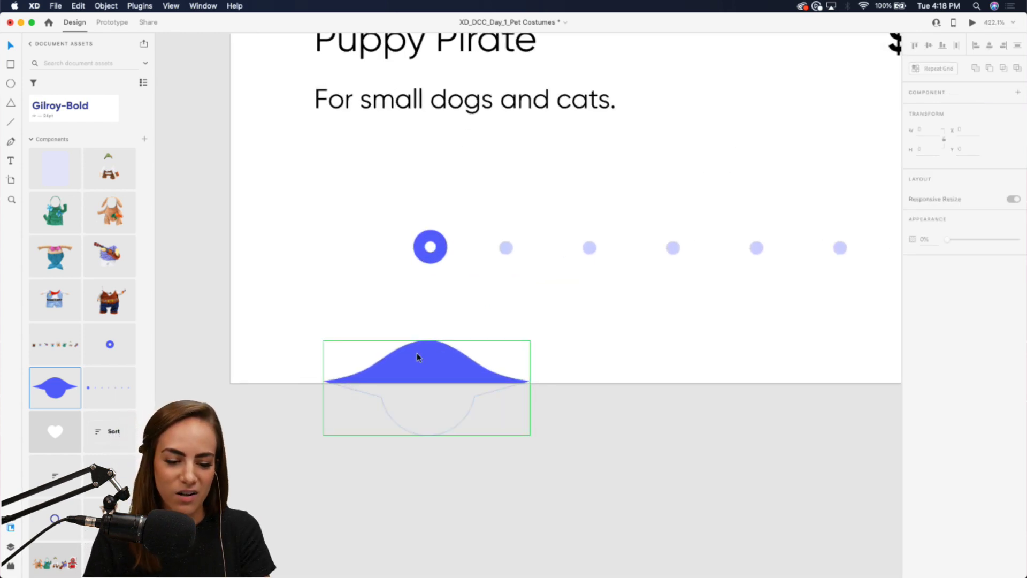
left_click(417, 354)
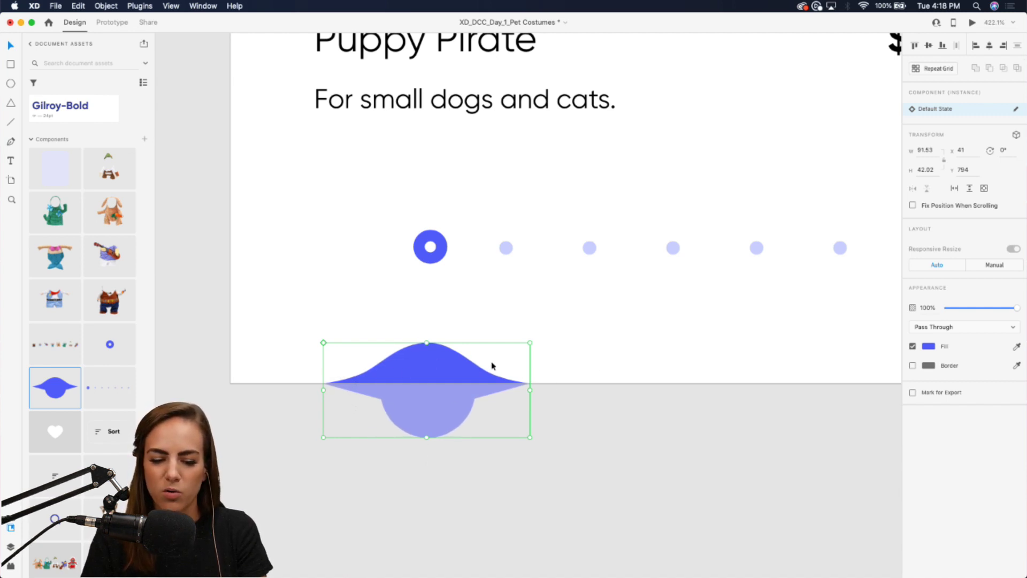
Step: Lower the ring and the dot grid together to about Y 749, closer to the blue wave
scroll(628, 368, "down", 5)
left_click_drag(675, 374, 449, 351)
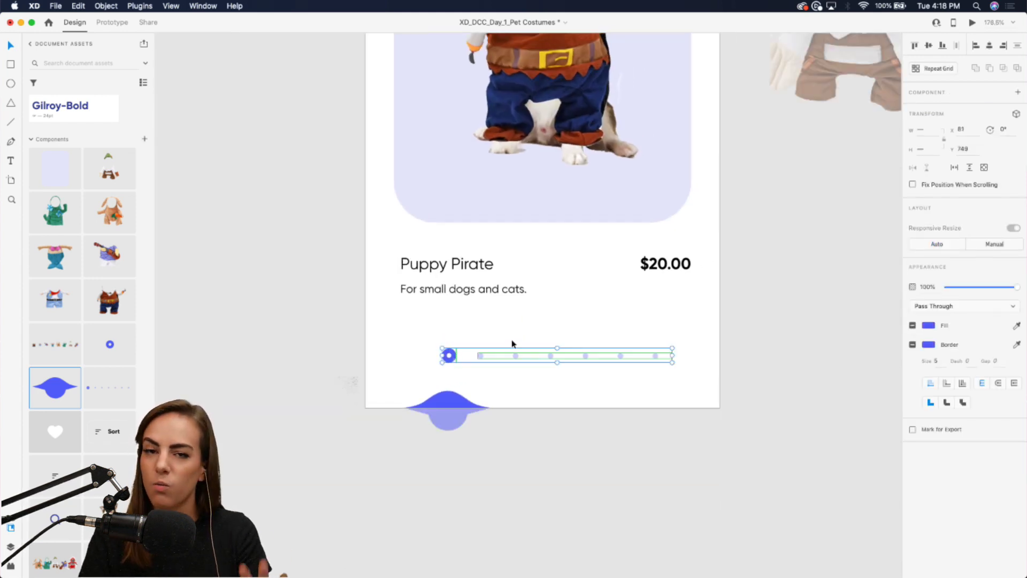
left_click(532, 323)
Step: Review the Pirate artboard's layout and the costume strip extending beyond its edge
scroll(533, 323, "down", 5)
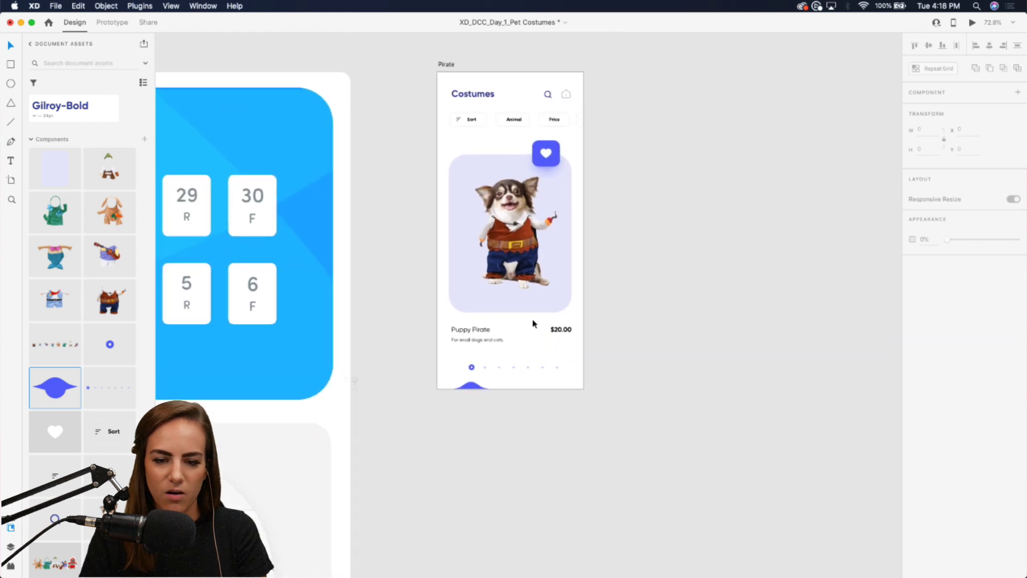
scroll(533, 323, "up", 3)
scroll(533, 323, "right", 3)
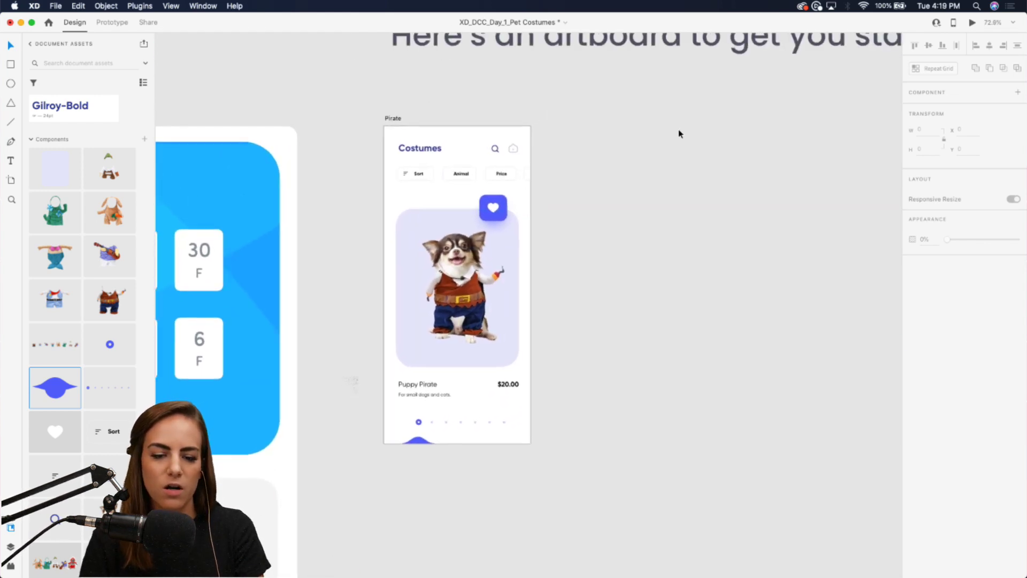
scroll(678, 129, "up", 3)
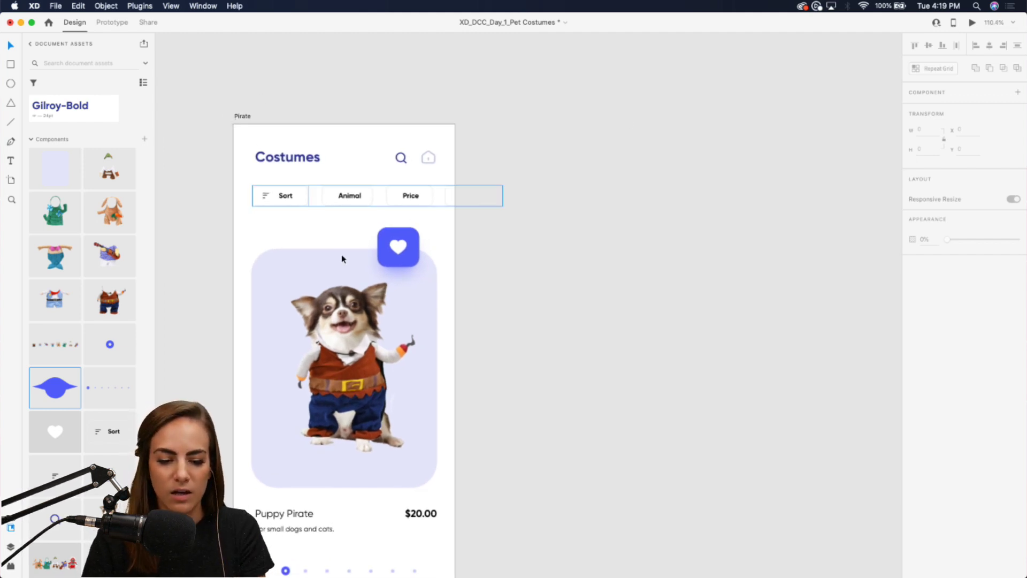
left_click(353, 413)
scroll(332, 409, "right", 3)
scroll(321, 407, "left", 3)
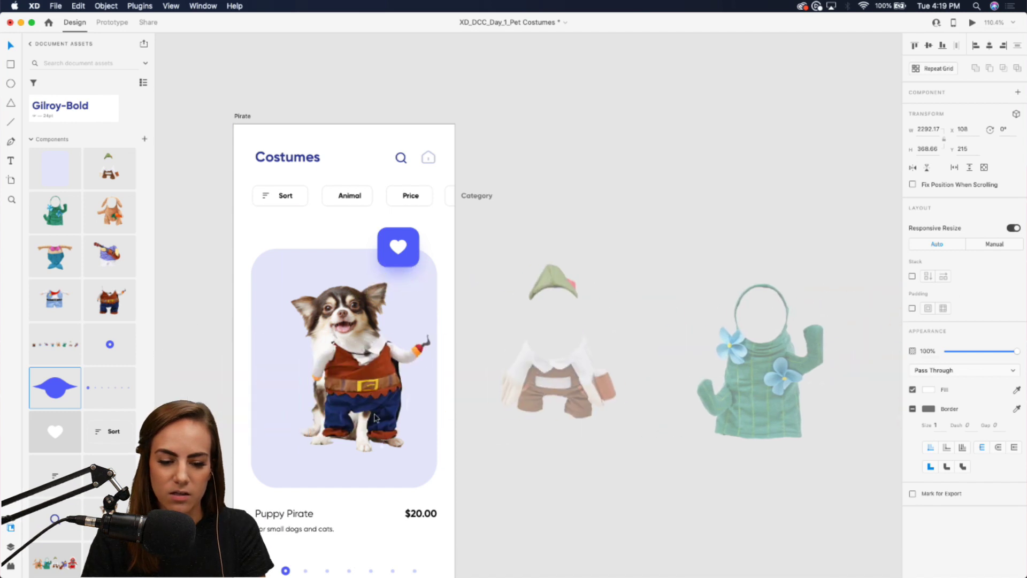
scroll(307, 404, "right", 2)
left_click(720, 170)
scroll(720, 170, "down", 3)
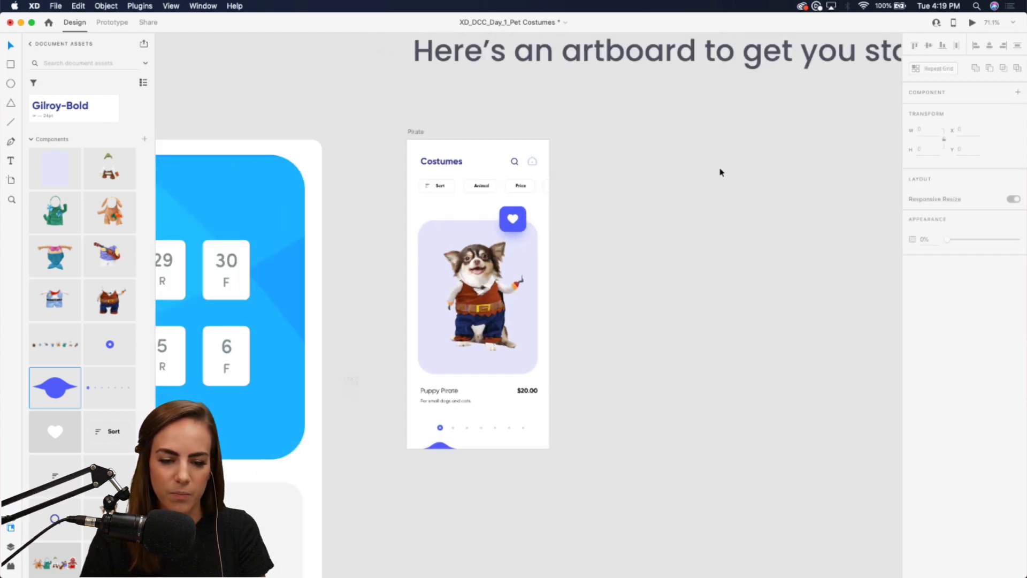
scroll(720, 172, "up", 3)
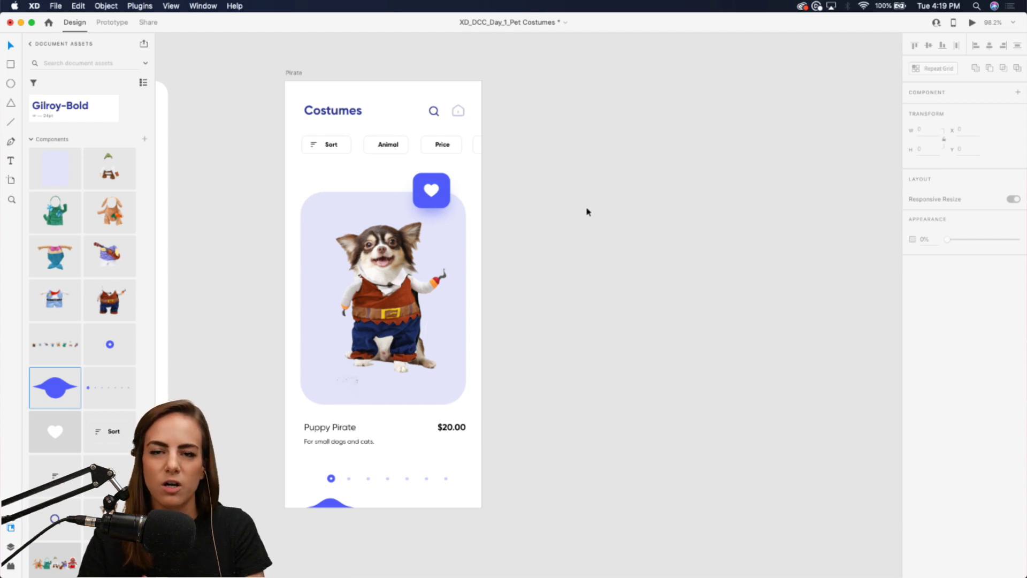
scroll(587, 211, "left", 3)
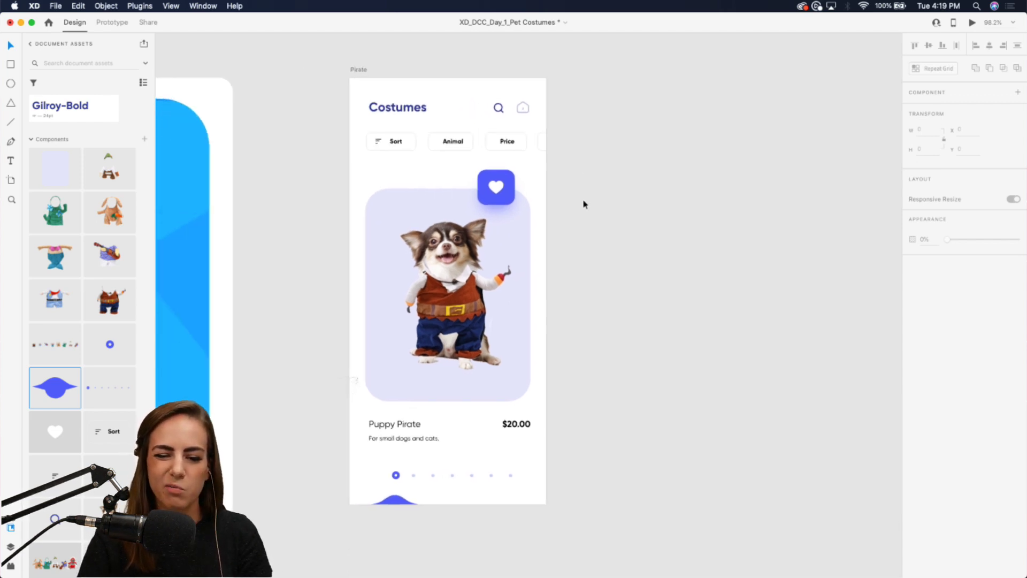
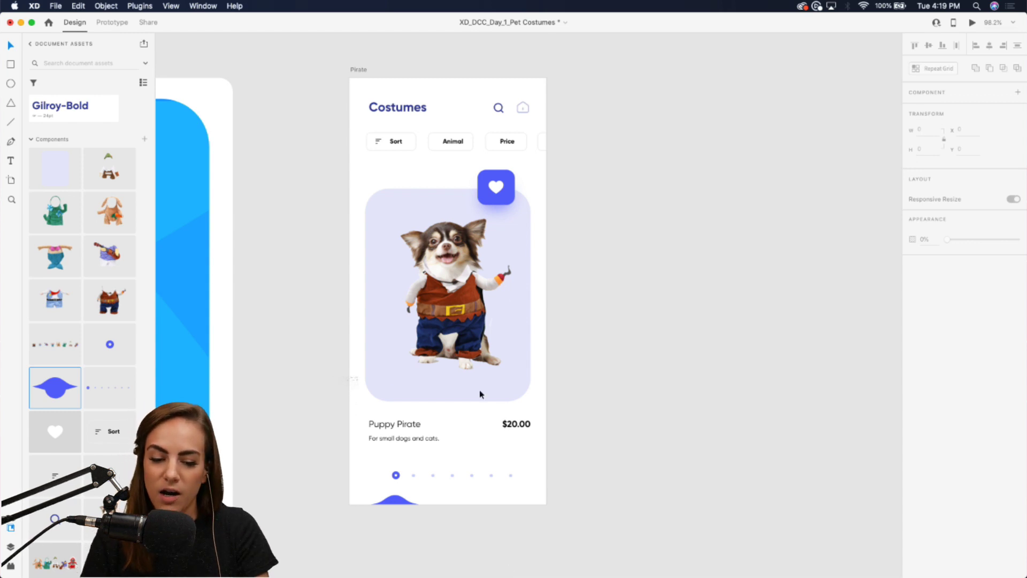
Step: Duplicate the Pirate artboard and slide the copy's costume strip to about X -251, putting the green-hat outfit on the dog
left_click(360, 70)
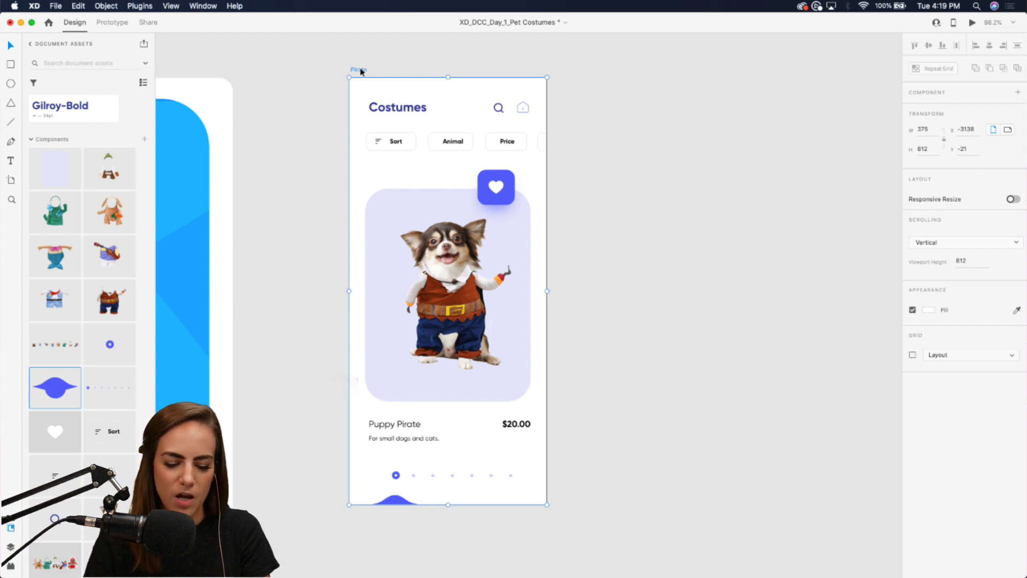
key("super+d")
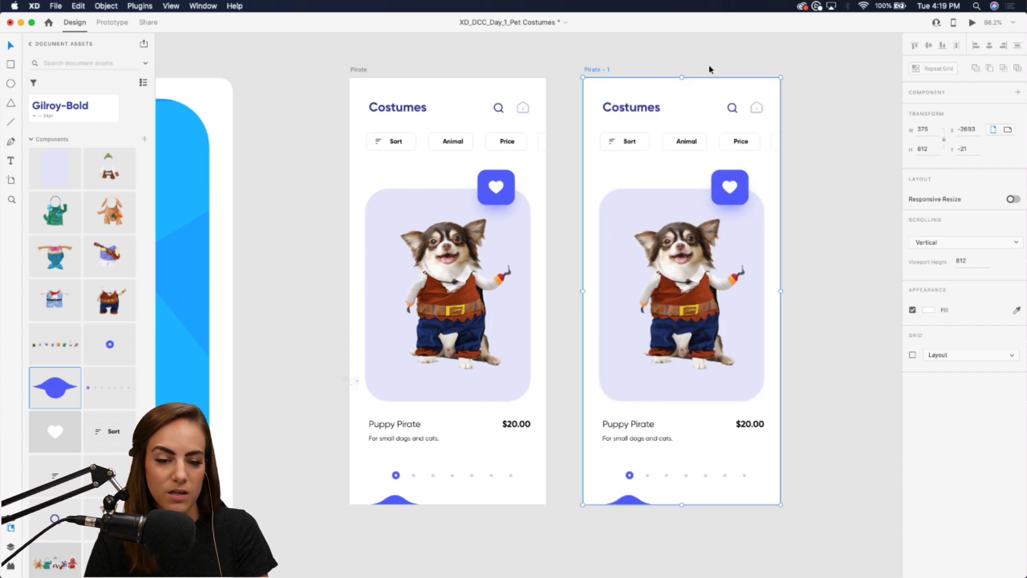
double_click(591, 69)
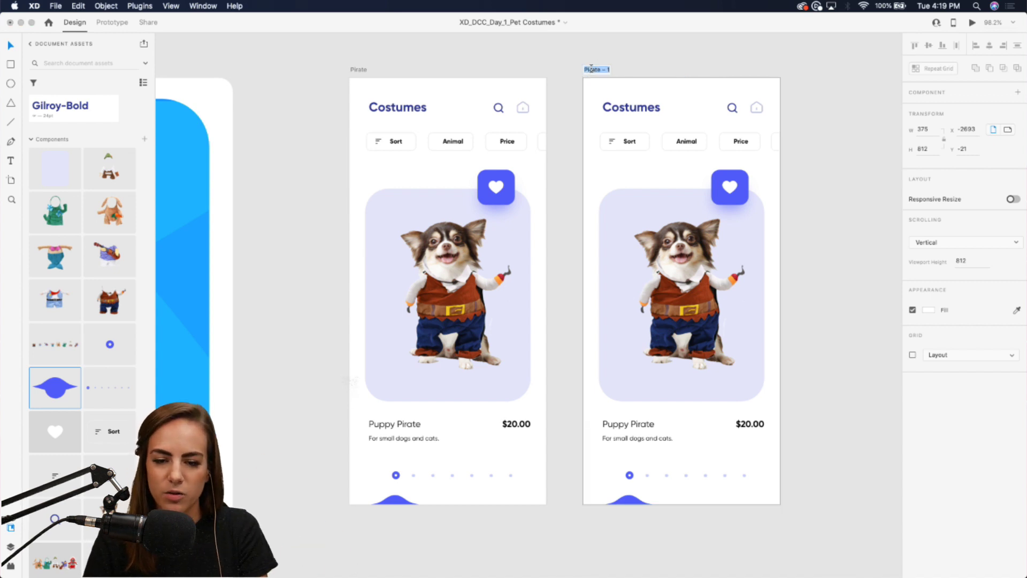
left_click_drag(692, 308, 516, 308)
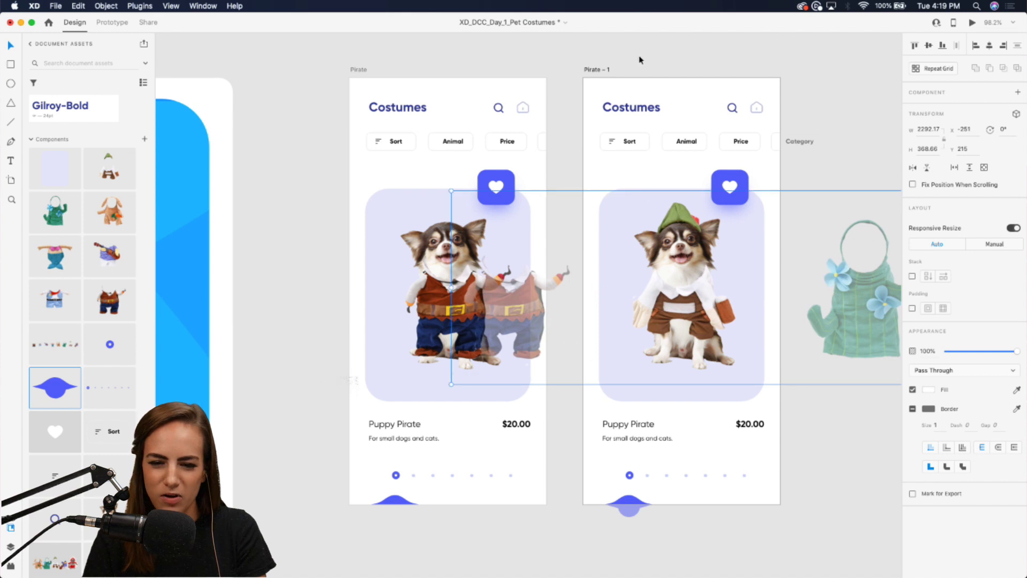
Step: Rename the duplicated artboard Robin Hood and move its blue wave under the second slider position
double_click(598, 69)
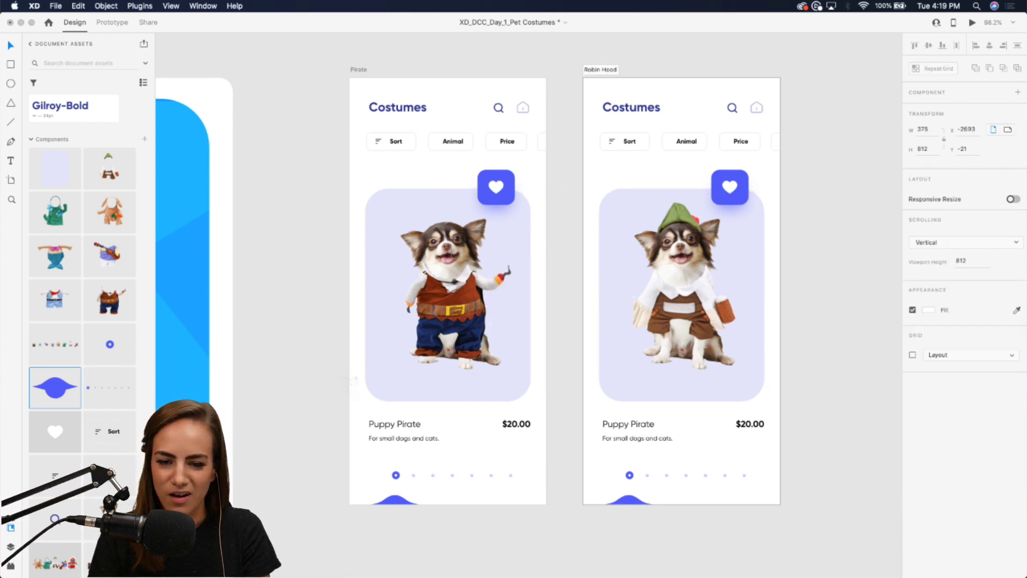
left_click(704, 54)
scroll(704, 54, "right", 5)
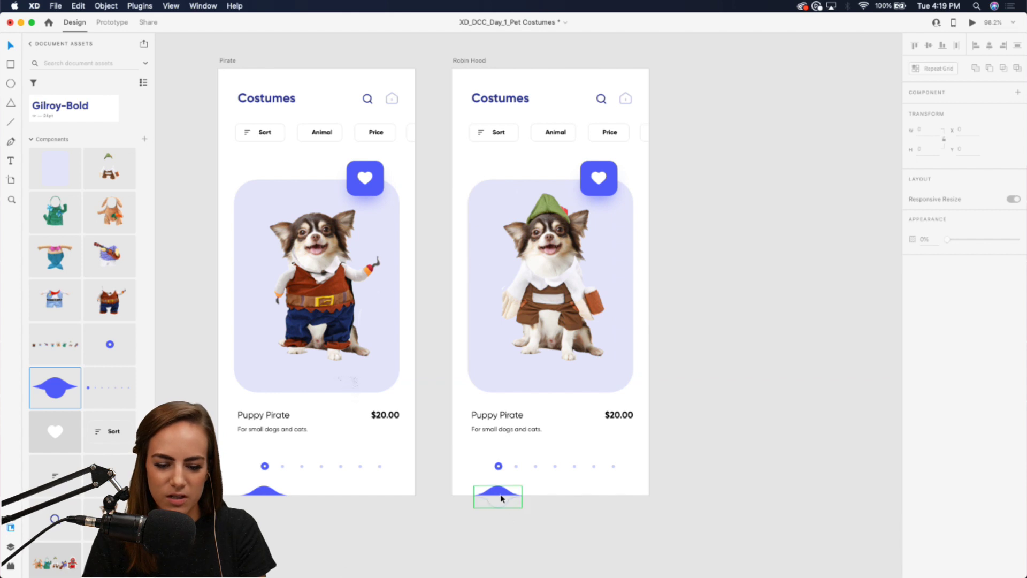
left_click_drag(499, 493, 523, 489)
Step: Ungroup the Robin Hood artboard's dot repeat grid into individual dots
scroll(515, 492, "up", 5)
left_click(510, 391)
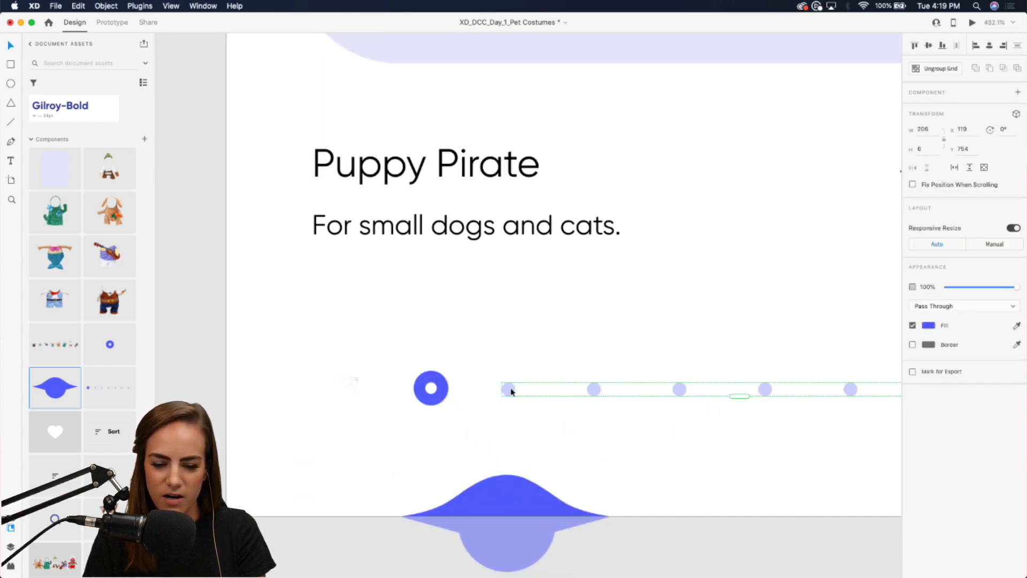
right_click(510, 392)
left_click(556, 443)
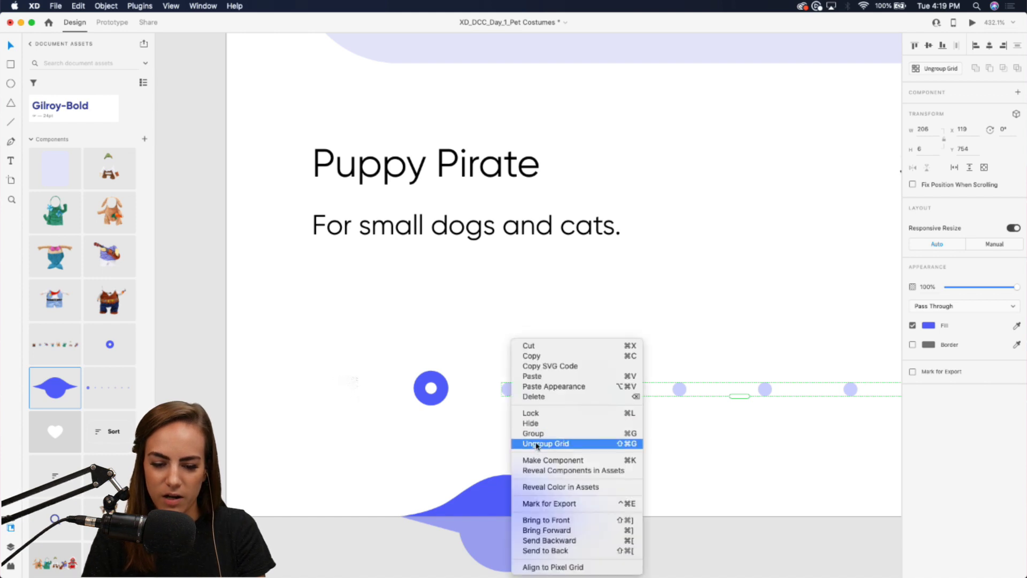
Step: On the Robin Hood slider, switch the second dot to the Selected state and the first ring to Unselected
left_click(509, 396)
left_click(508, 393)
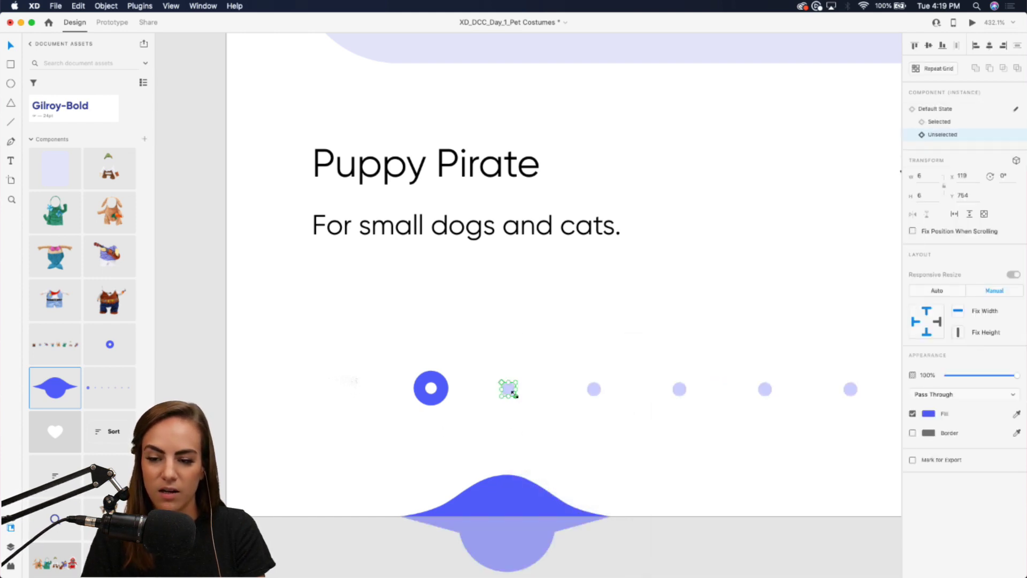
left_click(939, 122)
left_click(434, 379)
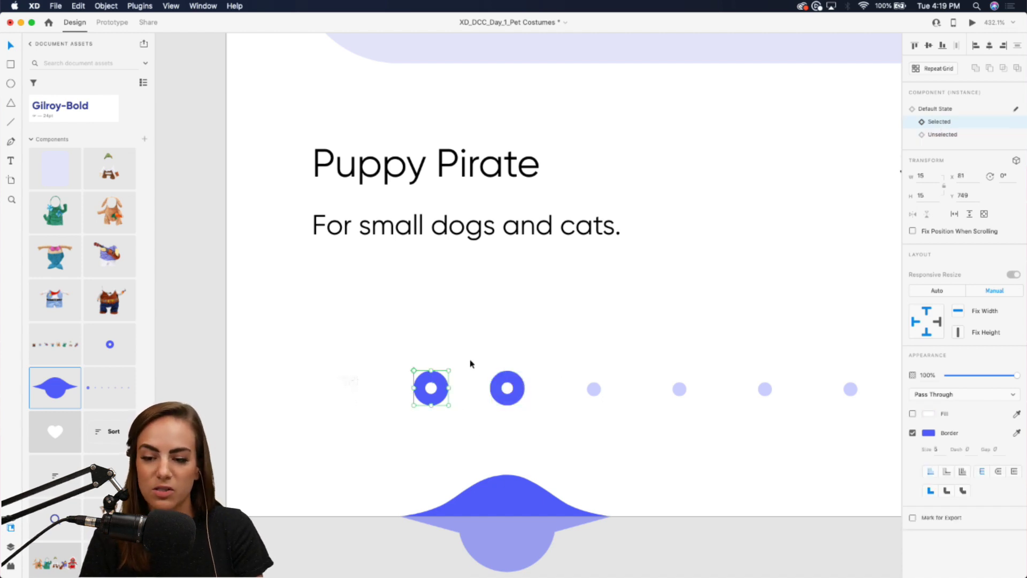
left_click(939, 135)
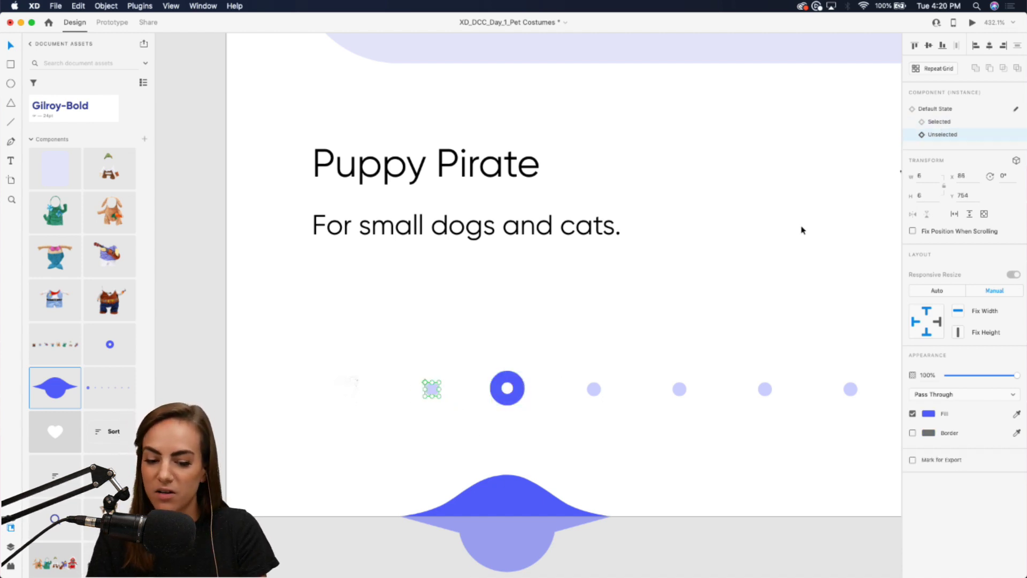
Step: Duplicate the Robin Hood artboard and move the copy's blue wave under the third dot, at about X 113, Y 794
scroll(801, 230, "down", 10)
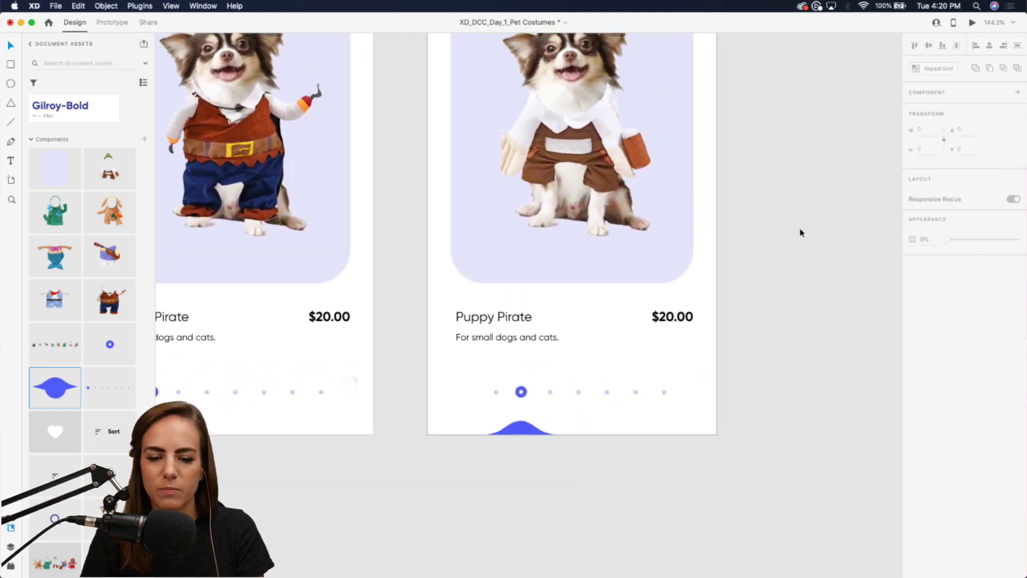
scroll(801, 232, "down", 5)
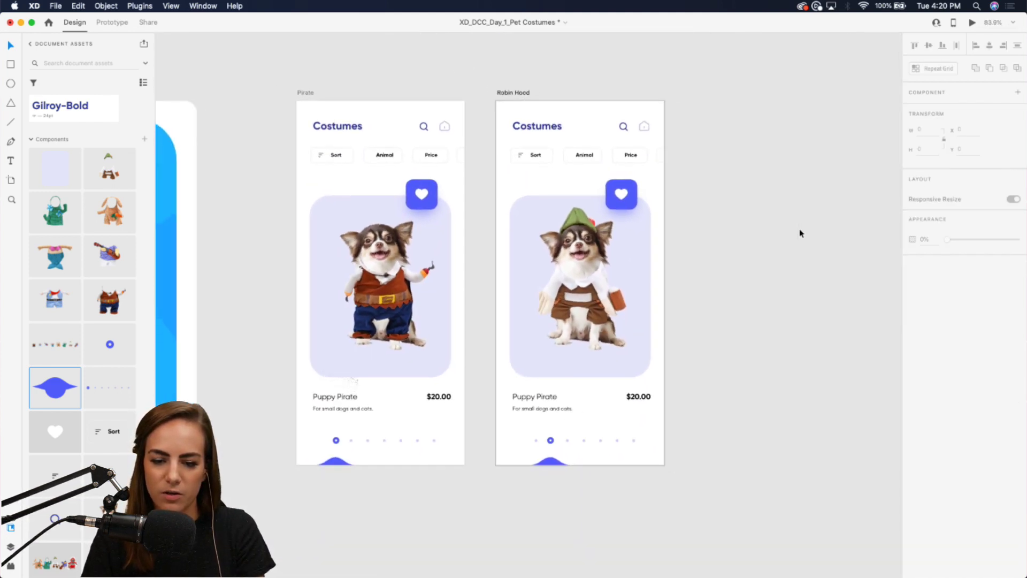
left_click(511, 92)
key("super+d")
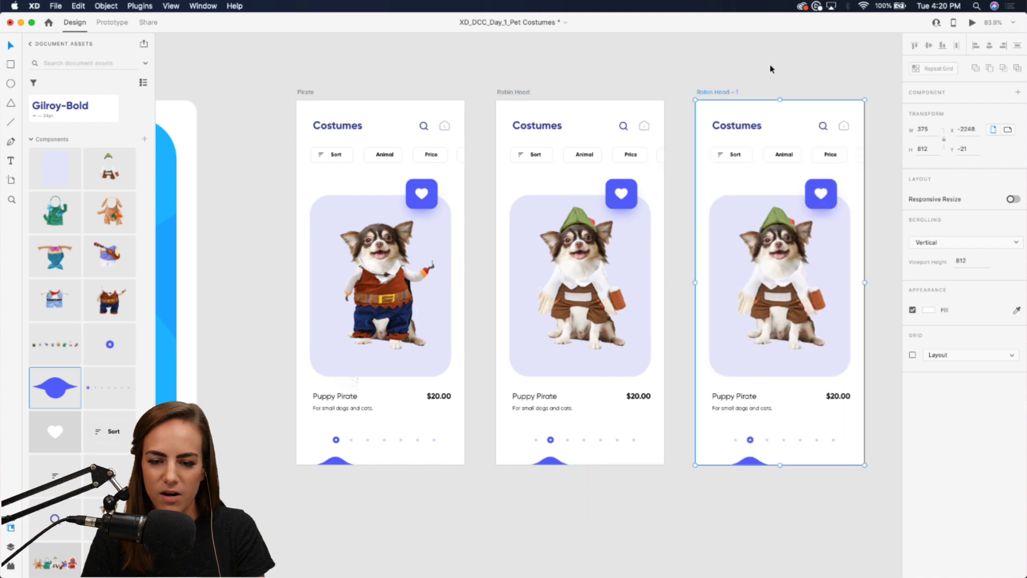
left_click(759, 97)
scroll(759, 96, "up", 7)
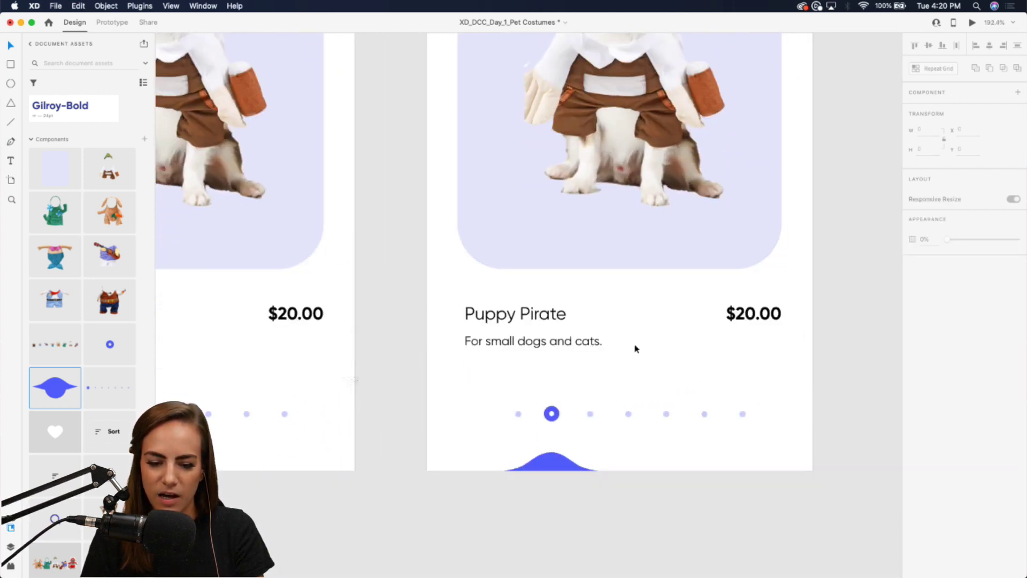
left_click_drag(566, 460, 611, 460)
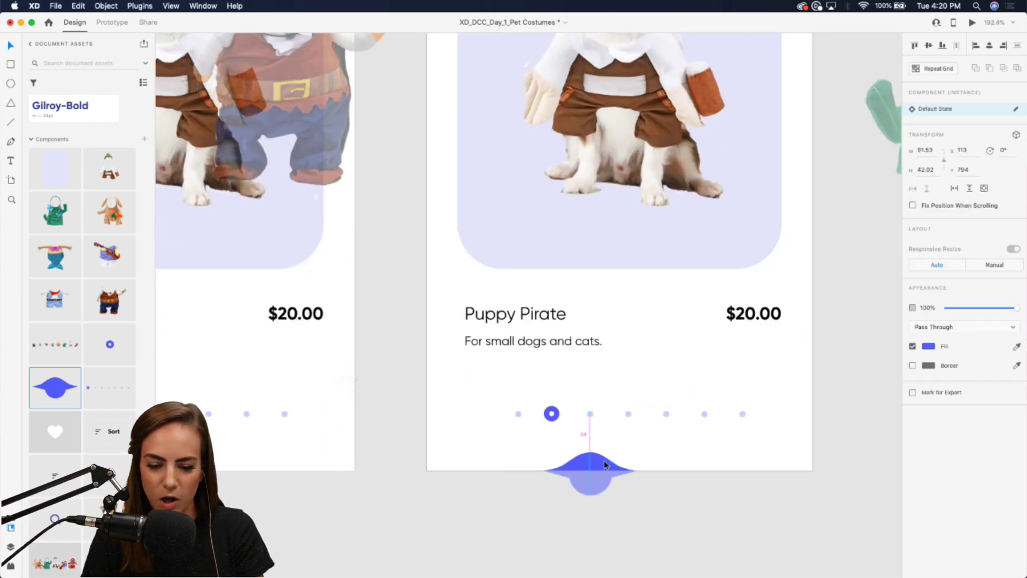
Step: On the newest artboard's slider, switch the third dot to the Selected state and the second one to Unselected
scroll(604, 460, "up", 3)
double_click(577, 382)
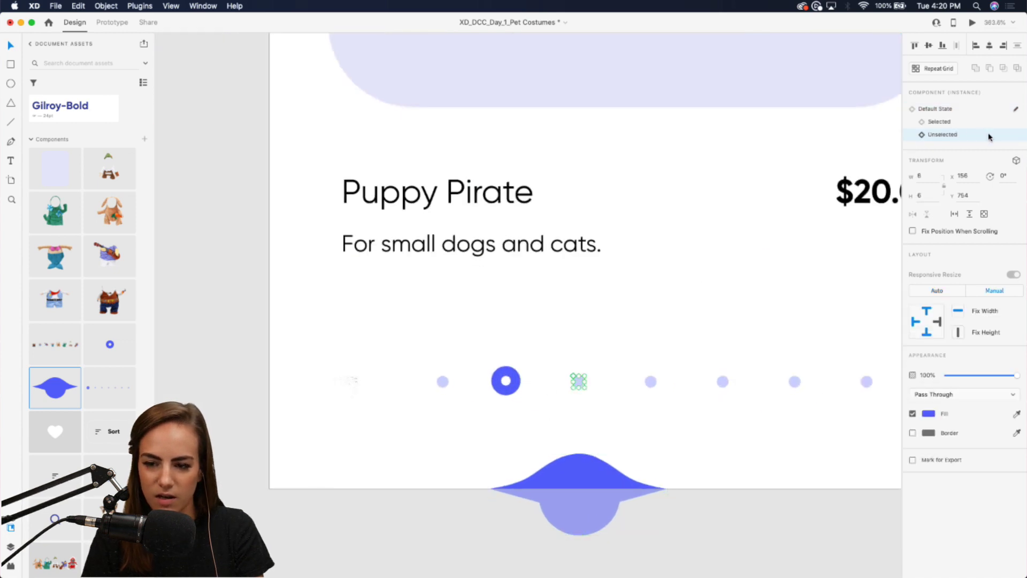
left_click(941, 122)
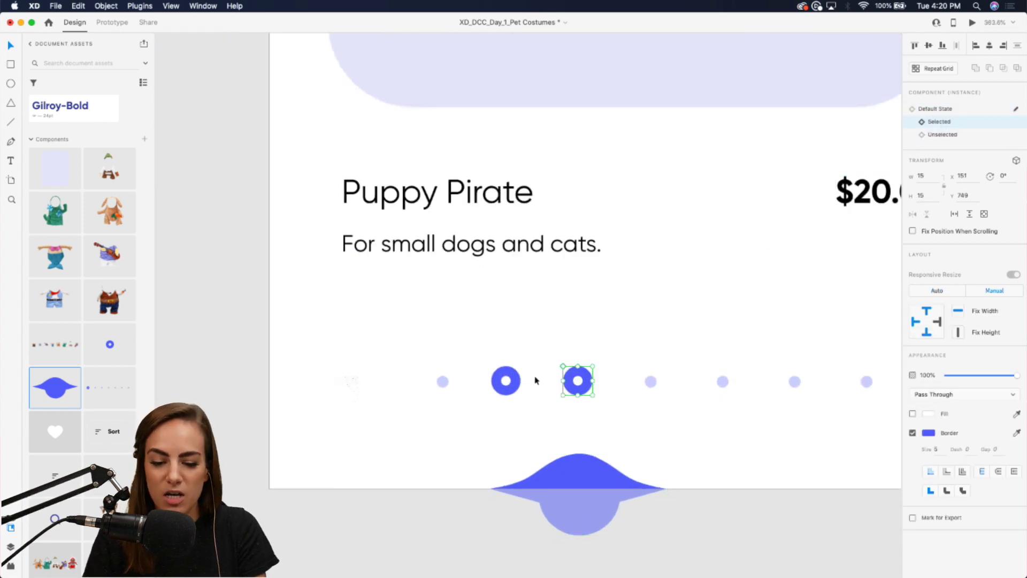
left_click(944, 134)
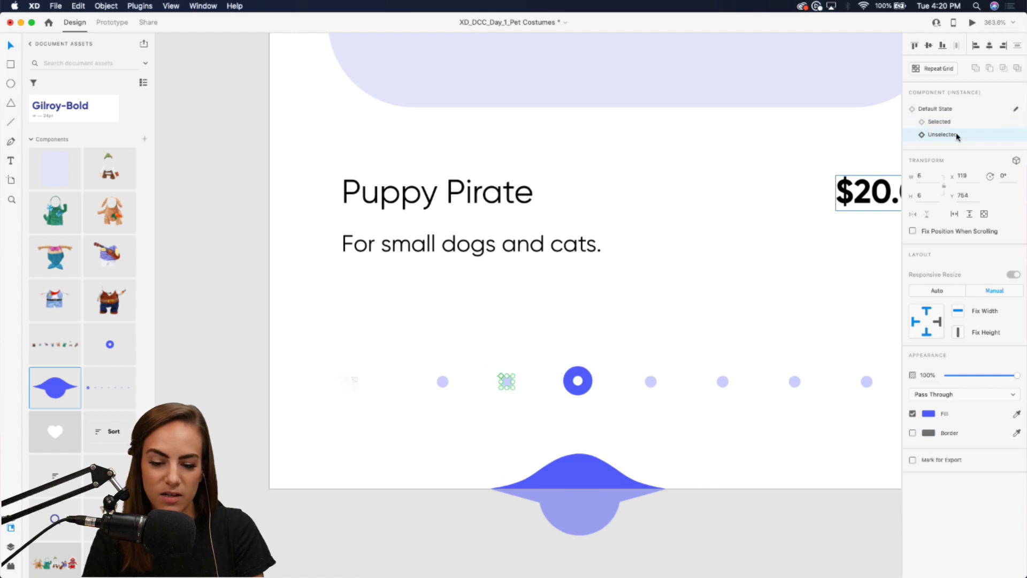
Step: On the newest artboard, slide the costume strip sideways so the cactus outfit sits on the dog
scroll(671, 293, "down", 5)
scroll(672, 293, "up", 5)
left_click(669, 266)
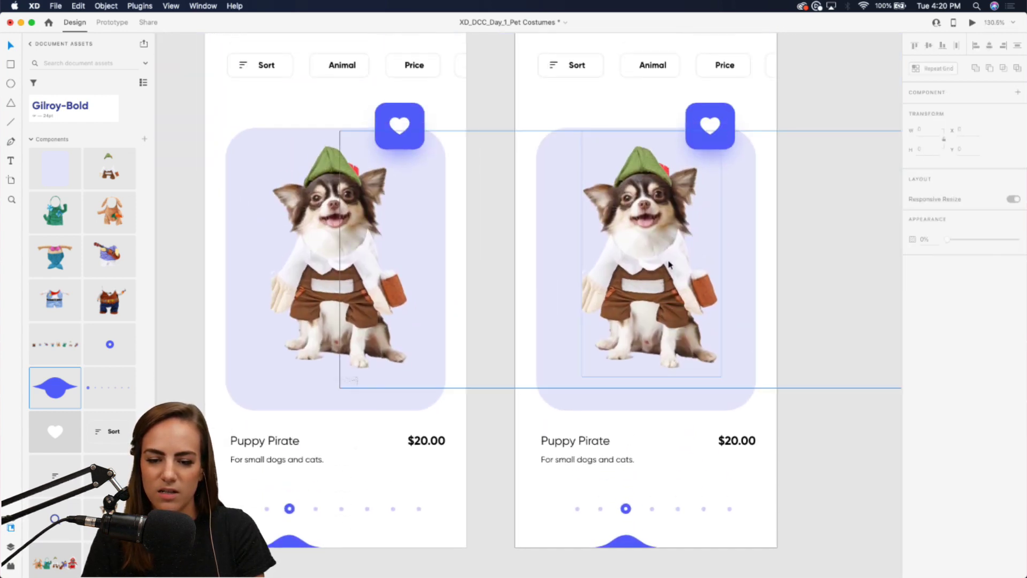
left_click_drag(669, 266, 422, 248)
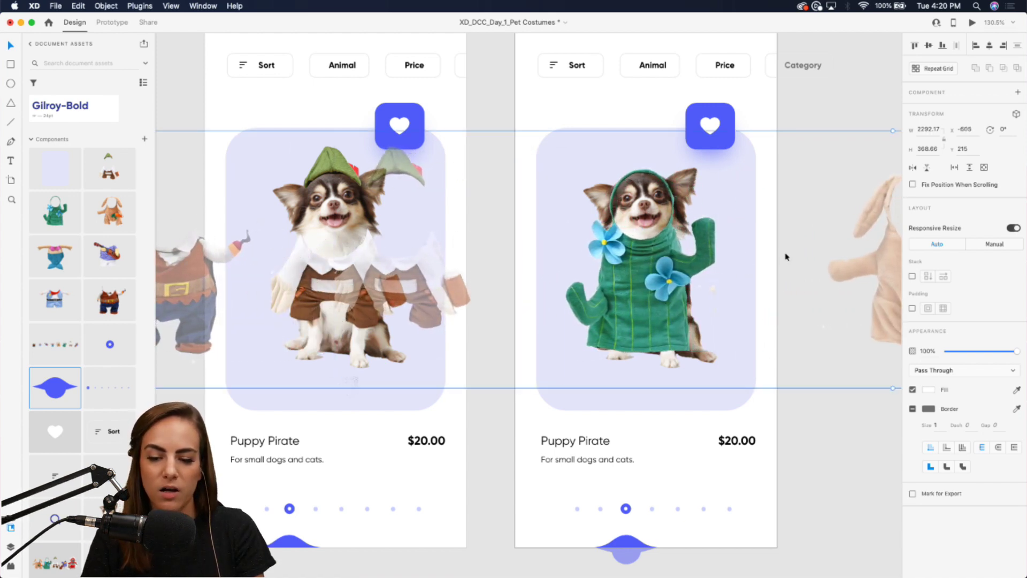
Step: Rename the Robin Hood - 1 artboard as Cactus and duplicate it
scroll(781, 265, "down", 3)
scroll(770, 193, "right", 5)
scroll(771, 192, "up", 3)
left_click(756, 115)
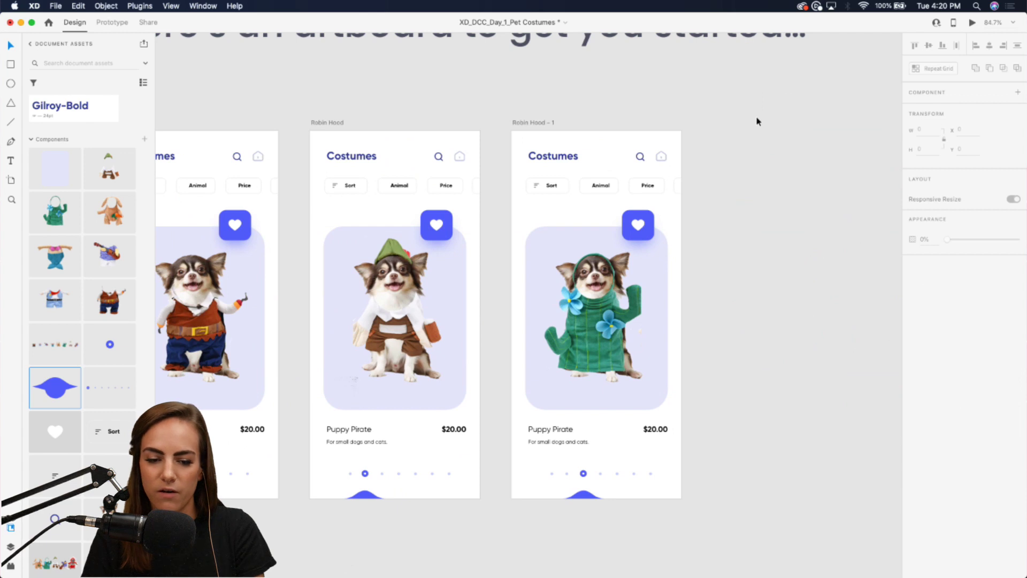
double_click(522, 122)
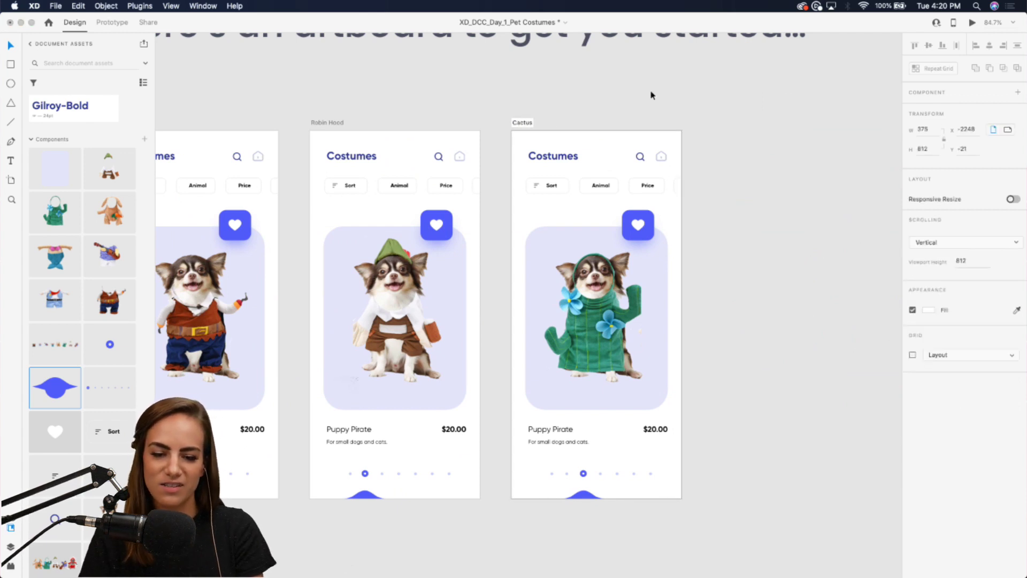
key("Return")
scroll(651, 95, "right", 3)
key("super+d")
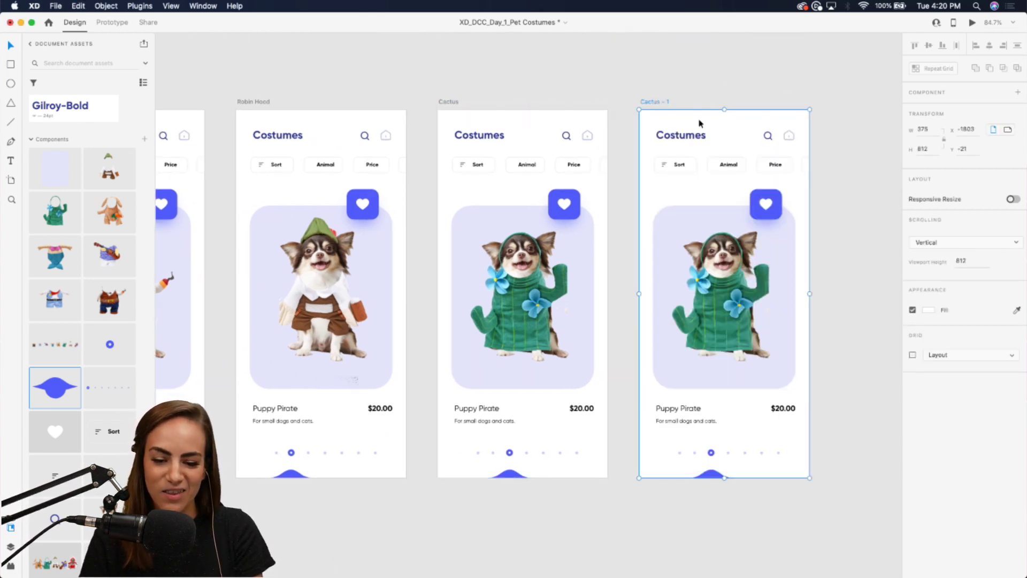
Step: On the Cactus copy, slide the costume strip sideways so the rabbit outfit sits on the dog
left_click(716, 306)
scroll(716, 306, "up", 5)
scroll(637, 274, "right", 4)
left_click_drag(637, 274, 282, 263)
Step: Move the blue wave on the rabbit artboard under the fourth dot, at about X 150, Y 794
scroll(577, 316, "down", 10)
left_click(589, 435)
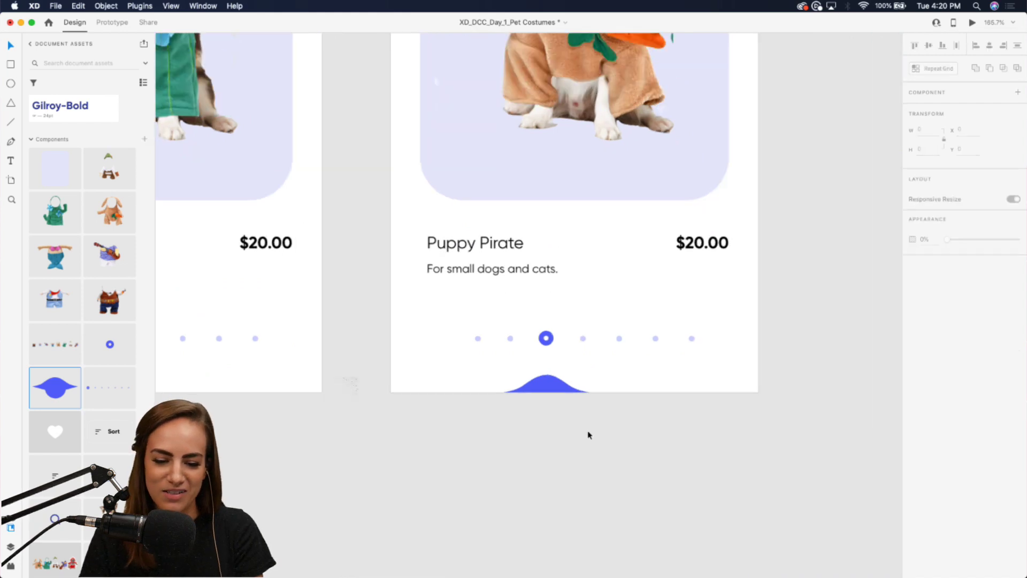
scroll(561, 389, "up", 5)
left_click_drag(534, 373, 584, 356)
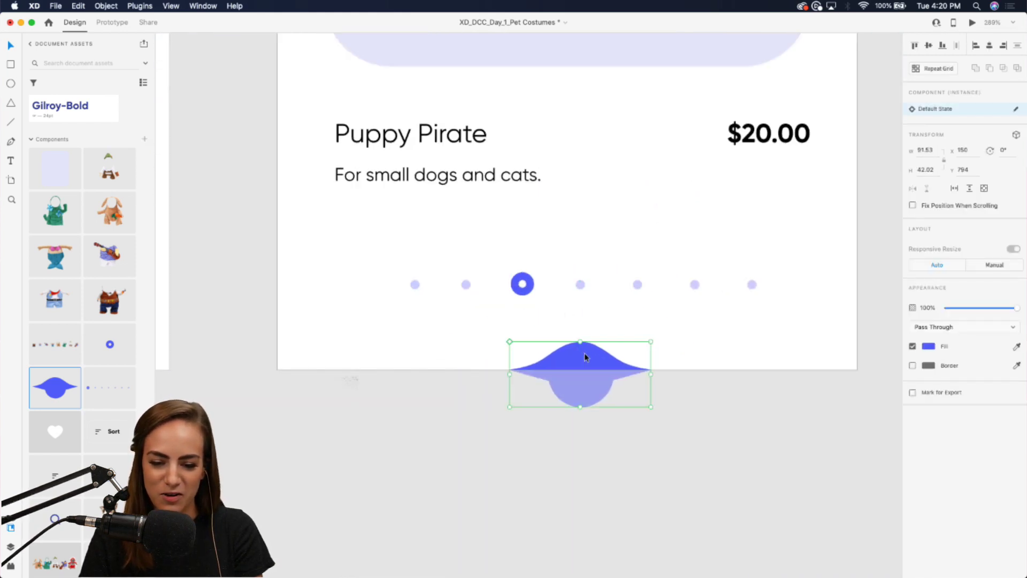
Step: On the rabbit artboard's slider, switch the fourth dot to the Selected state and the third one to Unselected
scroll(584, 351, "up", 3)
left_click(591, 288)
left_click(948, 123)
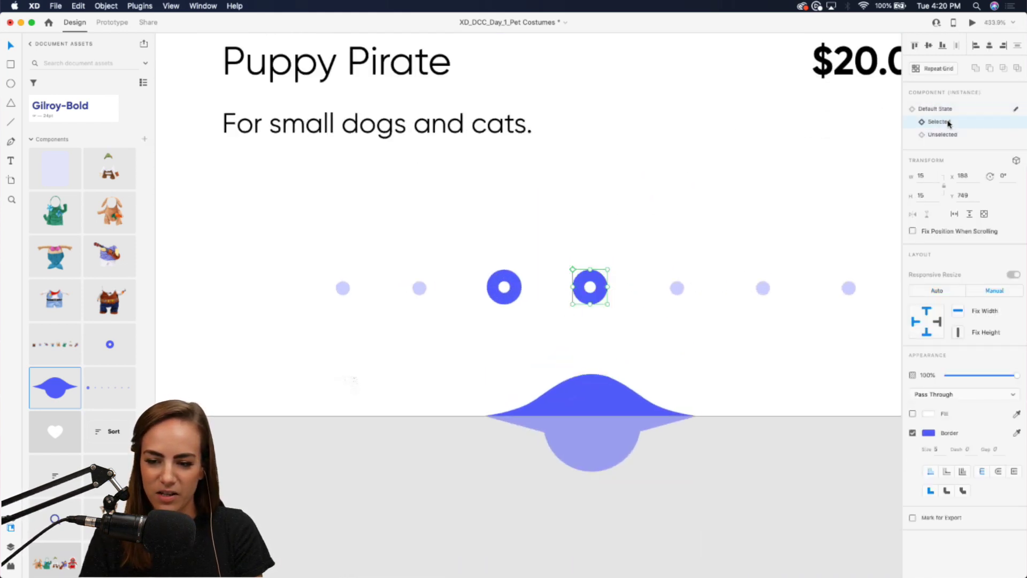
left_click(510, 275)
left_click(948, 133)
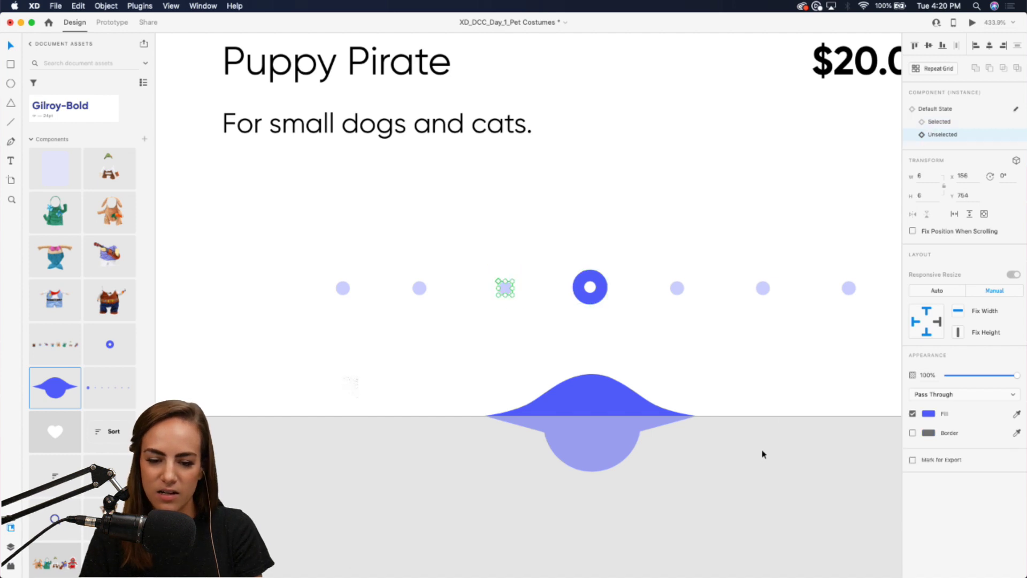
left_click(759, 457)
Step: Rename the Cactus - 1 artboard as Rabbit and duplicate it
scroll(758, 460, "down", 5)
scroll(759, 461, "right", 2)
scroll(758, 460, "down", 3)
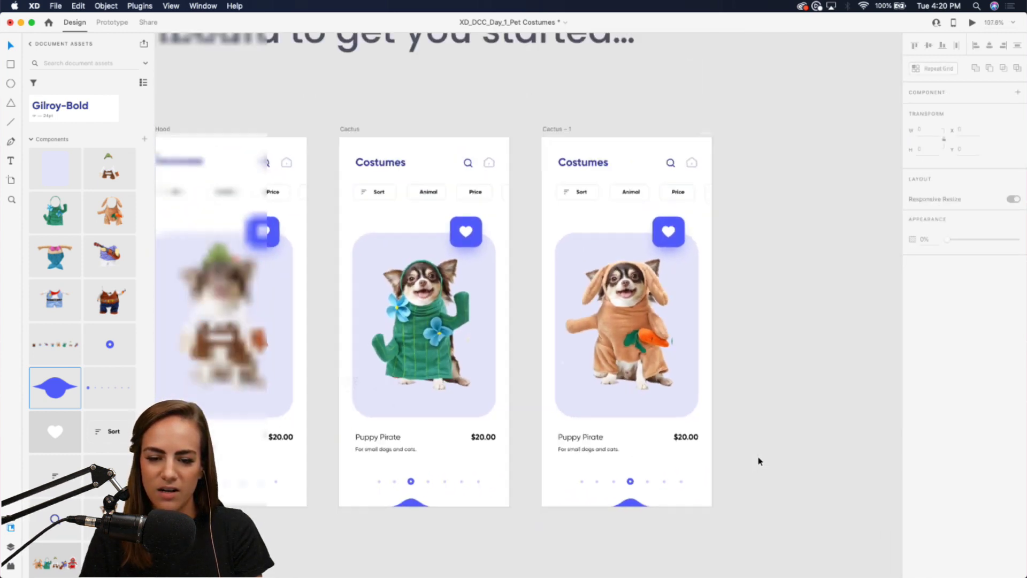
scroll(759, 460, "right", 2)
left_click(497, 111)
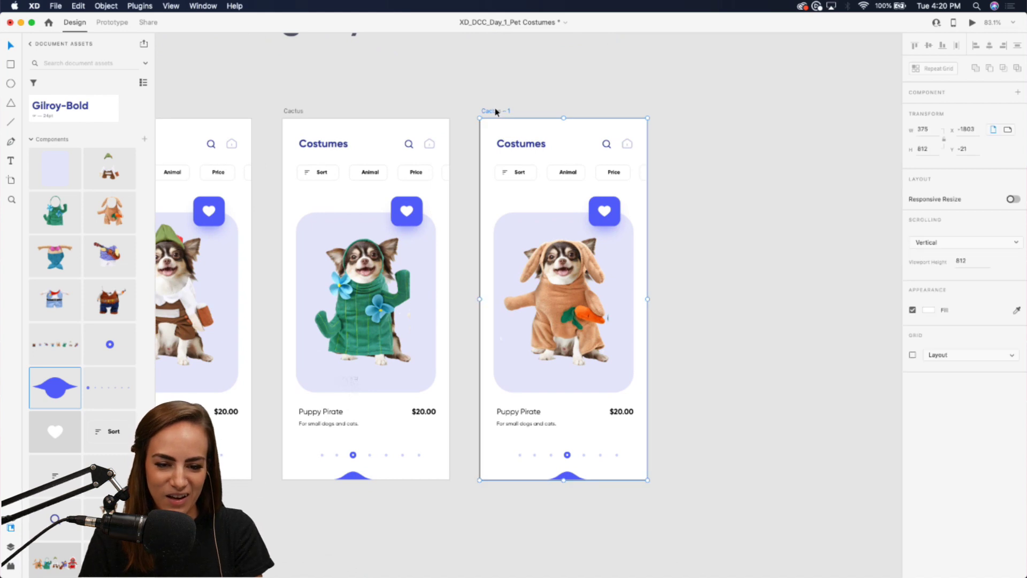
double_click(495, 110)
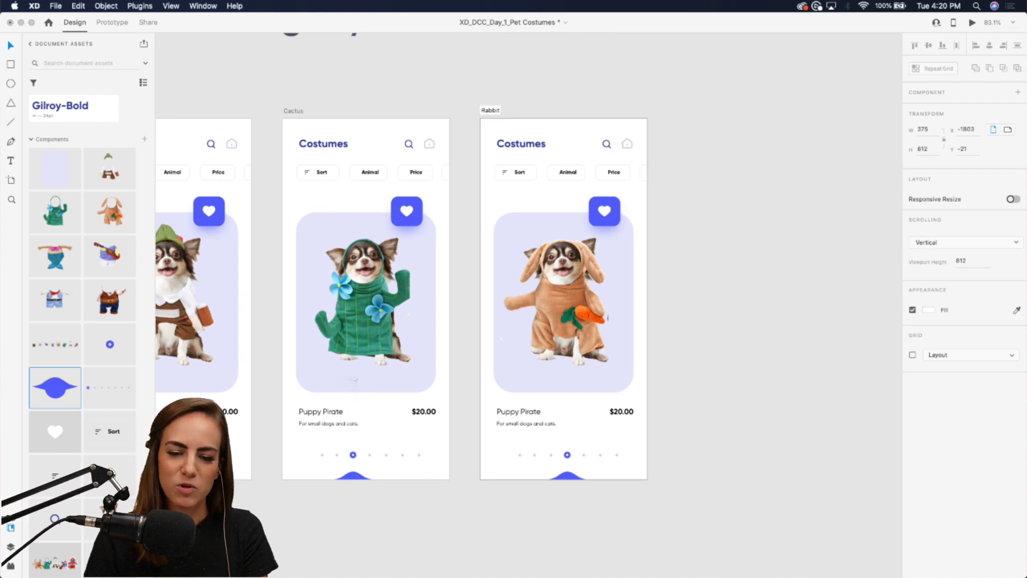
type("Rabbit")
key("Return")
key("super+d")
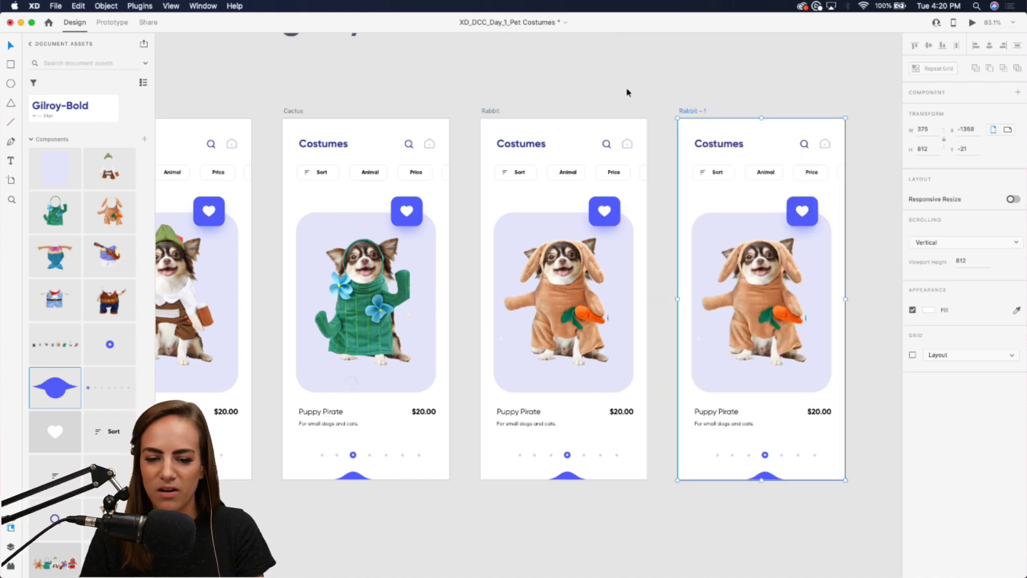
Step: On the Rabbit copy, slide the costume strip to about X -1386, Y 215 so the mermaid outfit sits on the dog
left_click(797, 165)
scroll(797, 165, "up", 2)
scroll(797, 166, "right", 2)
left_click_drag(595, 316, 403, 304)
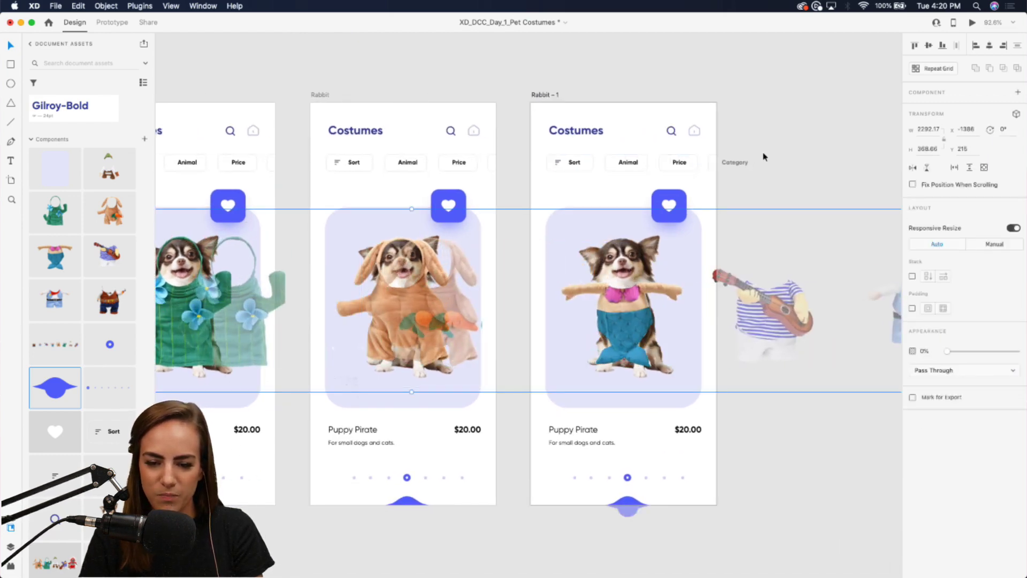
left_click(763, 155)
Step: Move the blue wave on the mermaid artboard under the fifth dot, at about X 184, Y 794
scroll(752, 122, "up", 2)
scroll(732, 161, "down", 5)
scroll(678, 327, "up", 6)
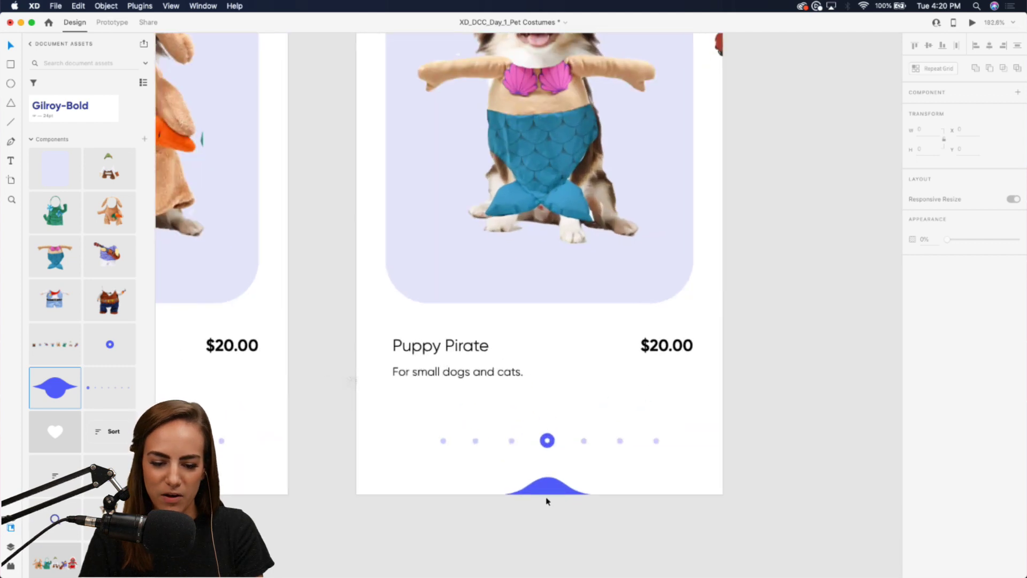
left_click_drag(547, 486, 581, 485)
Step: On the mermaid artboard's slider, switch the fifth dot to the Selected state and the fourth one to Unselected
scroll(580, 471, "up", 5)
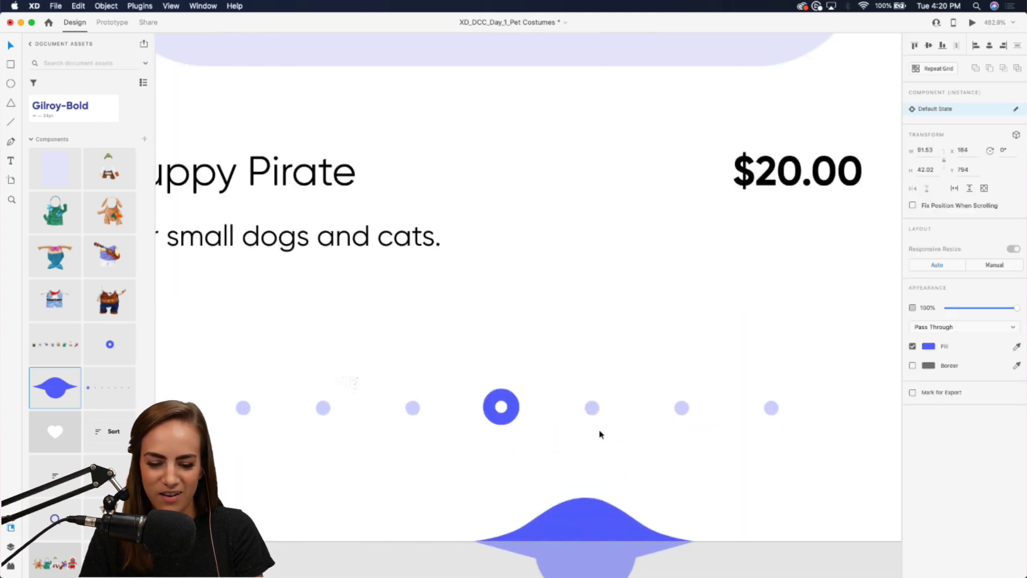
double_click(596, 411)
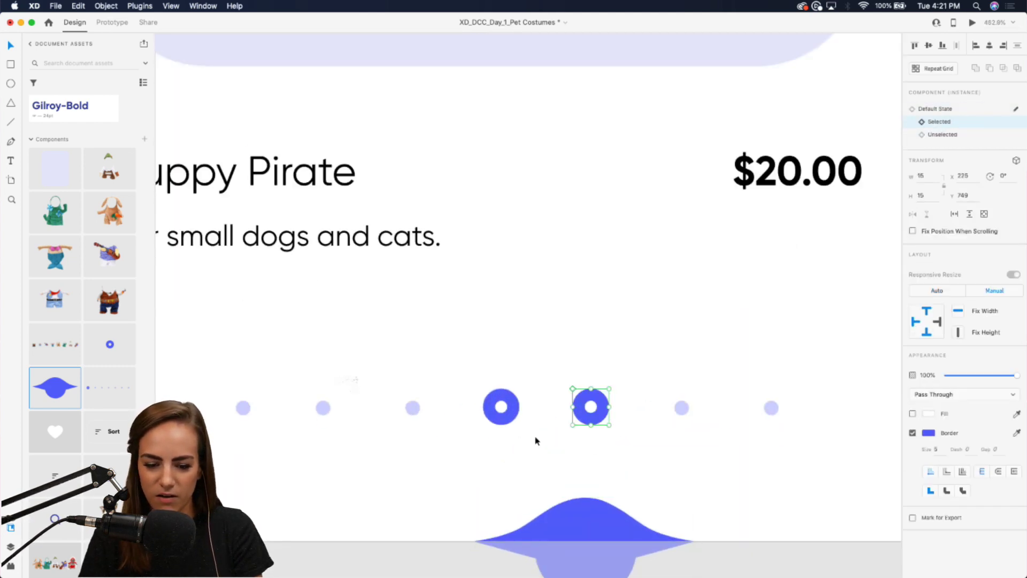
key("Escape")
left_click(516, 402)
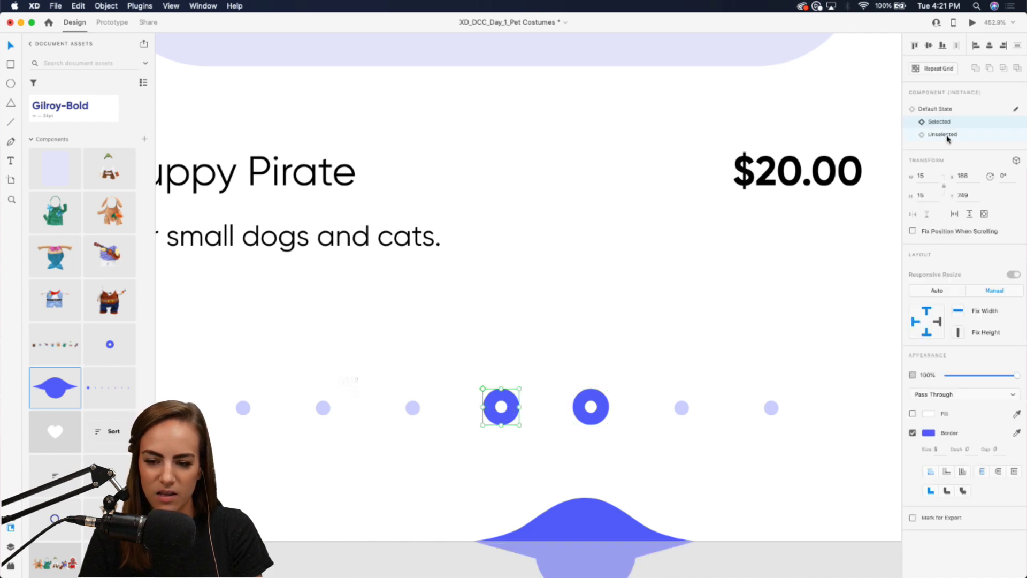
left_click(944, 134)
Step: Rename the Rabbit - 1 artboard as Mermaid and duplicate it
scroll(613, 315, "down", 5)
scroll(612, 315, "down", 10)
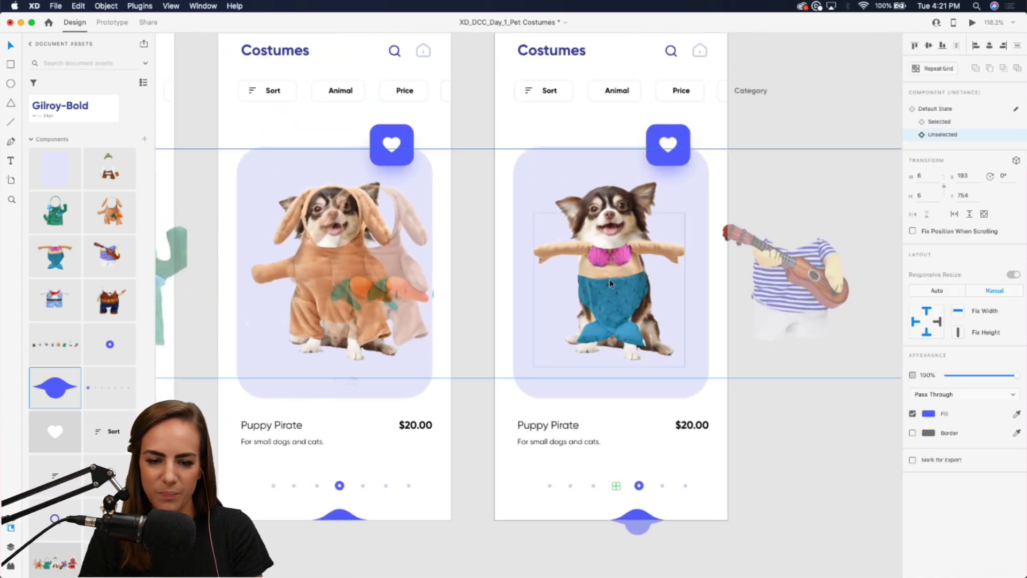
double_click(562, 75)
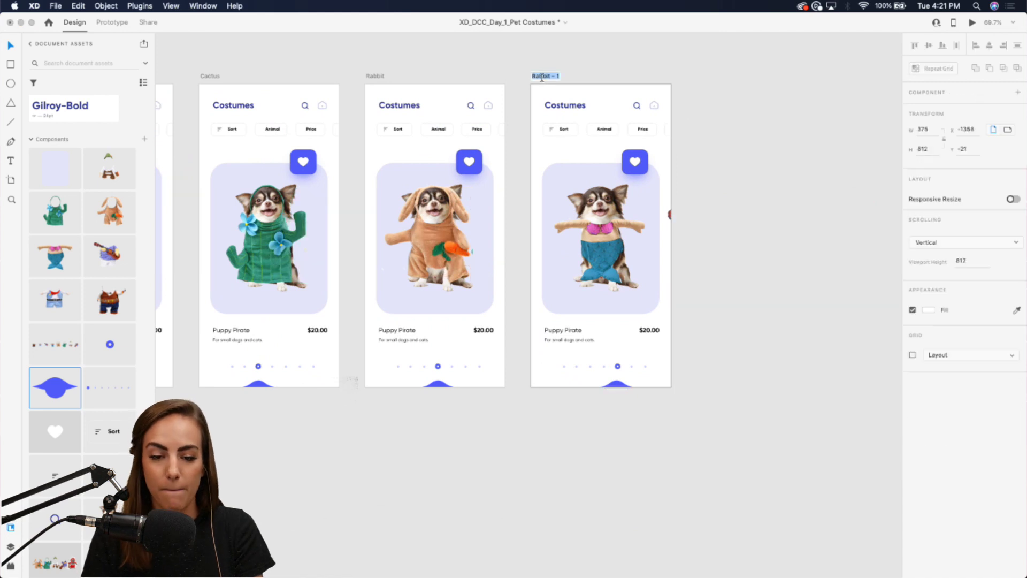
type("Mermaid")
key("Return")
scroll(623, 68, "up", 2)
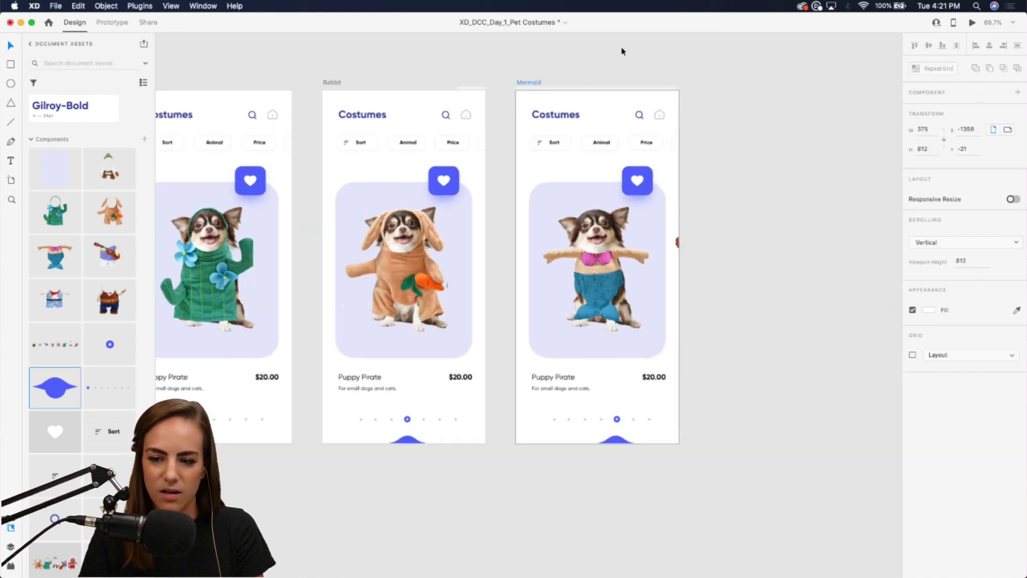
scroll(562, 80, "right", 2)
key("super+d")
Step: On the Mermaid copy, slide the costume strip to about X -1681 so the sailor outfit fits the dog, and rename the artboard Sailor
scroll(784, 280, "up", 3)
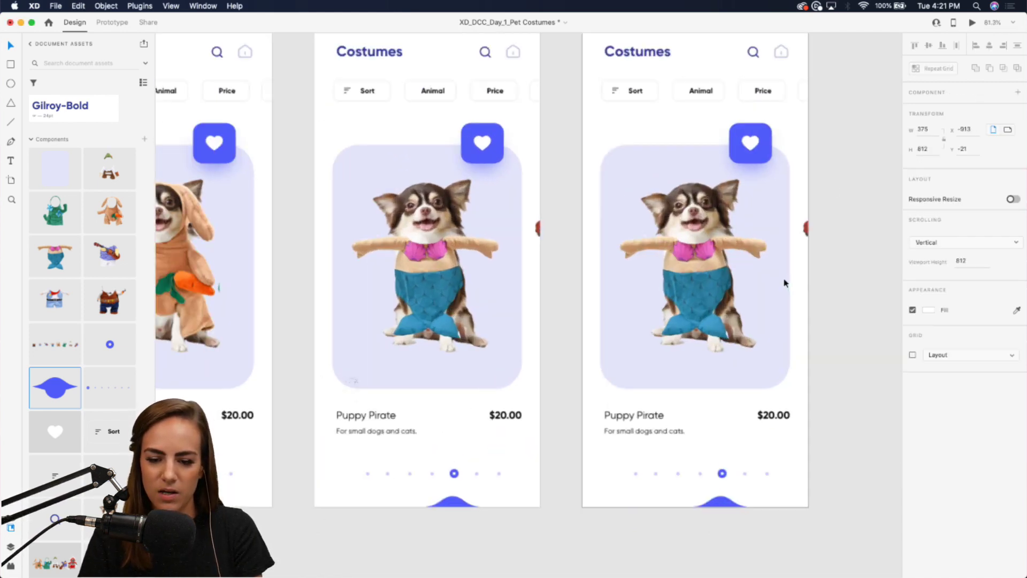
left_click(711, 255)
left_click_drag(711, 255, 511, 251)
scroll(612, 300, "down", 3)
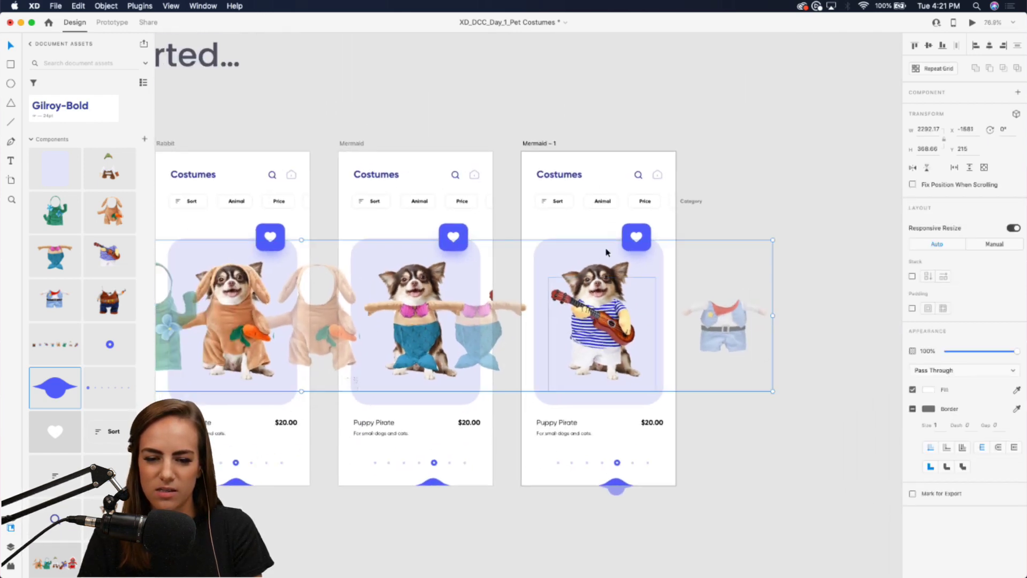
left_click(527, 143)
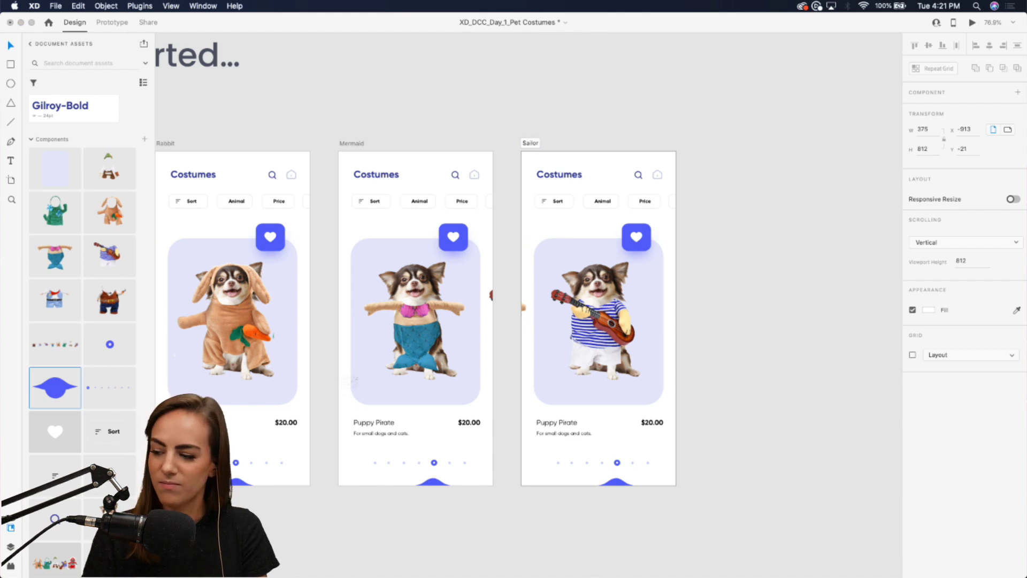
Step: Move the blue wave on the Sailor artboard under the sixth dot, at about X 227, Y 794
scroll(641, 367, "up", 5)
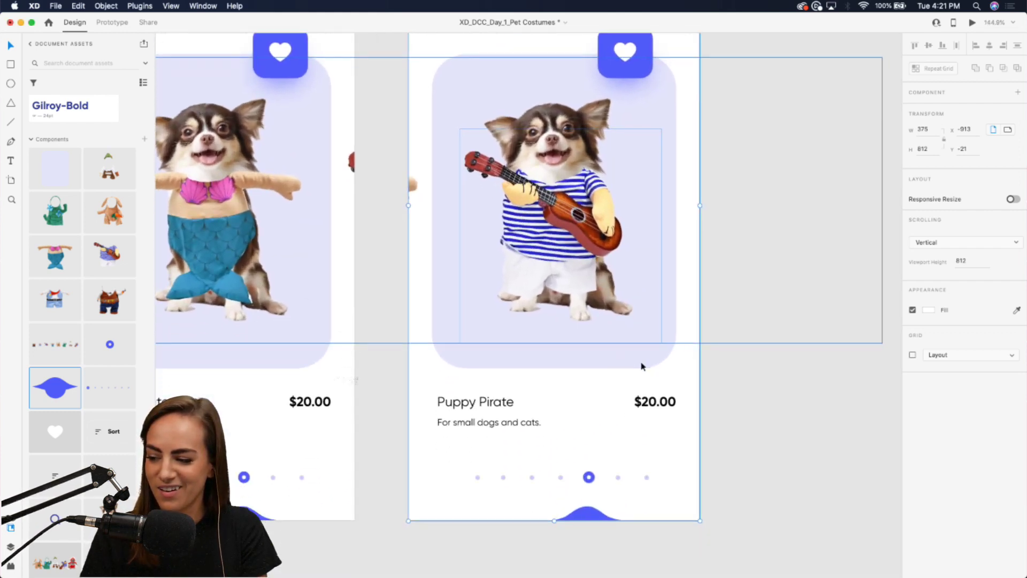
scroll(642, 367, "down", 5)
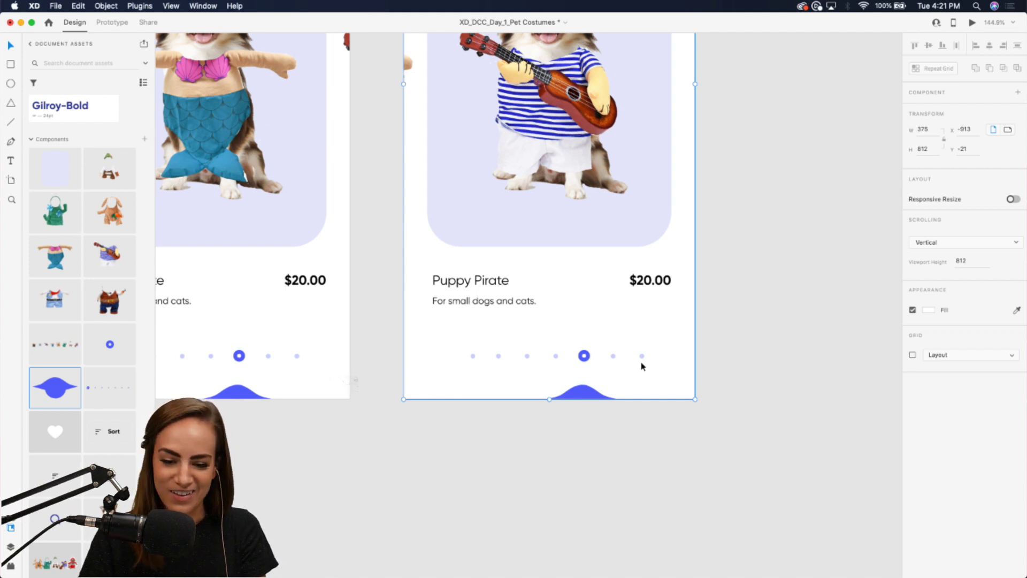
scroll(627, 398, "up", 3)
left_click_drag(577, 389, 621, 387)
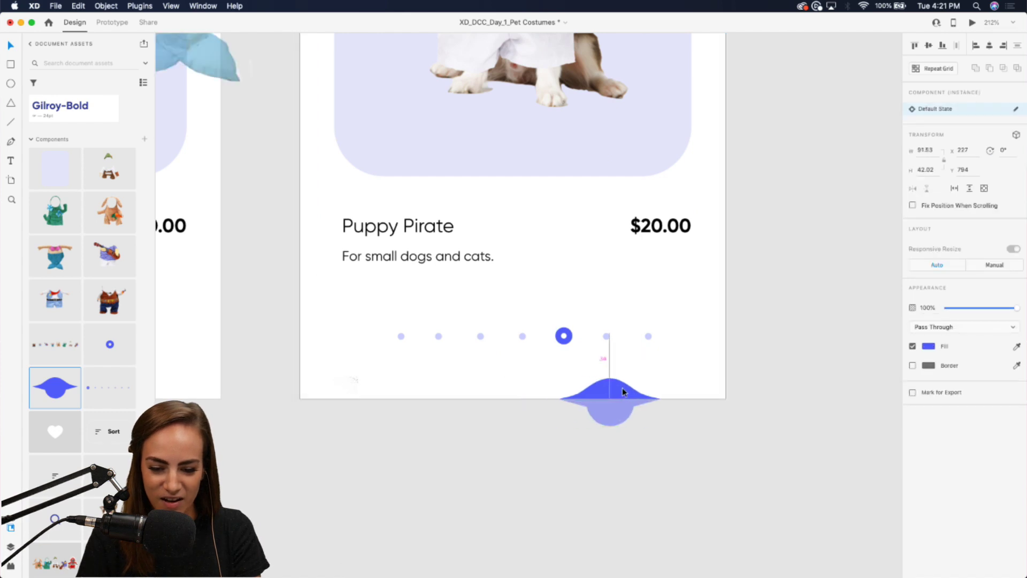
Step: On the Sailor slider, set the sixth dot to Selected and the fifth to Unselected, and nudge the wave to about X 223
scroll(615, 374, "up", 2)
double_click(603, 322)
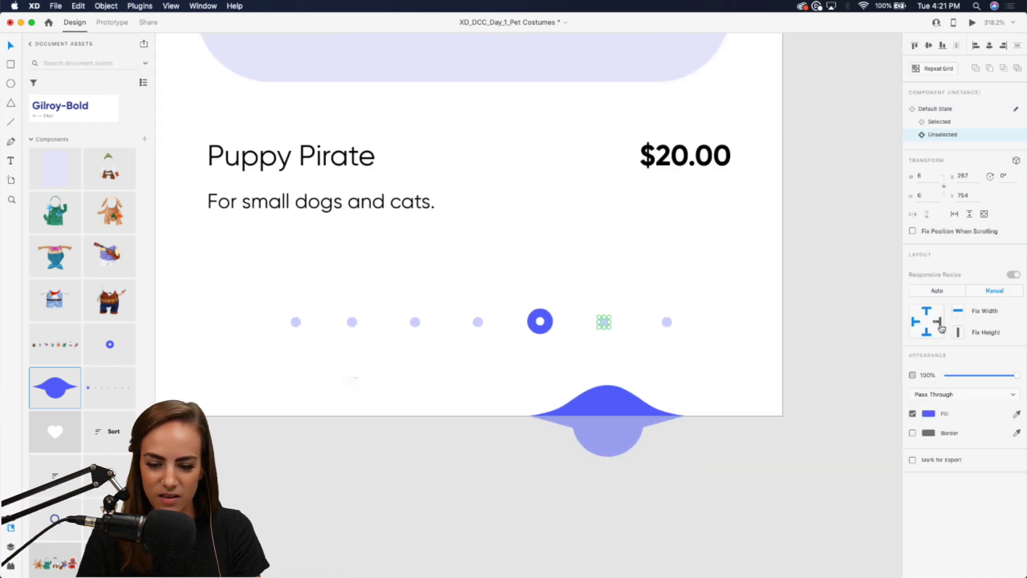
left_click(941, 122)
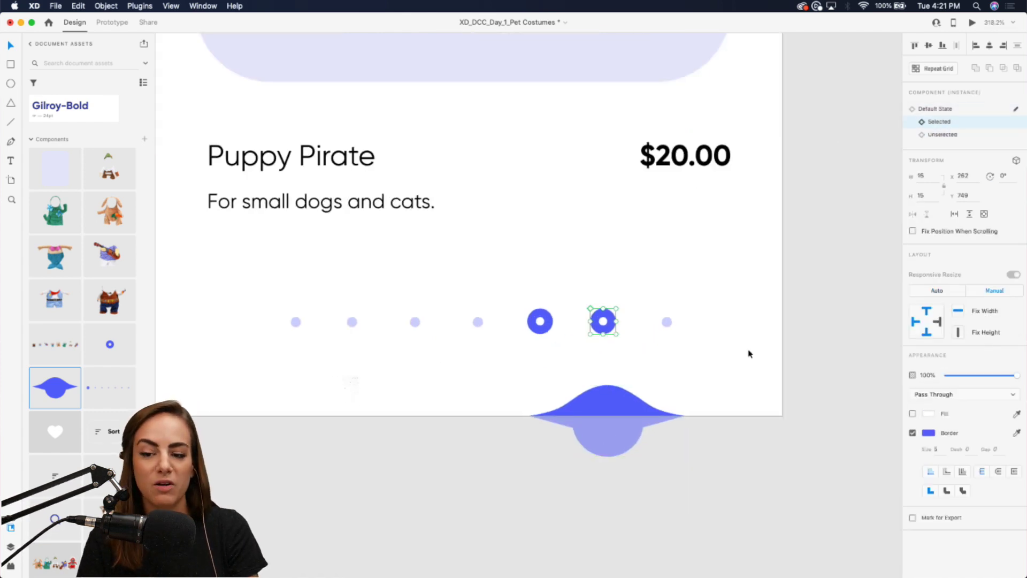
left_click(541, 324)
double_click(549, 327)
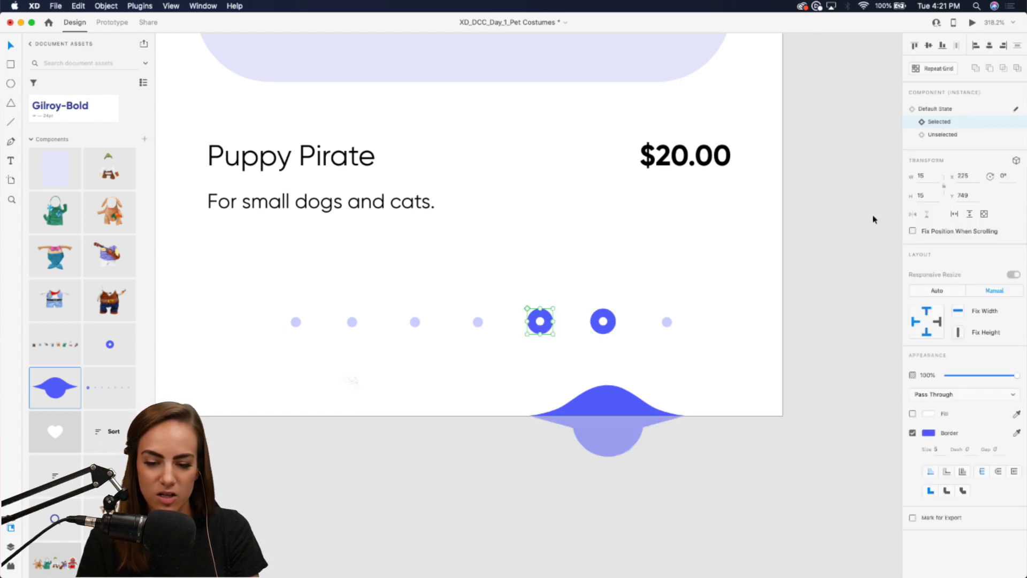
left_click(943, 134)
scroll(738, 246, "down", 5)
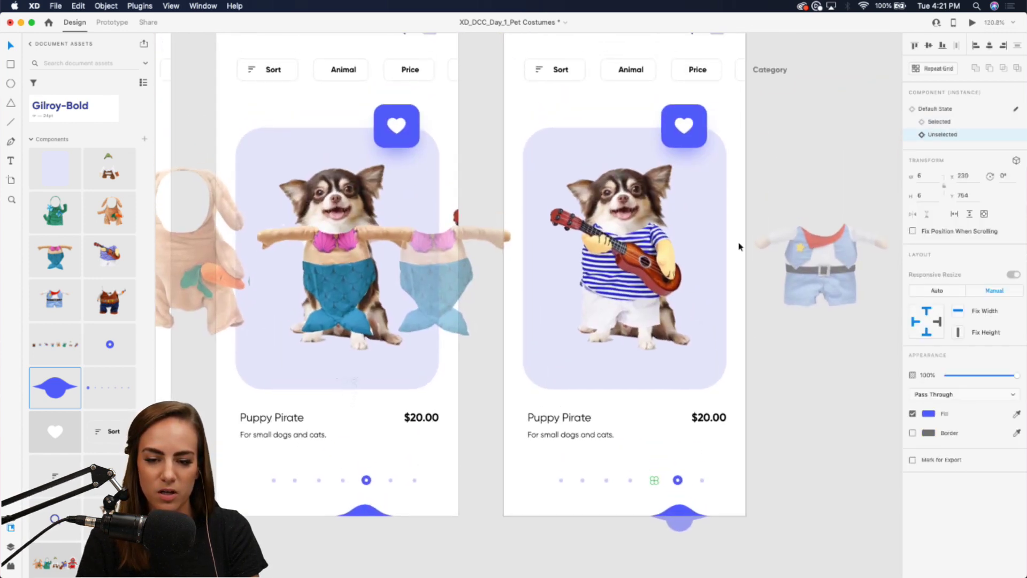
scroll(739, 246, "up", 2)
left_click(685, 531)
Step: Duplicate the Sailor artboard and slide the copy's costume strip to about X -1982 so the blue sheriff outfit sits on the dog
scroll(685, 535, "down", 5)
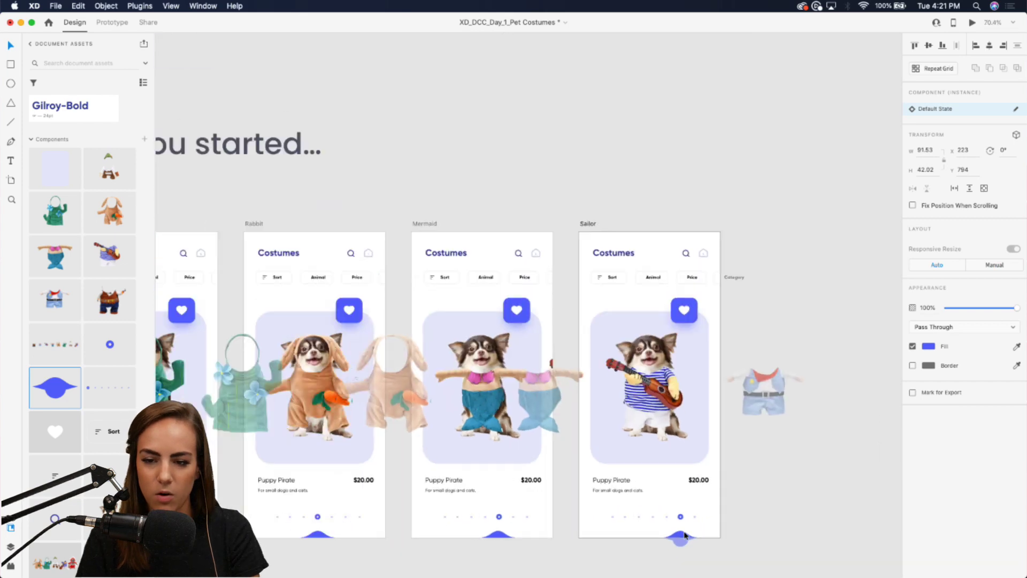
scroll(684, 535, "right", 1)
left_click(766, 223)
left_click(583, 220)
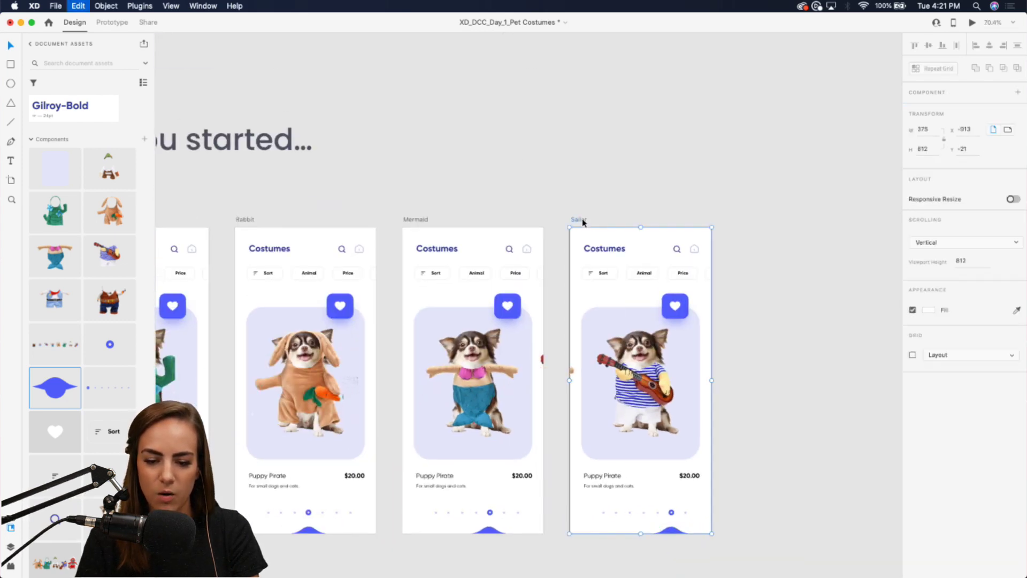
key("cmd+d")
left_click(748, 178)
scroll(747, 179, "down", 3)
scroll(747, 179, "right", 2)
left_click_drag(747, 224, 632, 255)
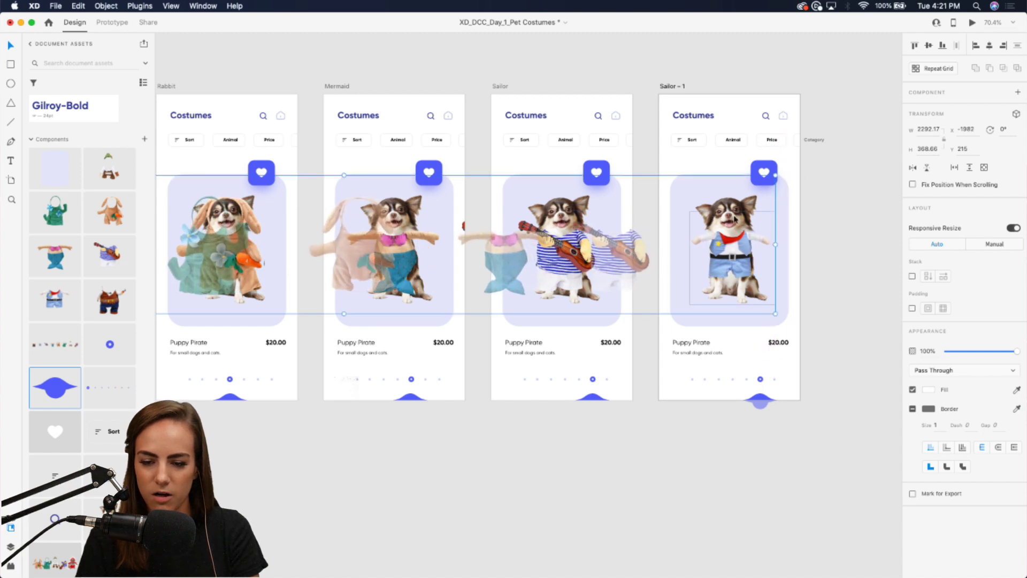
Step: Rename the duplicated Sailor artboard with the sheriff outfit as Sherif
scroll(730, 211, "up", 1)
double_click(662, 79)
type("Sher")
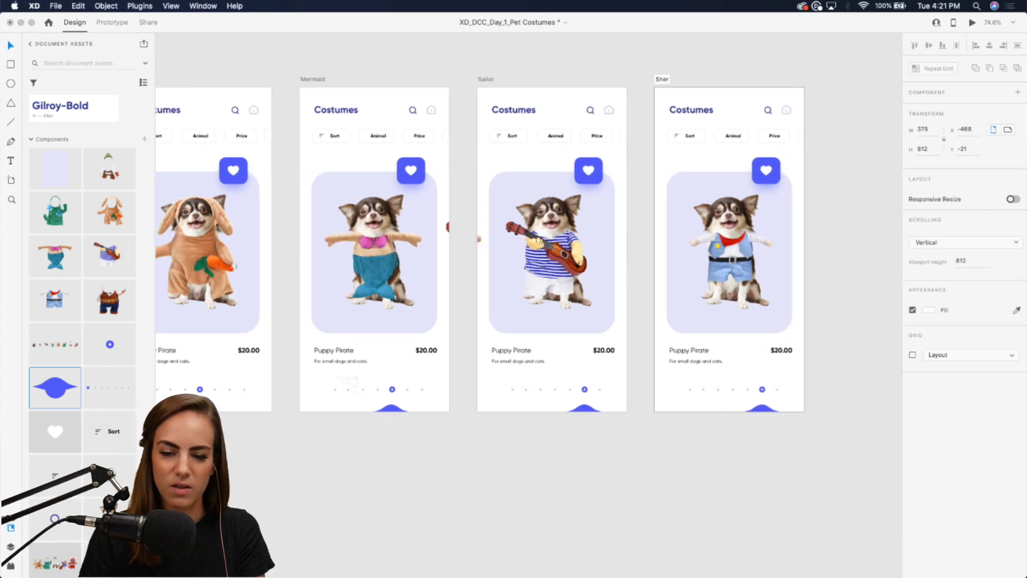
type("iff")
key("Return")
Step: Move the blue wave on the Sherif artboard under the seventh dot, at about X 261, Y 794
scroll(813, 344, "up", 5)
scroll(816, 344, "down", 3)
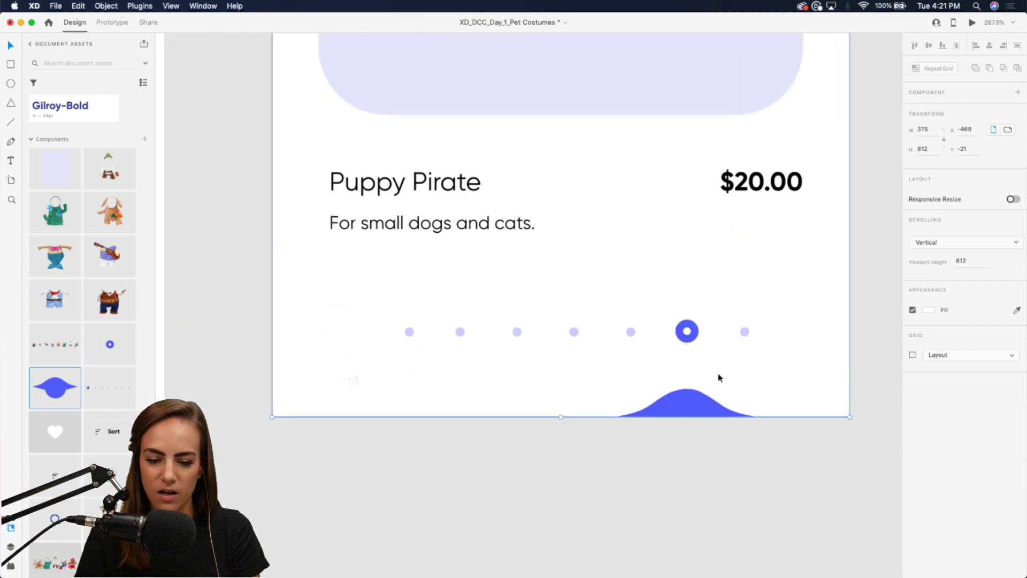
left_click(711, 398)
left_click_drag(711, 399, 750, 394)
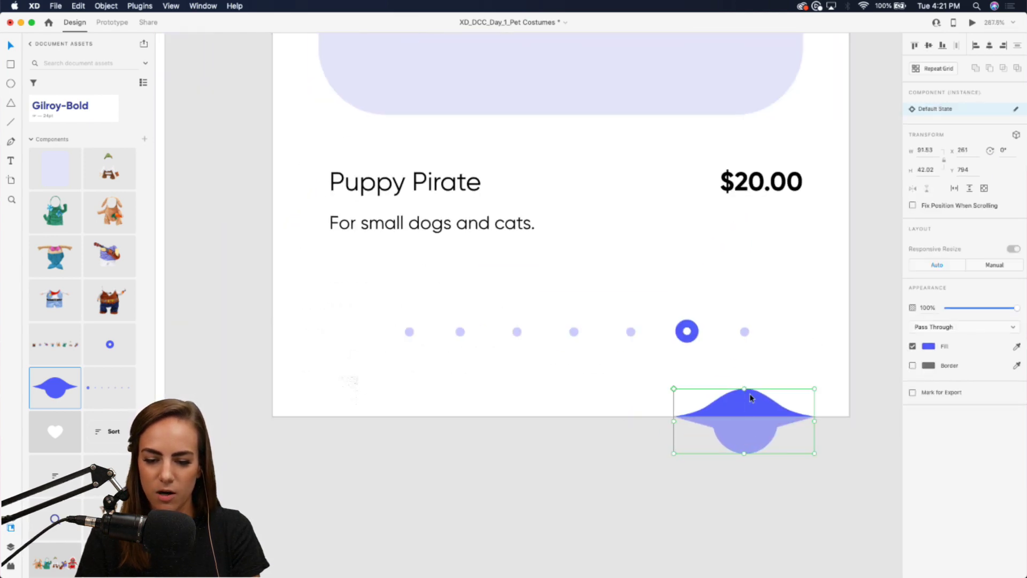
Step: On the Sherif slider, set the seventh dot's state to Selected and the sixth dot's to Unselected
left_click(745, 332)
left_click(939, 121)
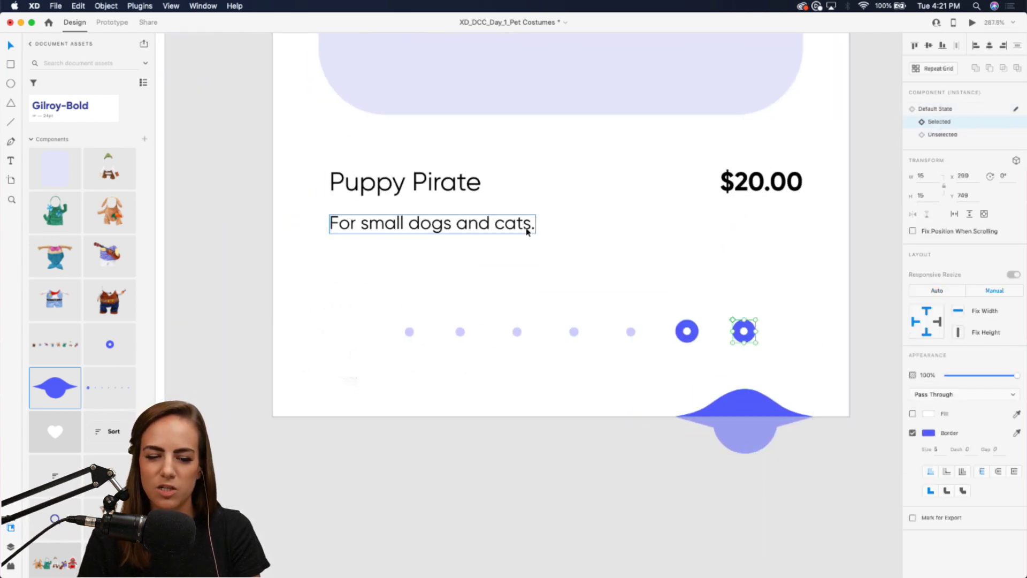
left_click(688, 338)
left_click(949, 134)
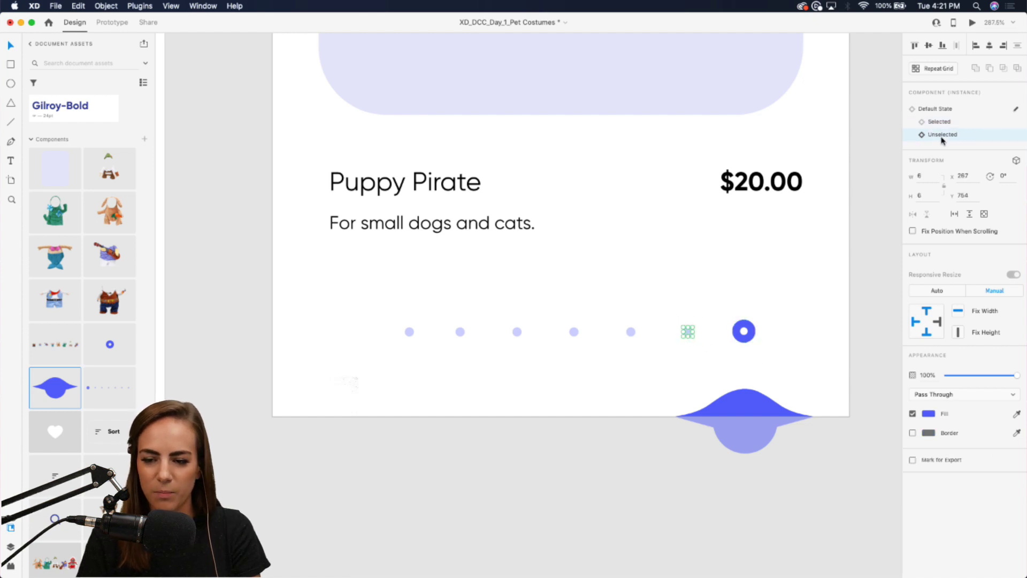
left_click(833, 271)
scroll(833, 273, "down", 5)
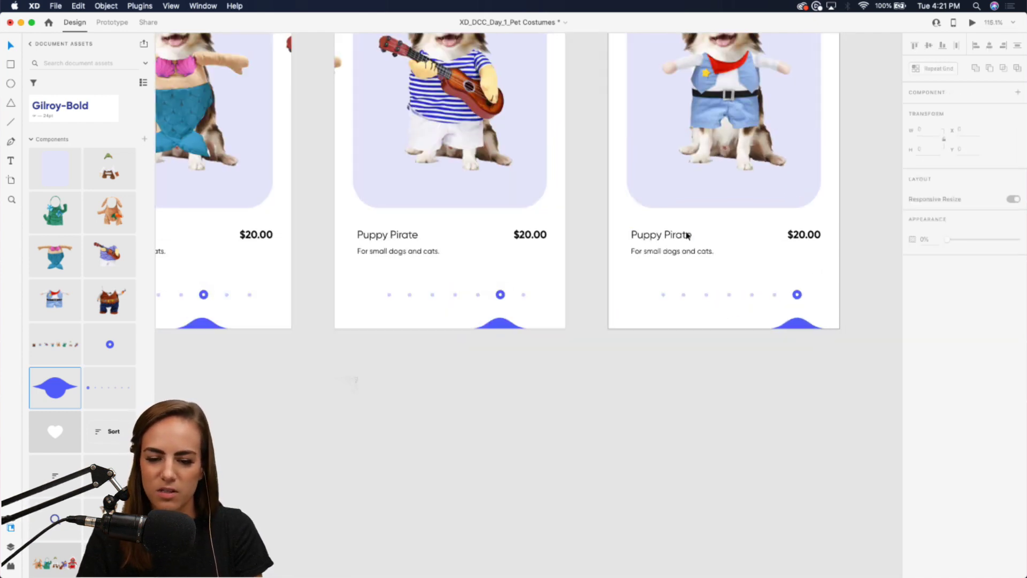
Step: In Prototype mode, redirect the Pirate artboard's blue wave interaction to the Robin Hood artboard
scroll(687, 238, "down", 5)
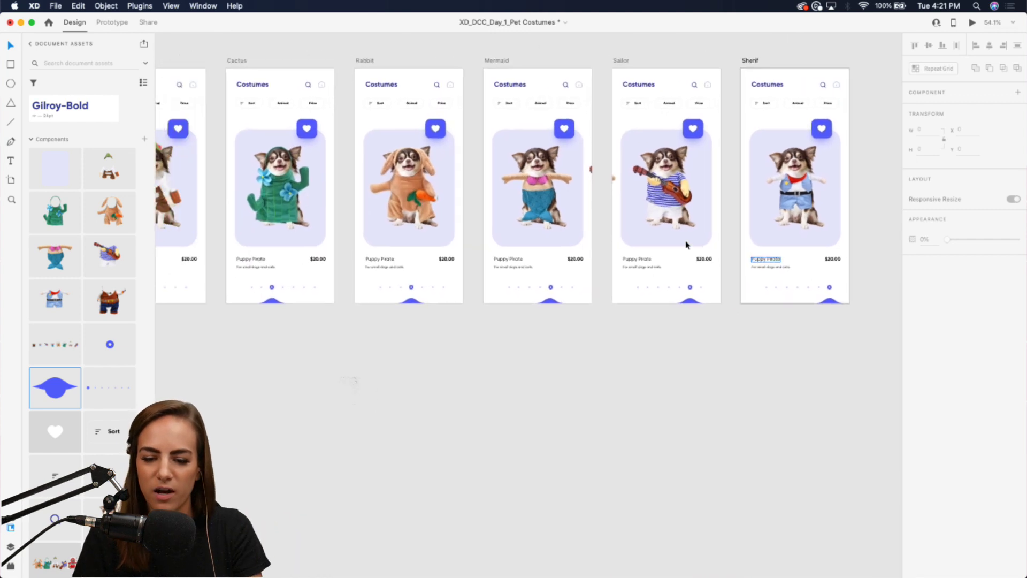
scroll(686, 242, "left", 5)
scroll(686, 241, "up", 5)
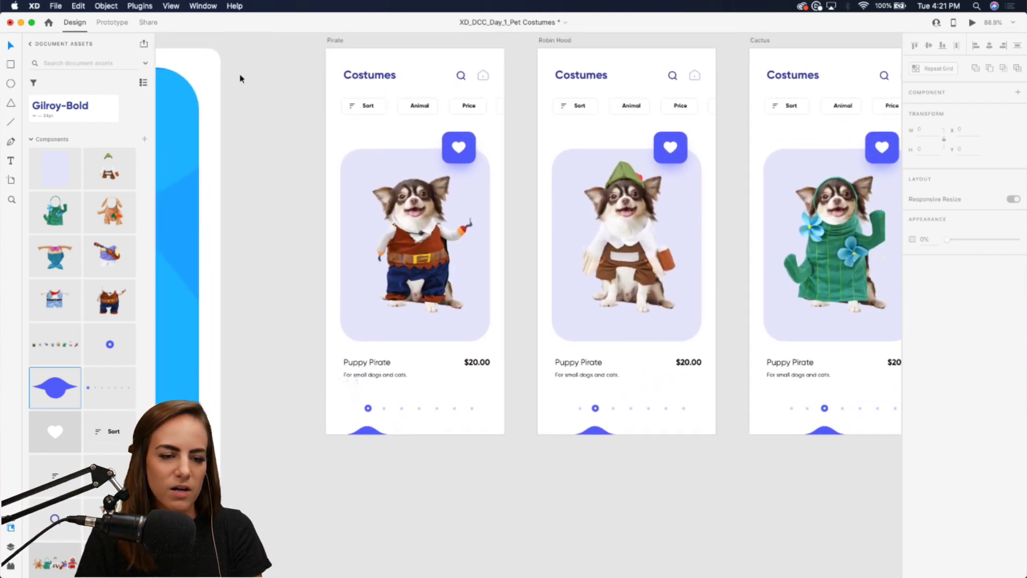
left_click(112, 22)
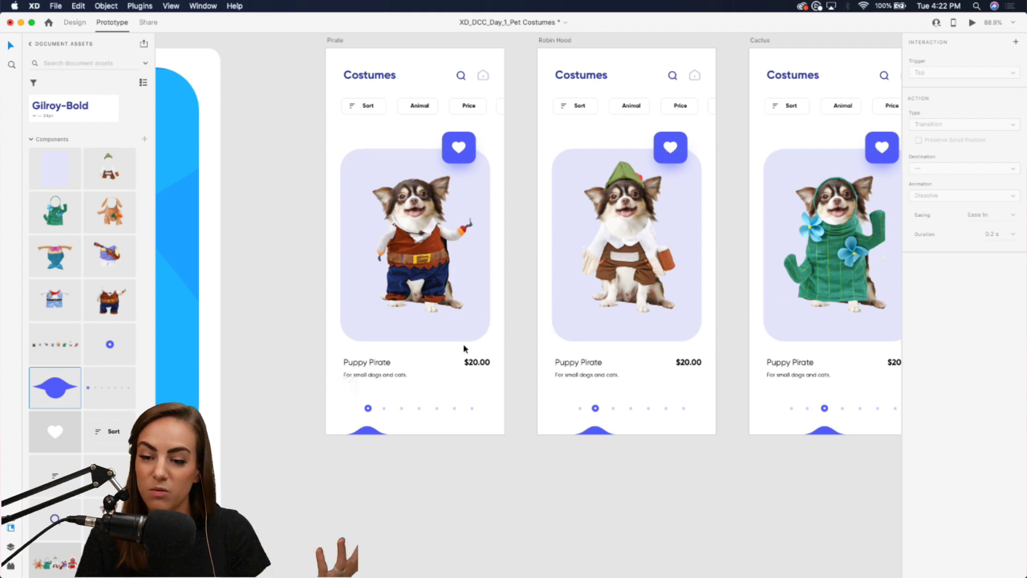
left_click(367, 433)
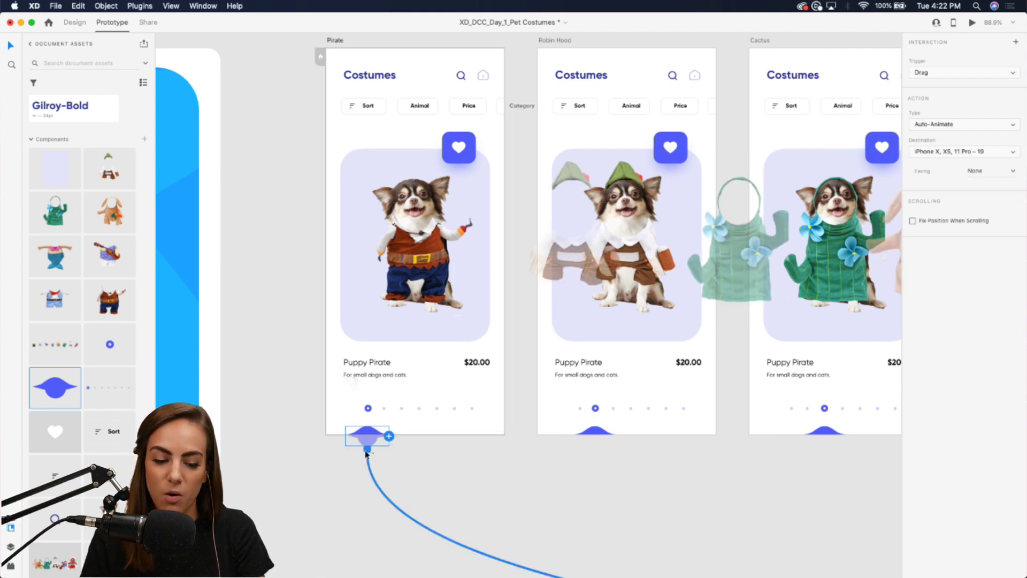
left_click_drag(367, 454, 550, 287)
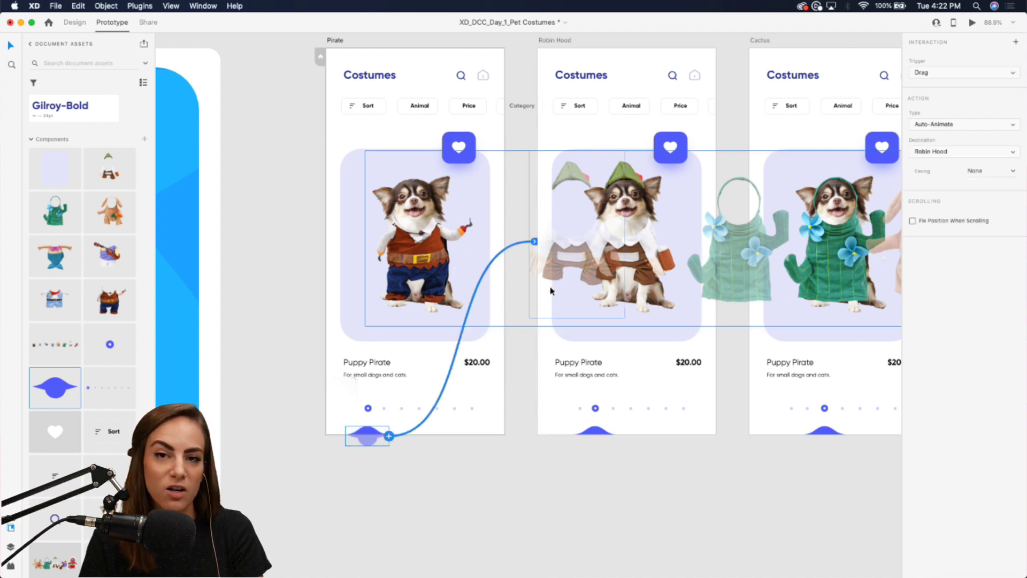
Step: Choose Drag as the trigger and Auto-Animate as the action type for the Pirate wave's interaction
scroll(550, 287, "right", 5)
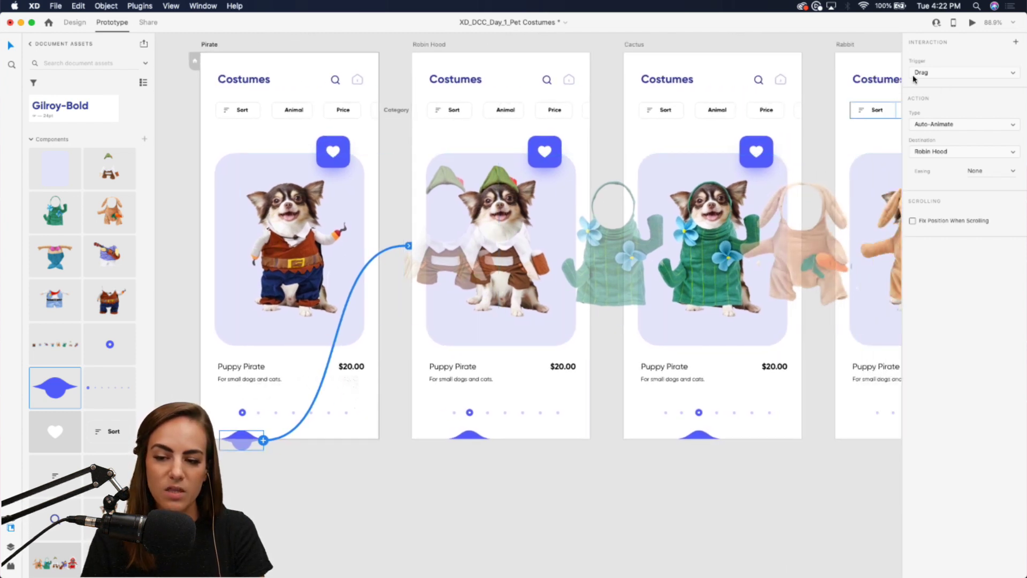
left_click(944, 75)
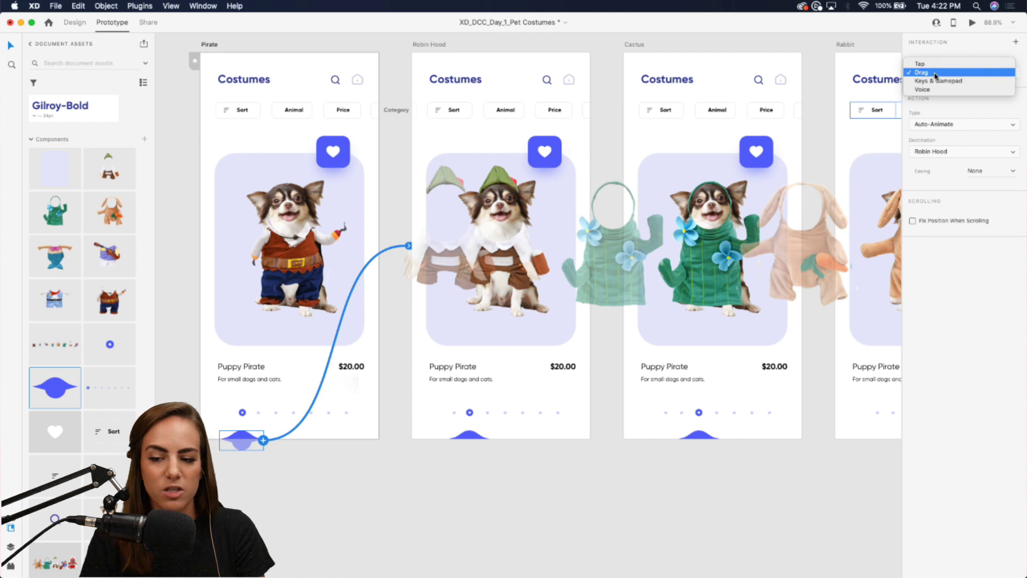
left_click(940, 70)
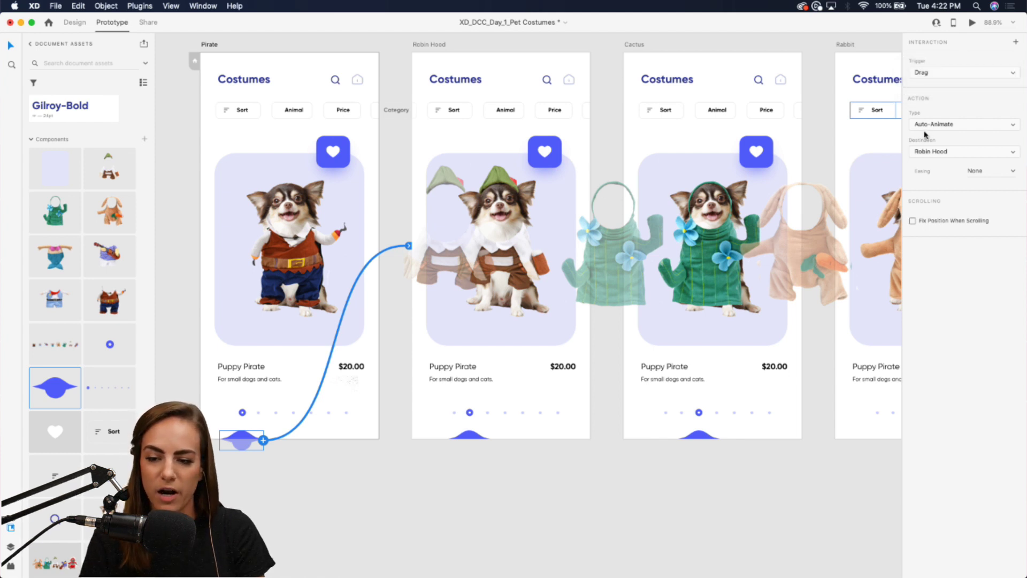
left_click(925, 125)
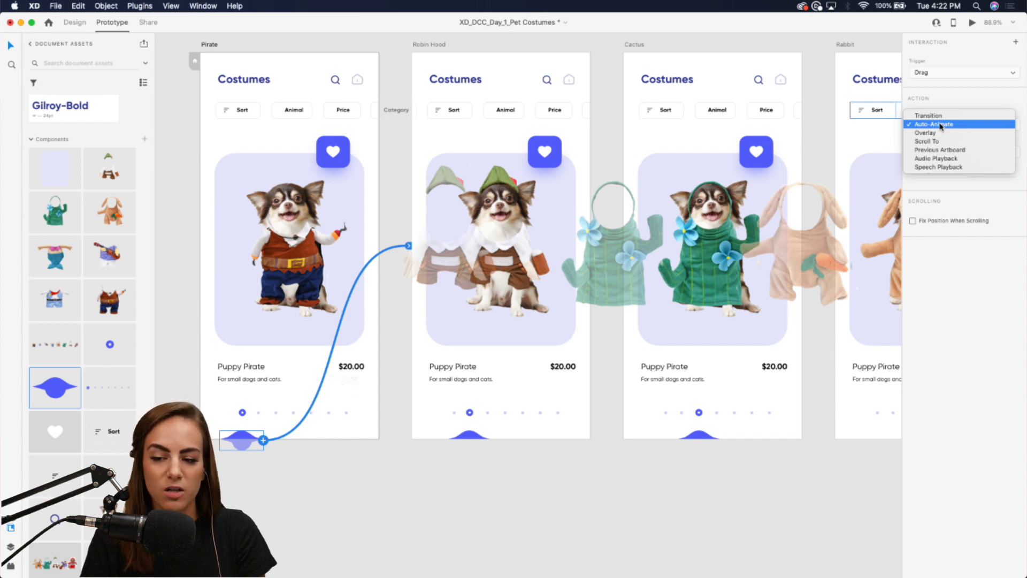
left_click(941, 127)
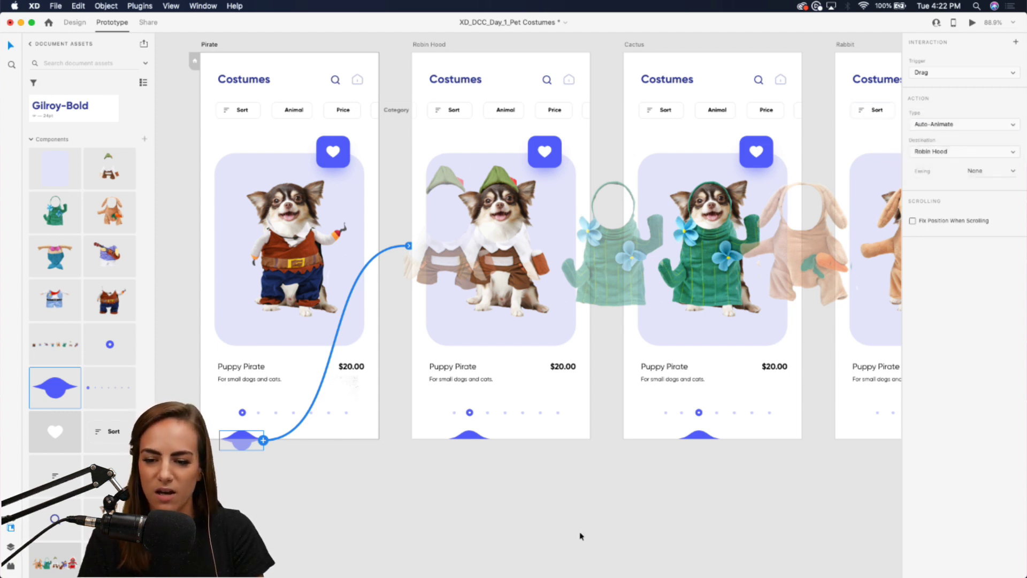
Step: Link the Robin Hood artboard's wave to the Cactus artboard and the Cactus wave to the Rabbit artboard
left_click(469, 434)
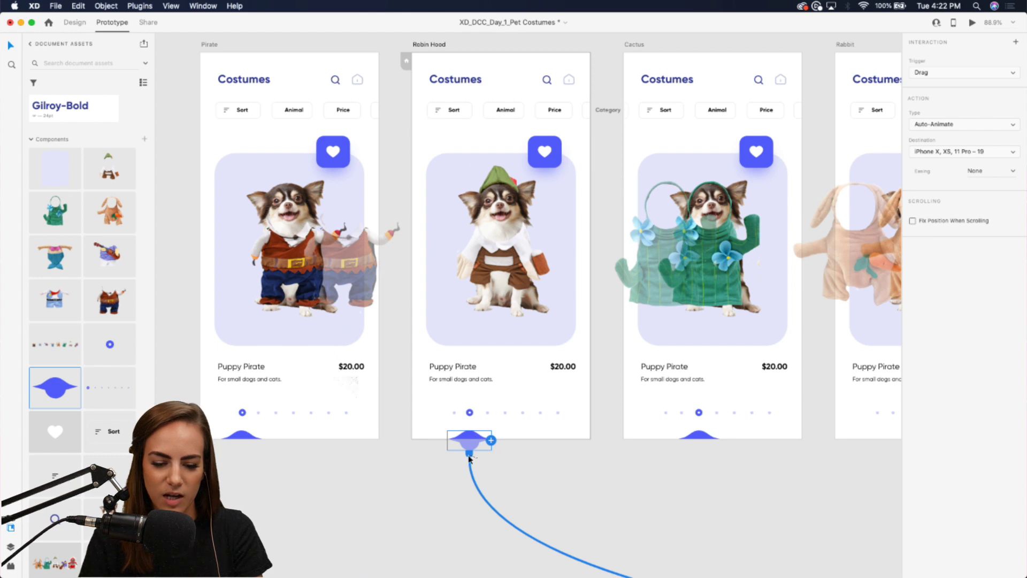
left_click_drag(487, 442, 666, 248)
scroll(666, 248, "right", 5)
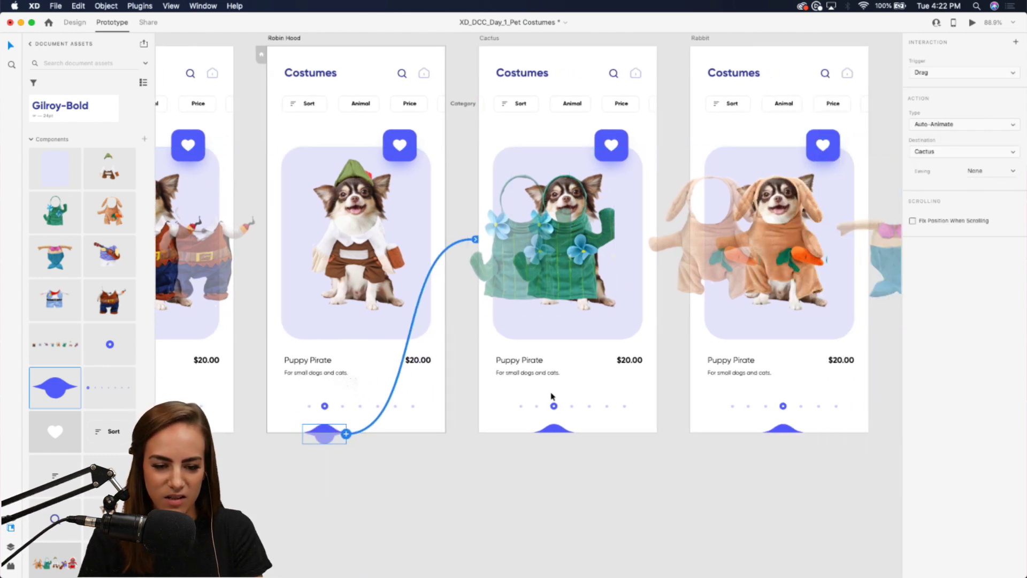
left_click(557, 432)
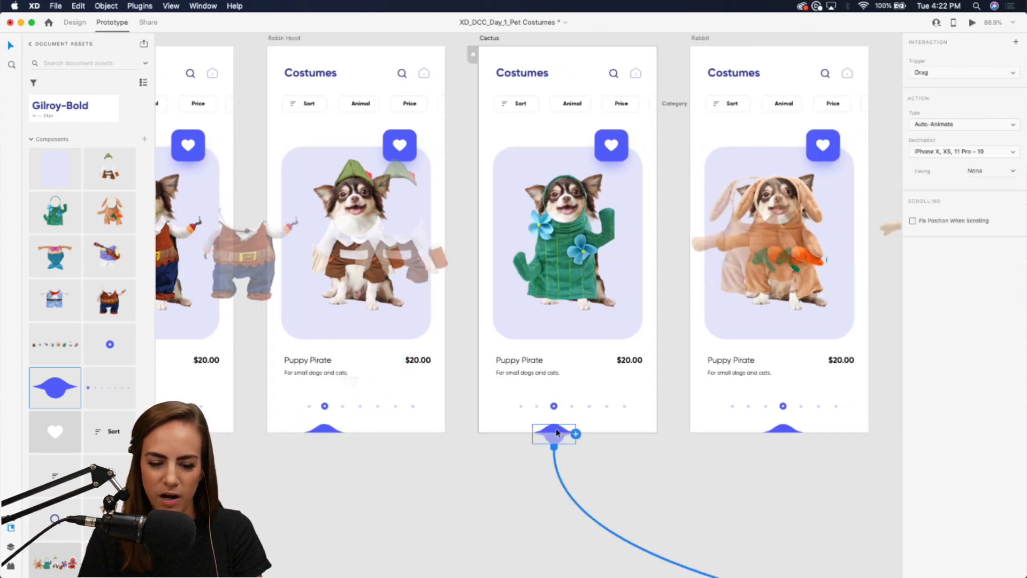
left_click_drag(554, 447, 690, 241)
Step: Link the Rabbit artboard's wave to the Mermaid artboard and the Mermaid wave to the Sailor artboard
scroll(662, 363, "right", 5)
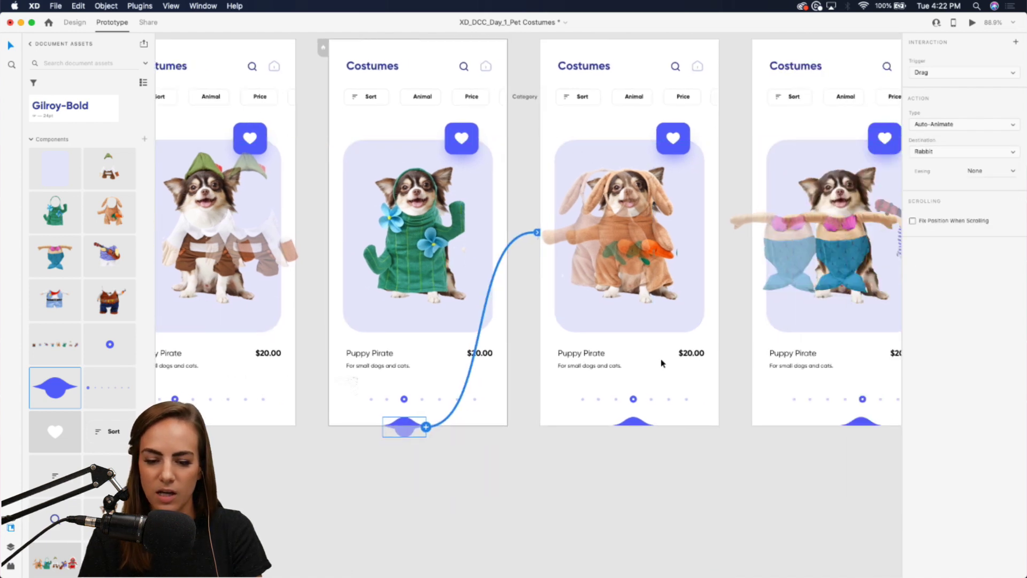
left_click(634, 421)
left_click_drag(633, 443, 792, 311)
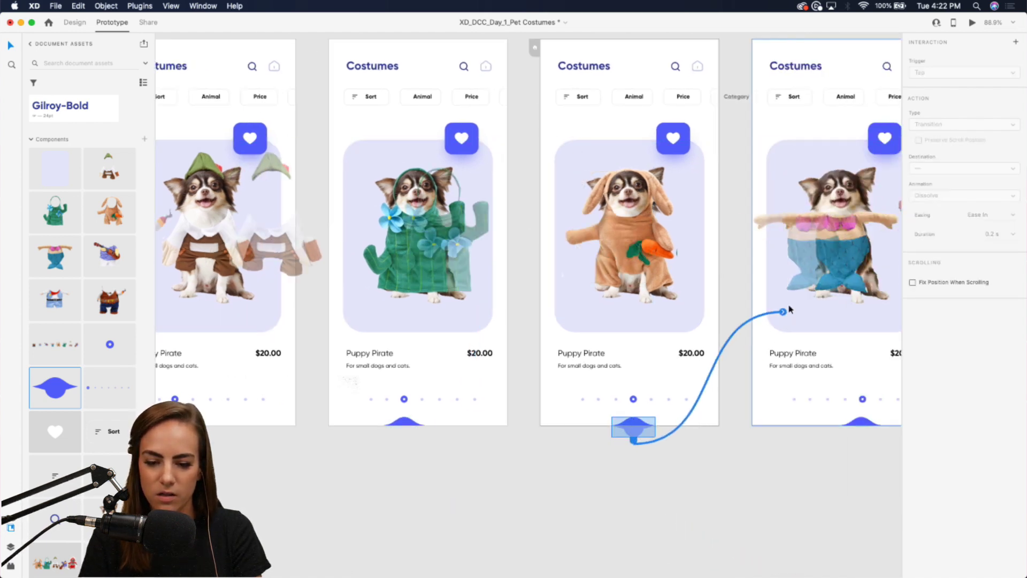
scroll(791, 310, "right", 5)
left_click(642, 420)
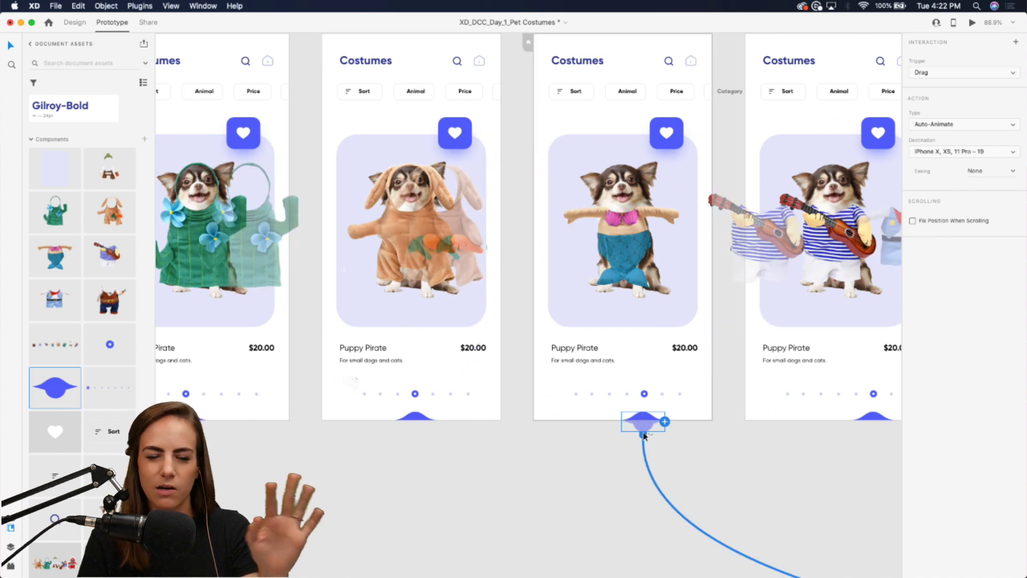
left_click_drag(665, 421, 791, 311)
Step: Link the Sailor artboard's wave to the Sherif artboard
scroll(791, 312, "right", 1)
scroll(791, 311, "right", 7)
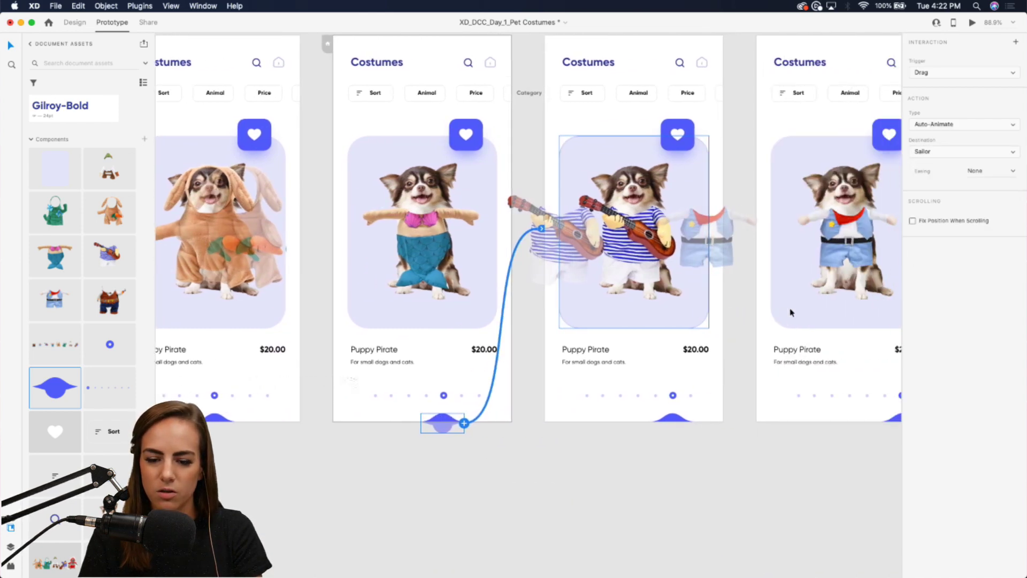
left_click(545, 423)
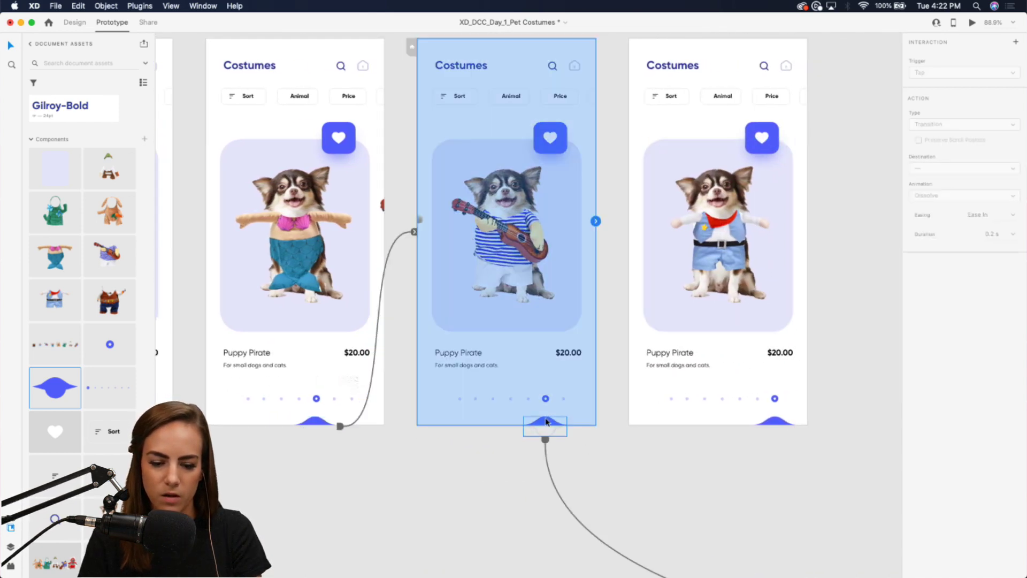
left_click_drag(566, 426, 692, 244)
Step: Set the Pirate artboard as the home screen that starts the prototype flow
scroll(343, 379, "down", 5)
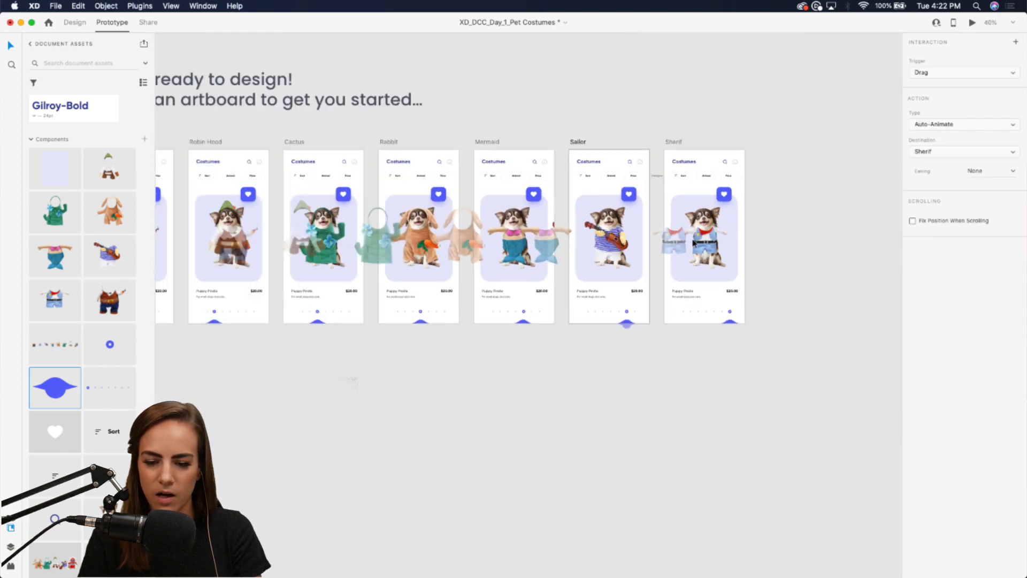
scroll(458, 334, "up", 8)
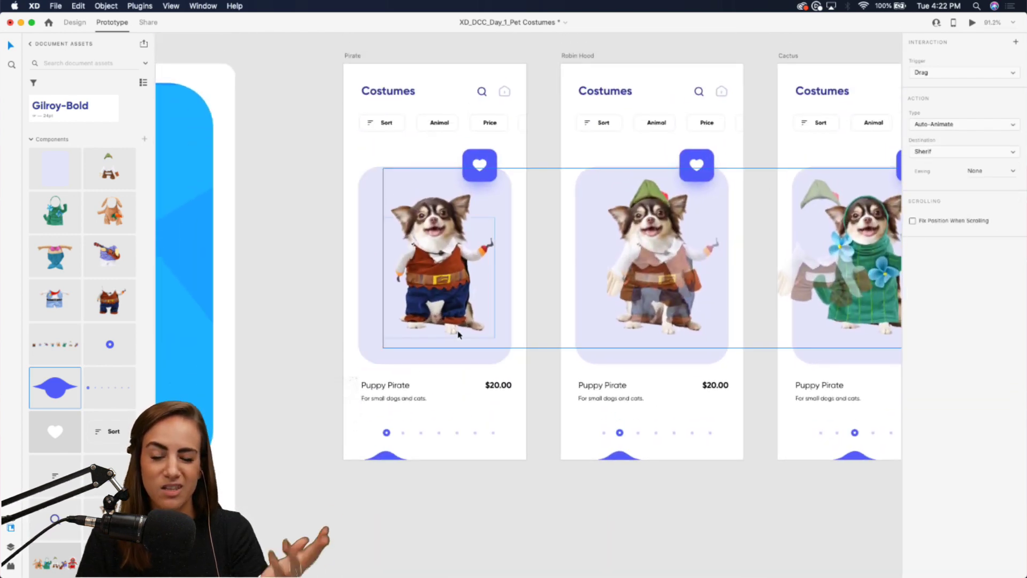
left_click(442, 477)
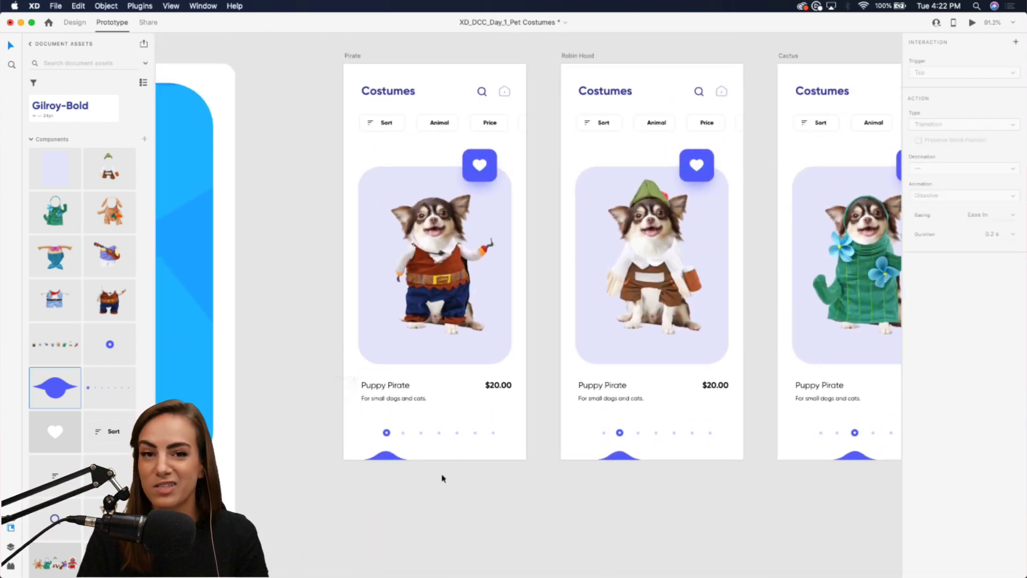
left_click(478, 339)
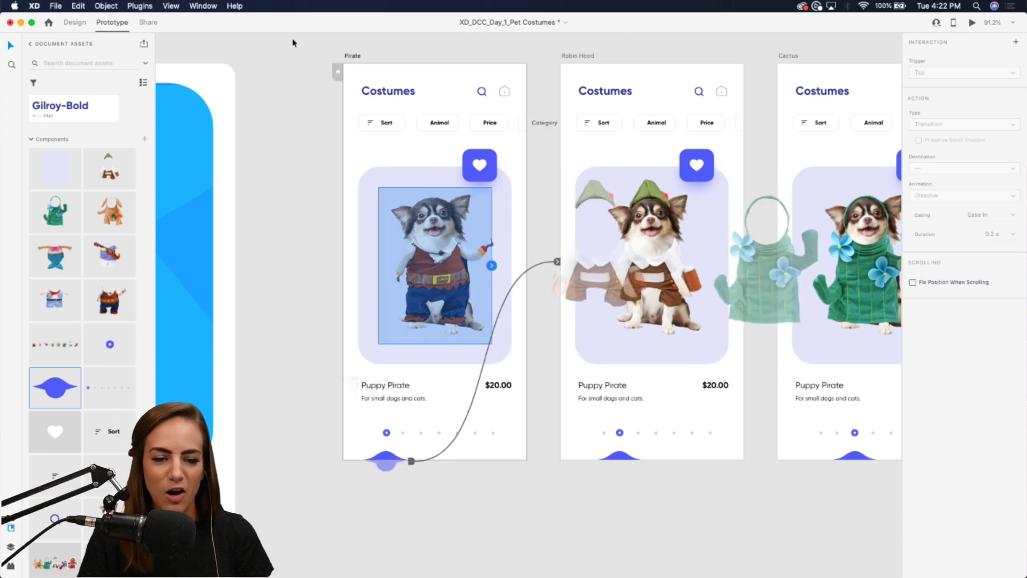
left_click(339, 73)
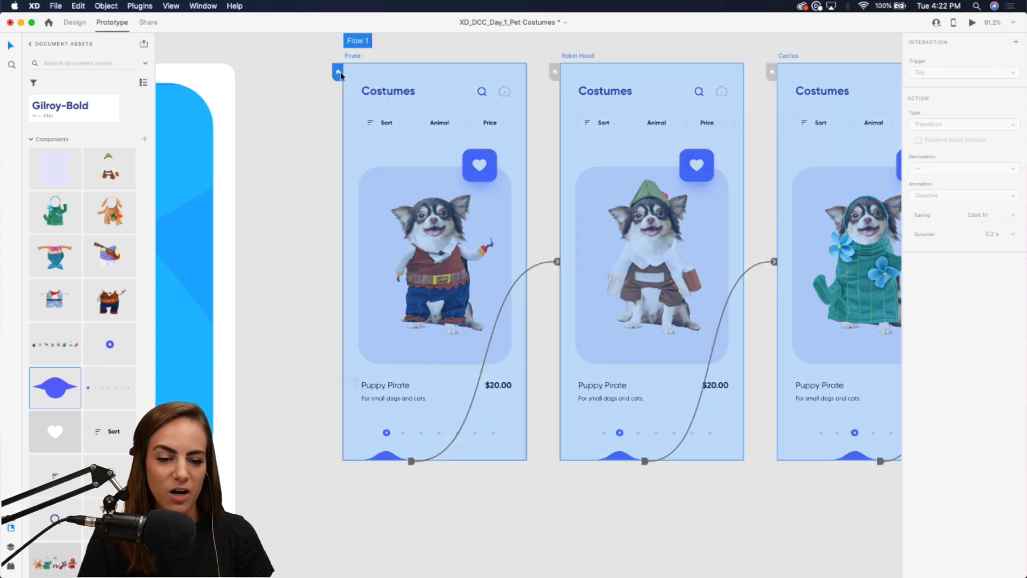
Step: Preview the prototype from the Pirate artboard and swipe the wave through the costume sequence up to Sailor, and close the preview
scroll(332, 76, "up", 5)
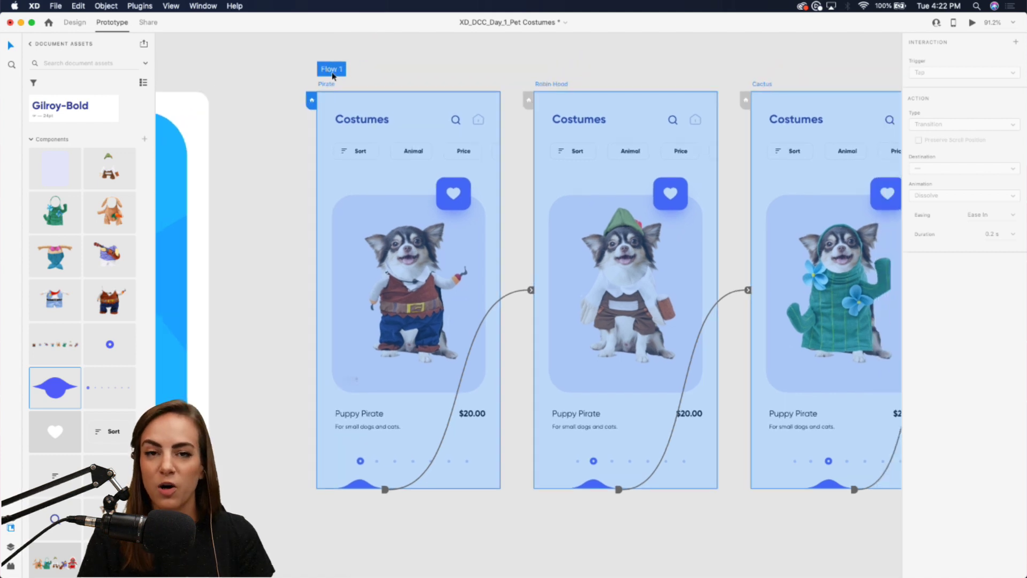
left_click(970, 23)
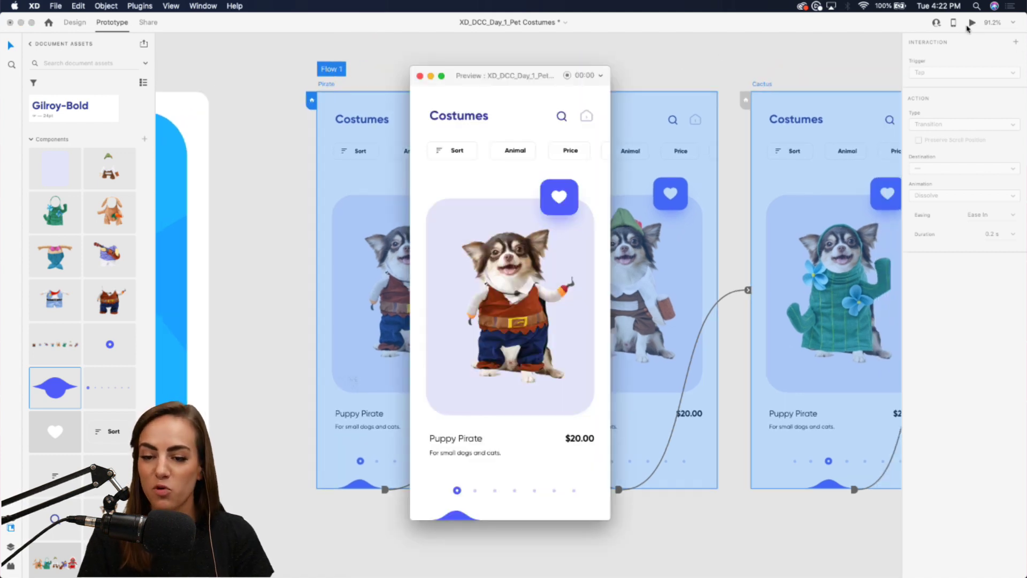
scroll(668, 106, "down", 10)
scroll(668, 107, "right", 5)
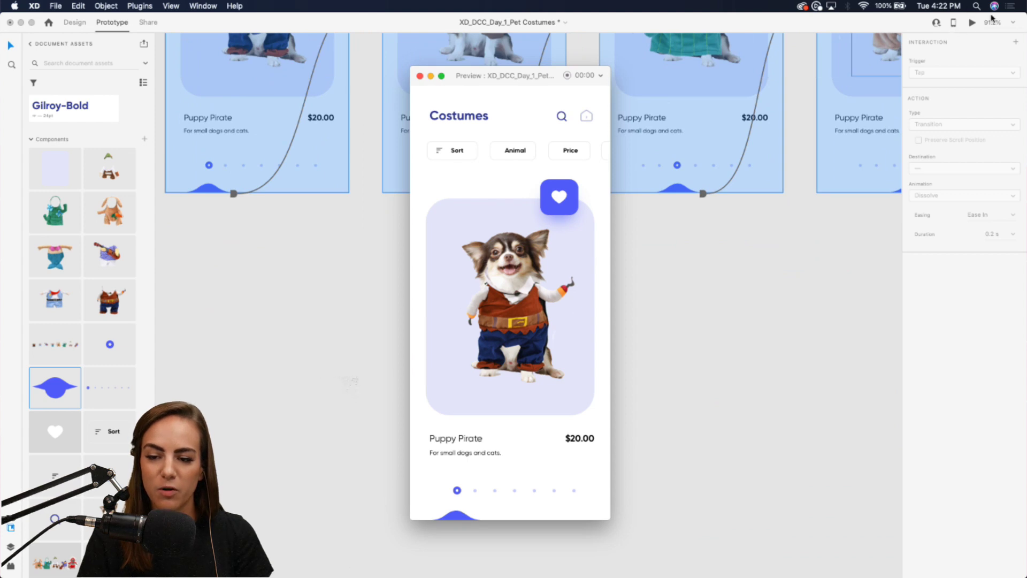
scroll(801, 251, "down", 4)
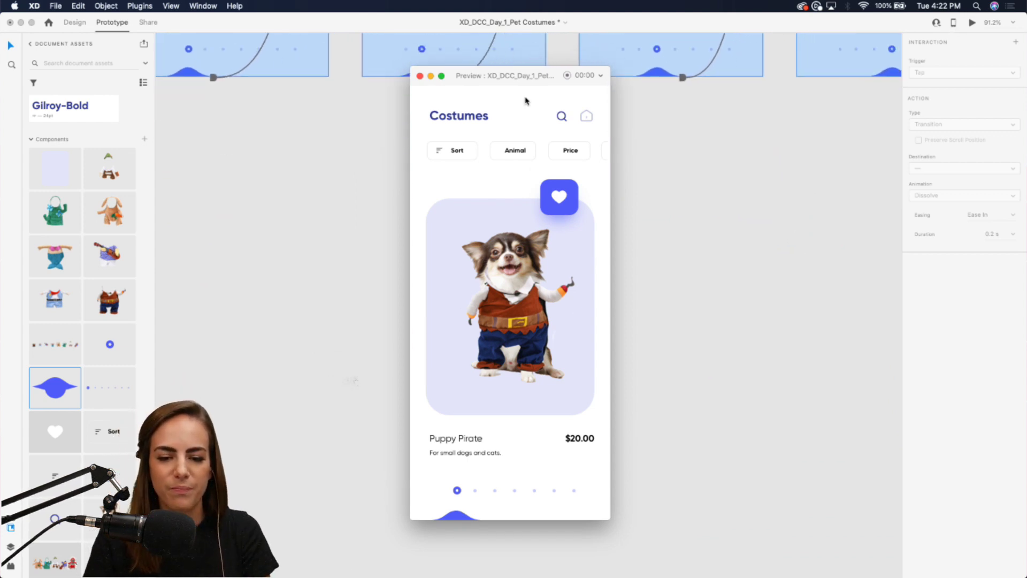
left_click(458, 519)
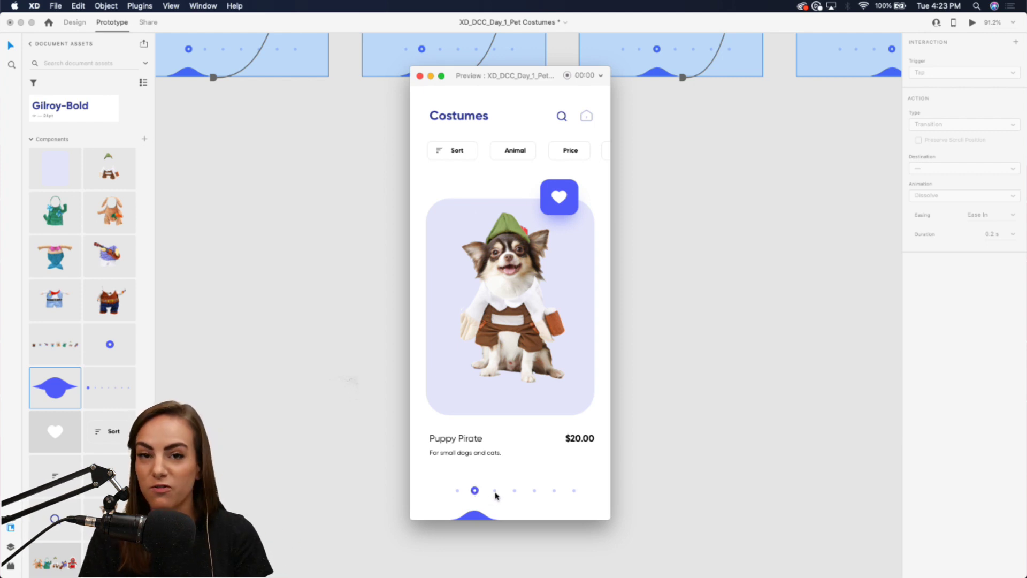
left_click(475, 517)
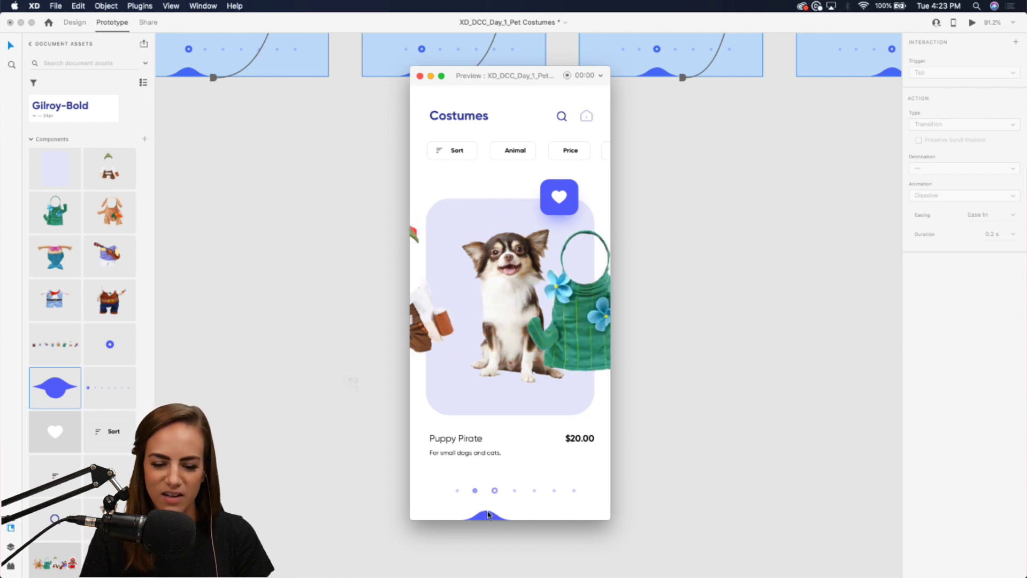
left_click(495, 516)
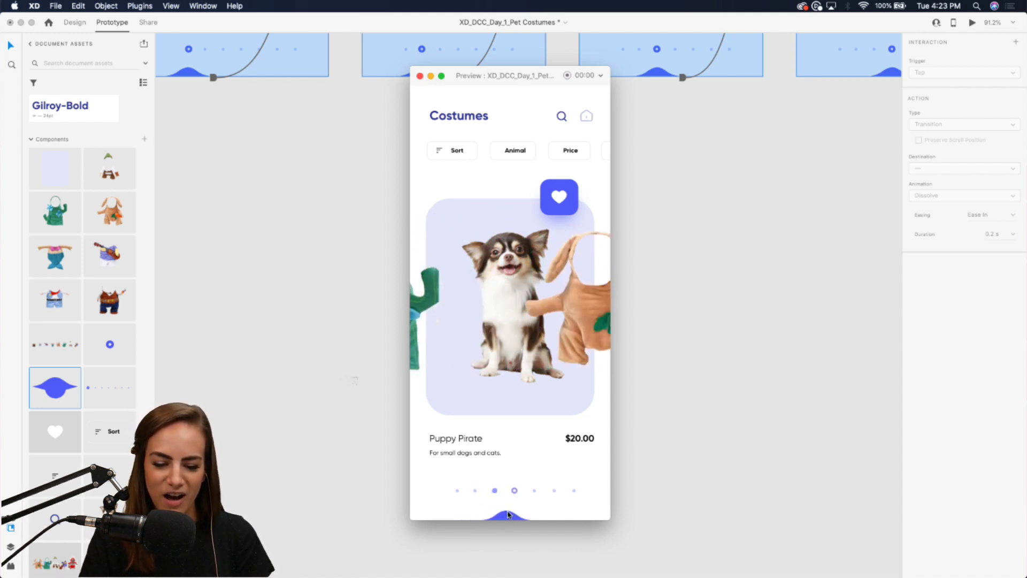
left_click(514, 516)
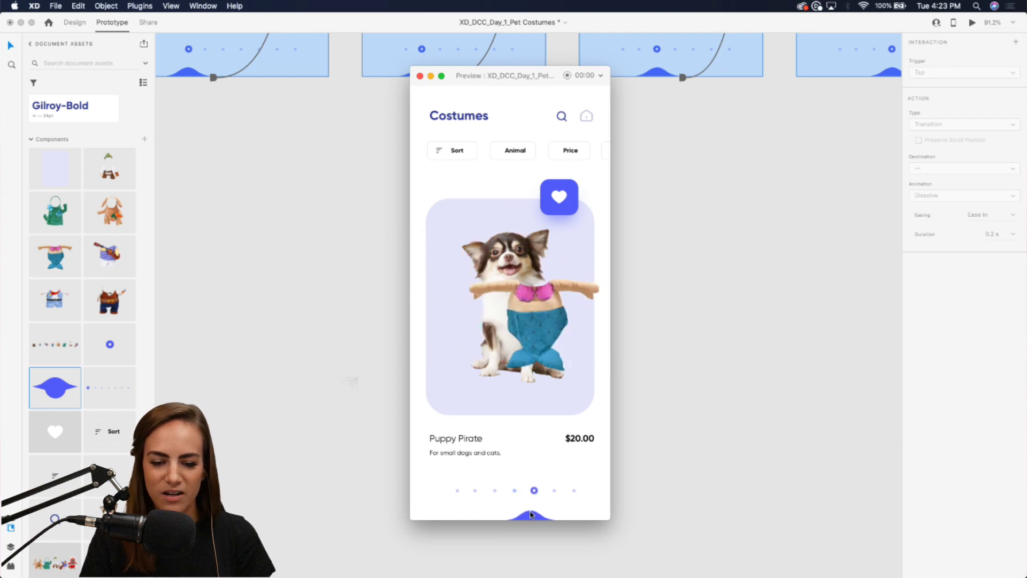
left_click(536, 516)
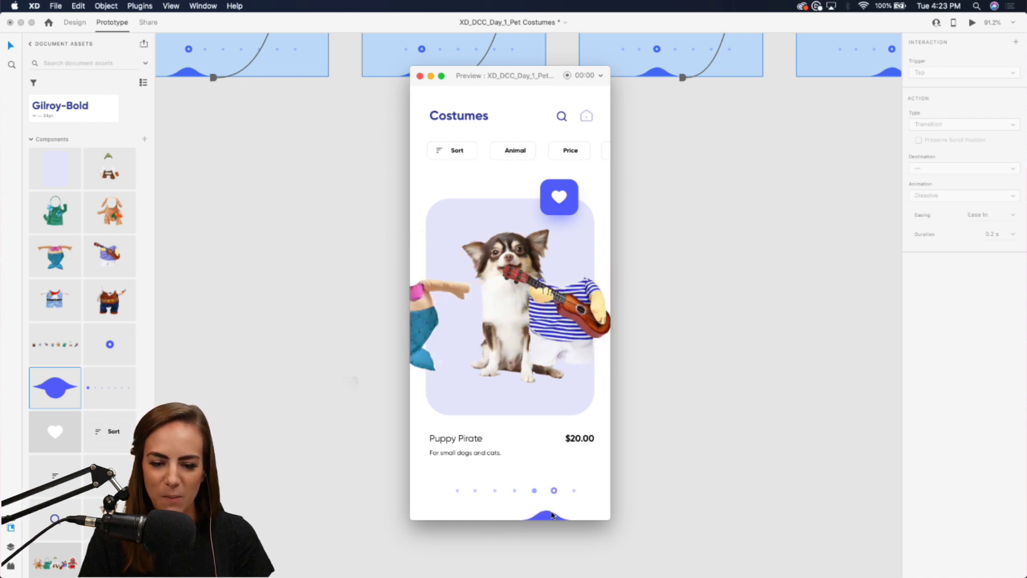
left_click(578, 516)
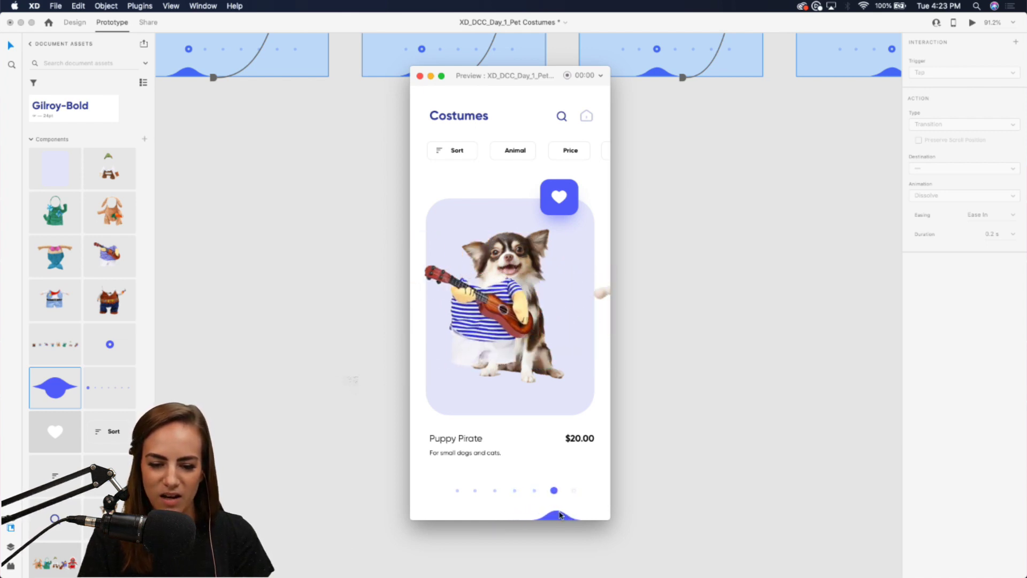
left_click(420, 78)
Step: Save the pet costumes document
scroll(396, 242, "down", 5)
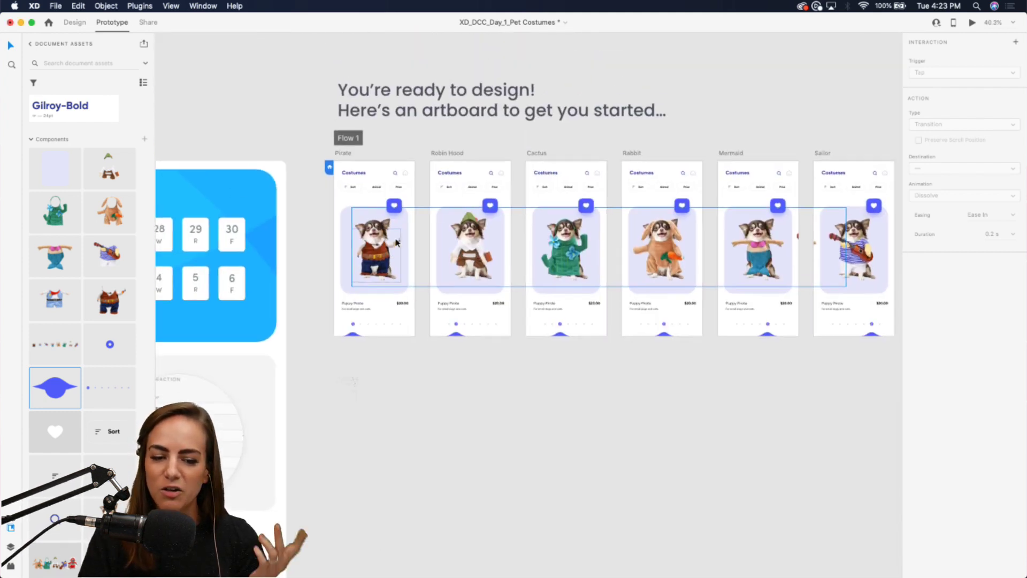
scroll(395, 241, "up", 5)
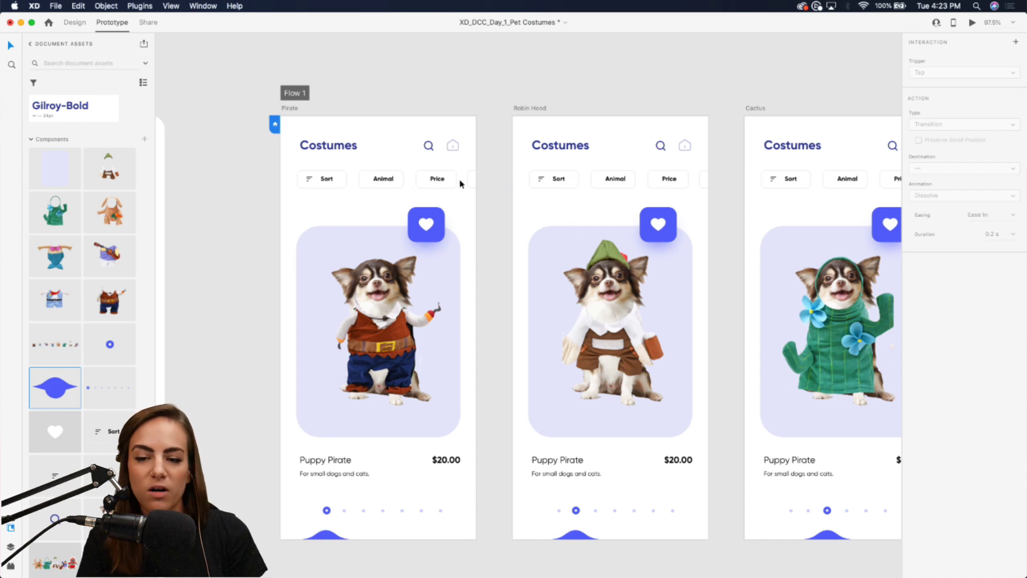
scroll(476, 99, "down", 3)
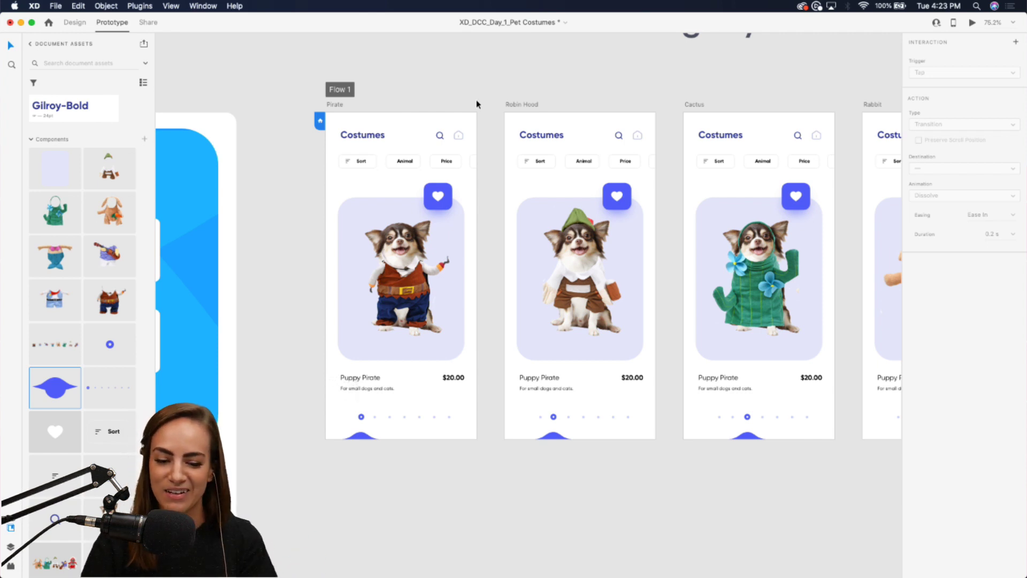
scroll(476, 99, "right", 3)
scroll(476, 99, "up", 2)
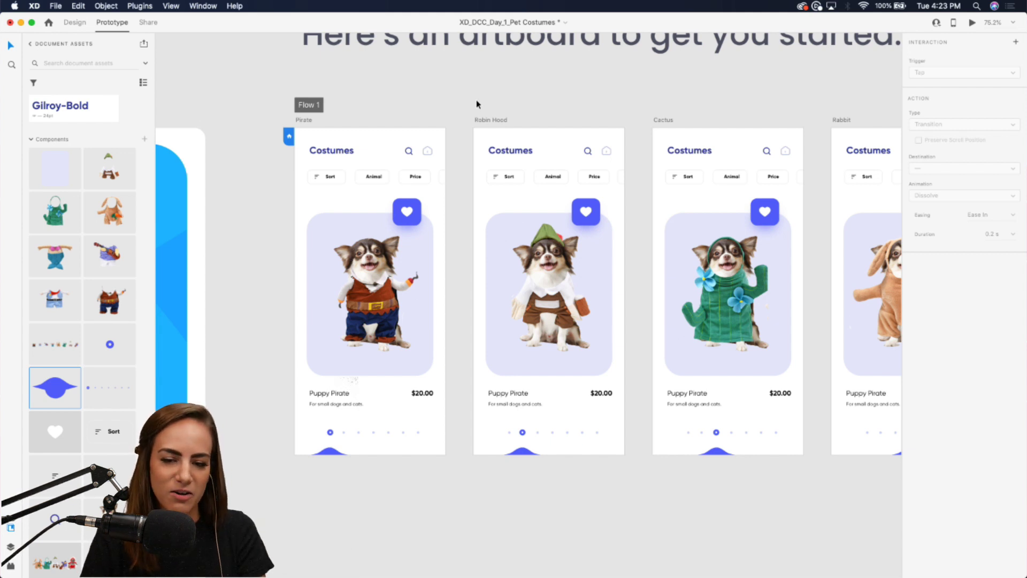
key("super+s")
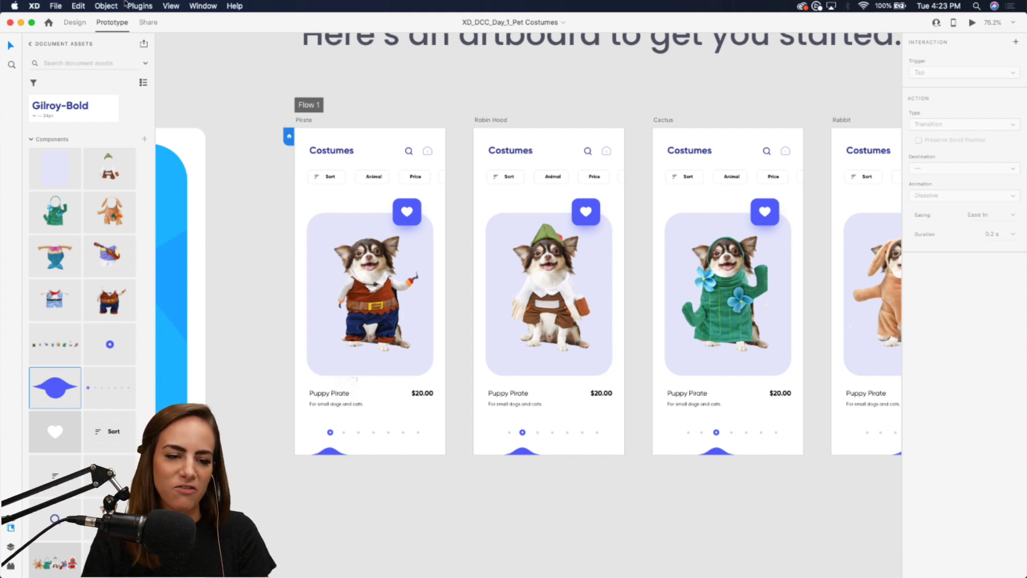
Step: Review the document's export options, first without a selection and again with the costume artboards selected
left_click(58, 6)
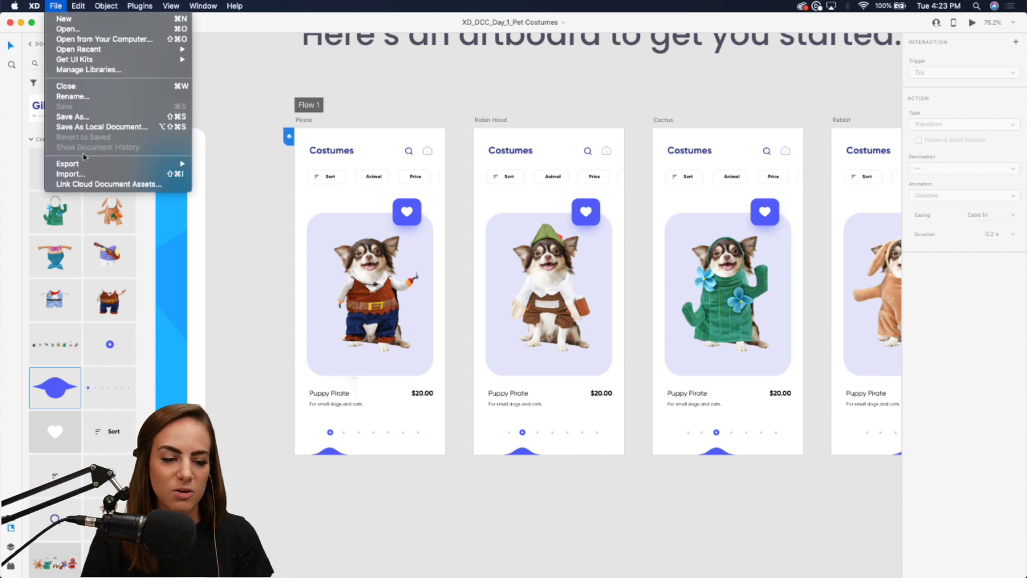
mouse_move(88, 165)
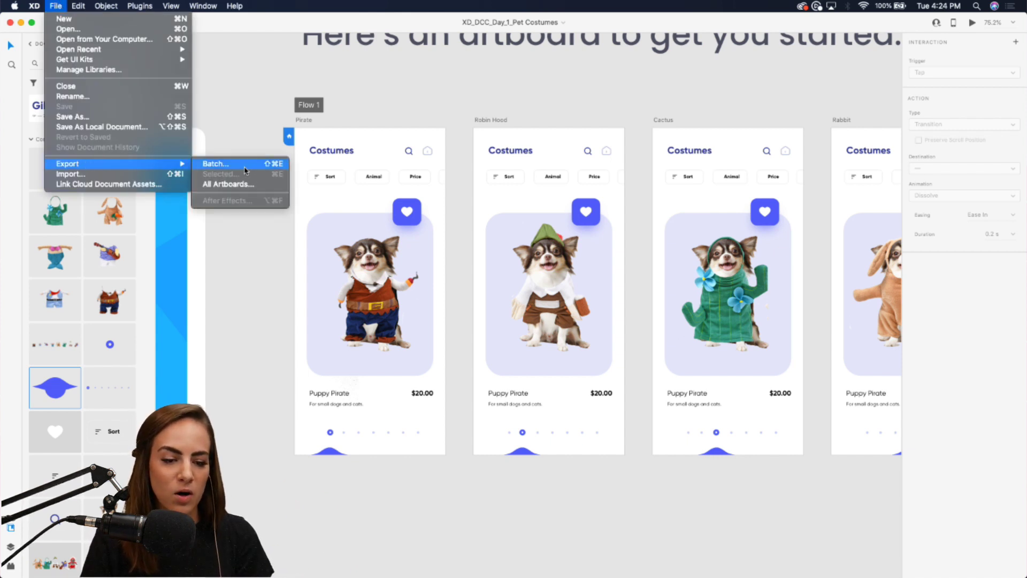
left_click(245, 112)
left_click_drag(245, 98, 848, 488)
left_click(56, 6)
mouse_move(176, 164)
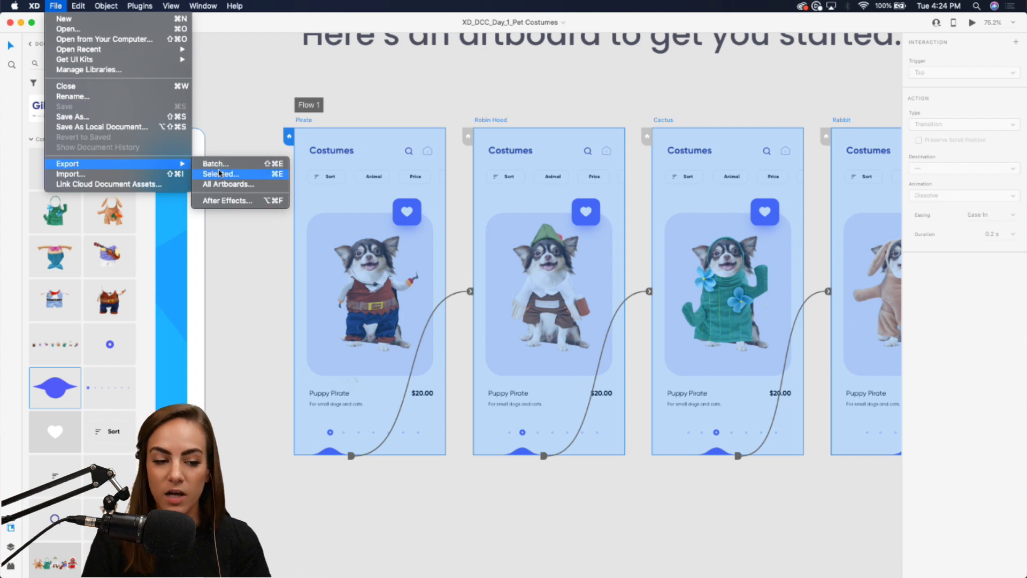
left_click(340, 199)
left_click(575, 89)
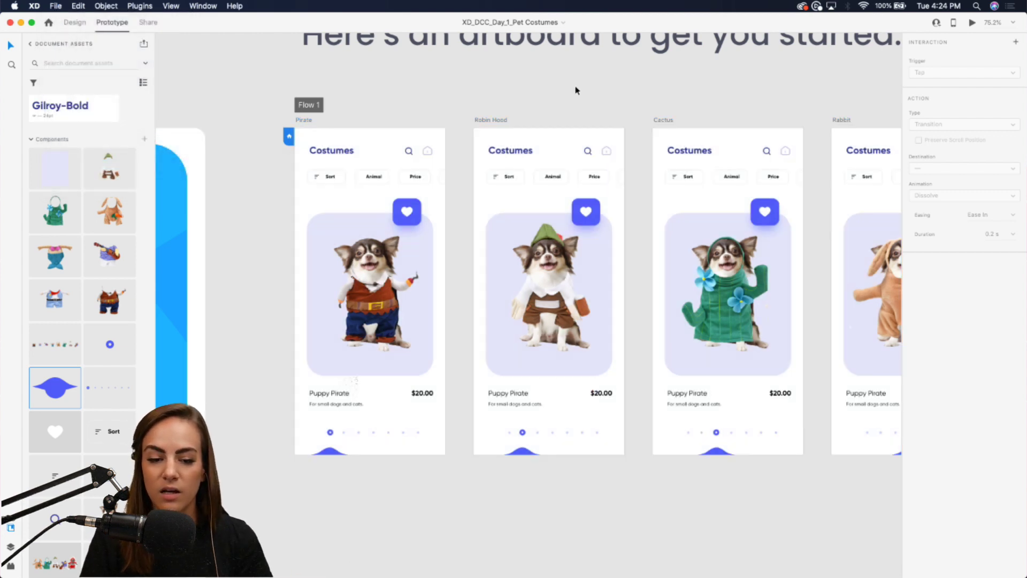
Step: Record the preview from the Pirate artboard while swiping through the costumes to Rabbit, and discard the recording
left_click(304, 118)
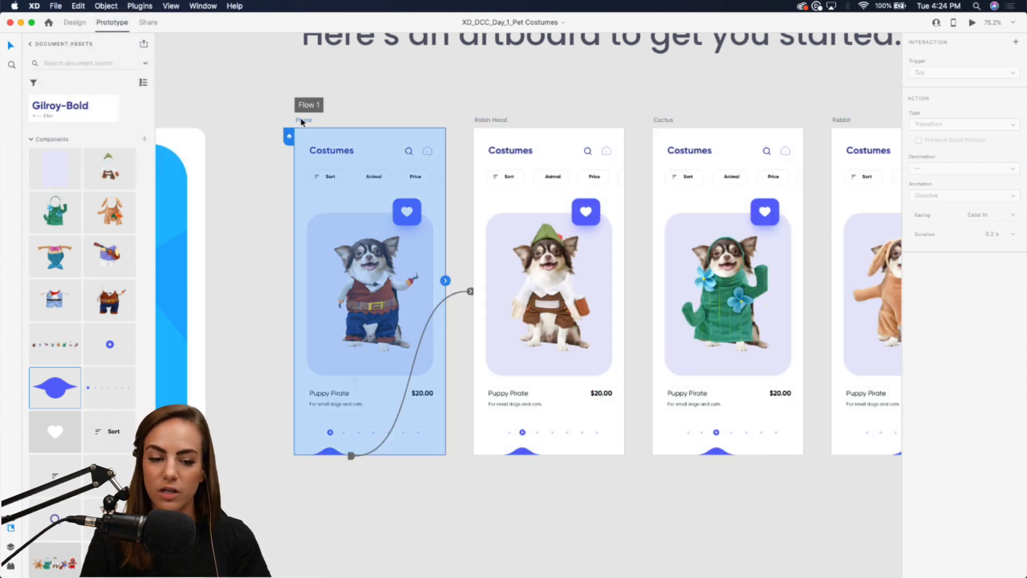
left_click(973, 25)
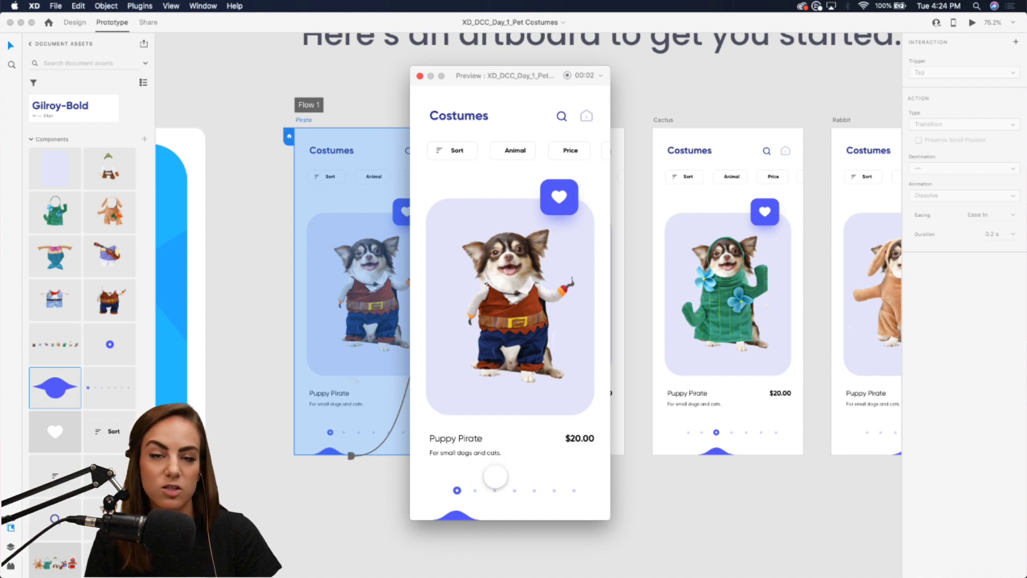
left_click(472, 512)
left_click(473, 512)
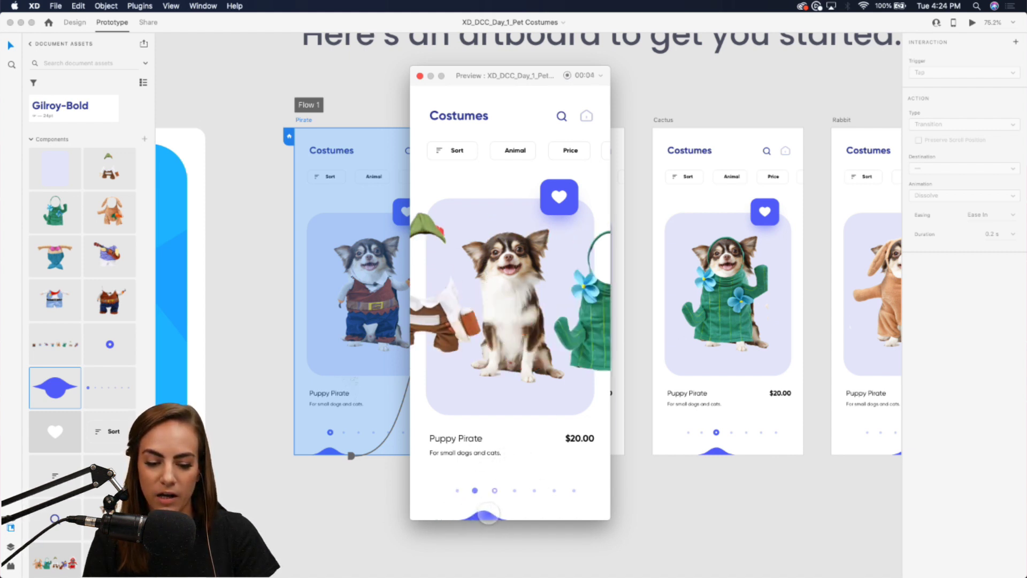
left_click(495, 513)
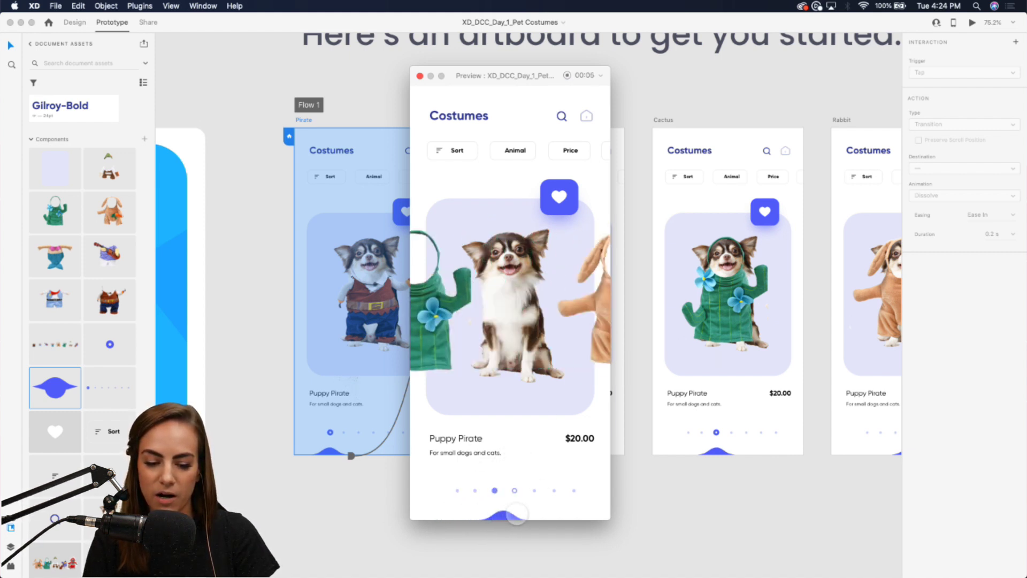
left_click(568, 76)
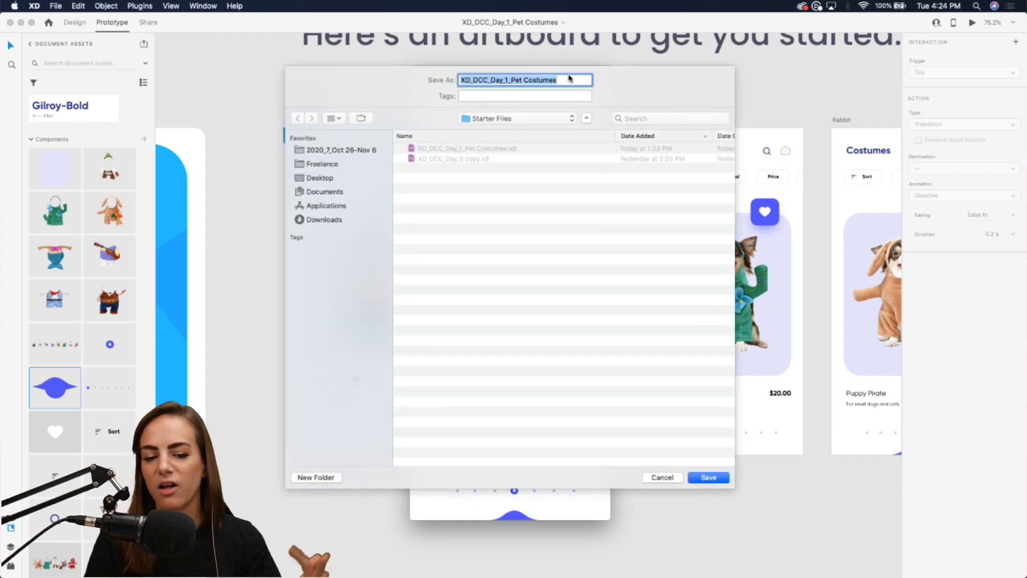
left_click(662, 477)
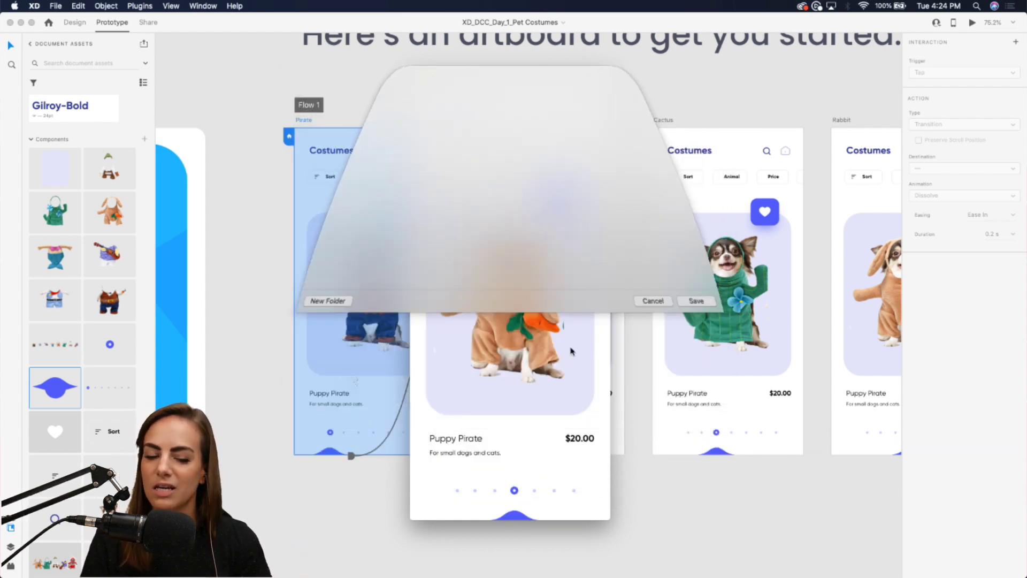
left_click(420, 76)
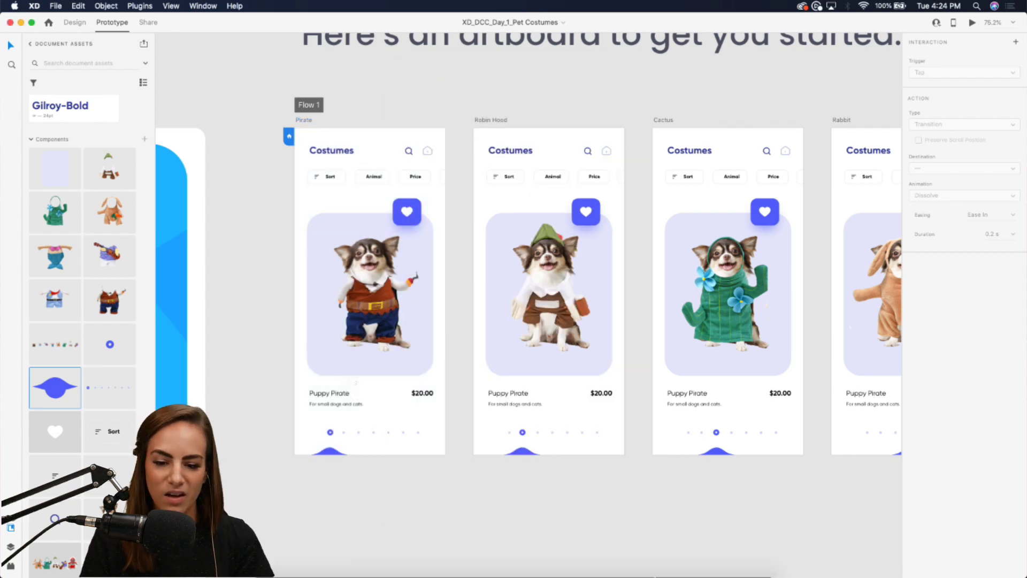
Step: Switch to Chrome and open the June 8 – 19 XD Daily Creative Challenge project on the Behance profile for editing
left_click(646, 561)
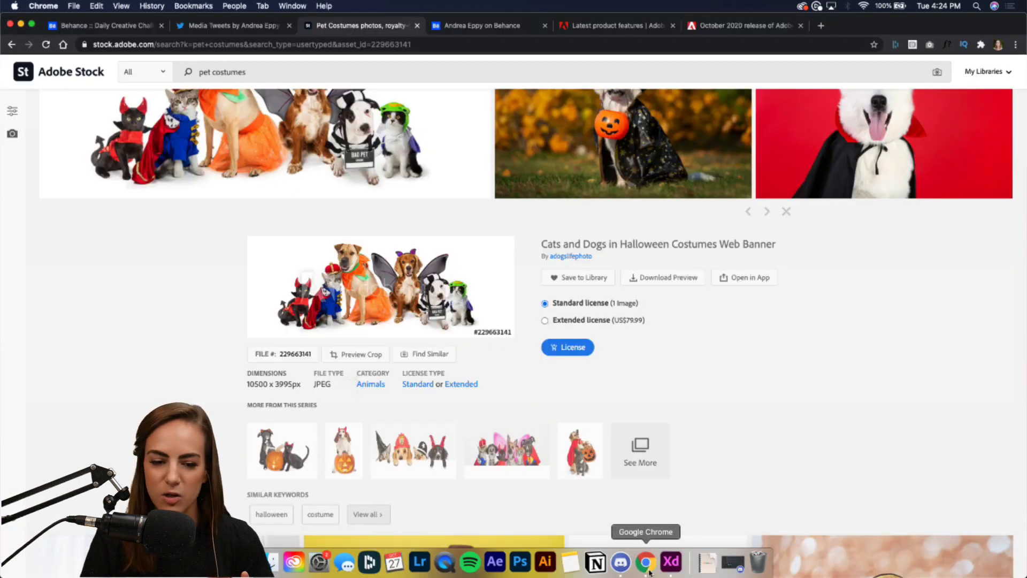
left_click(485, 26)
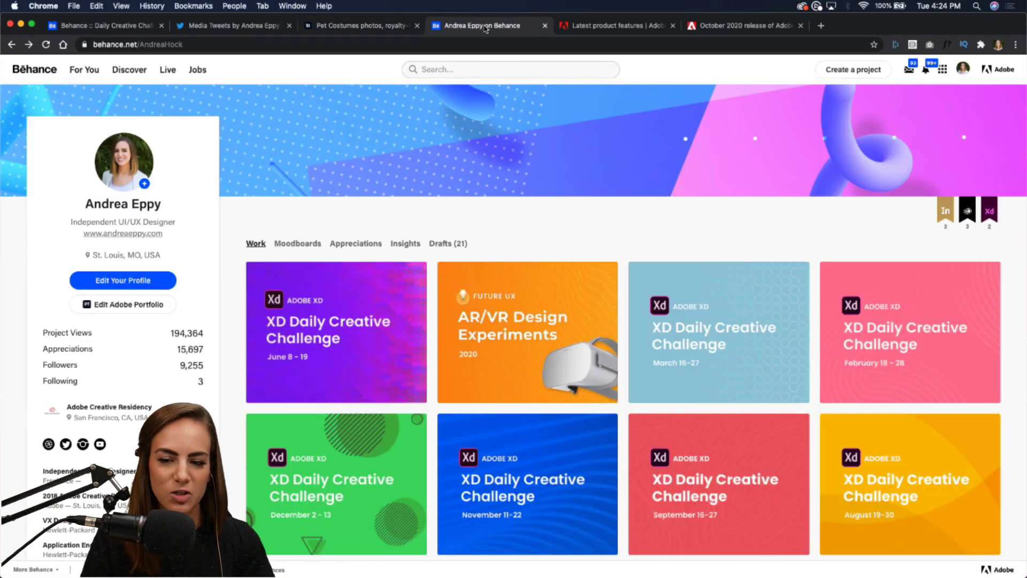
left_click(269, 278)
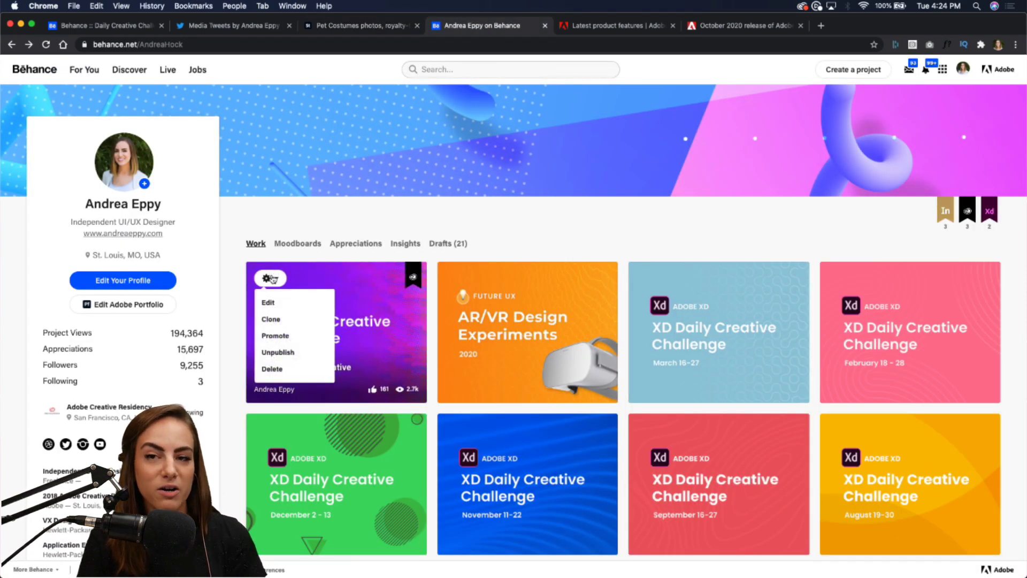
left_click(268, 302)
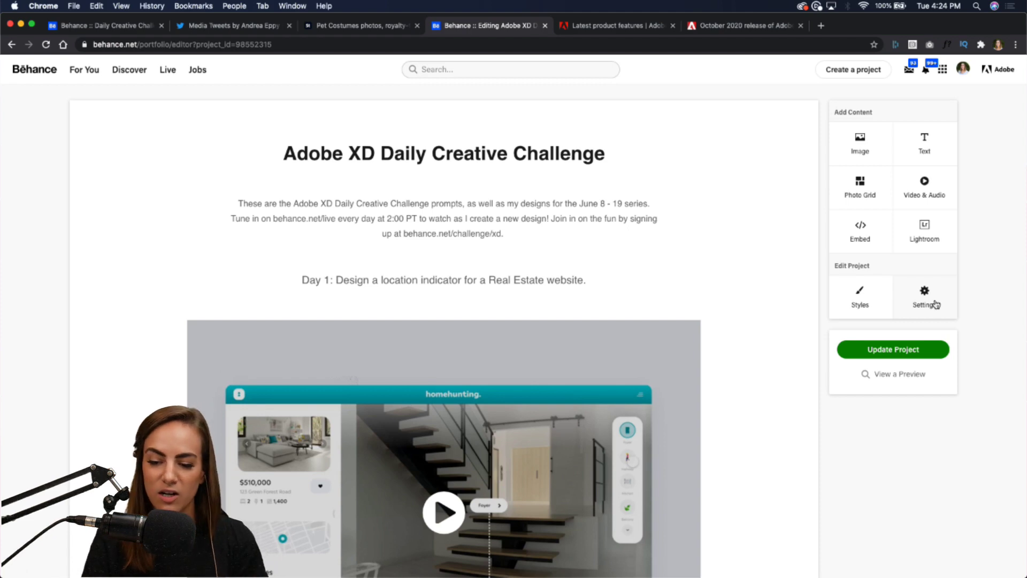
Step: Examine the project tags in the Behance project's settings and leave the settings without updating
left_click(935, 304)
left_click(574, 213)
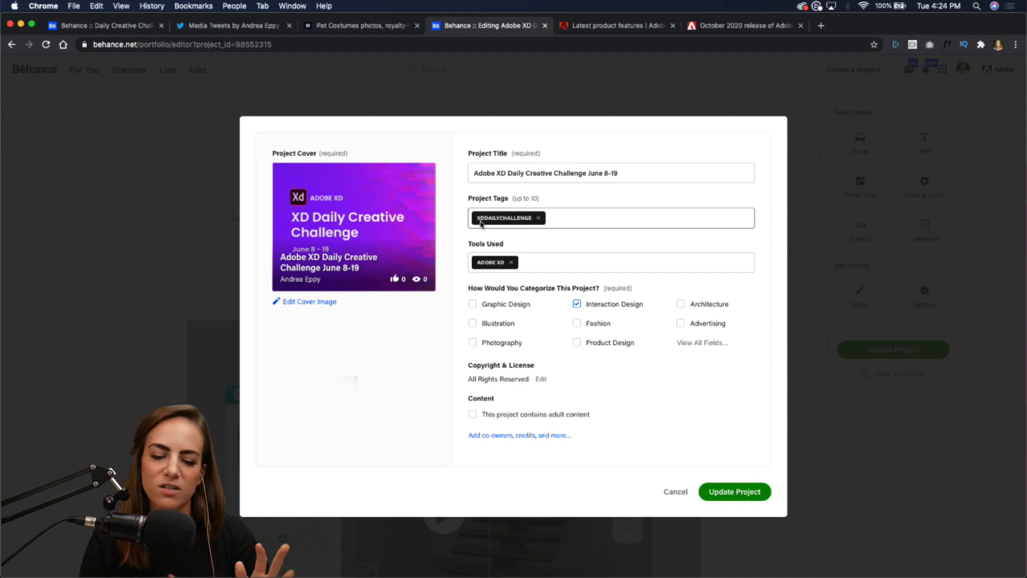
left_click(675, 492)
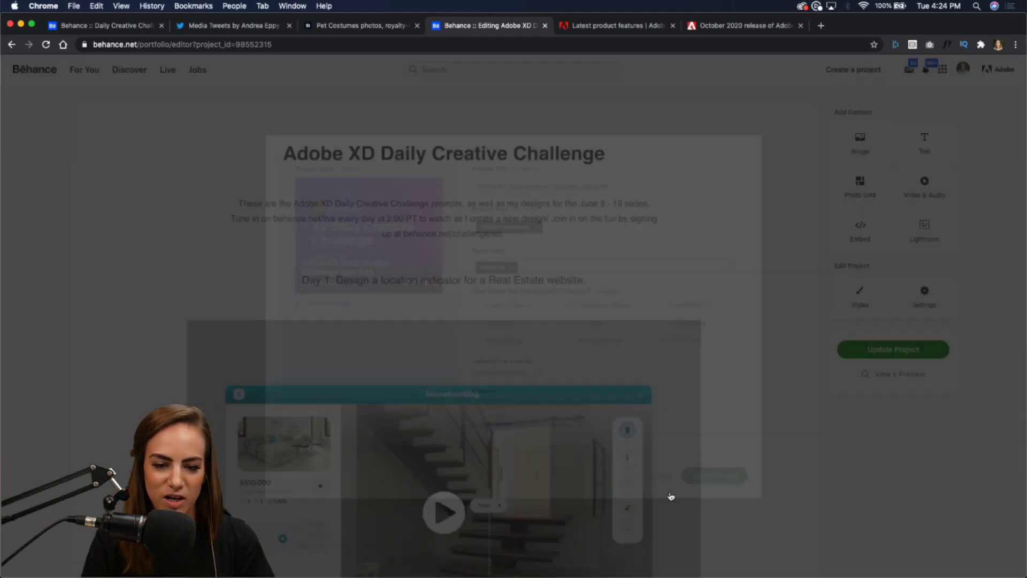
Step: Close the Behance project editor's browser tab and switch back to Adobe XD
left_click(545, 25)
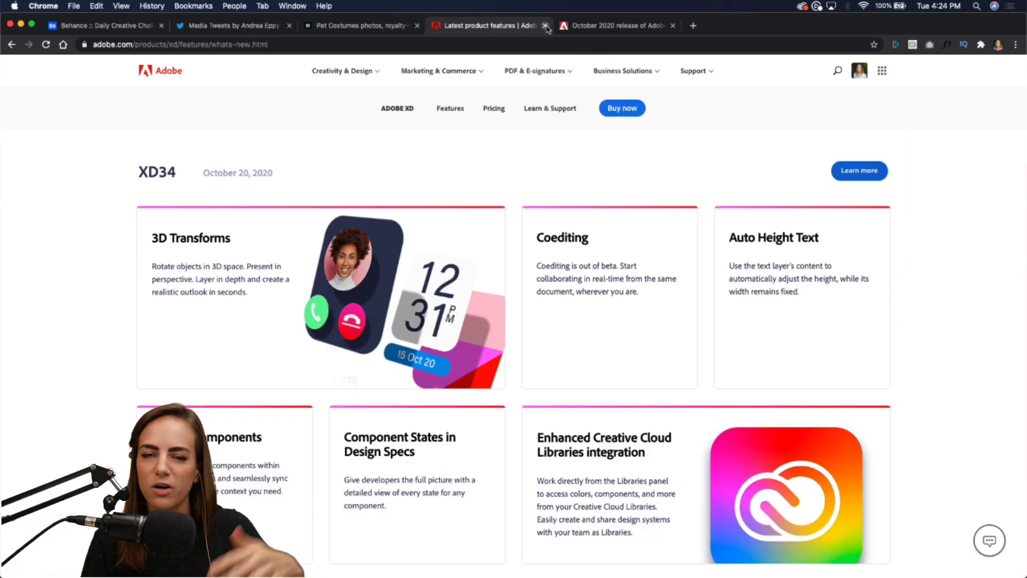
mouse_move(535, 575)
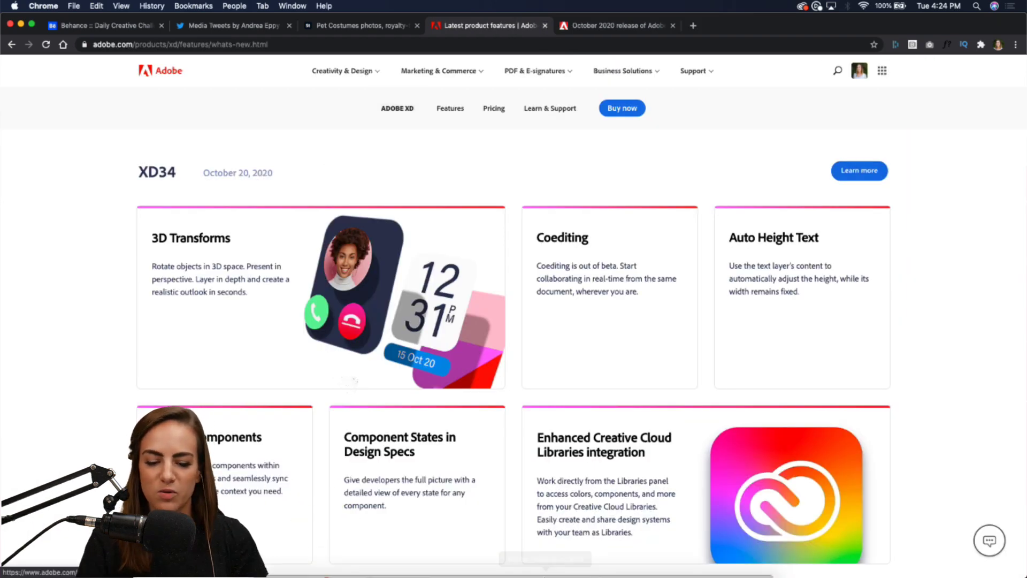
left_click(671, 562)
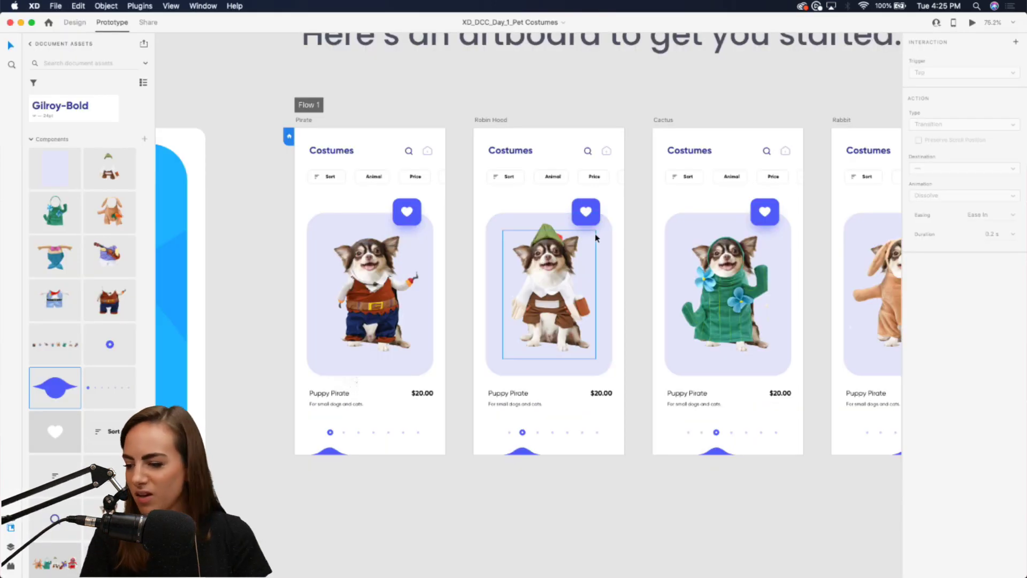